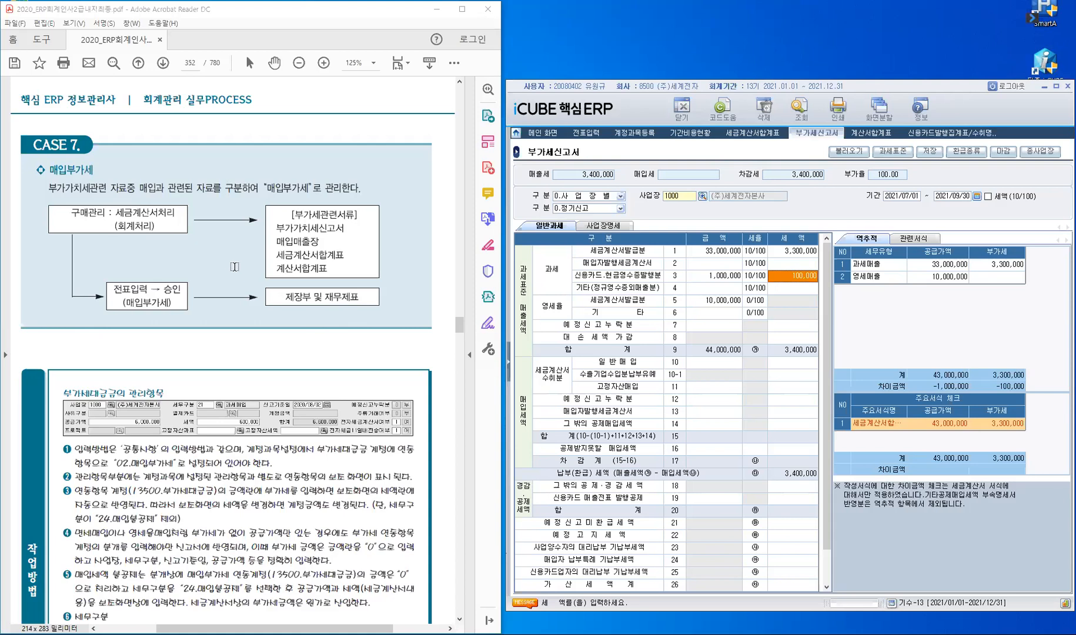
# Step: Highlight the 부가세대급금 heading in yellow on page 352
pyautogui.scroll(-3, 234, 266)
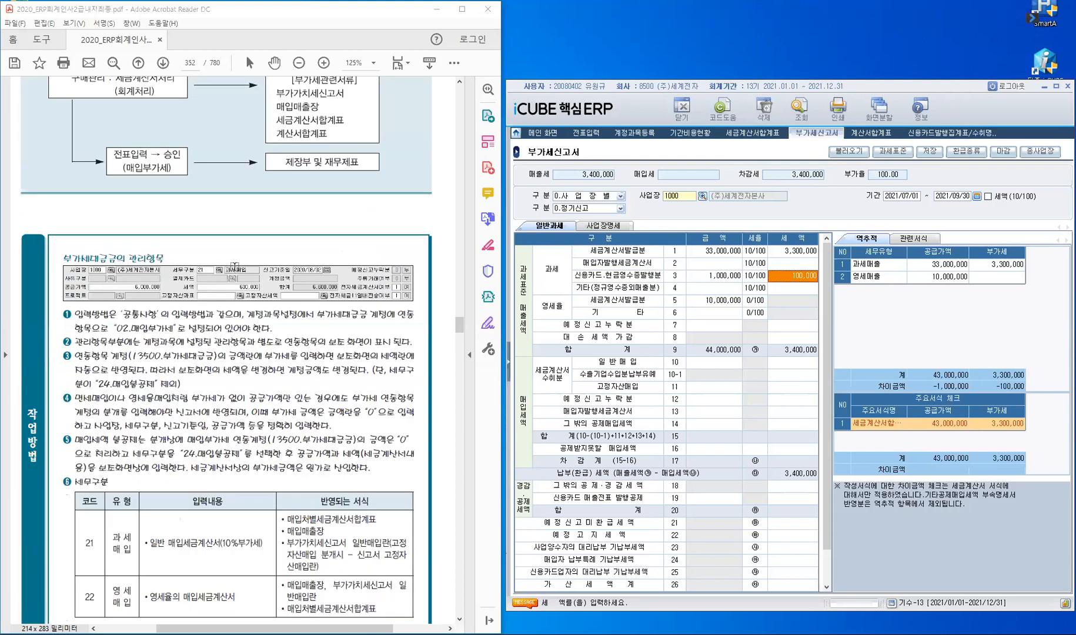
pyautogui.scroll(-1, 234, 267)
pyautogui.moveTo(64, 202); pyautogui.dragTo(115, 203)
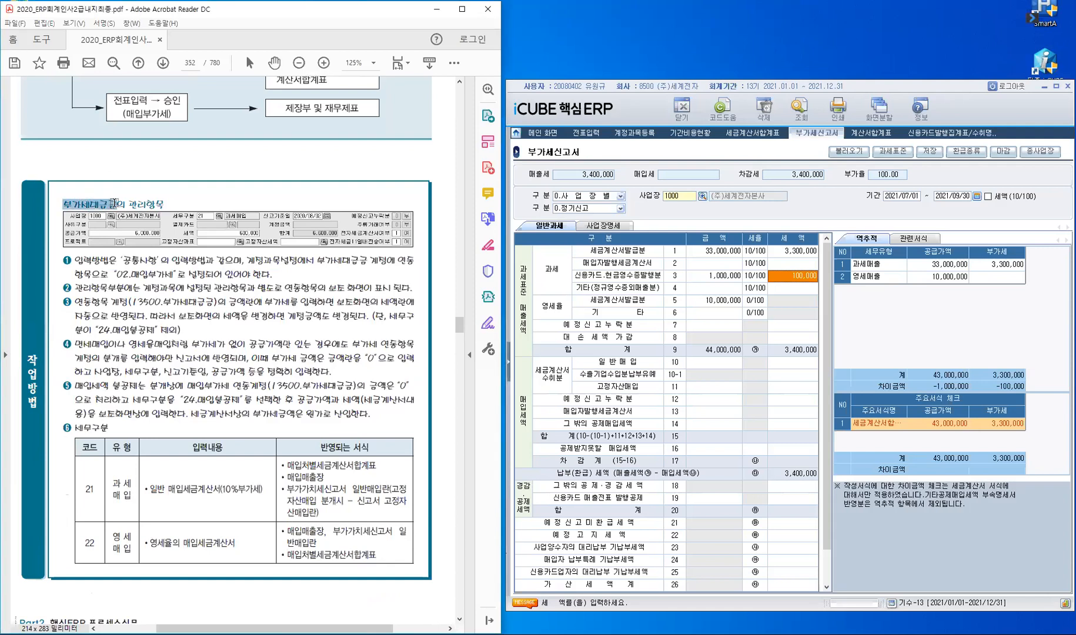
pyautogui.click(118, 259)
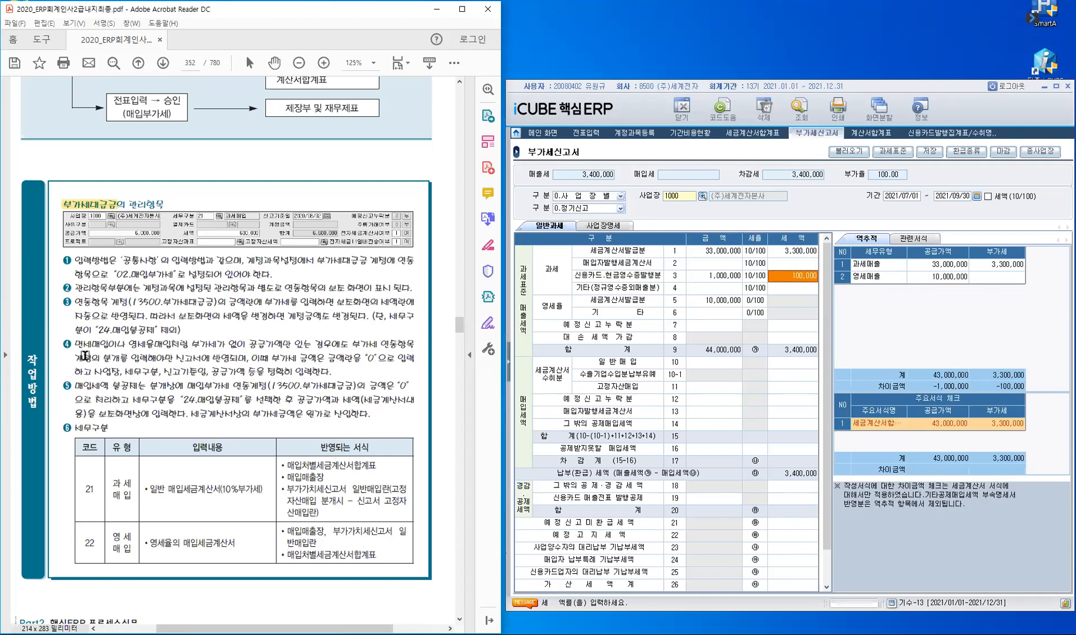
# Step: Highlight 면세매입, 영세율매입 and the phrase 매입세액 불공제는 in yellow
pyautogui.doubleClick(106, 346)
pyautogui.moveTo(130, 347); pyautogui.dragTo(172, 347)
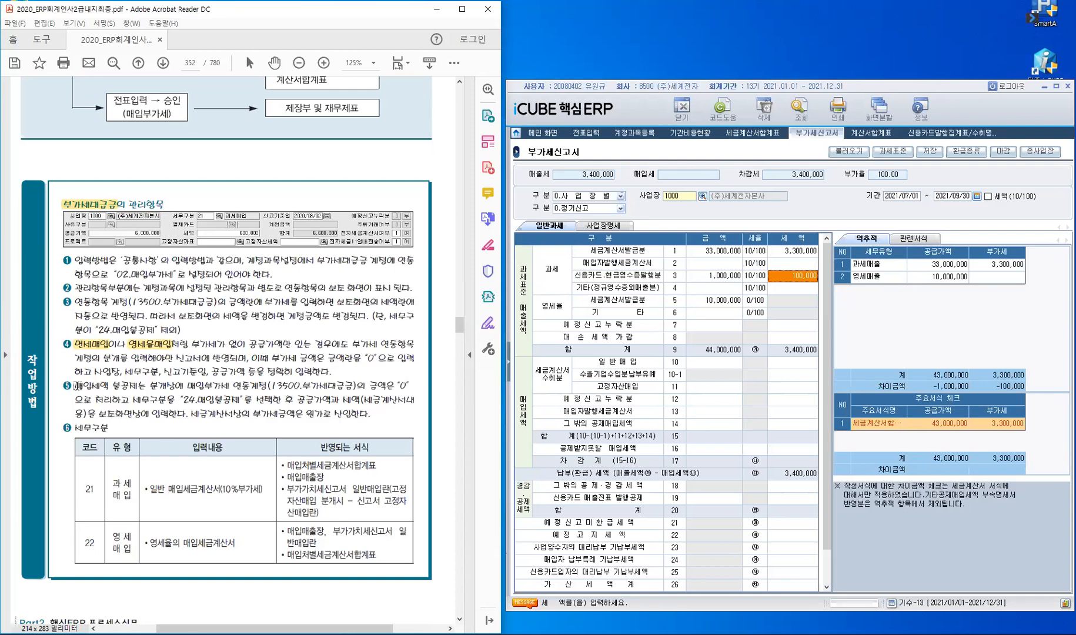
pyautogui.doubleClick(121, 386)
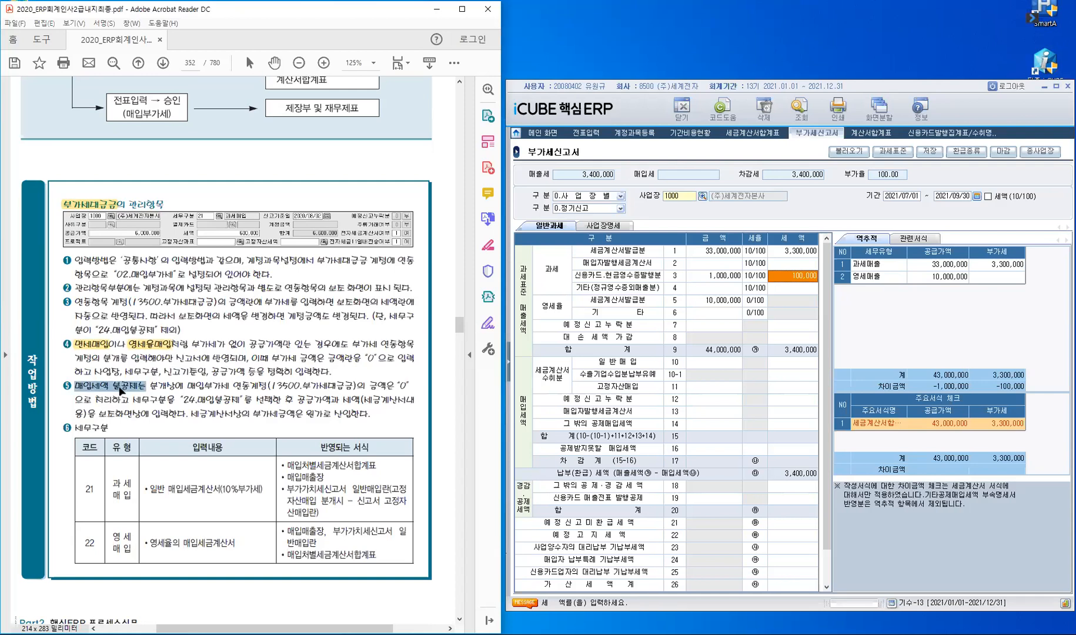
pyautogui.press('u')
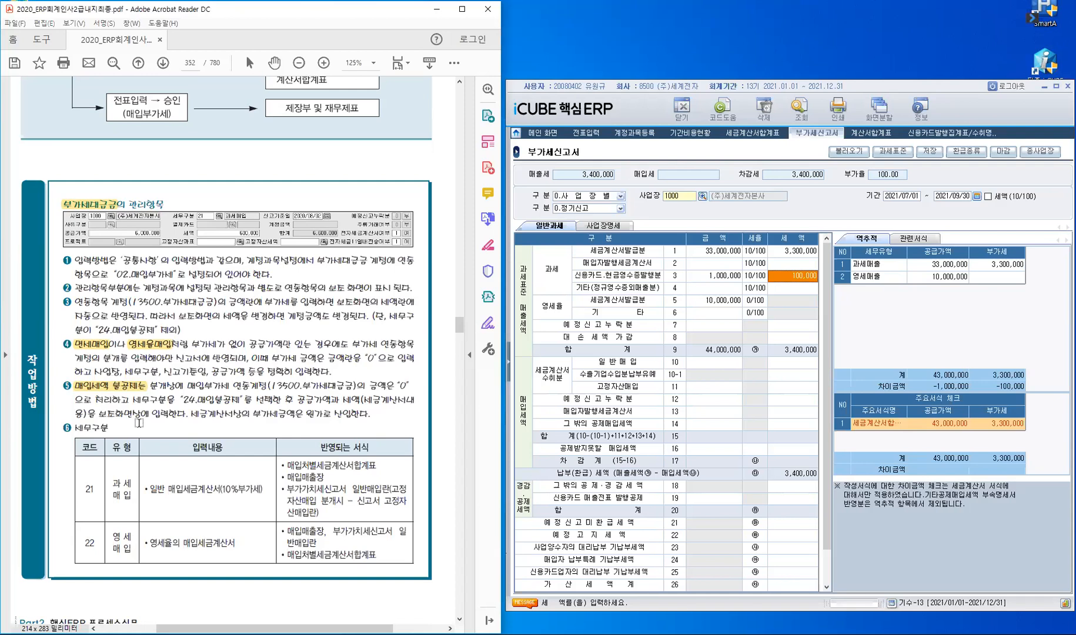
pyautogui.scroll(-1, 139, 423)
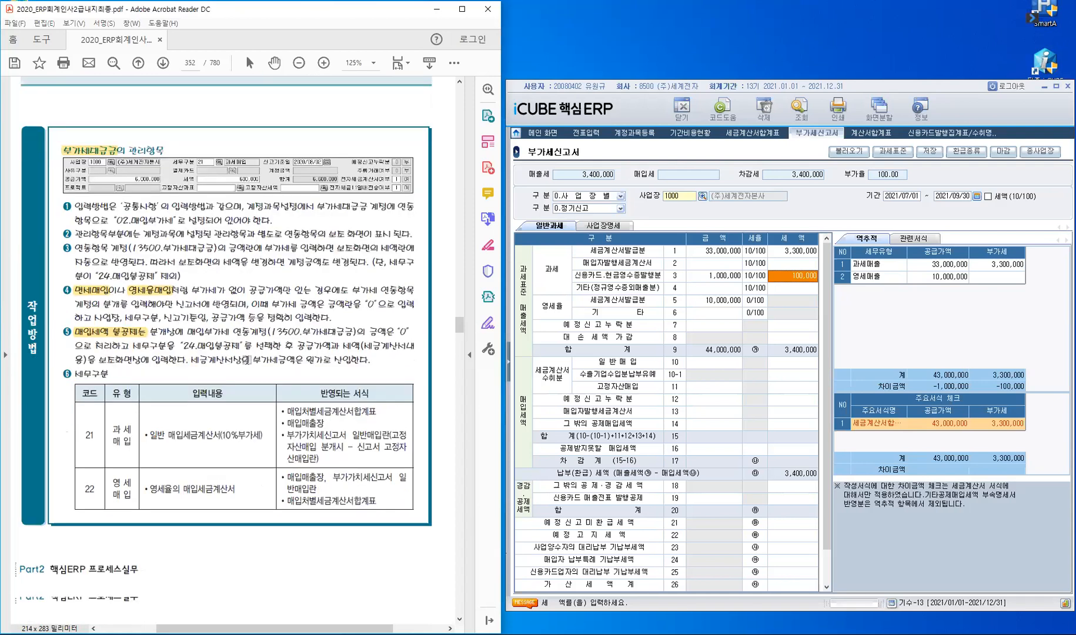
pyautogui.scroll(-1, 199, 477)
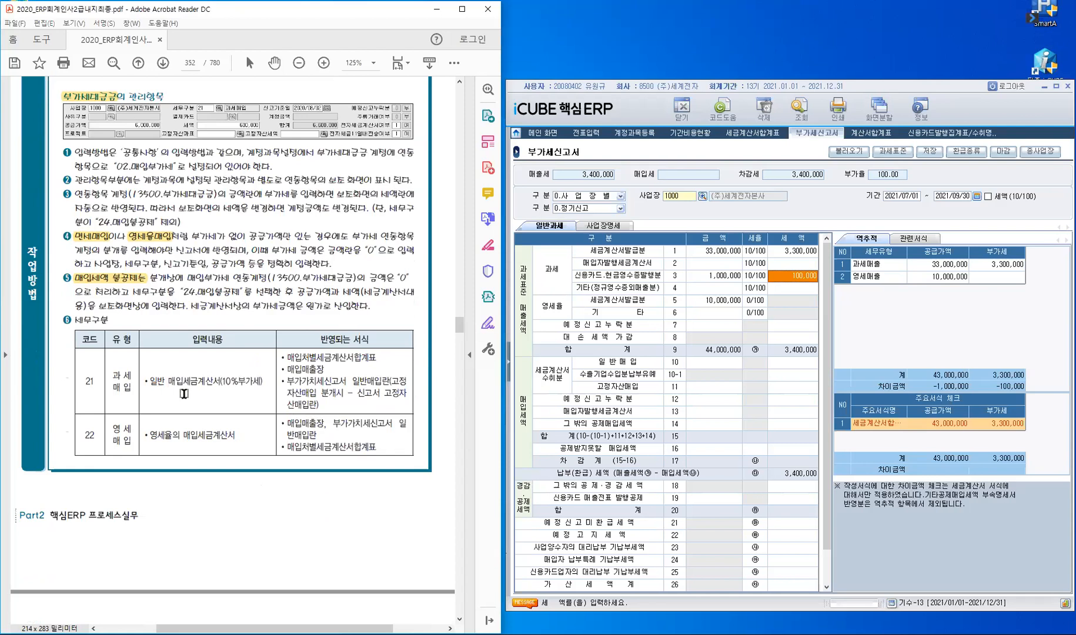
# Step: Scroll past the 세무구분 tables down to the 8월 2일 실습예제 on page 354
pyautogui.scroll(-2, 177, 391)
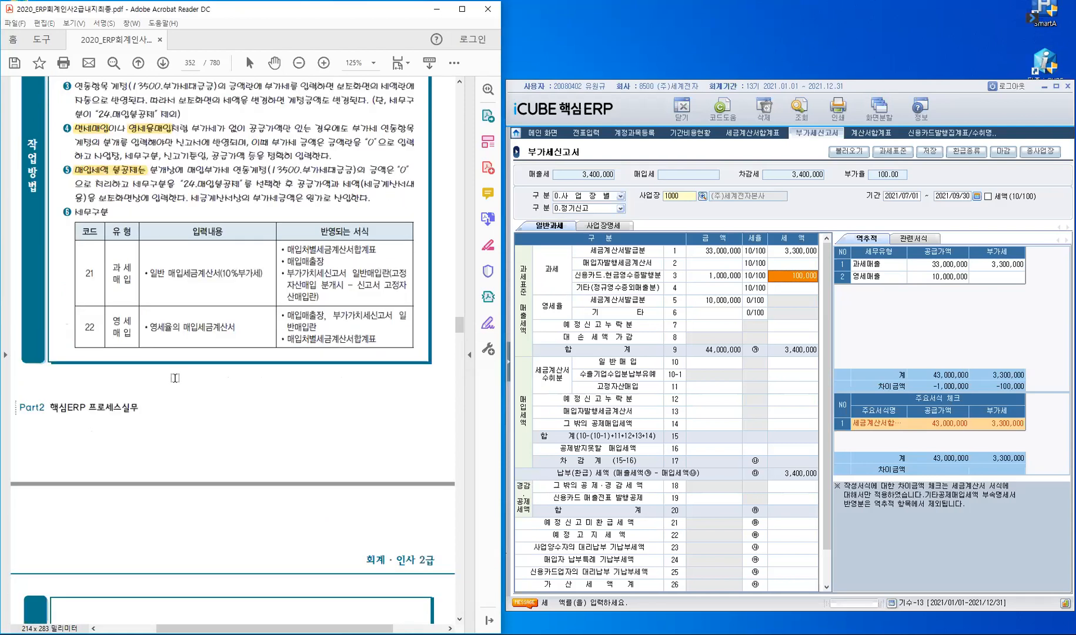
pyautogui.scroll(-2, 162, 329)
pyautogui.scroll(-3, 165, 400)
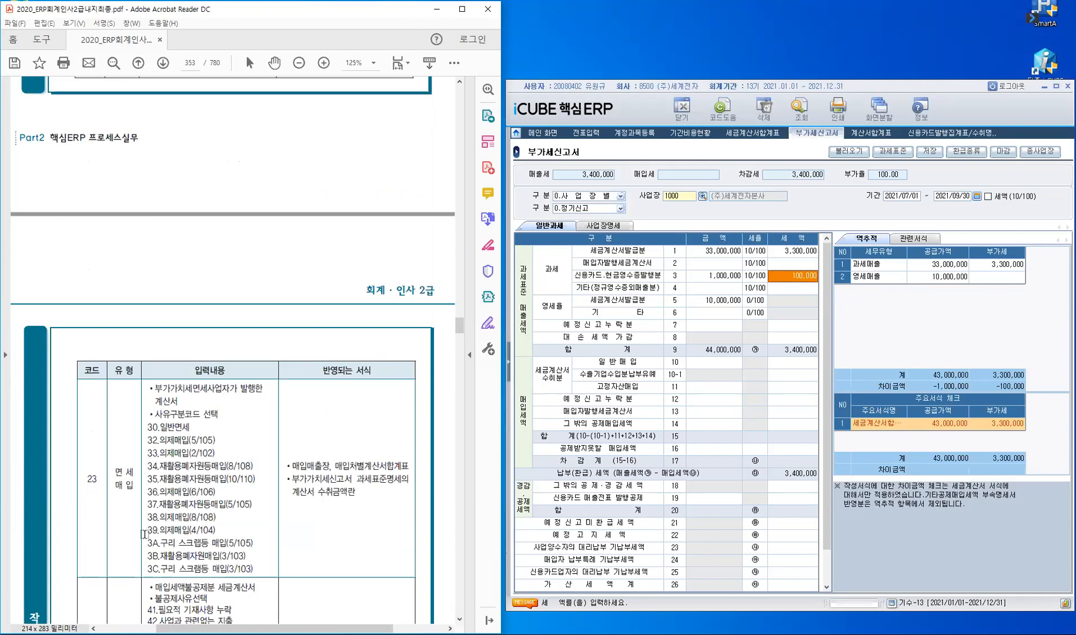
pyautogui.scroll(-5, 154, 260)
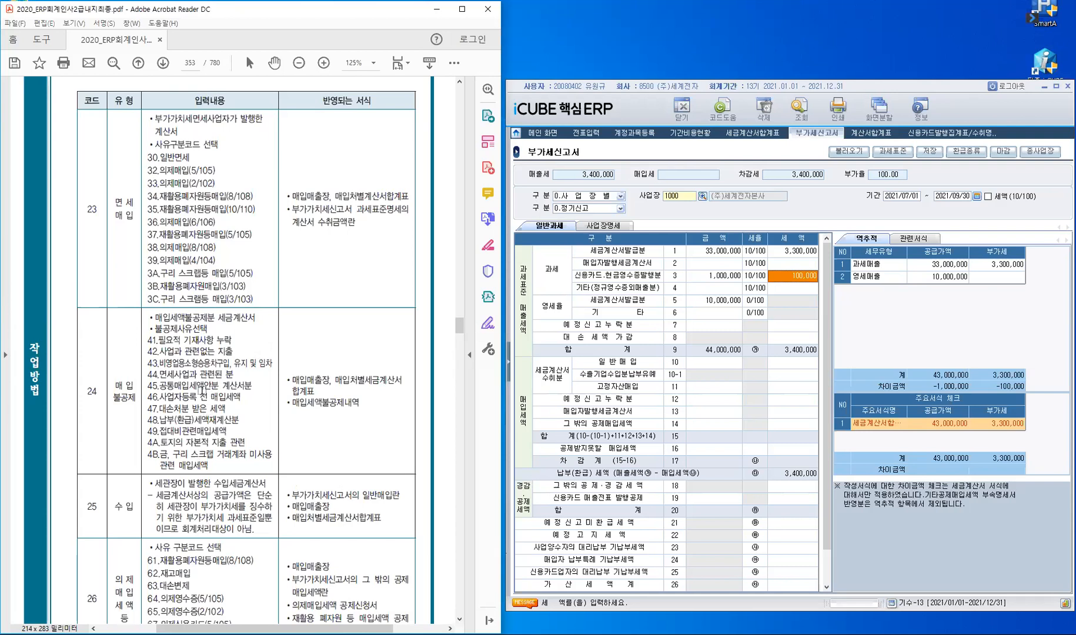
pyautogui.scroll(-2, 206, 391)
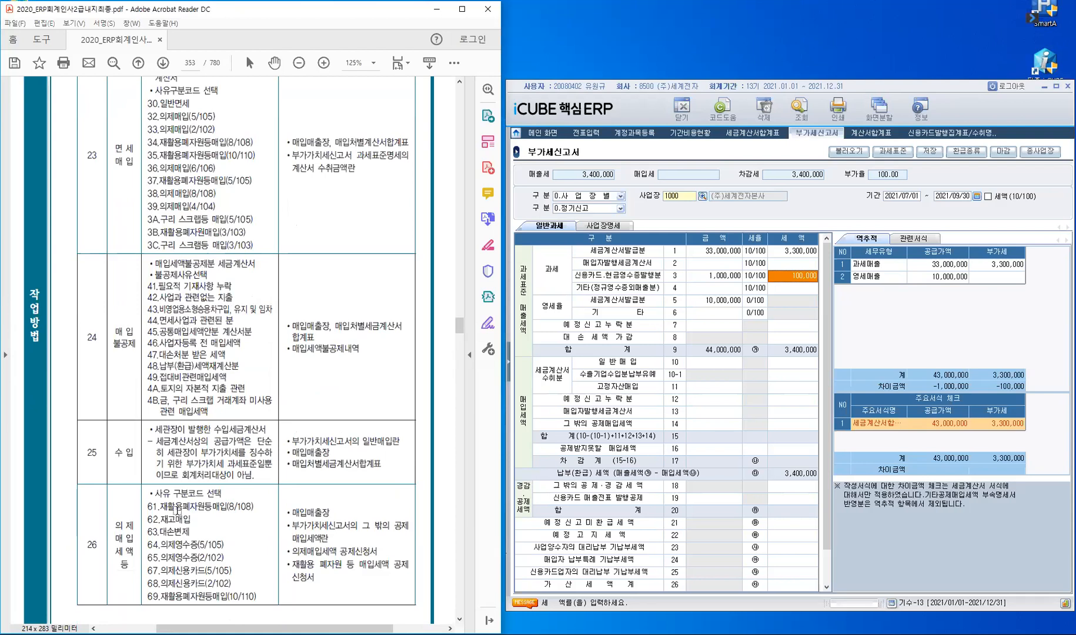
pyautogui.scroll(-3, 178, 511)
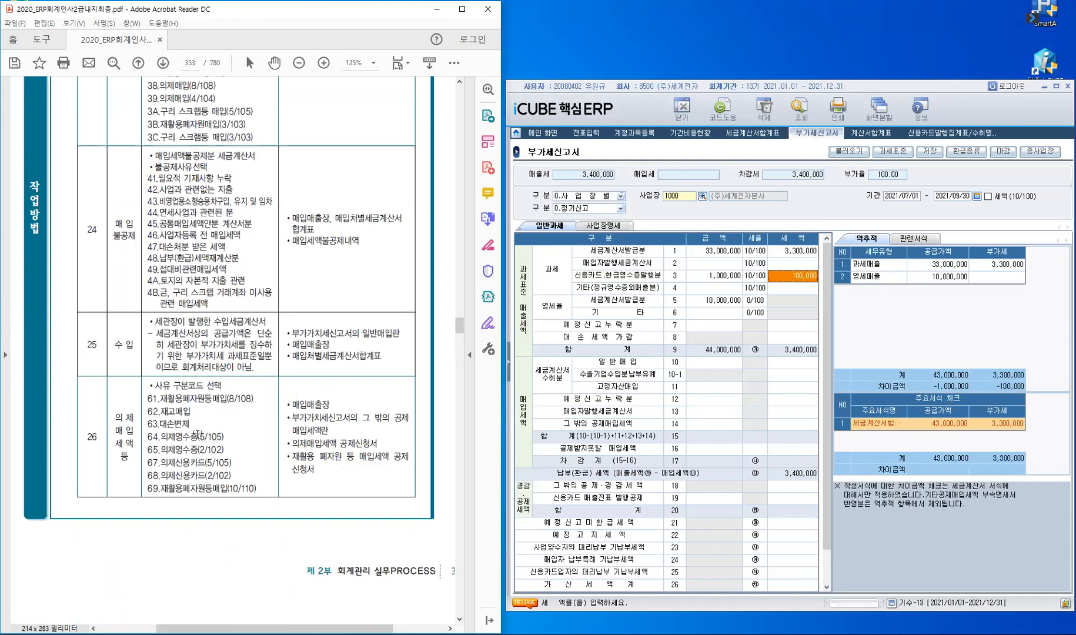
pyautogui.scroll(-3, 197, 433)
pyautogui.scroll(-7, 197, 433)
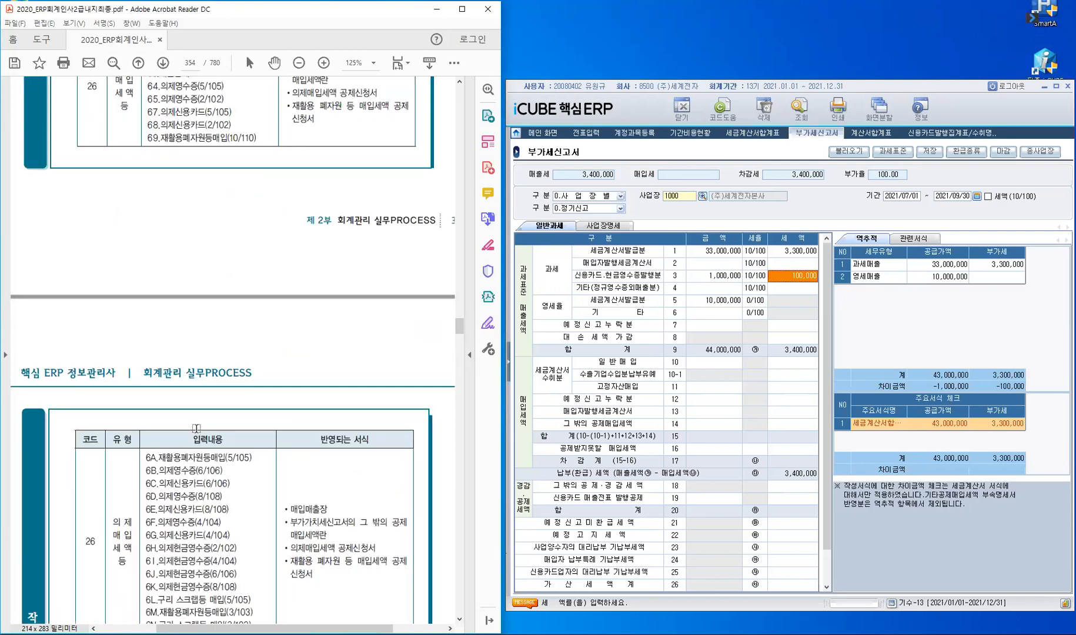
pyautogui.scroll(-3, 197, 428)
pyautogui.scroll(-2, 209, 450)
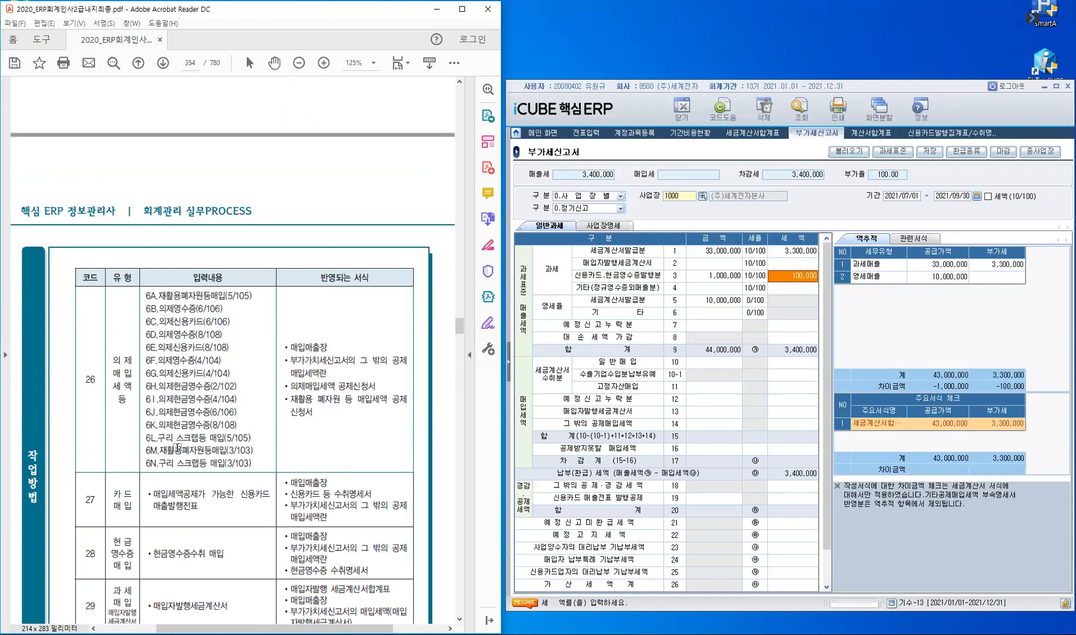
pyautogui.scroll(-5, 151, 403)
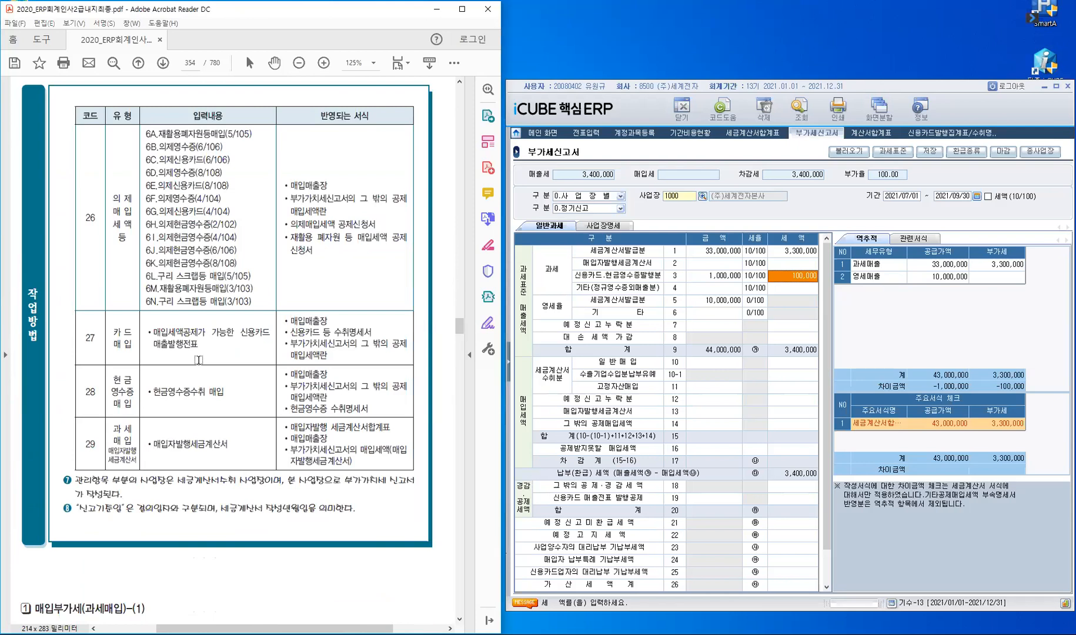
pyautogui.scroll(-7, 199, 359)
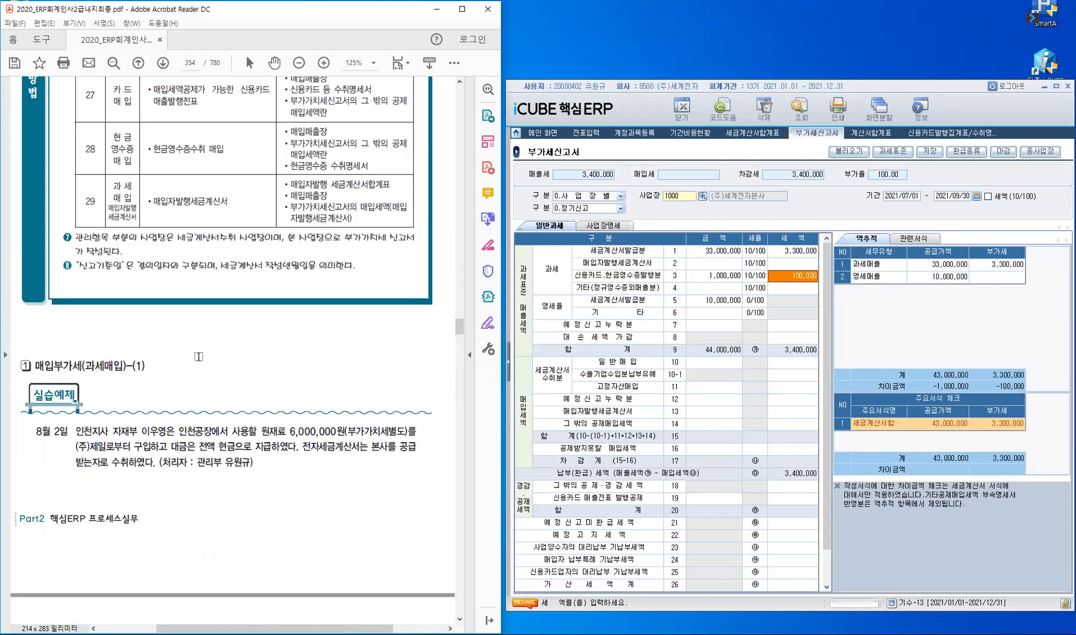
pyautogui.scroll(-5, 199, 357)
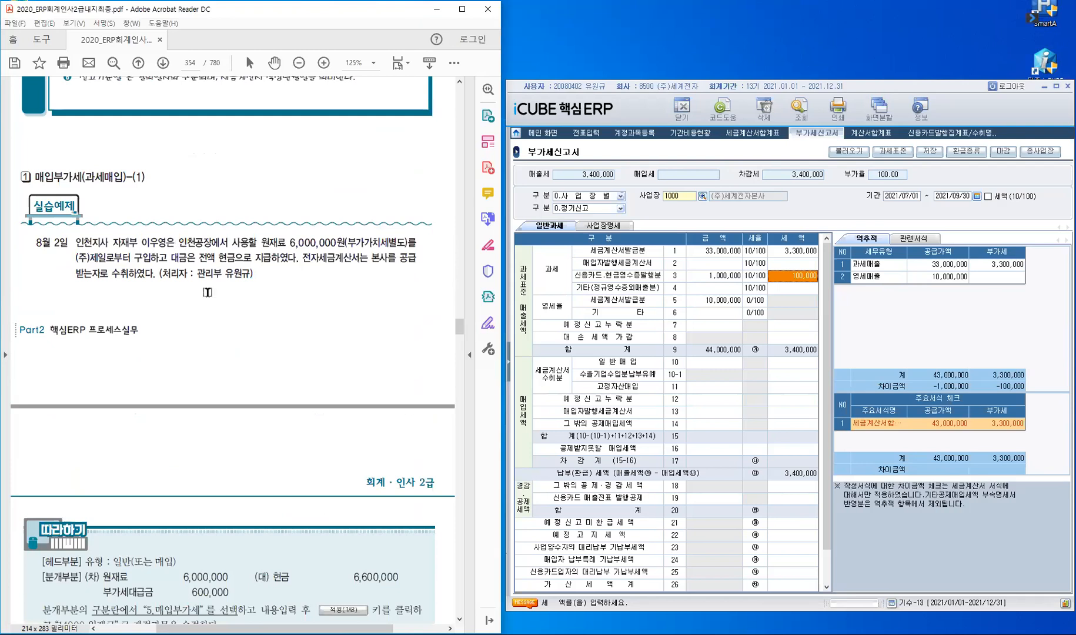
pyautogui.scroll(-1, 131, 275)
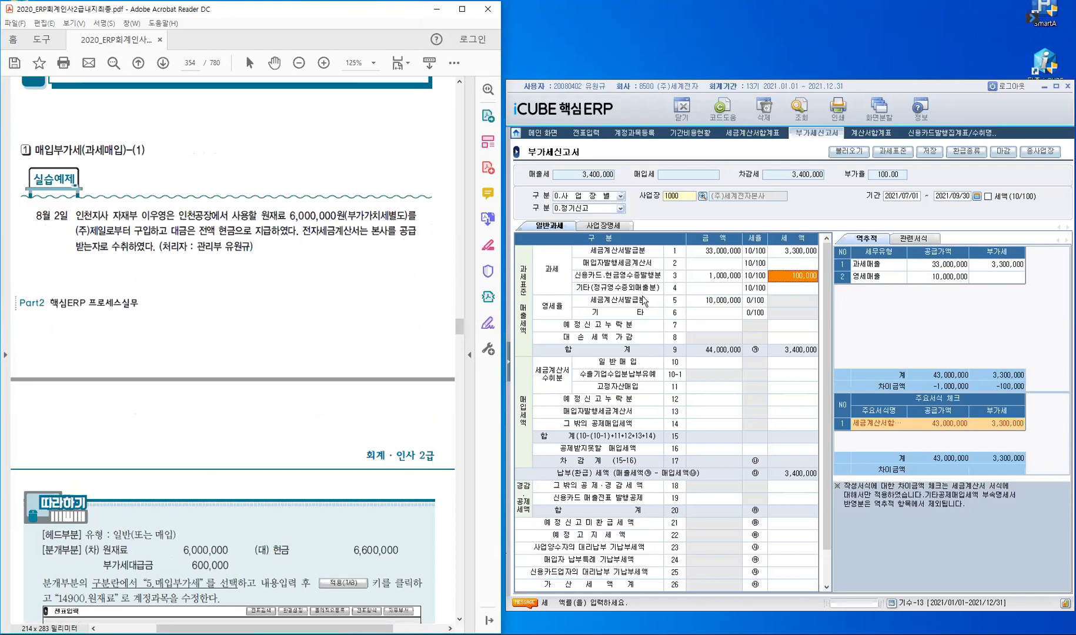
# Step: Close all screens, saving the modified 부가세신고서 and closing the invoice summary and account screens
pyautogui.rightClick(820, 131)
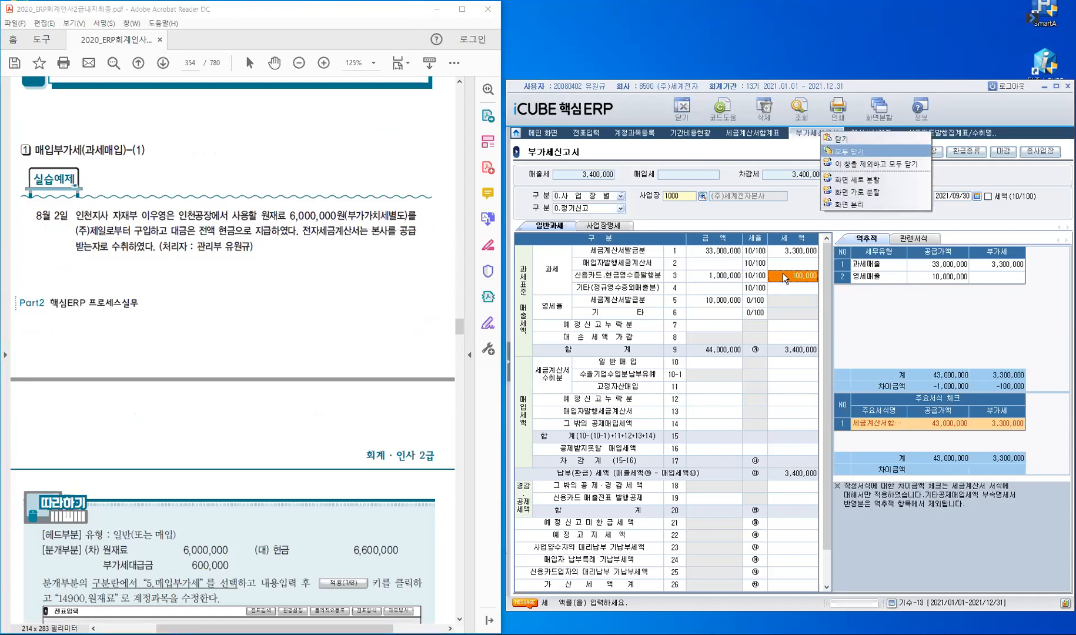
pyautogui.press('Return')
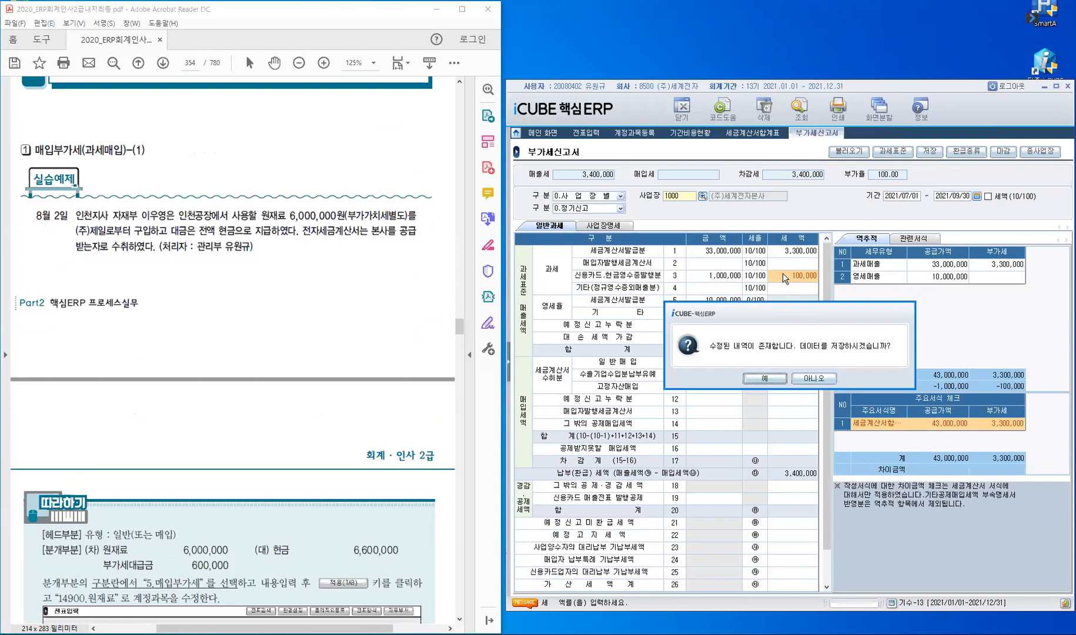
pyautogui.click(764, 378)
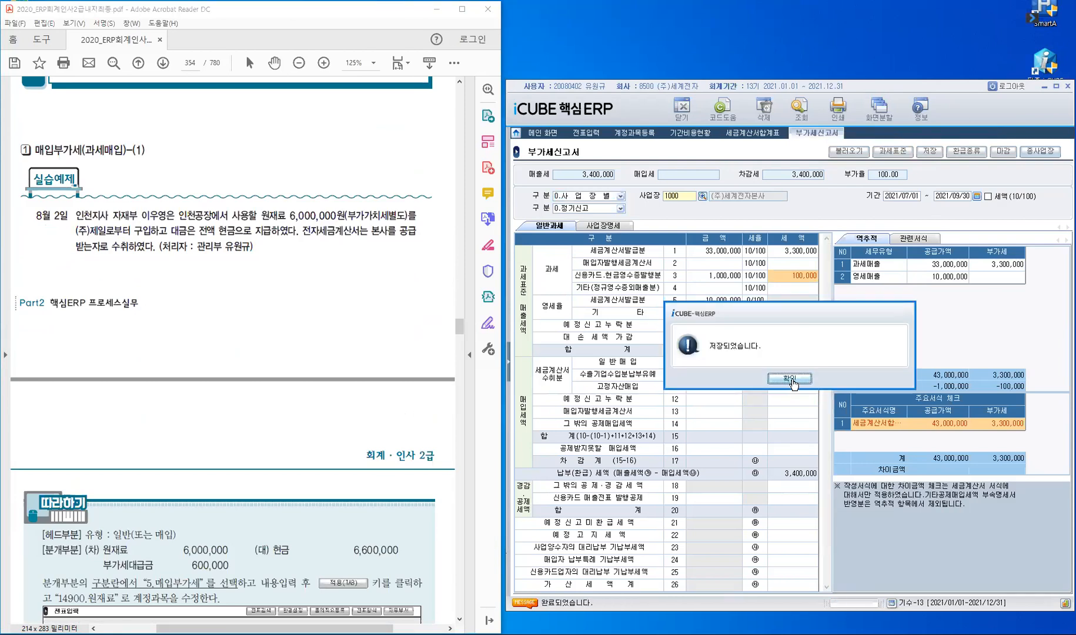
pyautogui.click(790, 379)
pyautogui.press('Escape')
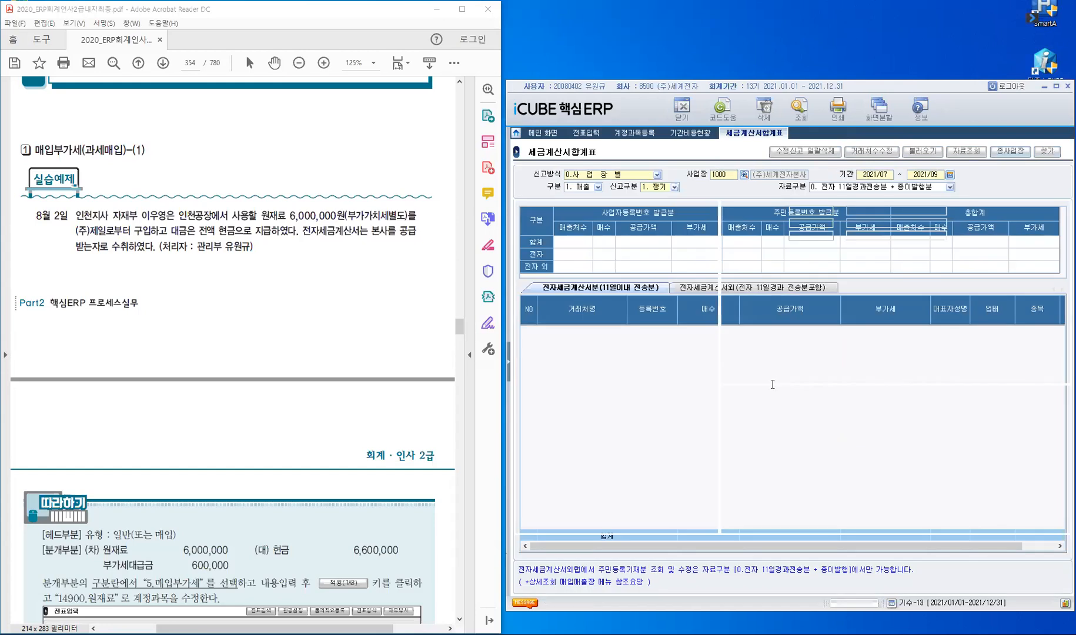
pyautogui.press('Escape')
pyautogui.press('Escape')
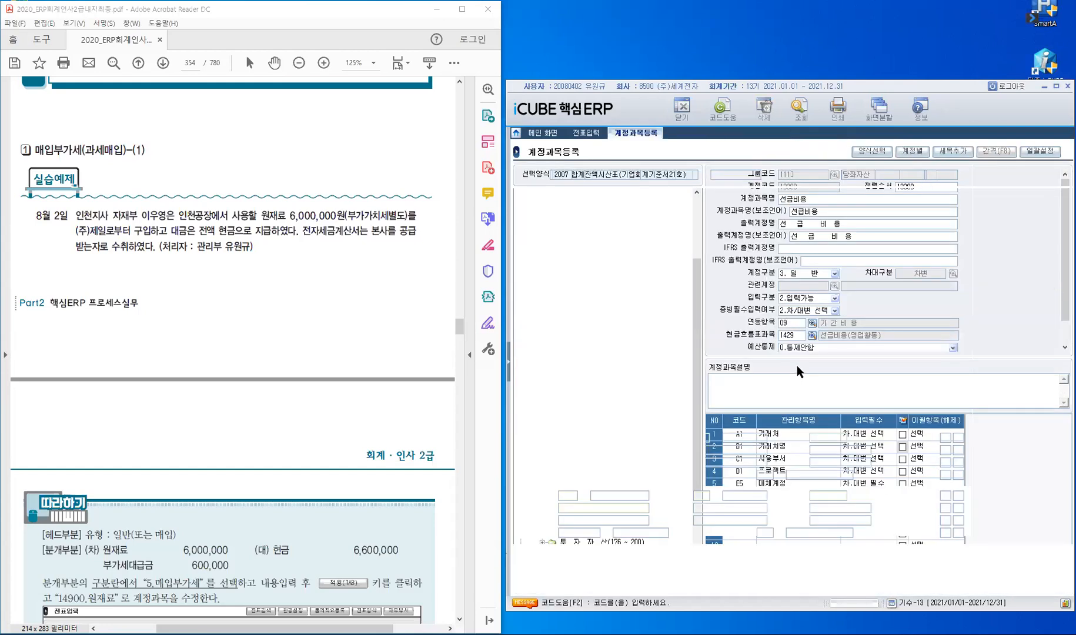
pyautogui.press('Escape')
pyautogui.press('Escape')
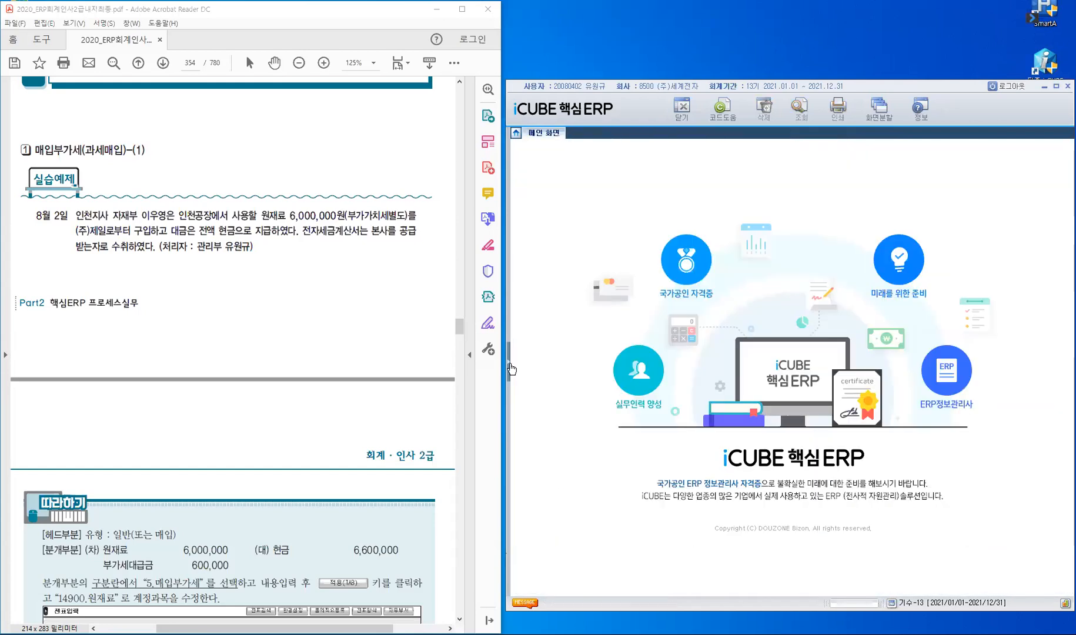
# Step: Open the 전표입력 screen from the voucher and ledger management menu
pyautogui.click(509, 366)
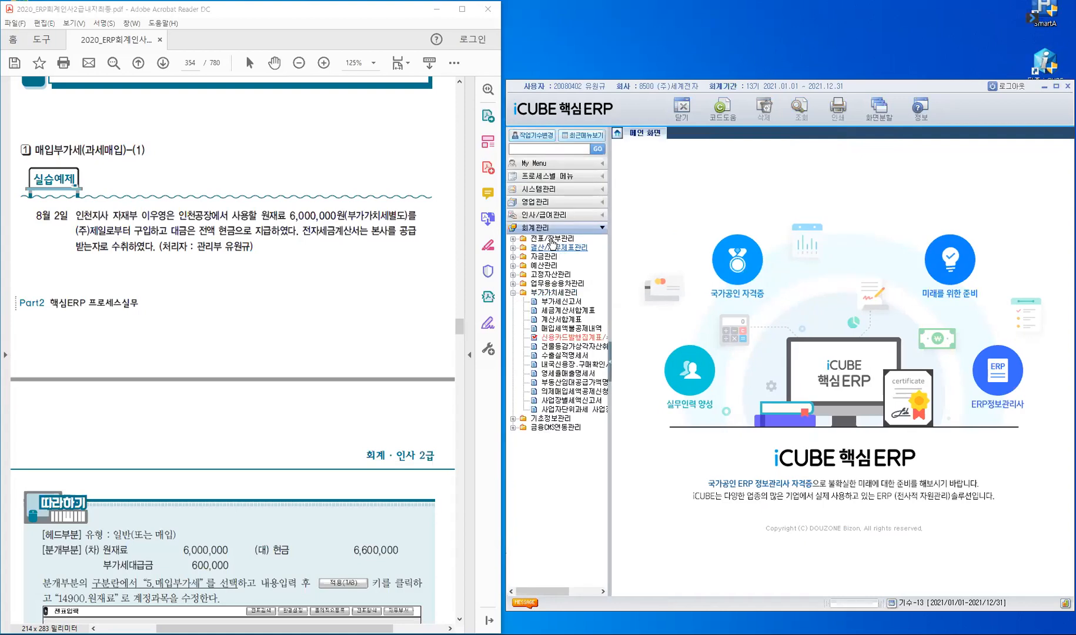
pyautogui.click(552, 238)
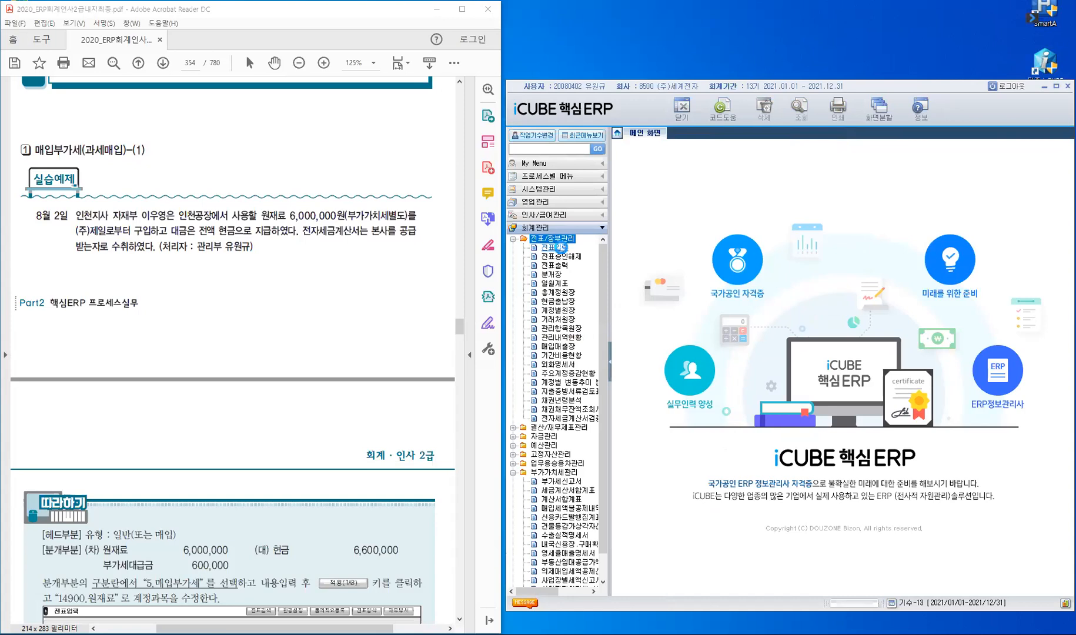
pyautogui.click(560, 247)
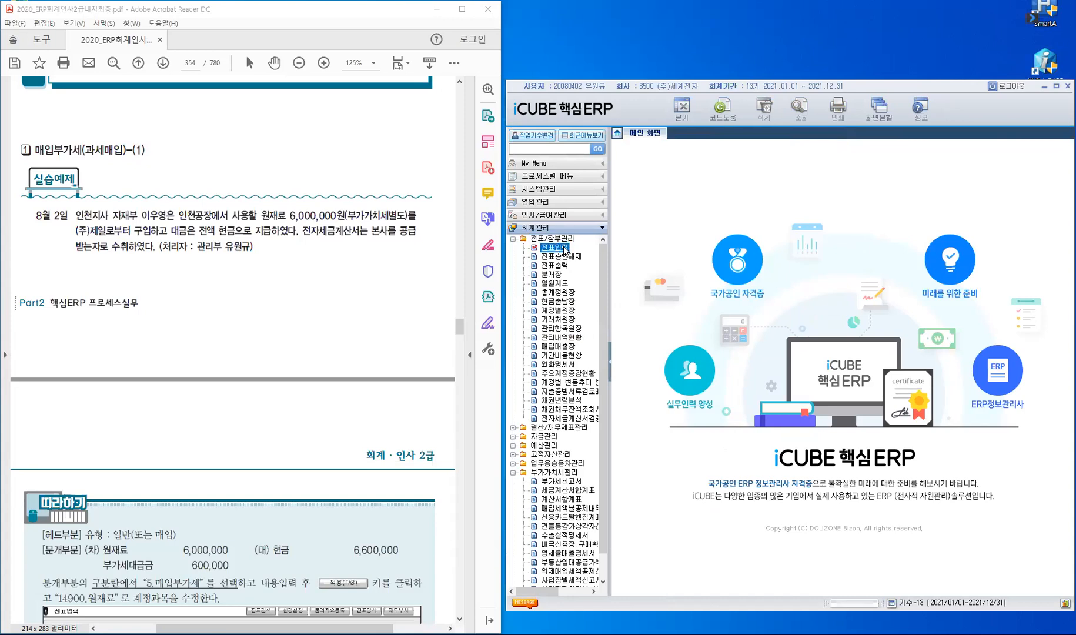
pyautogui.doubleClick(565, 250)
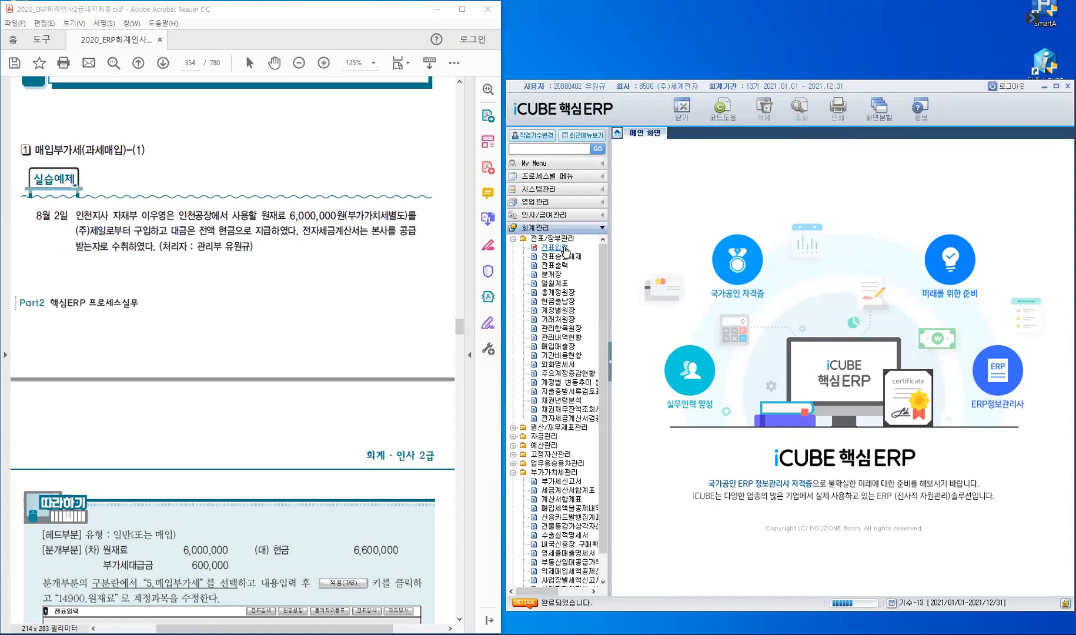
# Step: Set the voucher month to 8 and collapse the menu tree
pyautogui.press('Return')
pyautogui.press('Return')
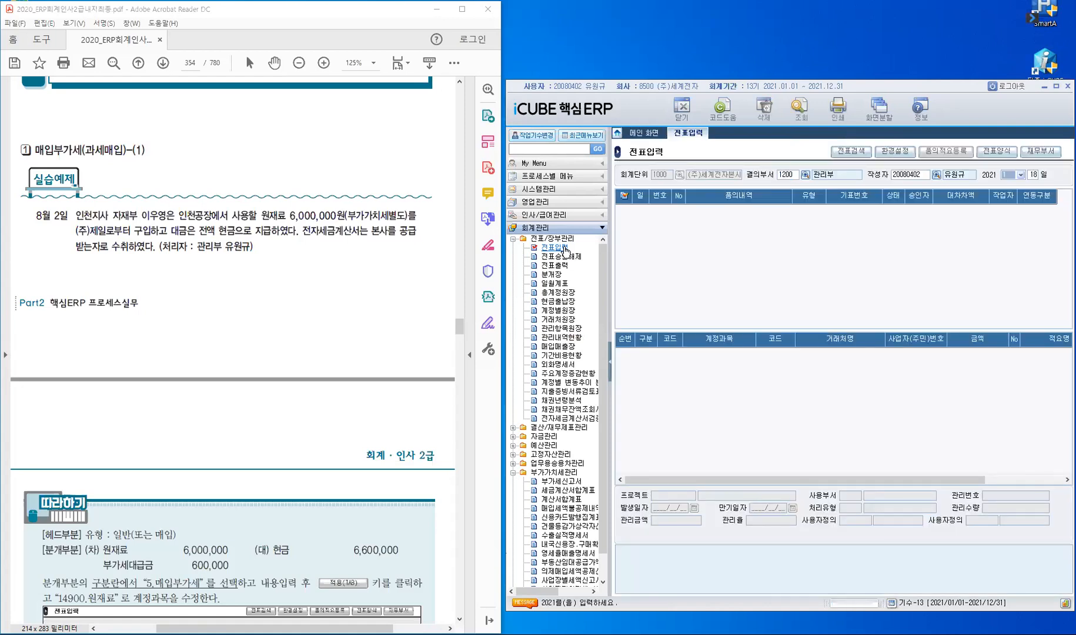
pyautogui.write('8')
pyautogui.press('Return')
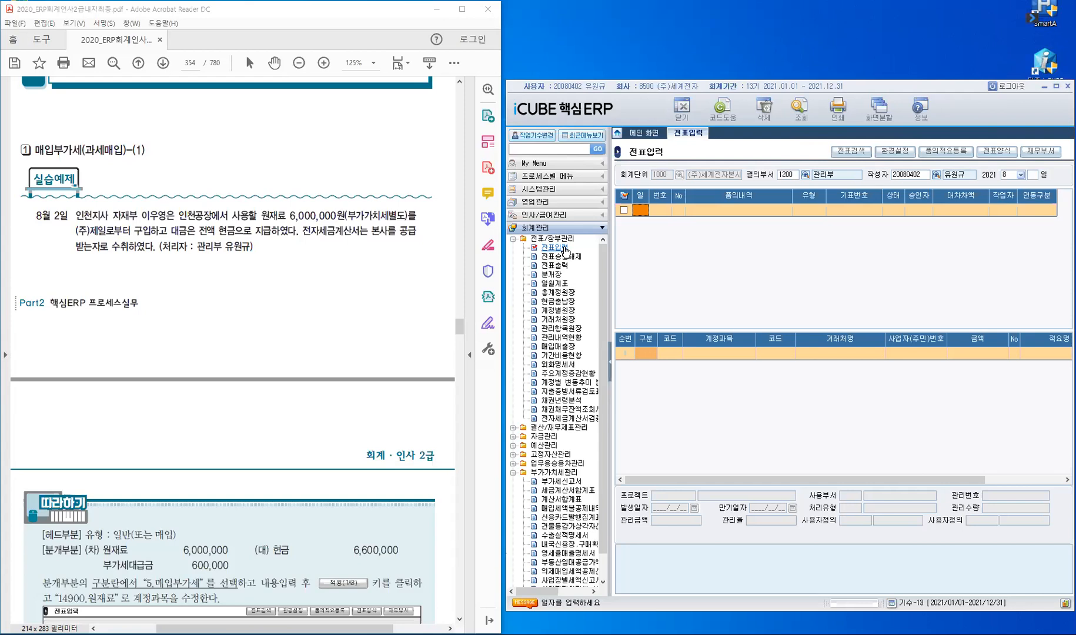
pyautogui.click(610, 367)
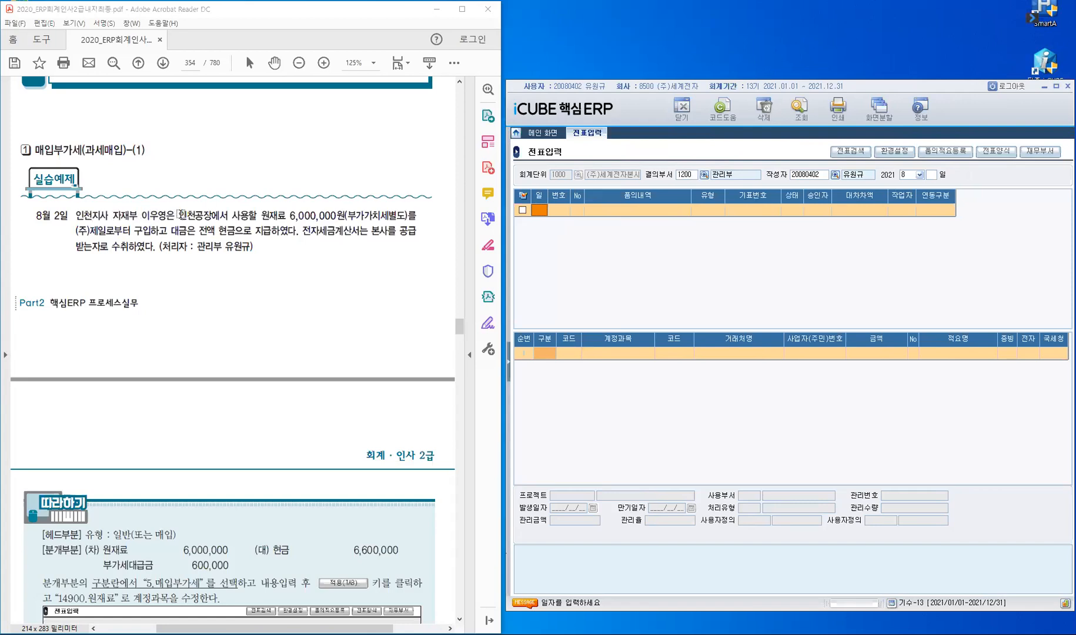
# Step: Highlight 인천공장 and select the phrase 공급받는자로 수취 in the August 2 exercise
pyautogui.moveTo(179, 215); pyautogui.dragTo(212, 215)
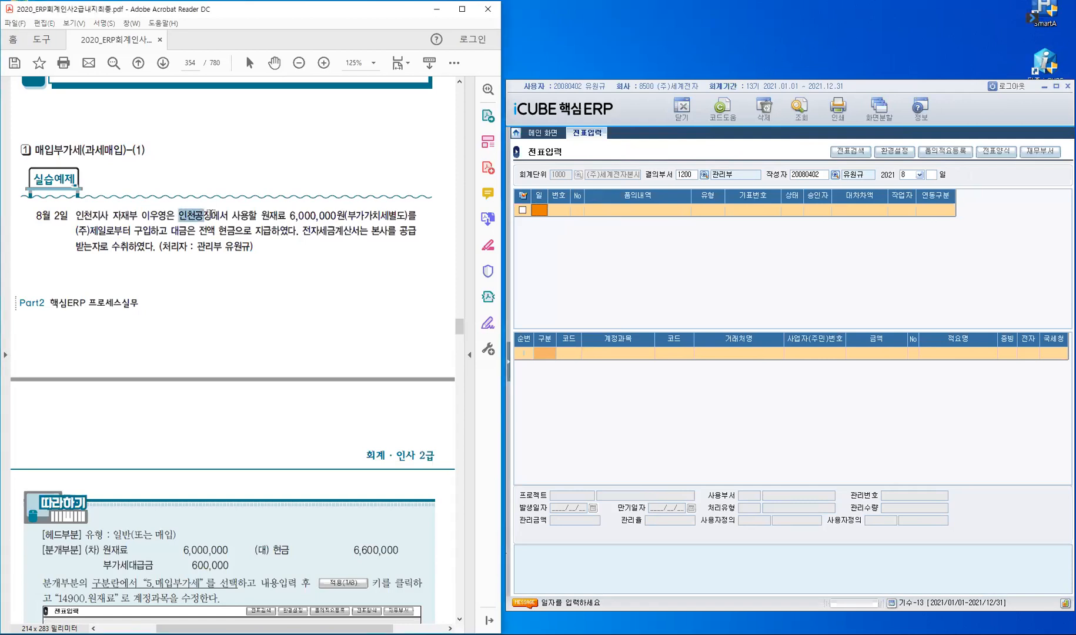
pyautogui.click(221, 234)
pyautogui.moveTo(405, 231); pyautogui.dragTo(121, 266)
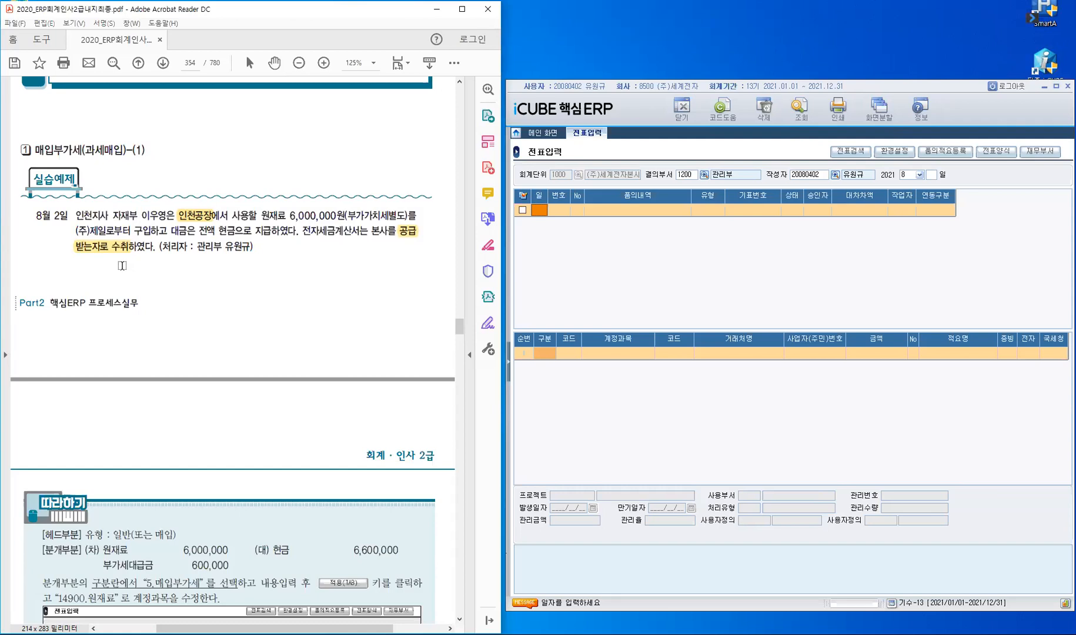
# Step: Start a voucher dated 8/02 with 구분 5 to open the purchase details
pyautogui.click(537, 208)
pyautogui.write('02')
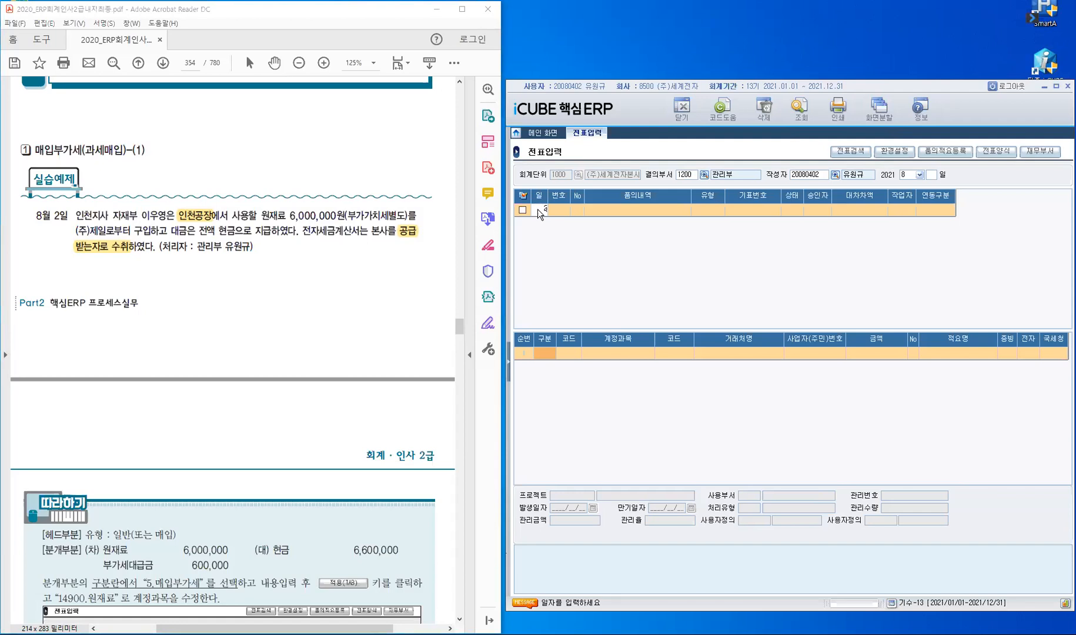
pyautogui.press('Return')
pyautogui.press('Return')
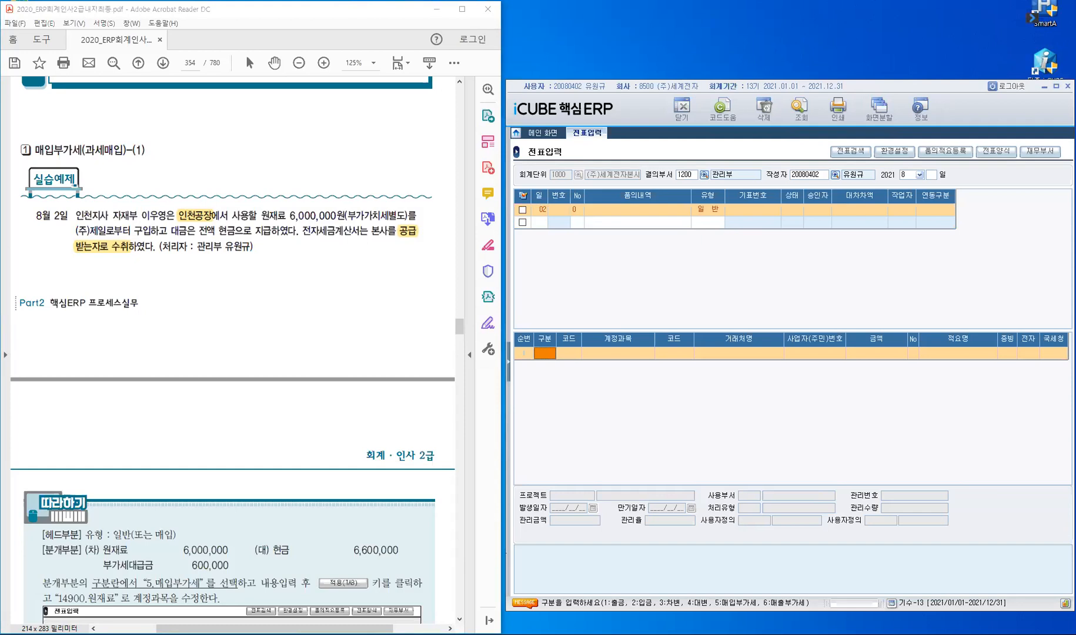
pyautogui.click(537, 208)
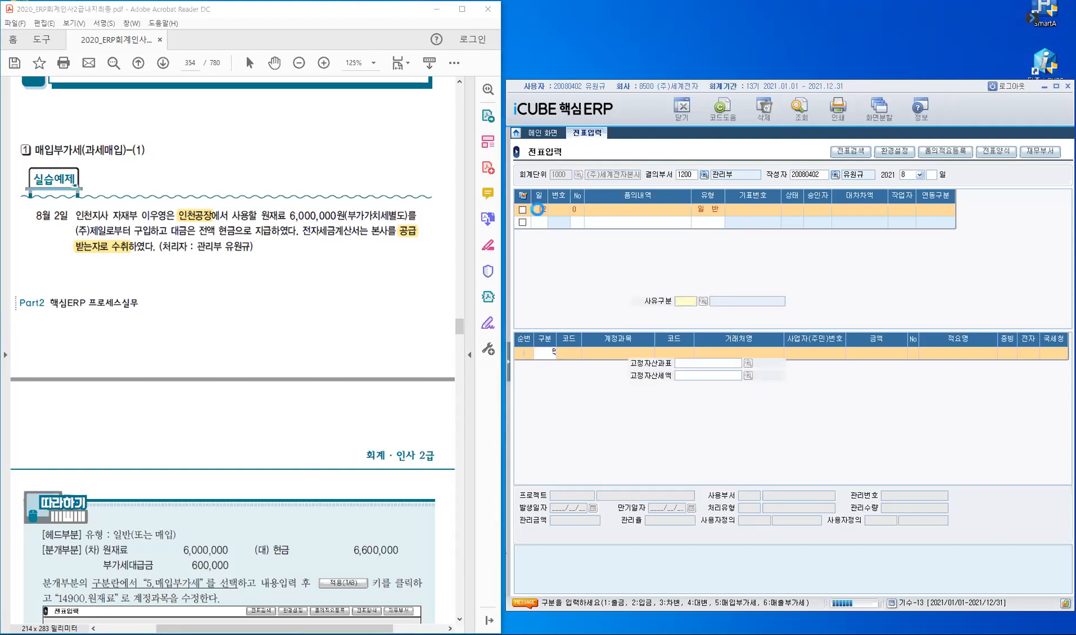
pyautogui.write('5')
pyautogui.press('Return')
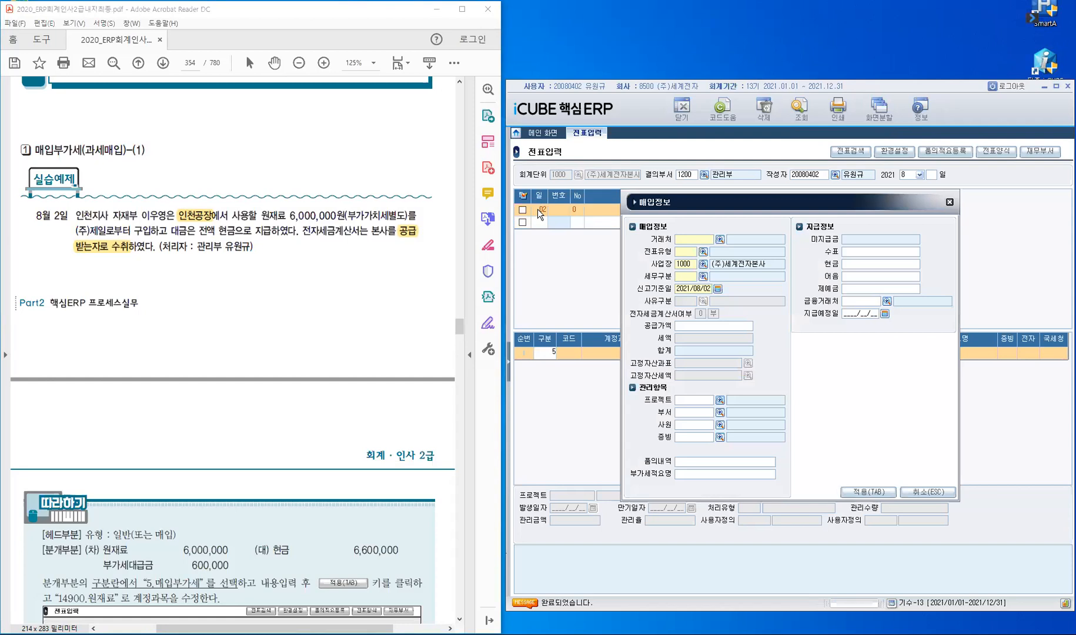
# Step: Enter supplier (주)제일, voucher type 1000, business place 1000, 과세매입 21 and supply 6,000,000
pyautogui.write('제일')
pyautogui.press('F2')
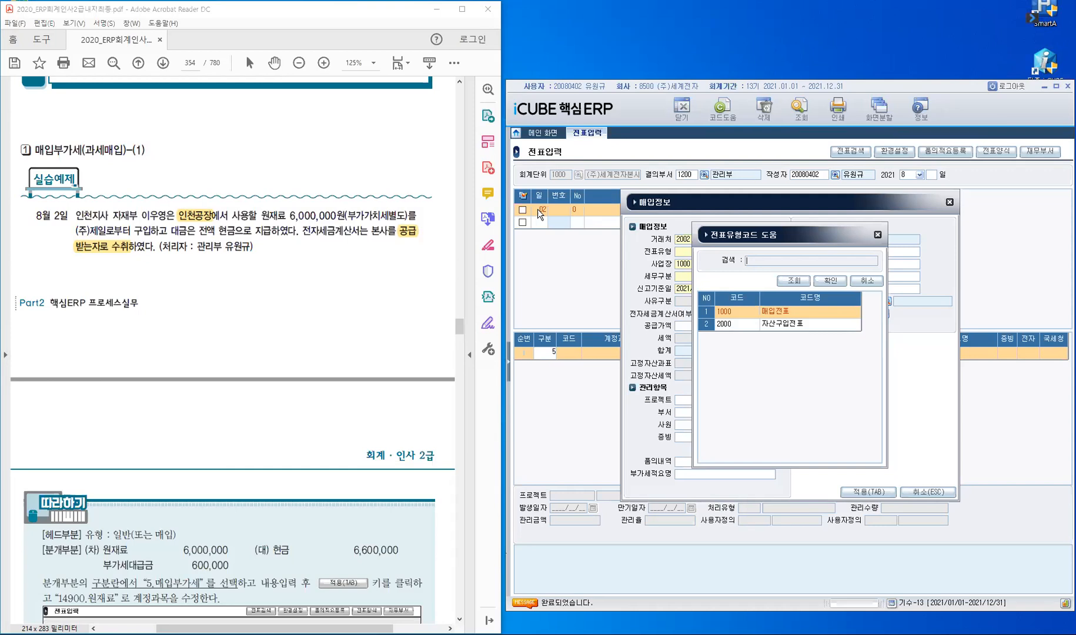
pyautogui.press('Return')
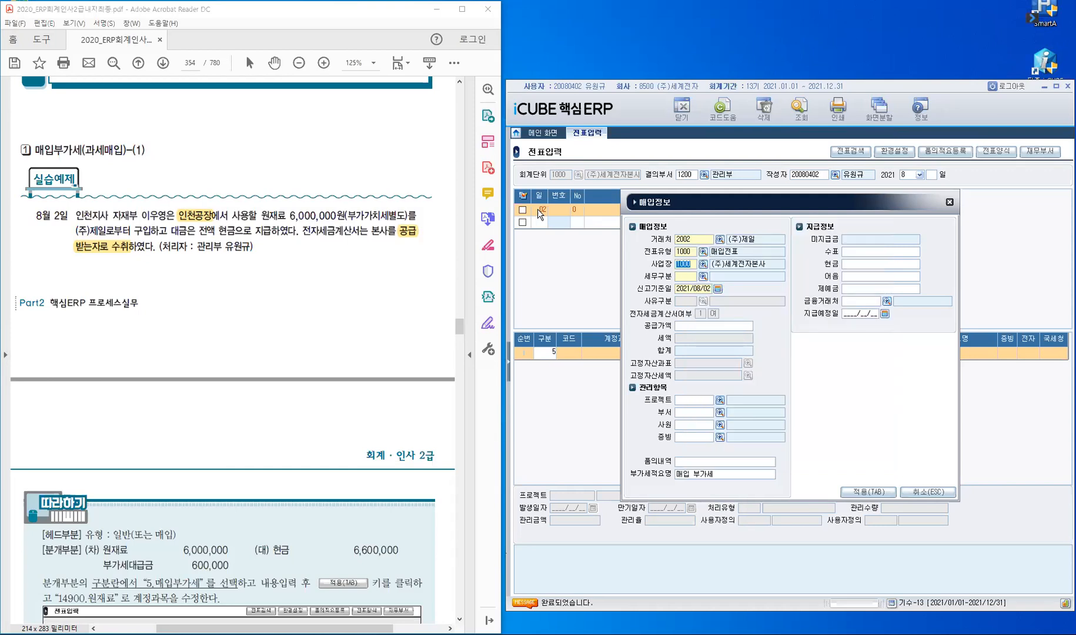
pyautogui.press('Return')
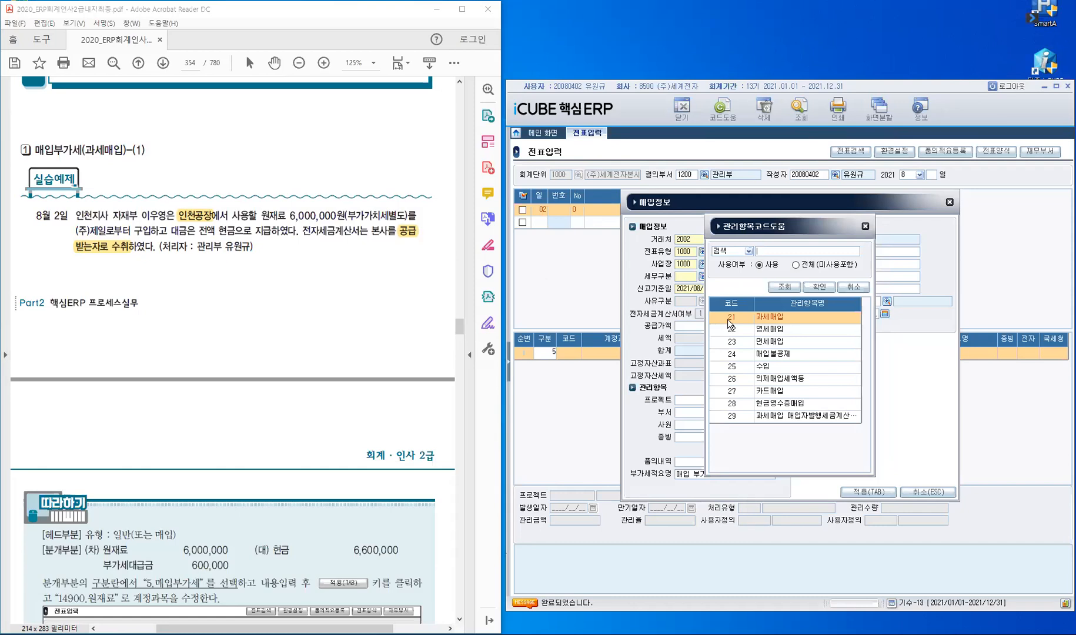
pyautogui.click(793, 320)
pyautogui.press('Return')
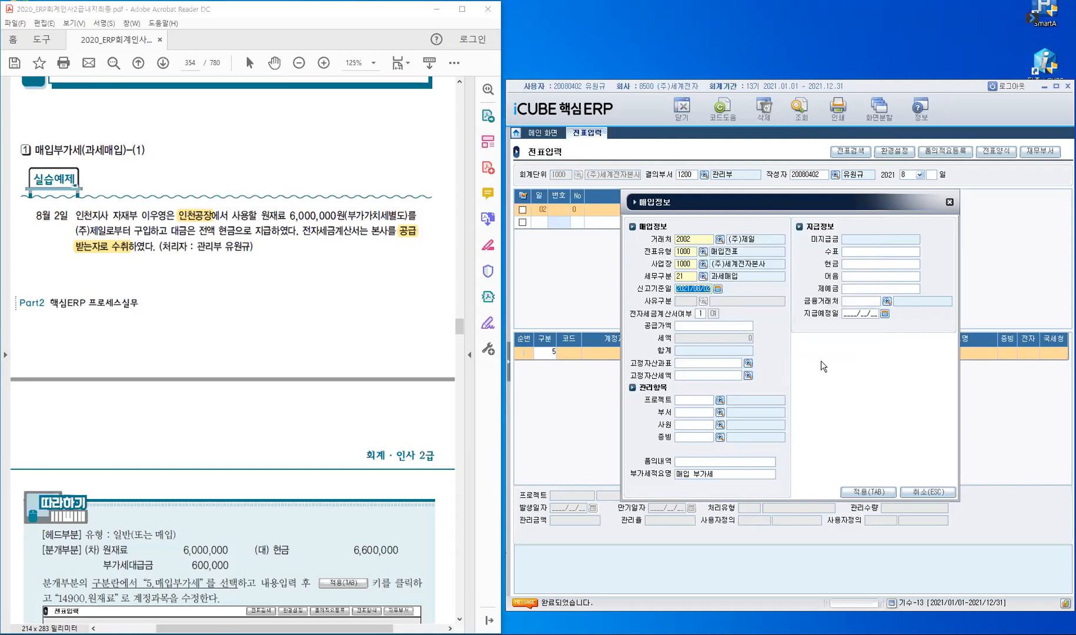
pyautogui.press('Return')
pyautogui.write('16000000')
pyautogui.press('Return')
pyautogui.press('Return')
pyautogui.press('Return')
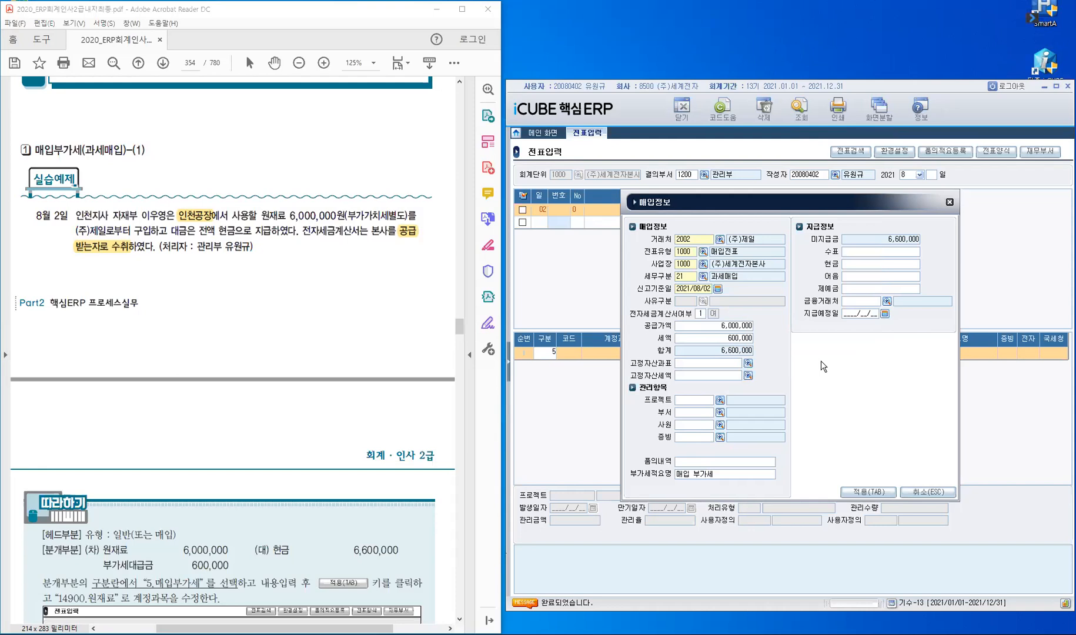
# Step: Add department 3100 자재부, the employee, evidence 1 and cash 6,600,000, then apply
pyautogui.write('3100')
pyautogui.press('Return')
pyautogui.write('ㅇ')
pyautogui.press('Return')
pyautogui.write('1')
pyautogui.press('Return')
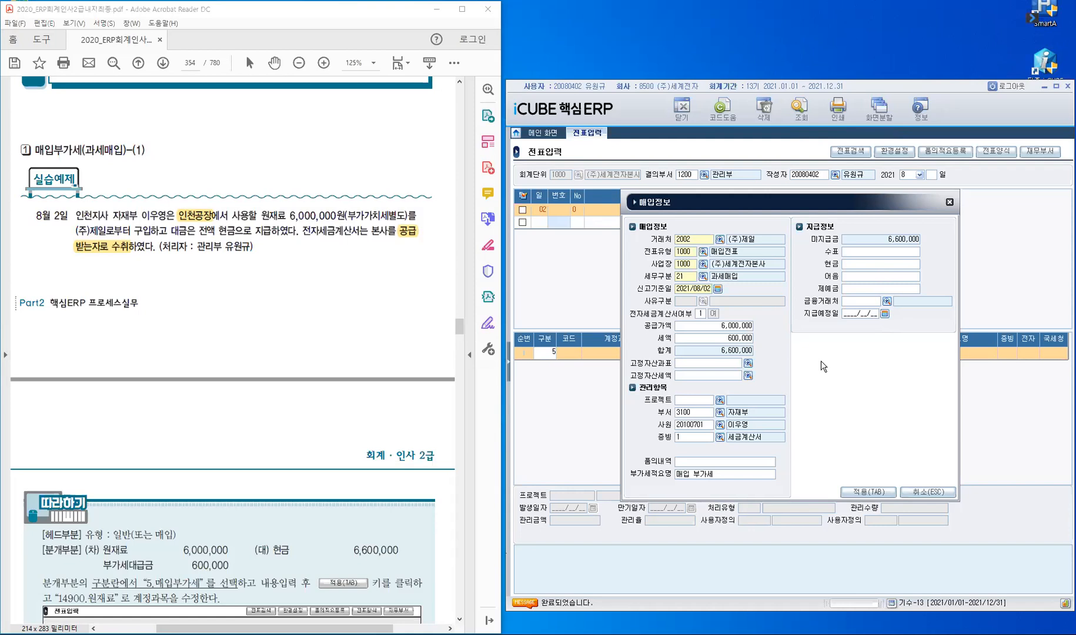
pyautogui.press('Return')
pyautogui.press('Return')
pyautogui.write('6600000')
pyautogui.press('Return')
pyautogui.click(870, 492)
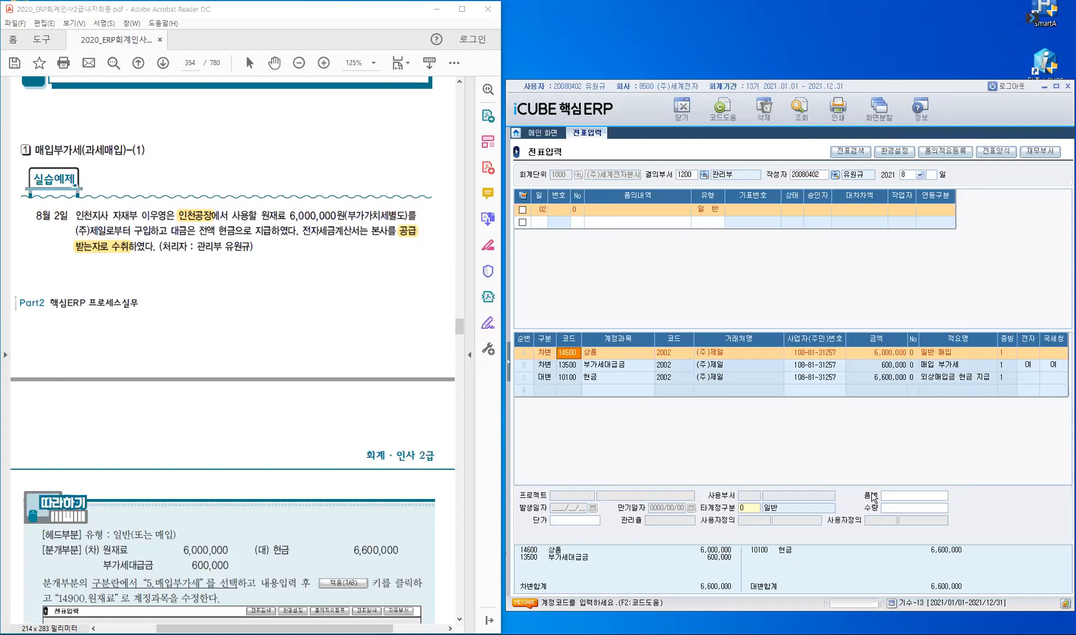
# Step: Switch the 6,000,000 debit line to account 14900 원재료 with evidence 1
pyautogui.doubleClick(280, 216)
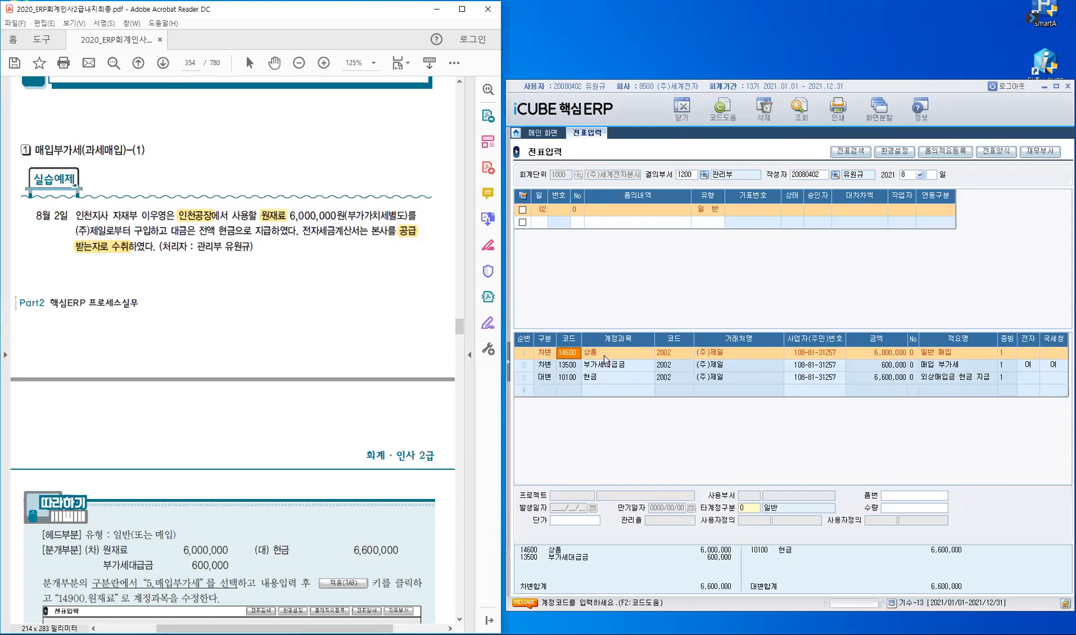
pyautogui.click(571, 351)
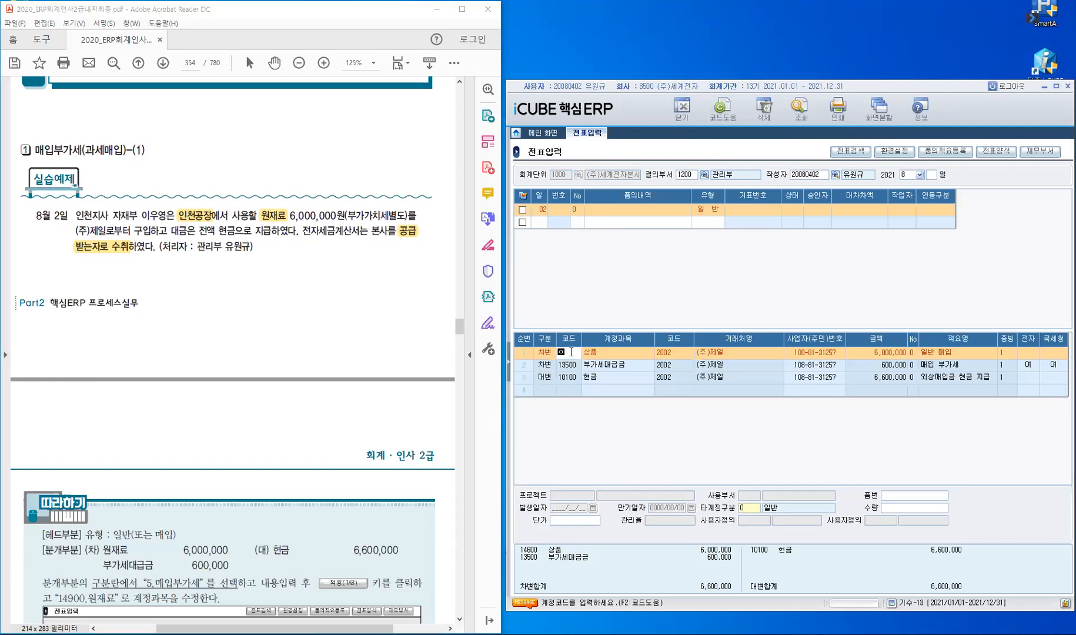
pyautogui.write('원재')
pyautogui.press('Return')
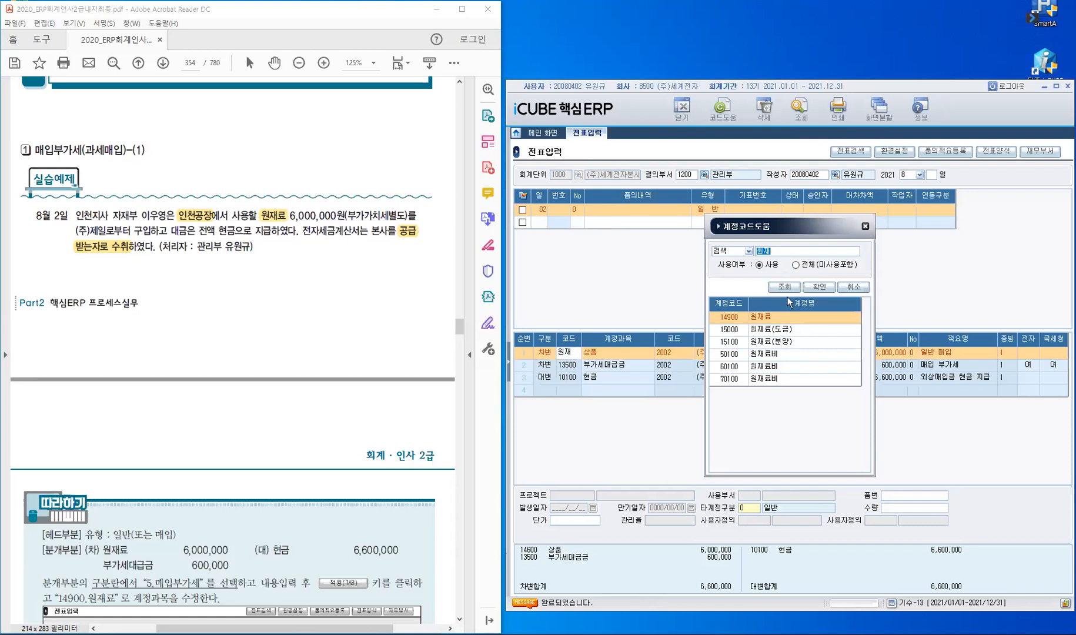
pyautogui.click(819, 286)
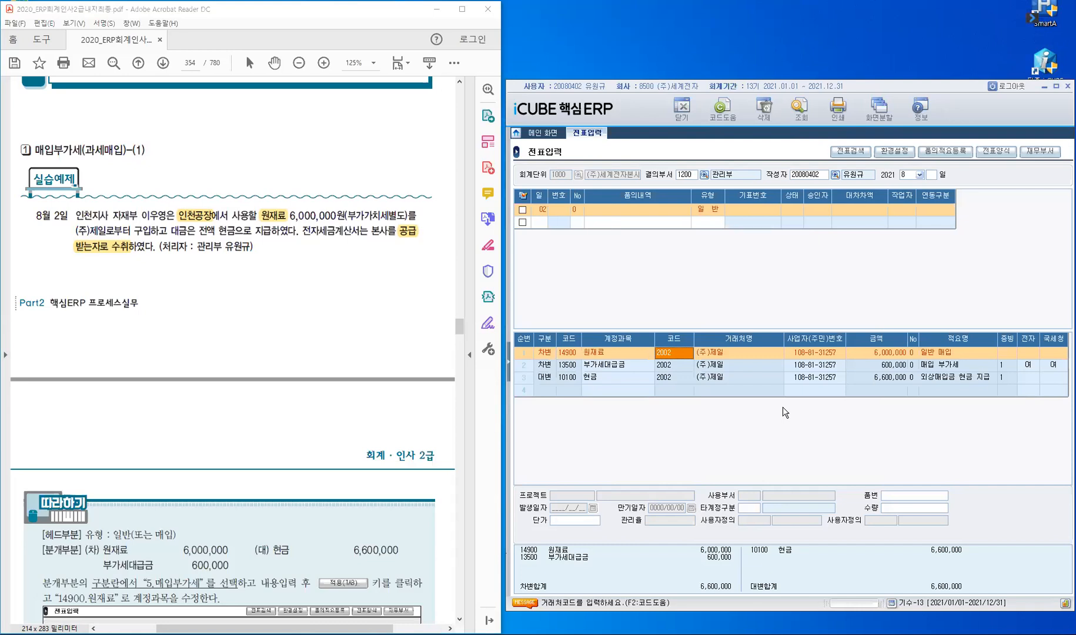
pyautogui.press('Return')
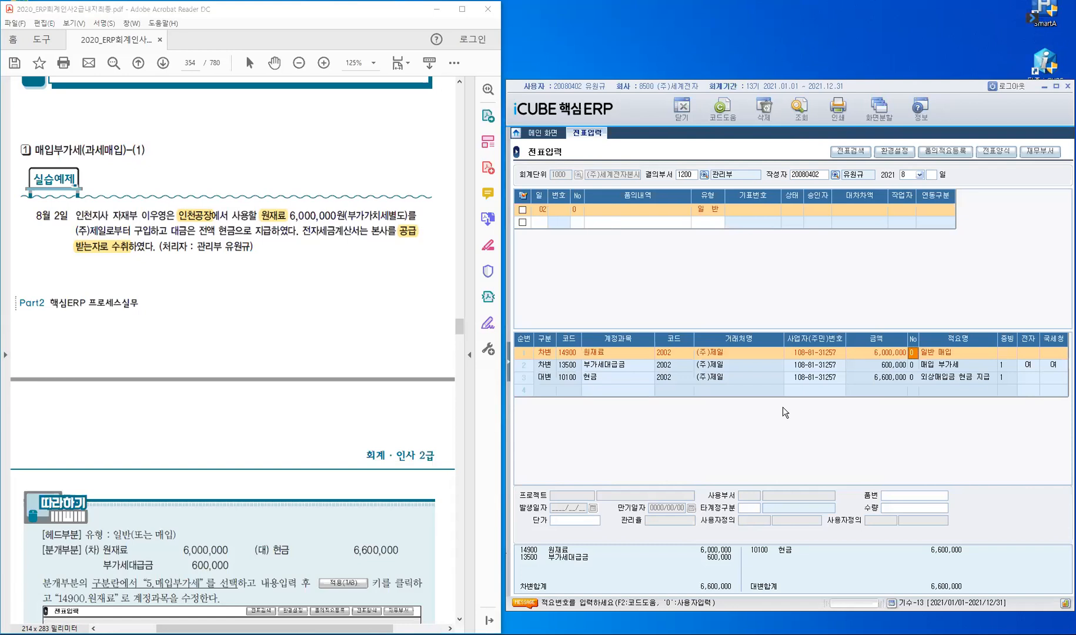
pyautogui.press('Return')
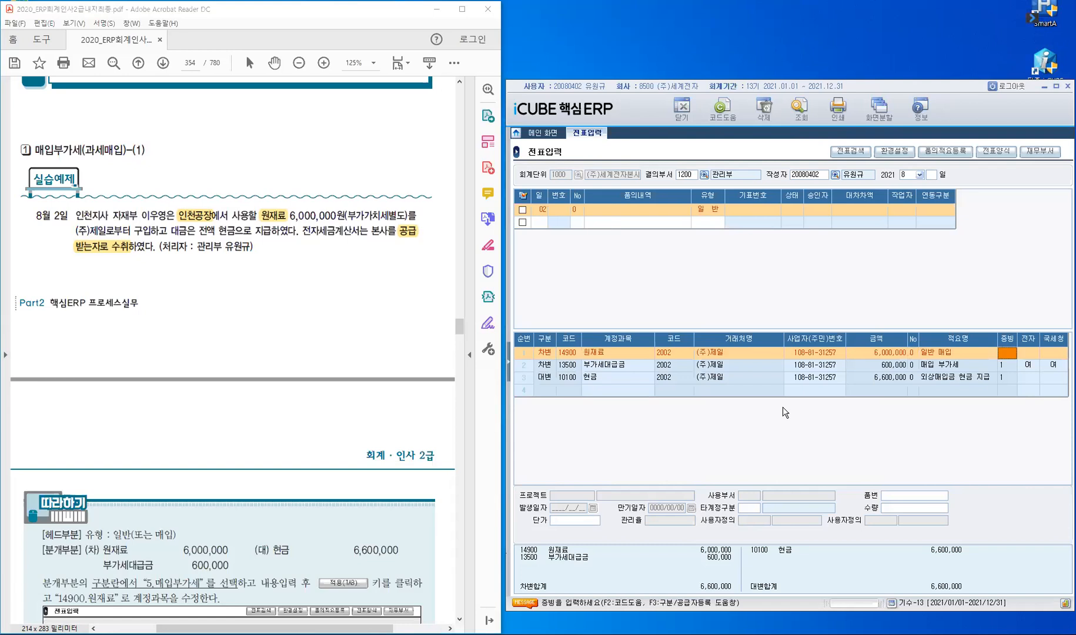
pyautogui.write('1')
pyautogui.press('Return')
pyautogui.press('Return')
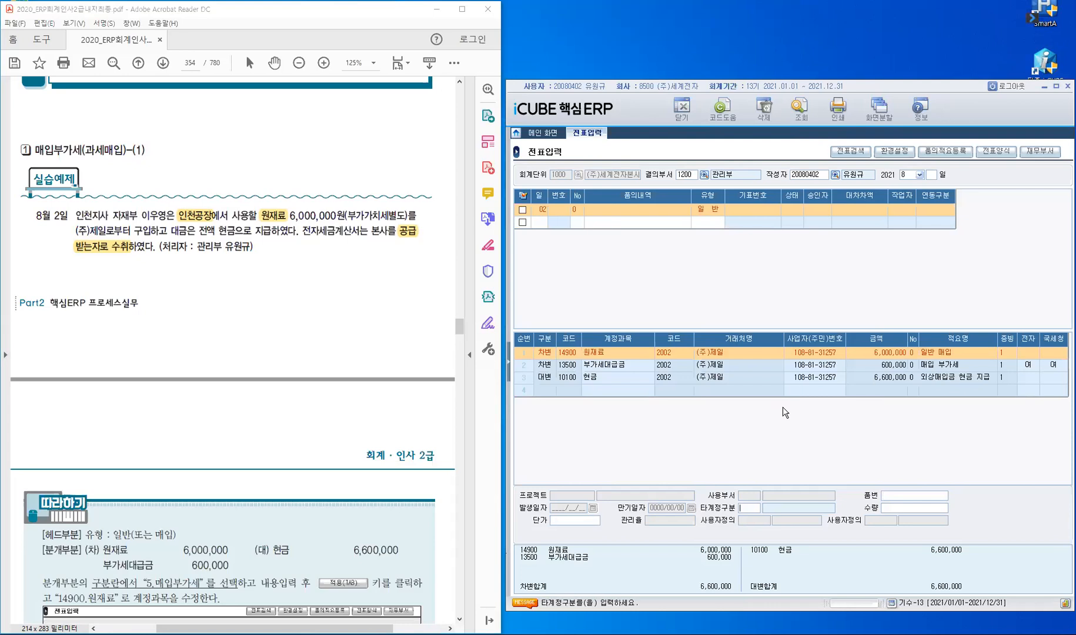
pyautogui.press('Return')
pyautogui.press('Return')
pyautogui.press('Return')
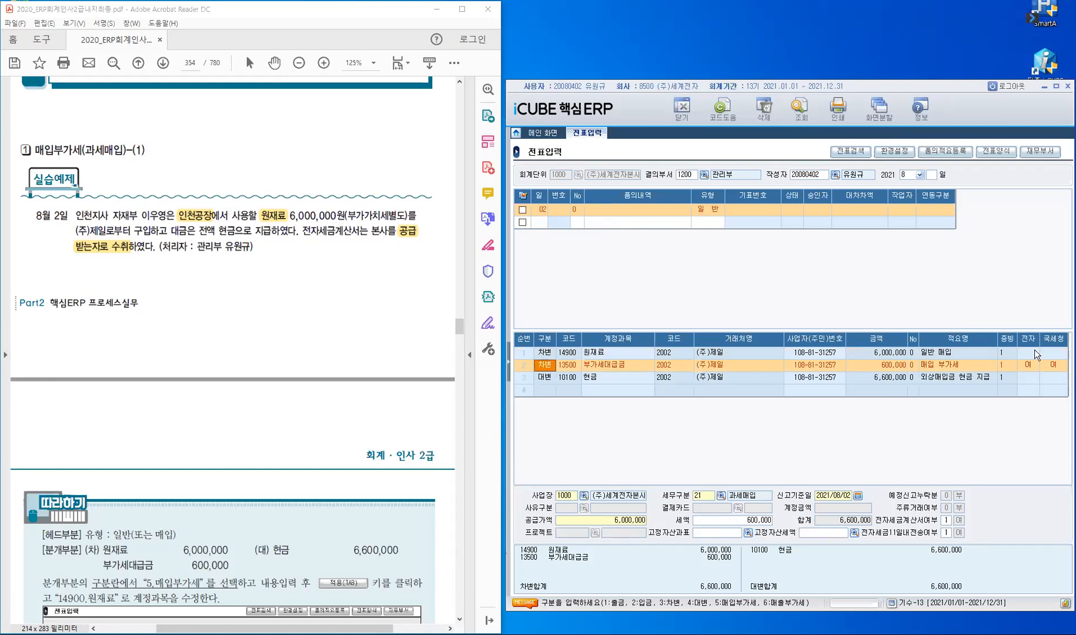
pyautogui.click(547, 376)
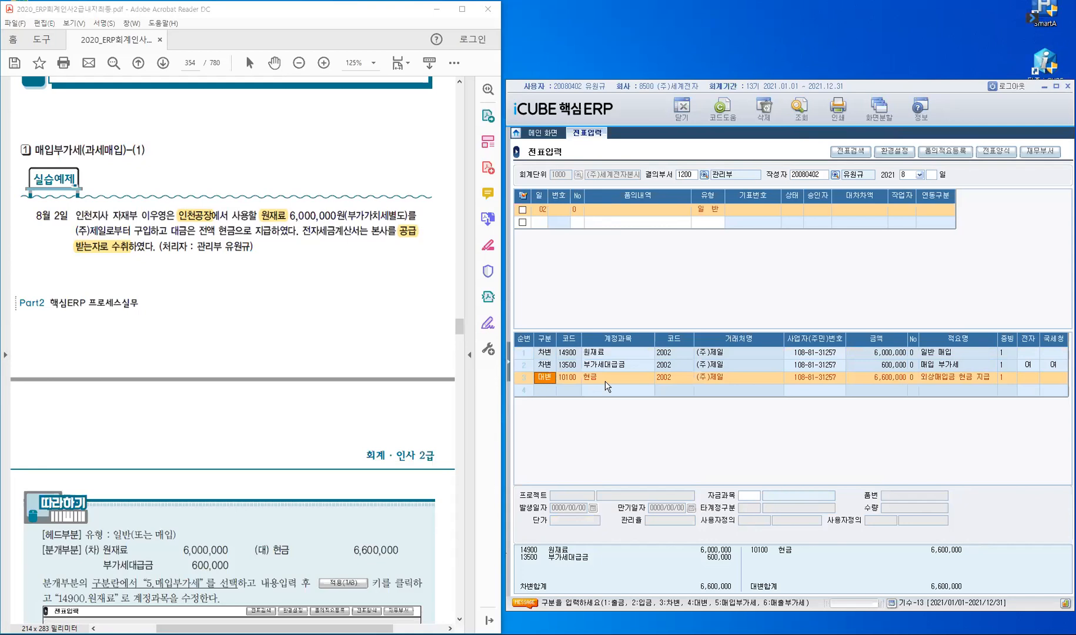
pyautogui.click(542, 220)
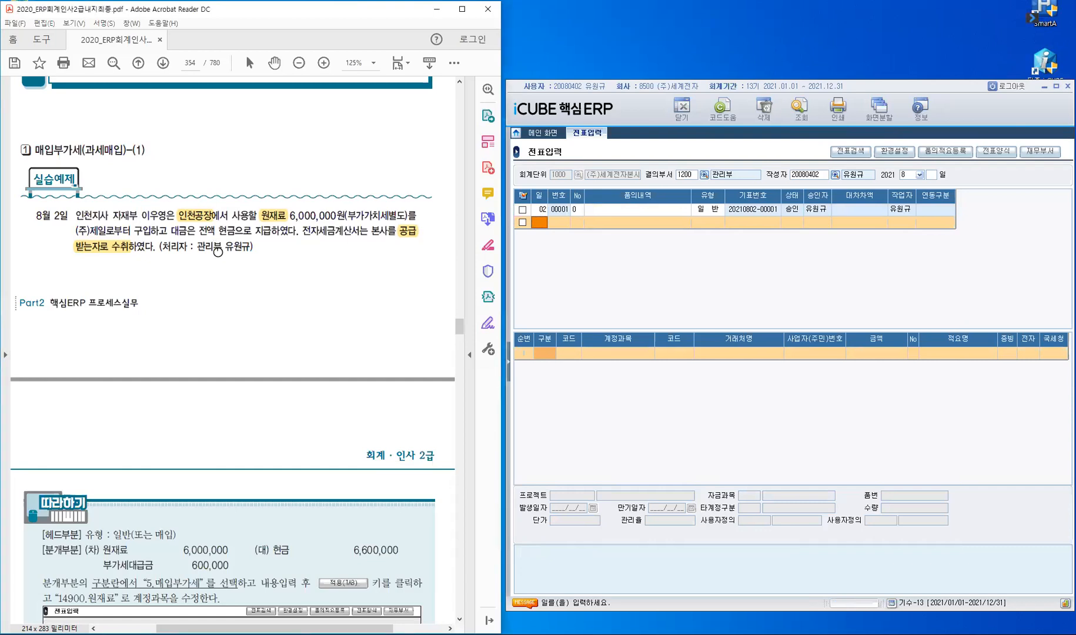
pyautogui.scroll(-5, 217, 252)
# Step: Create a new voucher row dated day 04 with the next exercise in view
pyautogui.scroll(-4, 218, 251)
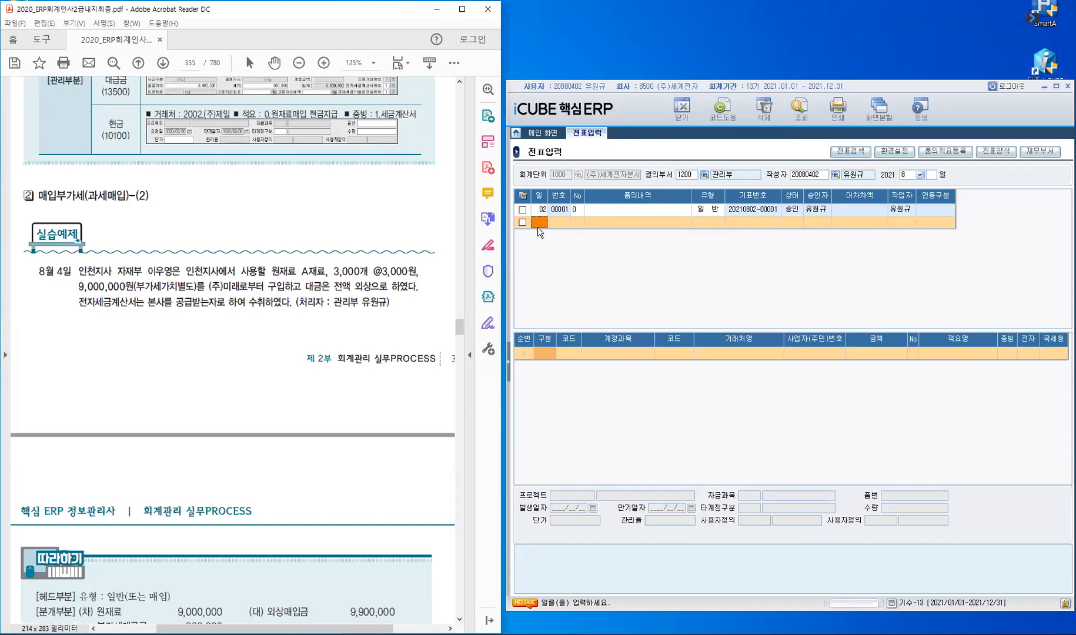
pyautogui.press('pagedown')
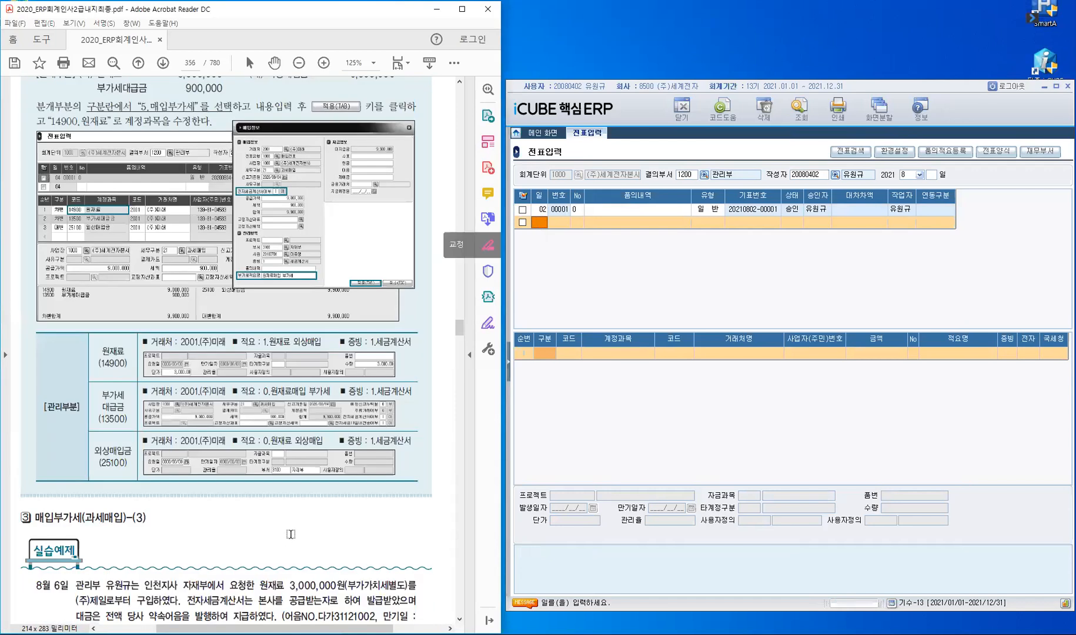
pyautogui.scroll(10, 293, 517)
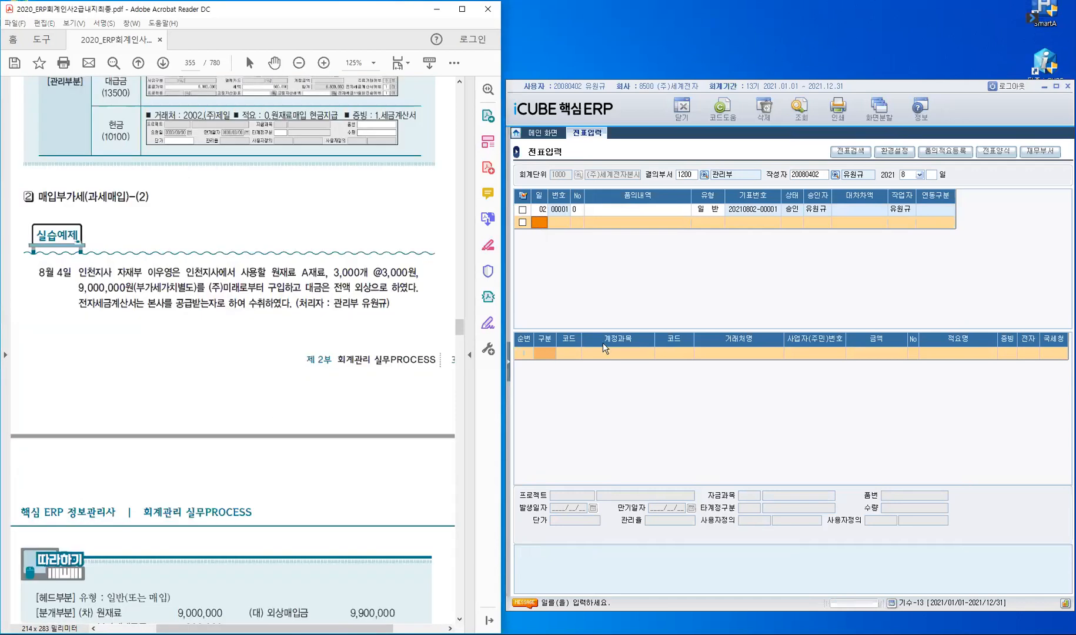
pyautogui.click(583, 224)
pyautogui.write('4')
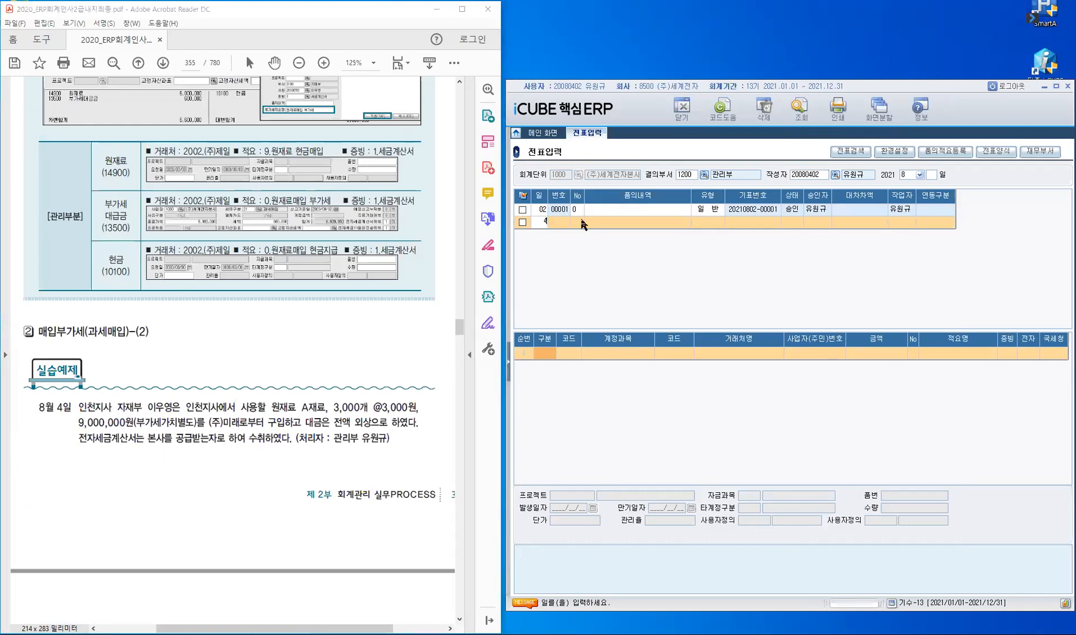
pyautogui.press('Return')
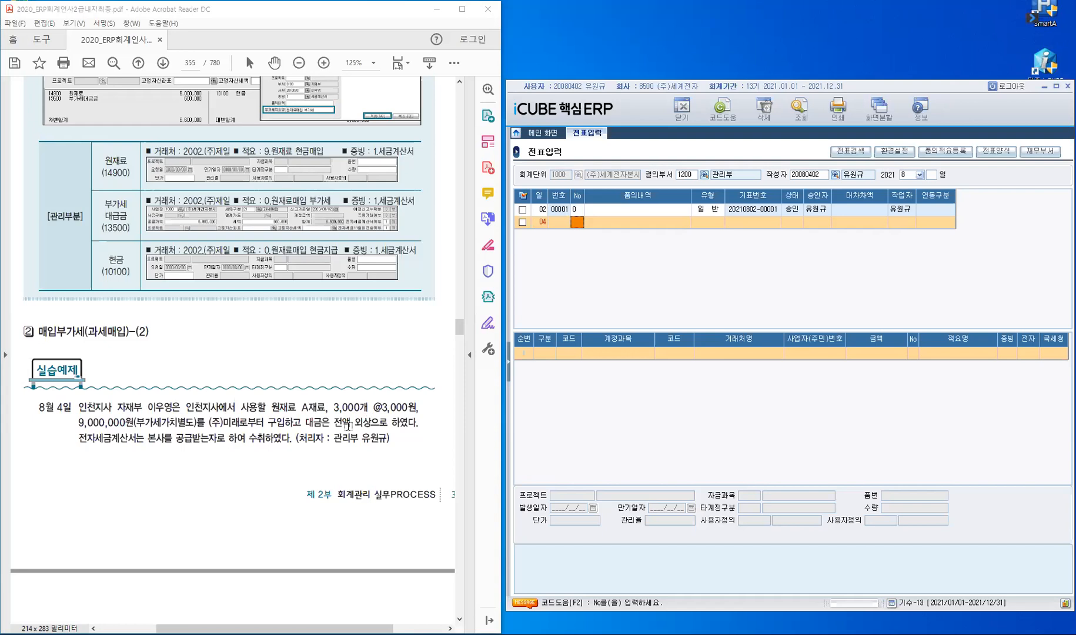
# Step: Highlight 외상 and 본사를 공급받는자로 in the exercise, then set voucher type 1.일반
pyautogui.moveTo(354, 421); pyautogui.dragTo(371, 423)
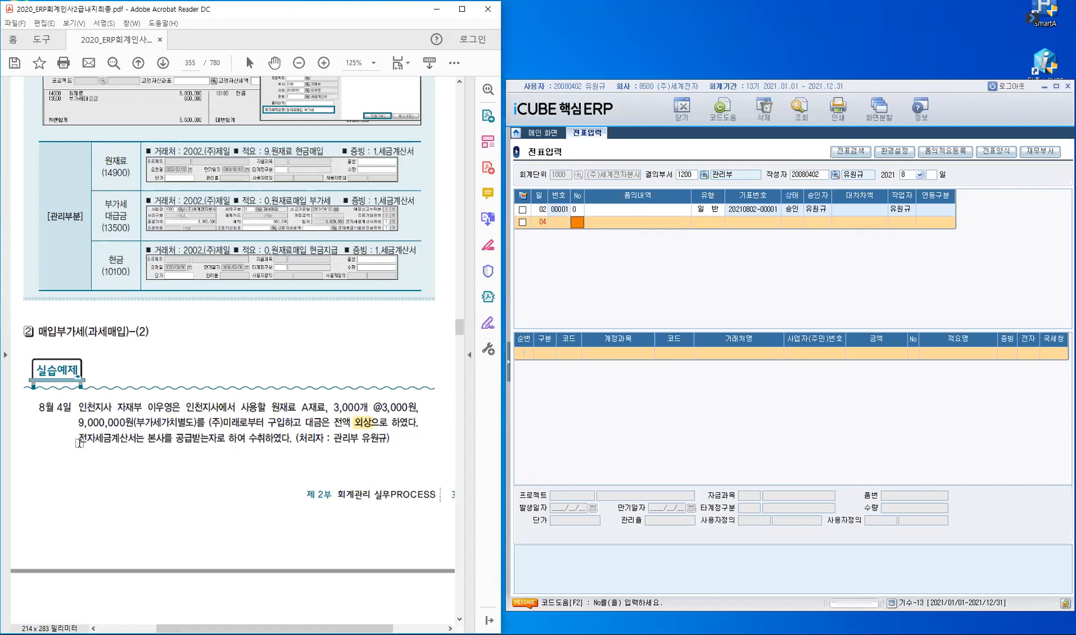
pyautogui.moveTo(147, 440); pyautogui.dragTo(227, 441)
pyautogui.rightClick(191, 442)
pyautogui.press('h')
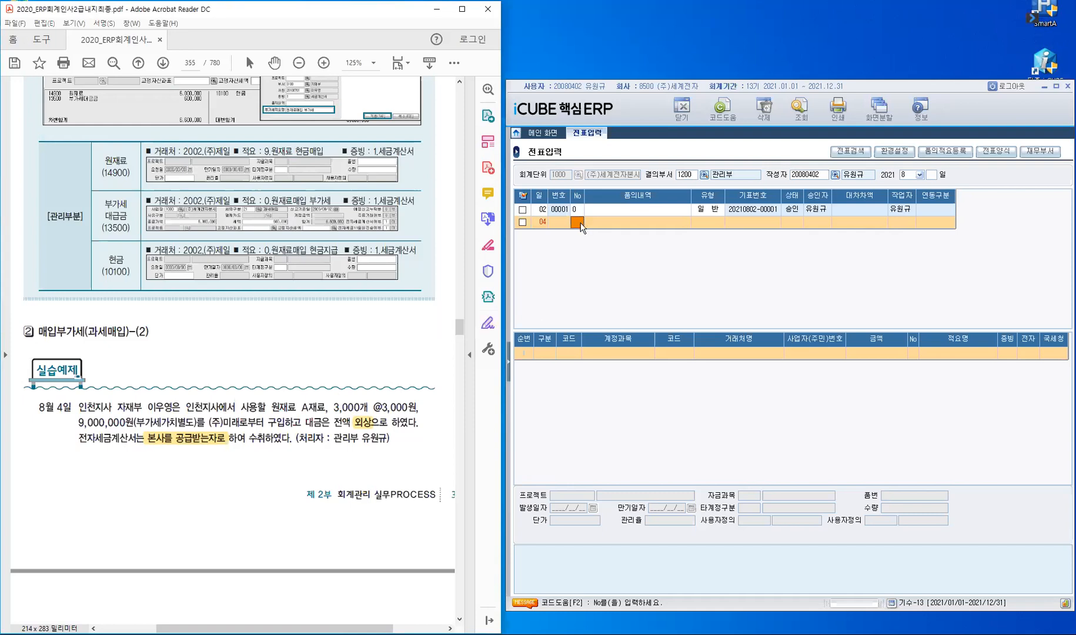
pyautogui.press('Return')
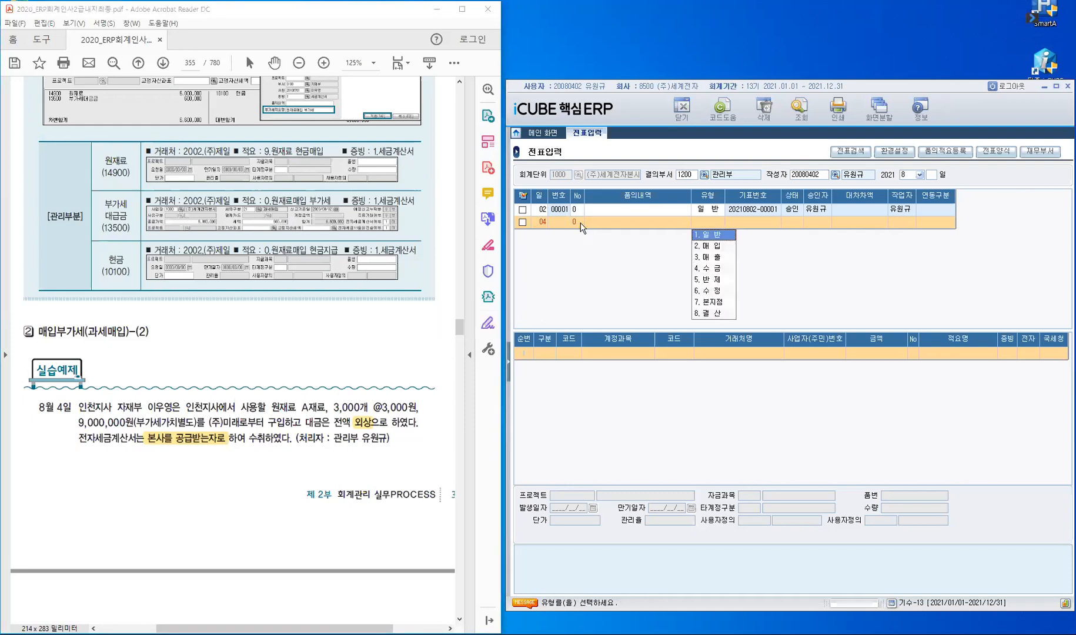
pyautogui.press('Return')
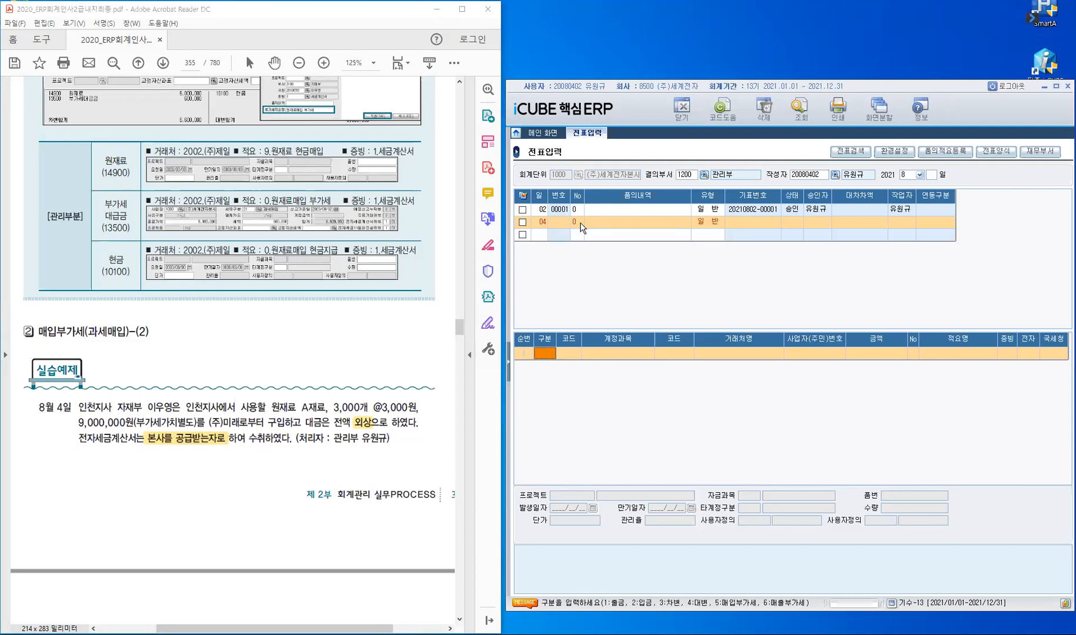
# Step: Enter 구분 5 with supplier 2001 (주)미래, type 1000, site 1000, tax category 21, dated 2021/08/04
pyautogui.write('5')
pyautogui.press('Return')
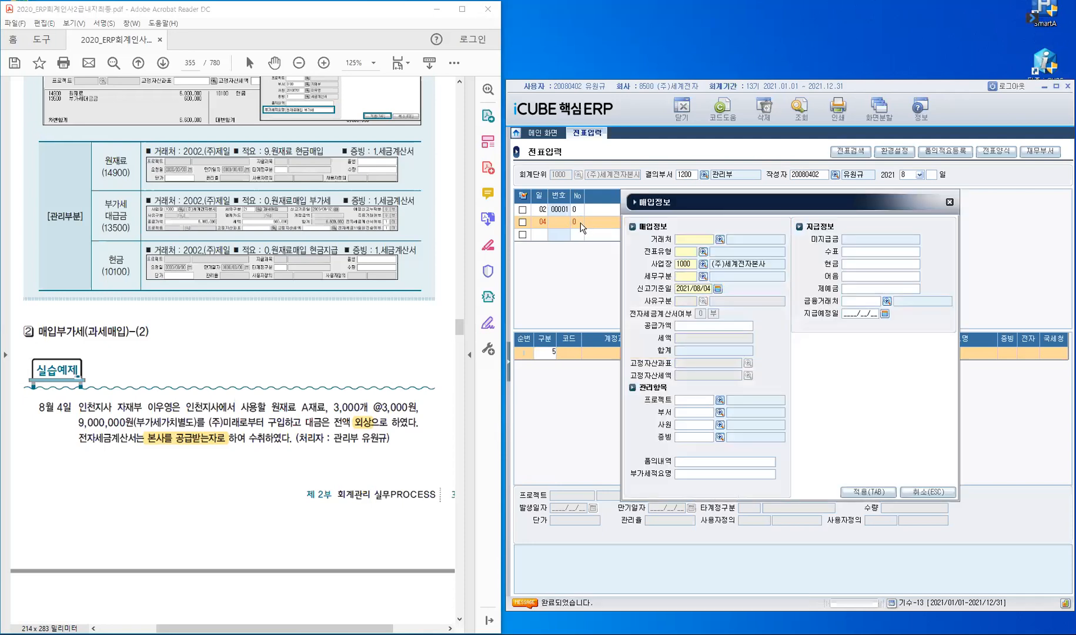
pyautogui.write('2001')
pyautogui.press('Return')
pyautogui.write('1000')
pyautogui.press('Return')
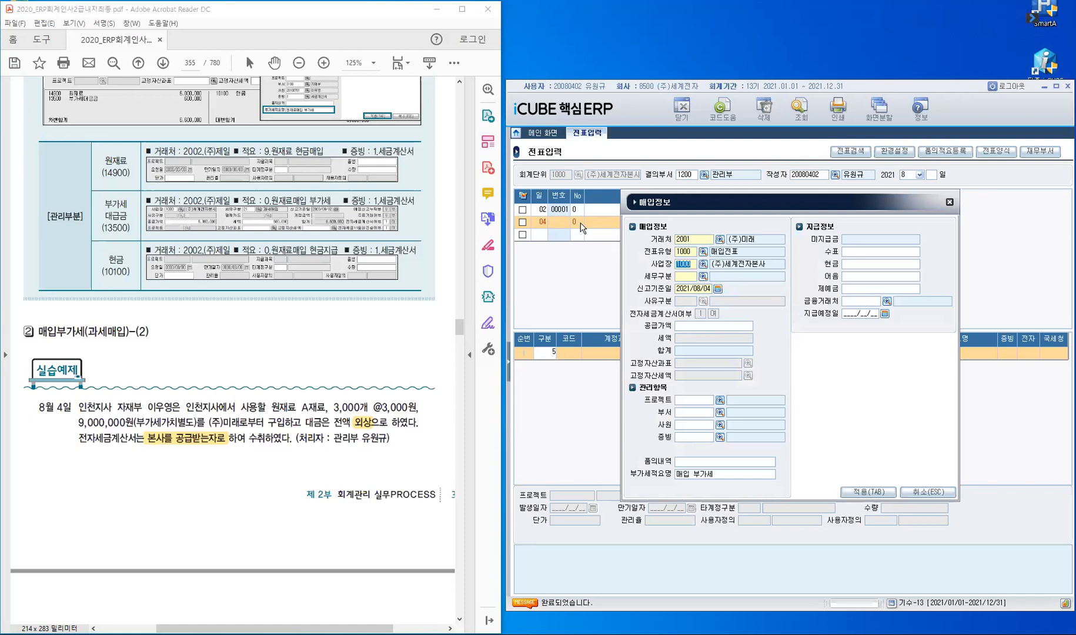
pyautogui.press('Return')
pyautogui.write('21')
pyautogui.press('Return')
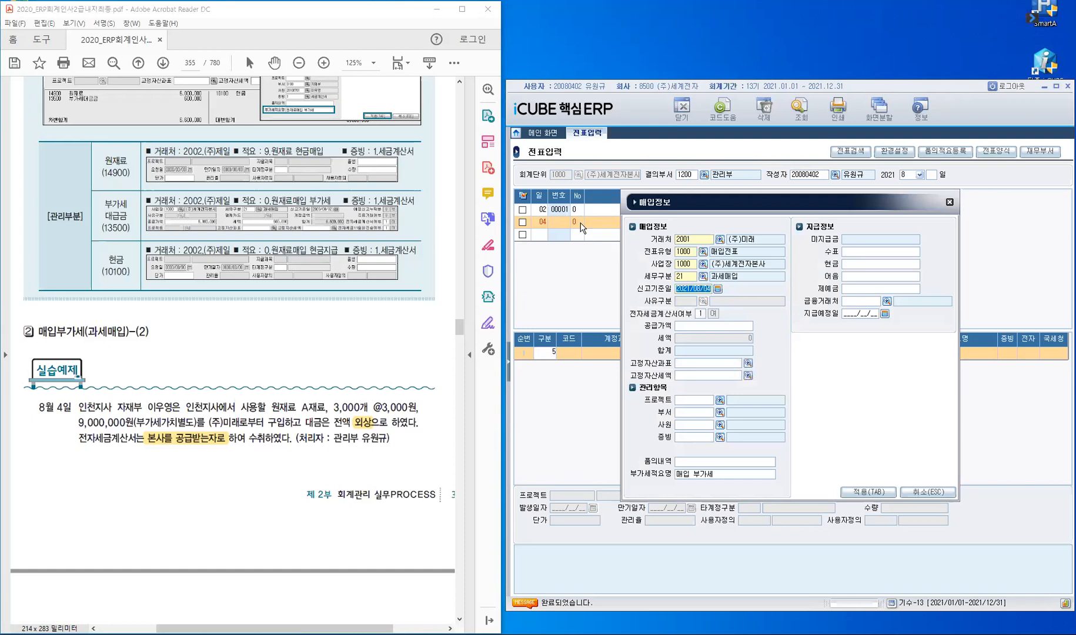
pyautogui.press('Return')
# Step: Enter supply 9,000,000 with 900,000 VAT, department 3100 자재부, the employee and evidence 1
pyautogui.press('Return')
pyautogui.write('9000000')
pyautogui.press('Return')
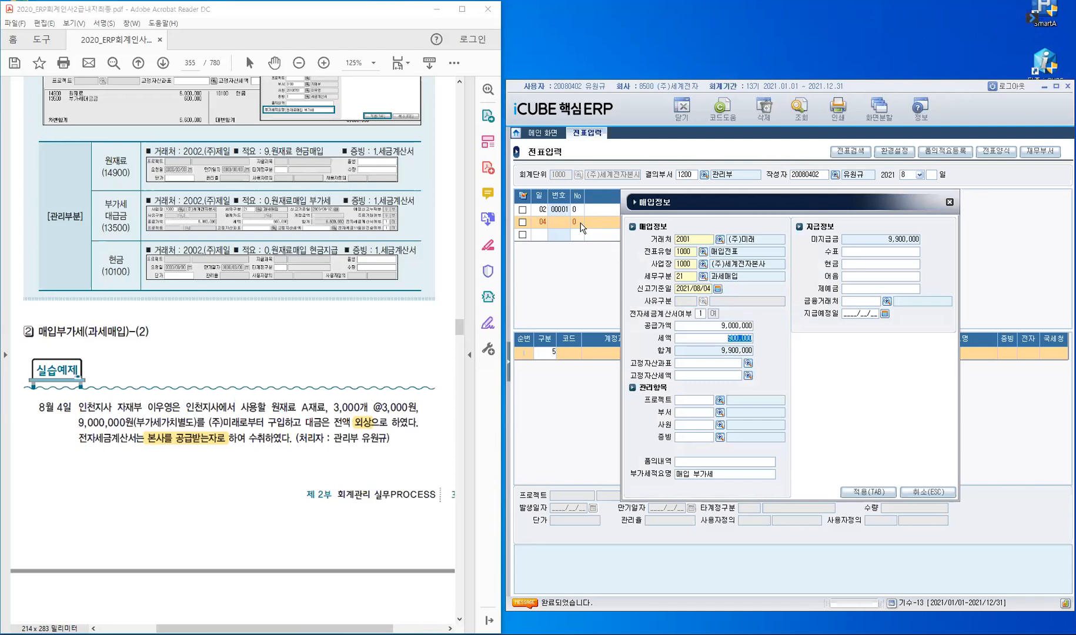
pyautogui.press('Return')
pyautogui.press('Return')
pyautogui.write('3100')
pyautogui.press('Return')
pyautogui.write('20100701')
pyautogui.press('Return')
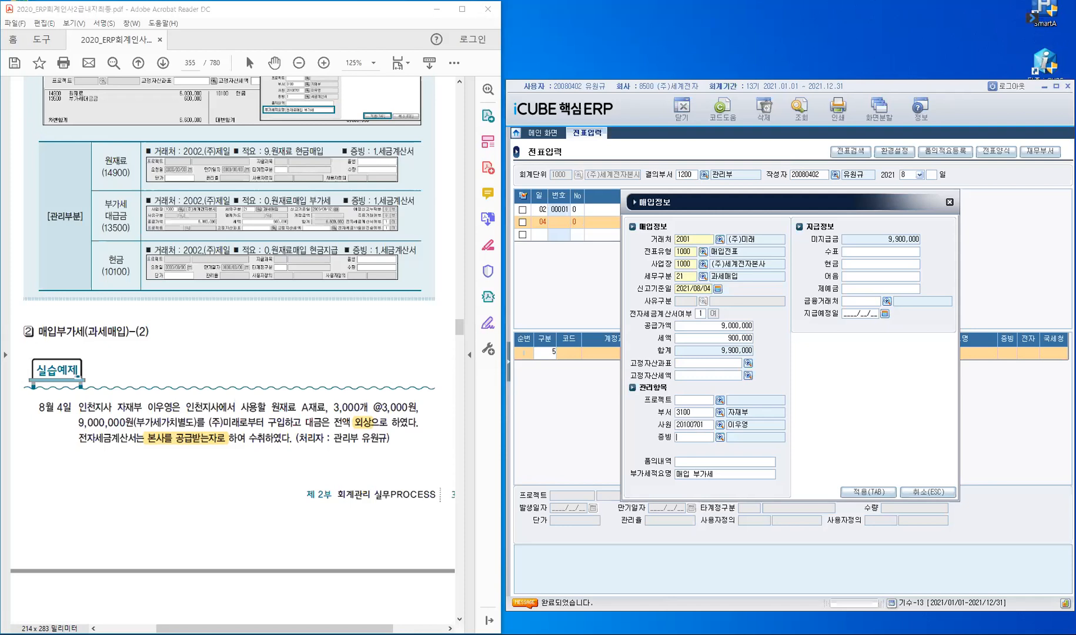
pyautogui.write('1')
pyautogui.press('Return')
pyautogui.press('Return')
pyautogui.press('Home')
# Step: Generate the journal lines and set line 1 to 14900 원재료, evidence 1, quantity 3,000, price 3,000
pyautogui.click(867, 494)
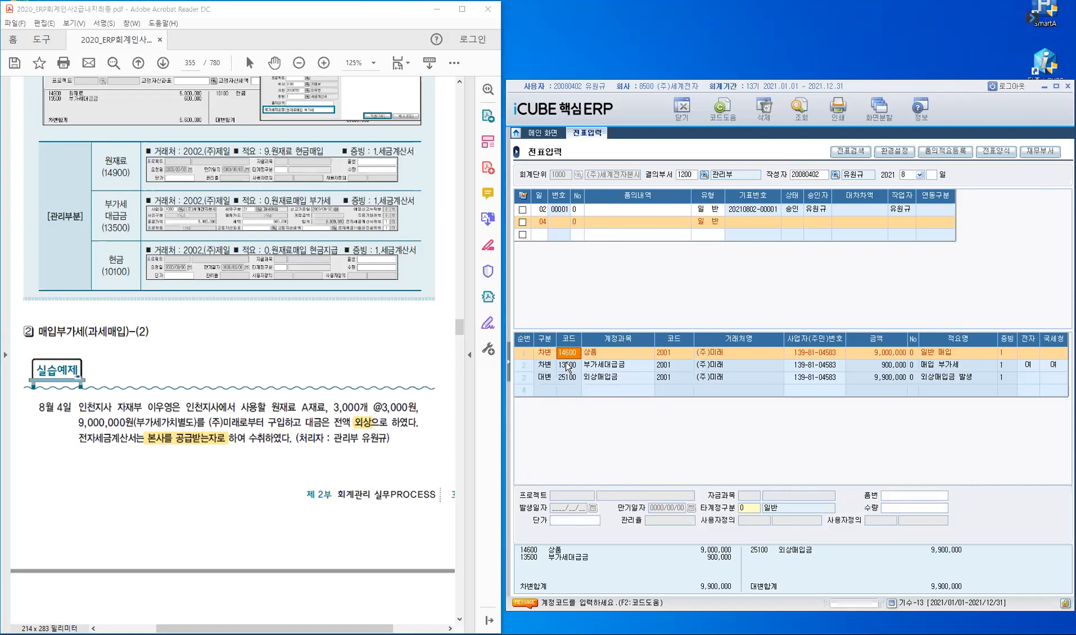
pyautogui.write('14900')
pyautogui.press('Return')
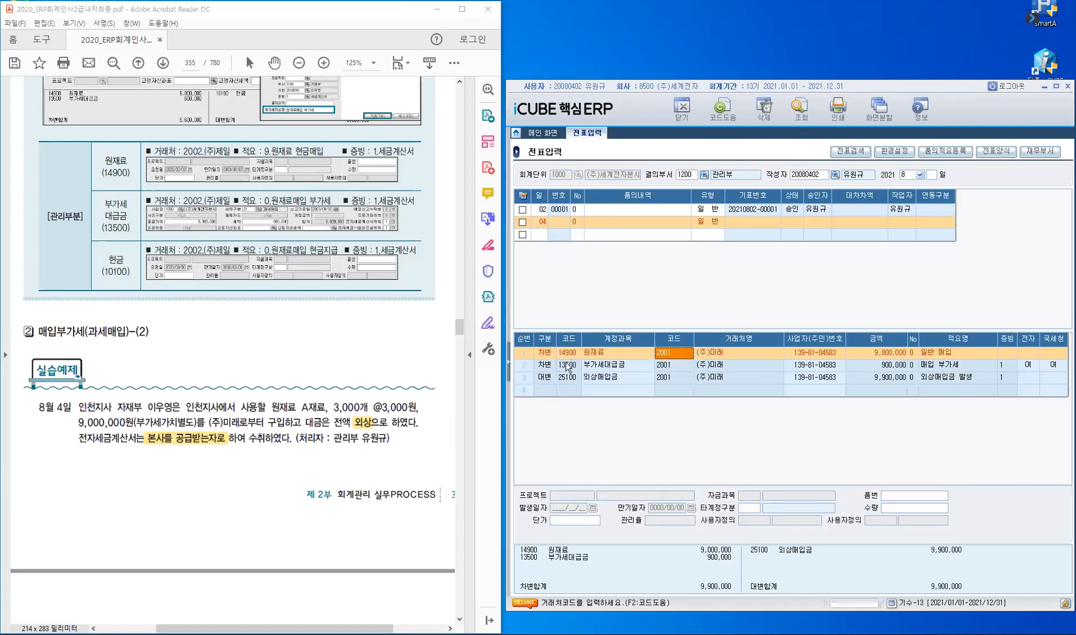
pyautogui.press('Return')
pyautogui.press('Return')
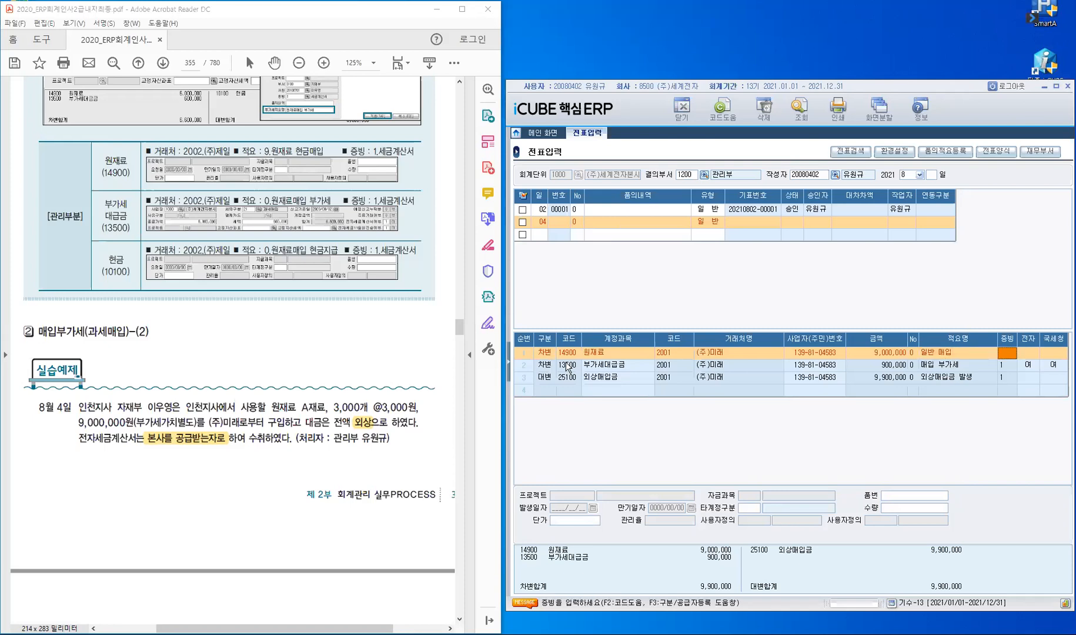
pyautogui.write('1')
pyautogui.press('Return')
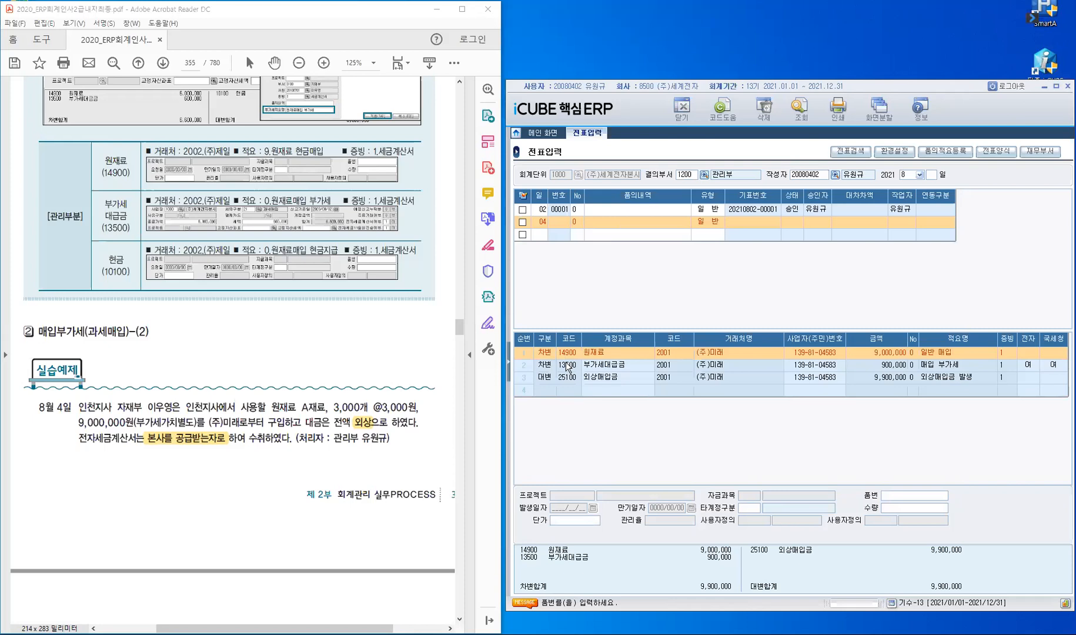
pyautogui.press('Return')
pyautogui.press('Return')
pyautogui.write('3000')
pyautogui.press('Return')
pyautogui.write('3')
pyautogui.press('Return')
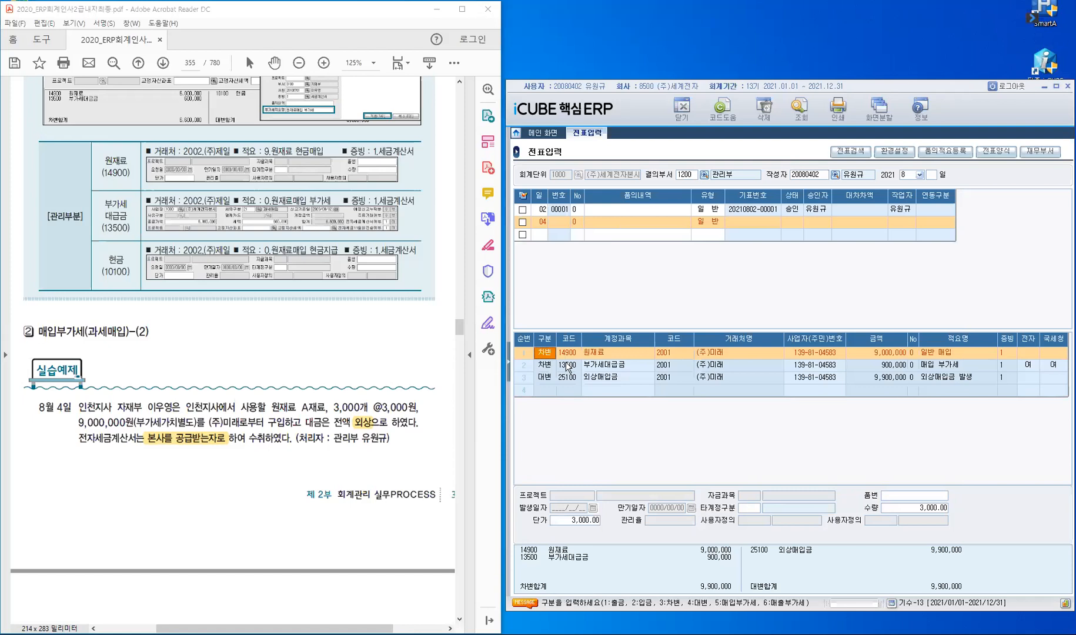
pyautogui.click(565, 362)
pyautogui.press('Up')
pyautogui.press('Down')
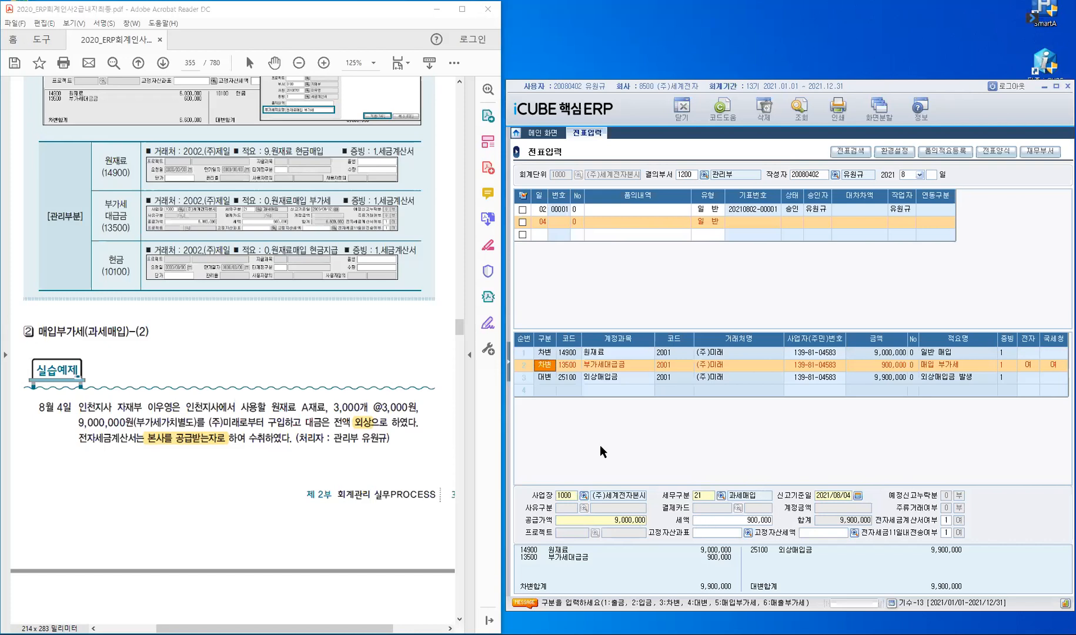
pyautogui.click(544, 377)
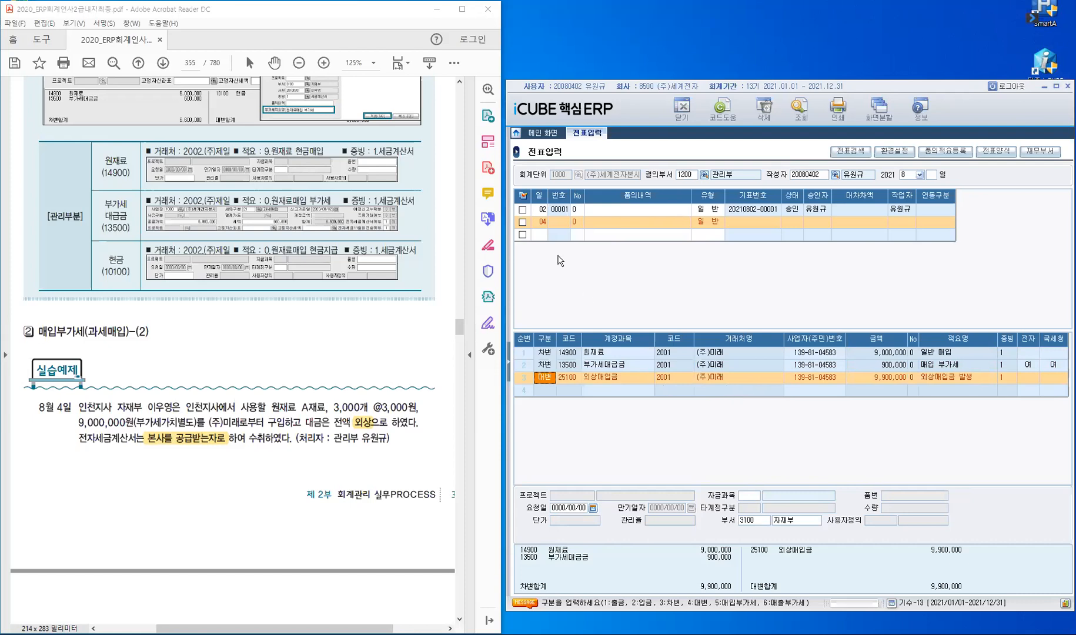
pyautogui.click(531, 234)
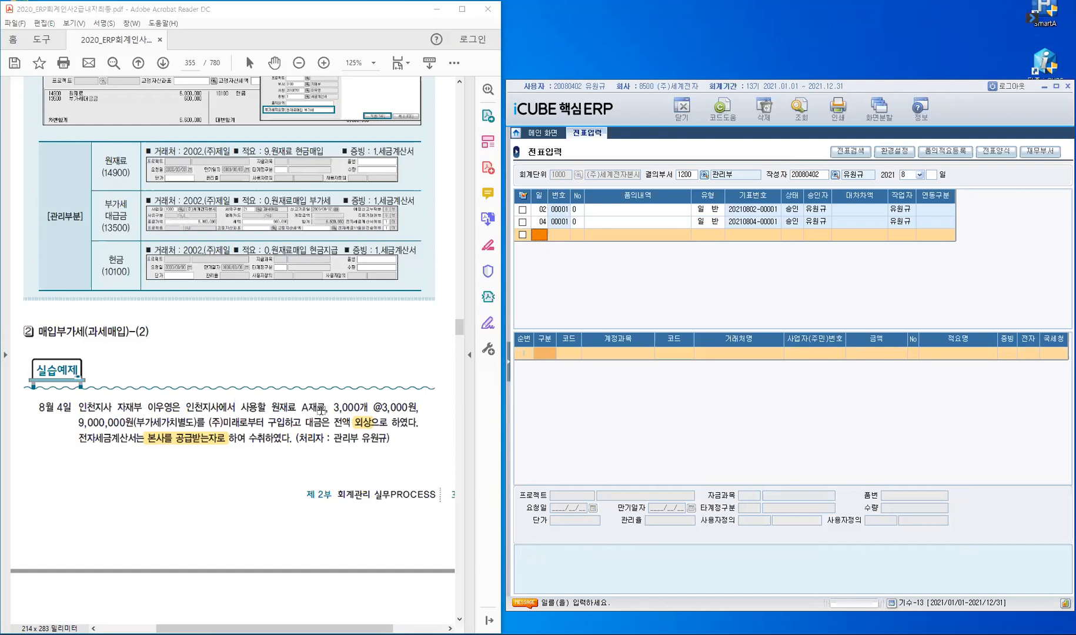
pyautogui.scroll(-10, 321, 410)
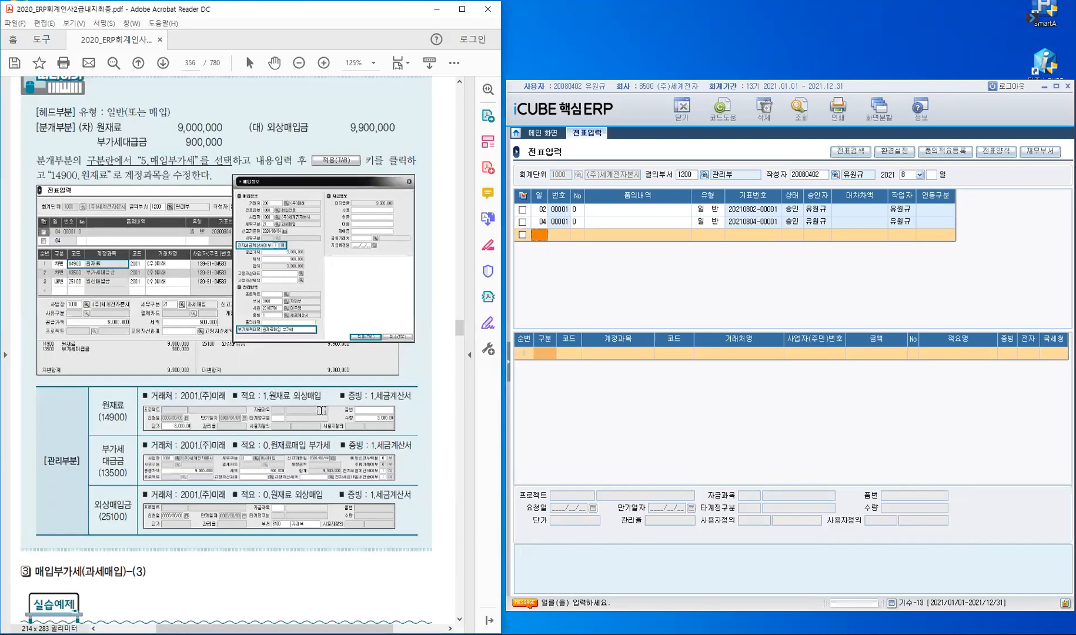
pyautogui.scroll(-3, 321, 410)
pyautogui.scroll(-1, 322, 410)
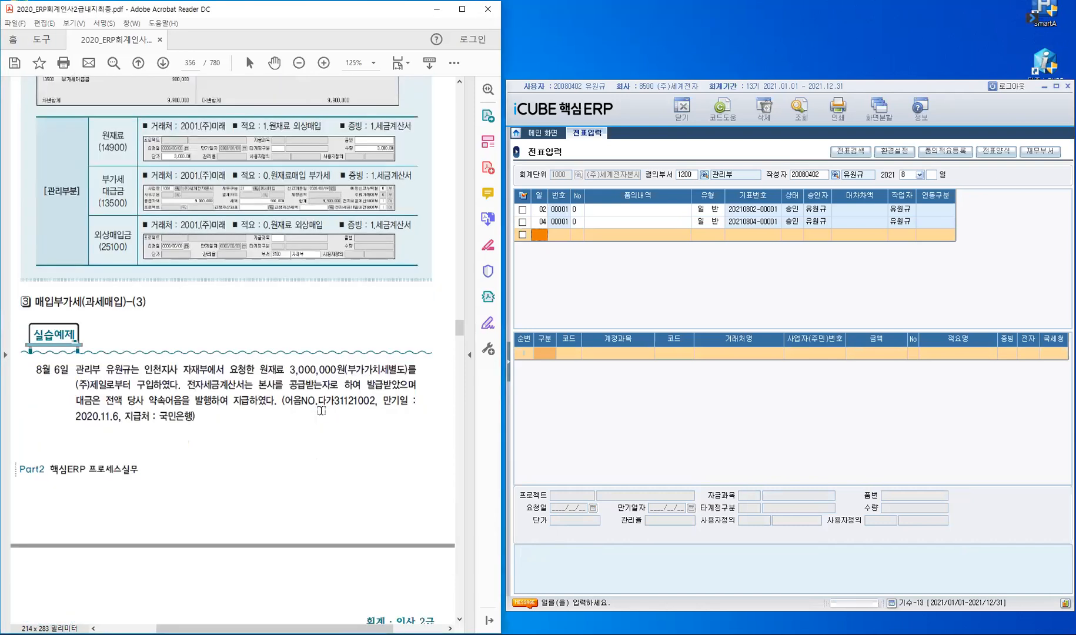
pyautogui.scroll(-2, 321, 410)
pyautogui.scroll(-1, 321, 408)
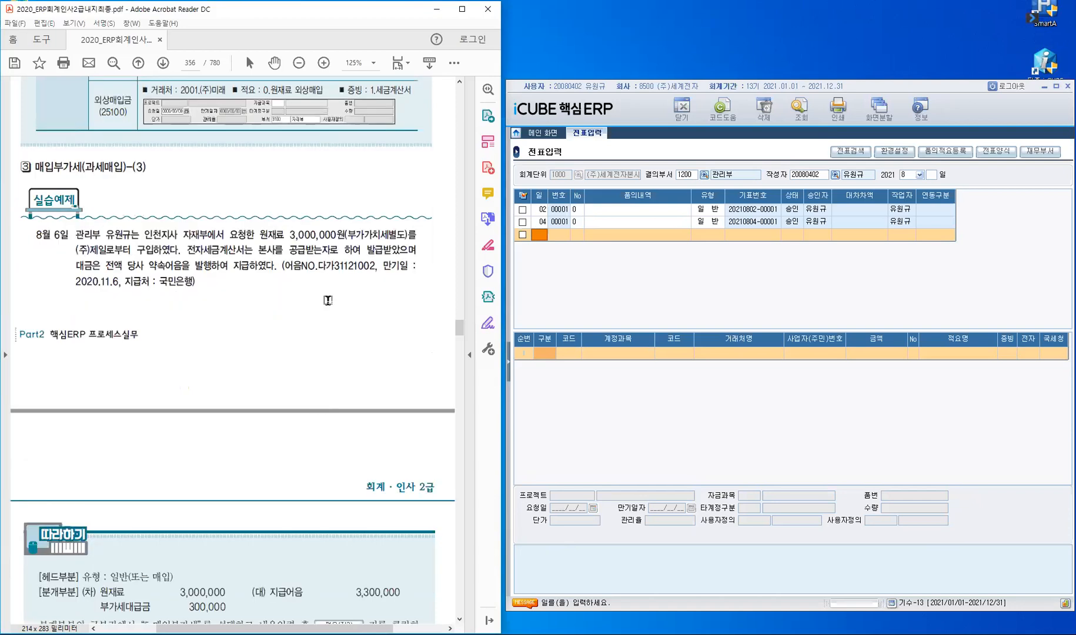
# Step: Start a new voucher row dated August 6
pyautogui.scroll(-1, 330, 304)
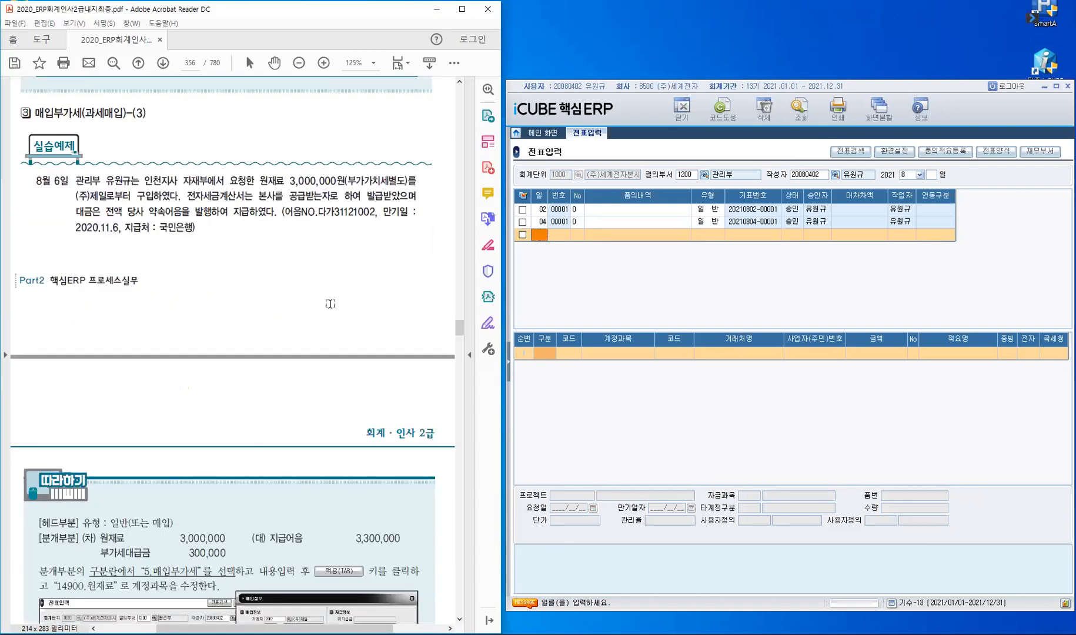
pyautogui.click(544, 236)
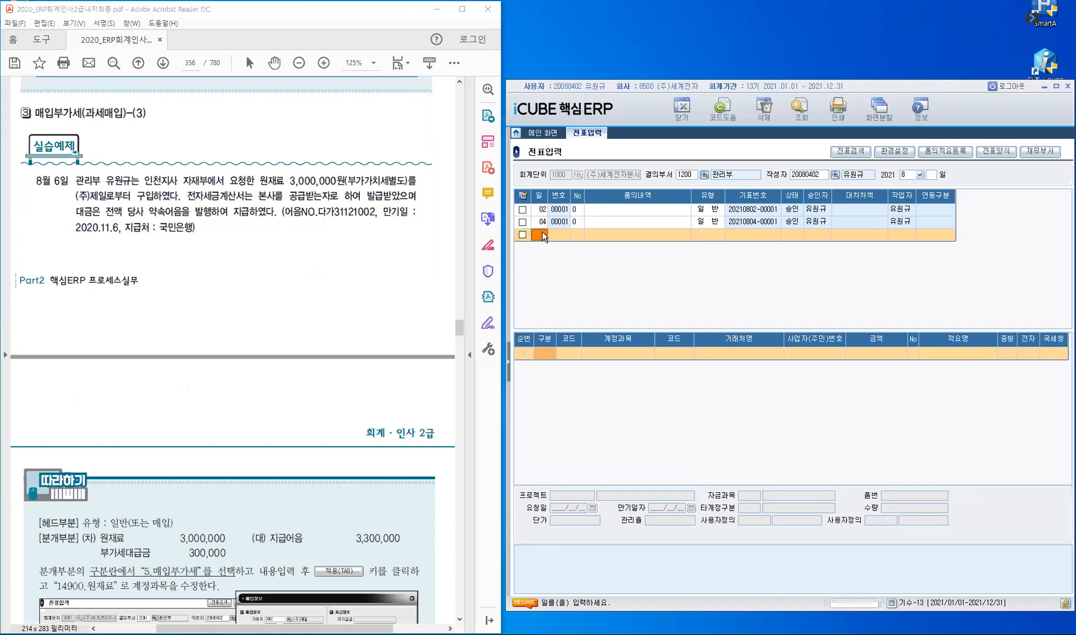
pyautogui.write('6')
pyautogui.press('Return')
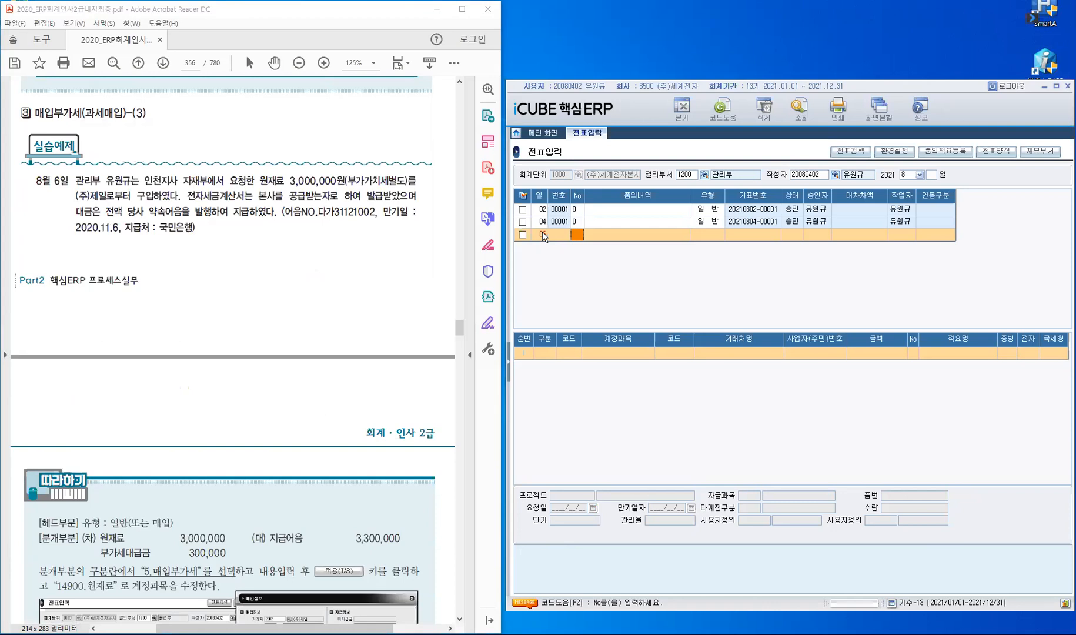
pyautogui.write('6')
pyautogui.moveTo(150, 211)
pyautogui.mouseDown()
pyautogui.moveTo(213, 212)
pyautogui.moveTo(201, 224)
pyautogui.mouseUp()
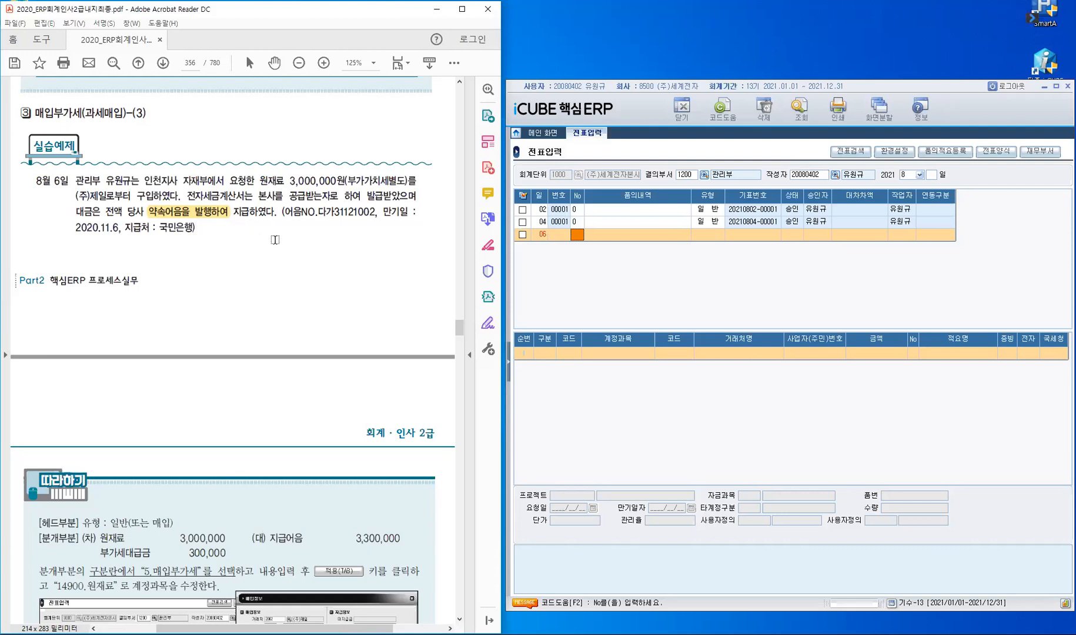
# Step: Set the voucher type to 1.일반 and 구분 5 to bring up the 매입정보 form
pyautogui.click(579, 233)
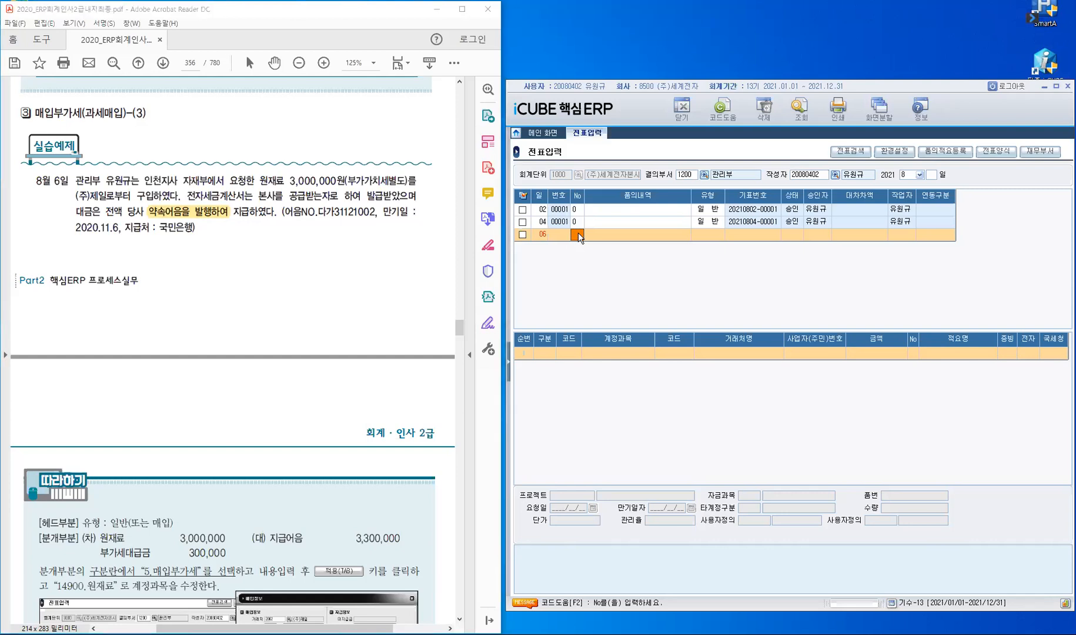
pyautogui.press('Return')
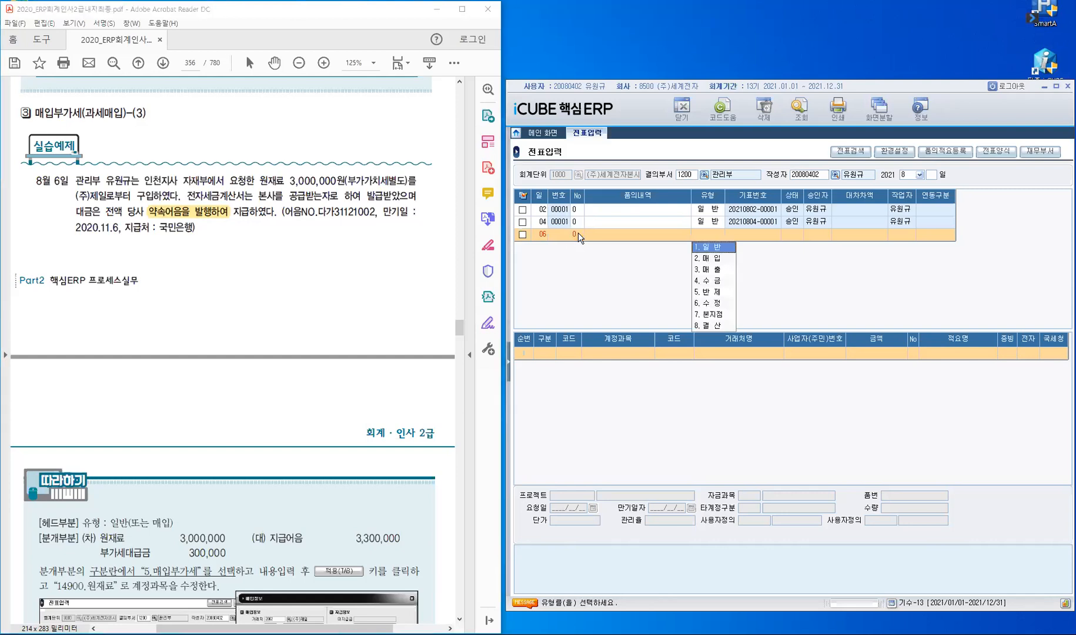
pyautogui.press('Return')
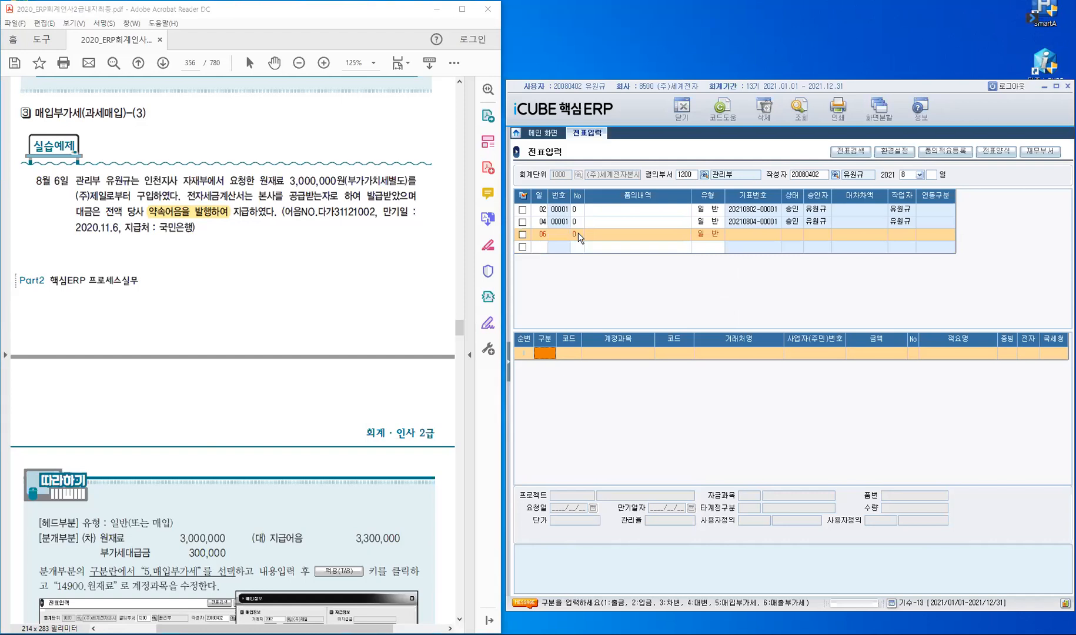
pyautogui.write('5')
pyautogui.press('Return')
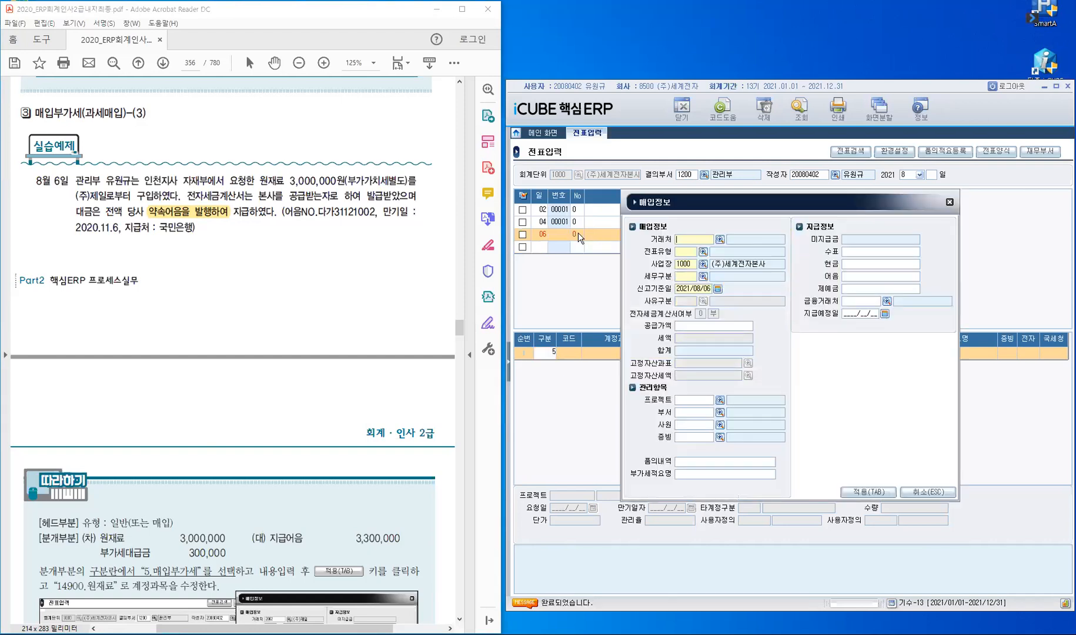
# Step: Enter supplier (주)제일, type 1000 매입전표, tax category 21 과세매입, e-invoice 1, supply value 3,000,000
pyautogui.write('제일')
pyautogui.press('Return')
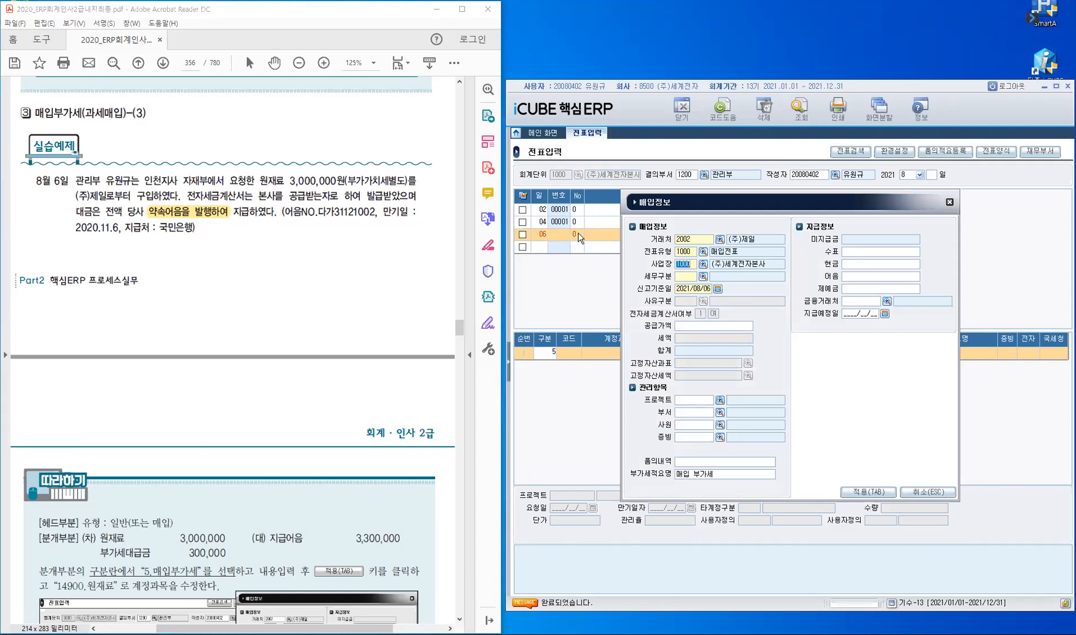
pyautogui.press('Return')
pyautogui.write('21')
pyautogui.press('Return')
pyautogui.press('Return')
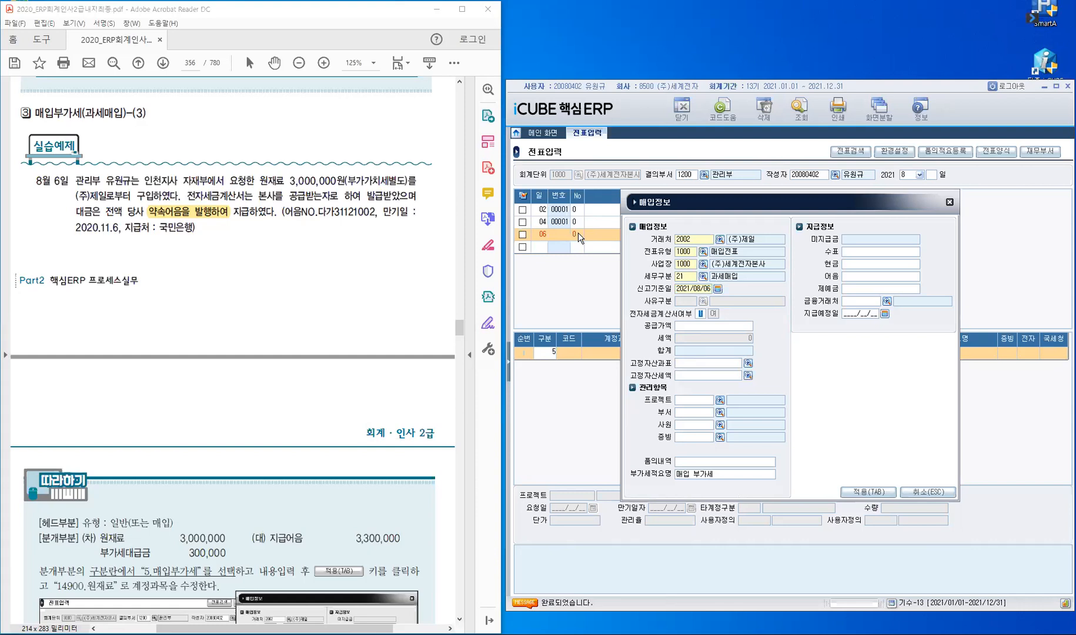
pyautogui.write('1')
pyautogui.write('3,000,000')
pyautogui.press('Return')
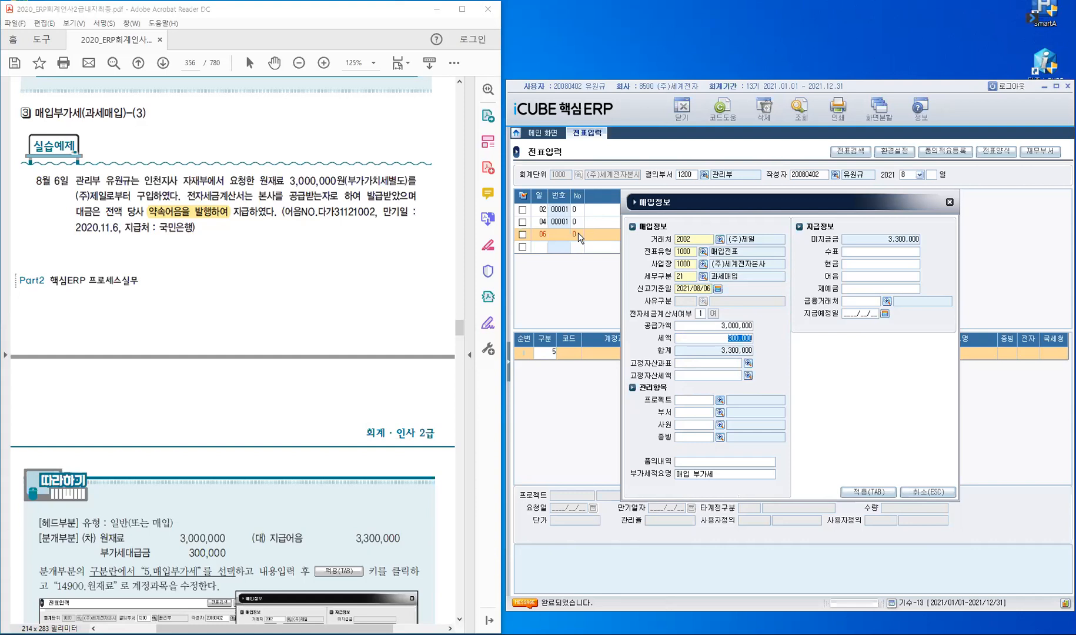
# Step: Set department 자재부, evidence 1 세금계산서, and note payment 3,300,000, then look up 금융거래처
pyautogui.press('Return')
pyautogui.press('Return')
pyautogui.write('잦')
pyautogui.write('재')
pyautogui.press('Return')
pyautogui.write('1')
pyautogui.press('Return')
pyautogui.press('Return')
pyautogui.press('Return')
pyautogui.write('3,300,000')
pyautogui.press('Return')
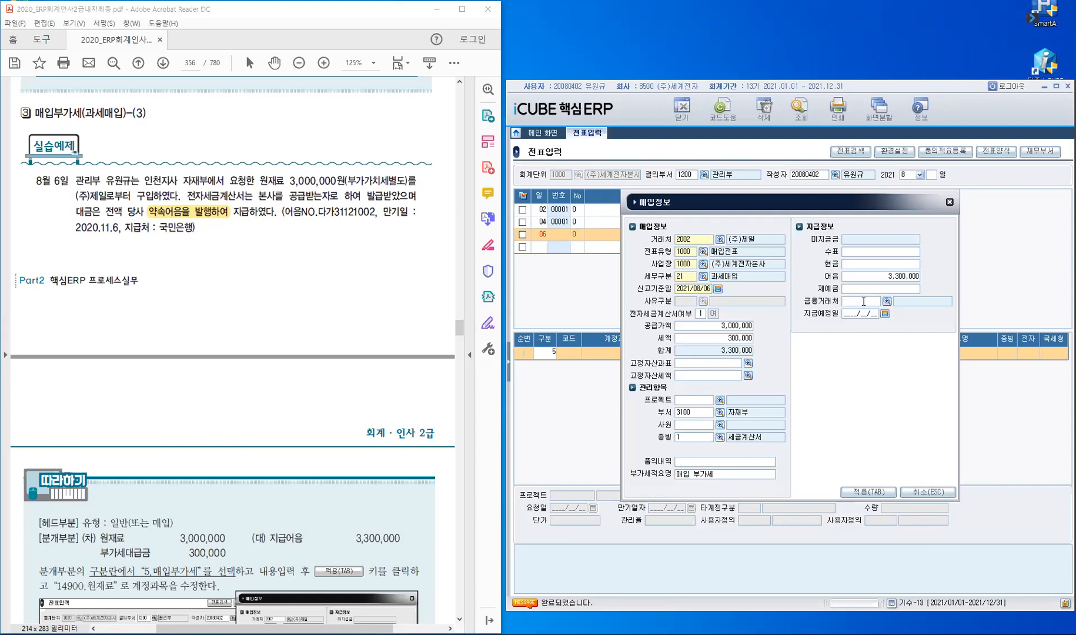
pyautogui.press('F2')
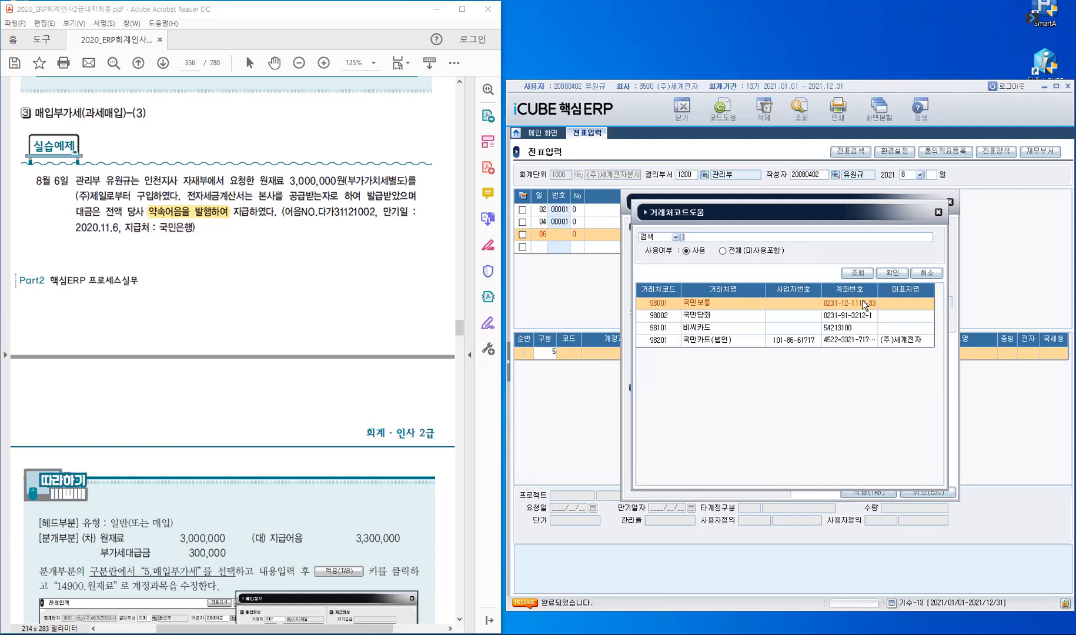
# Step: Choose 98002 국민당좌 as financial counterparty with due date 2021/11/06 and apply to create journal lines
pyautogui.click(669, 317)
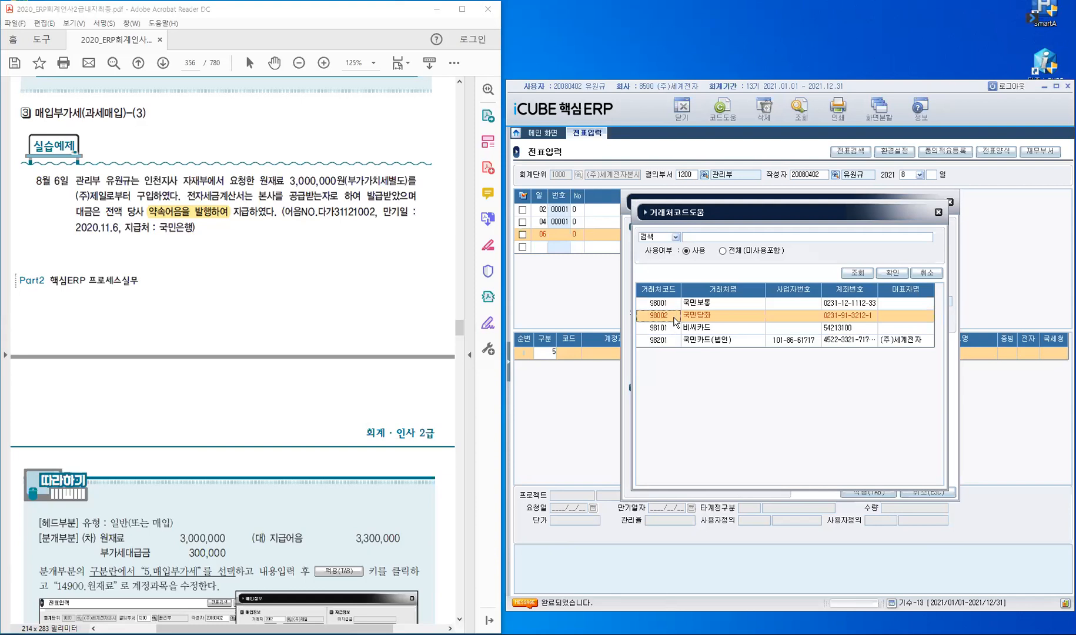
pyautogui.click(891, 275)
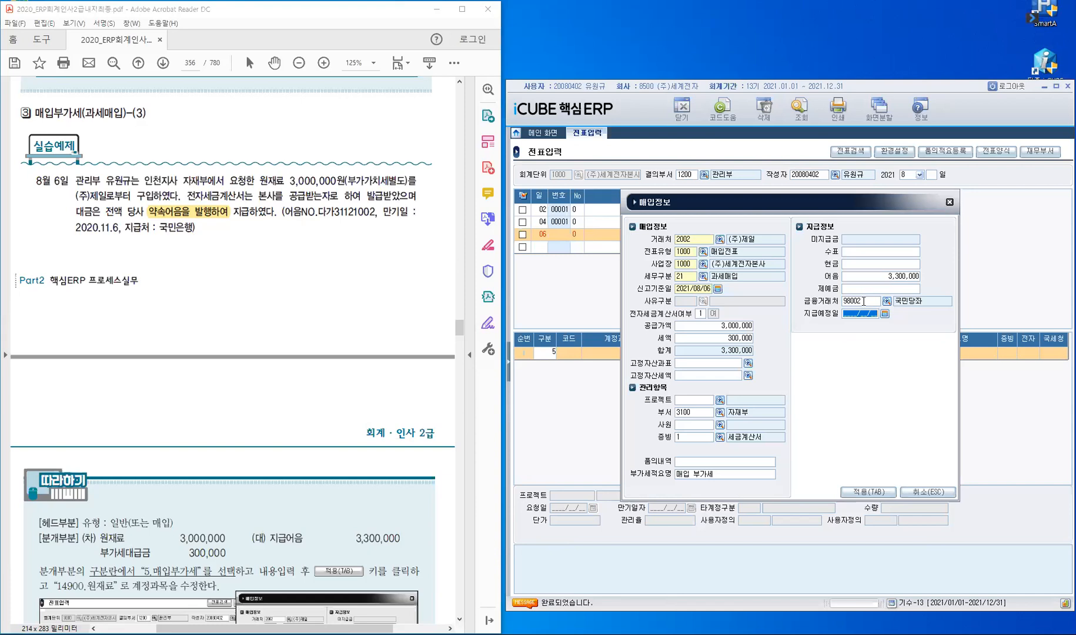
pyautogui.write('2021/11/06')
pyautogui.press('Return')
pyautogui.click(871, 493)
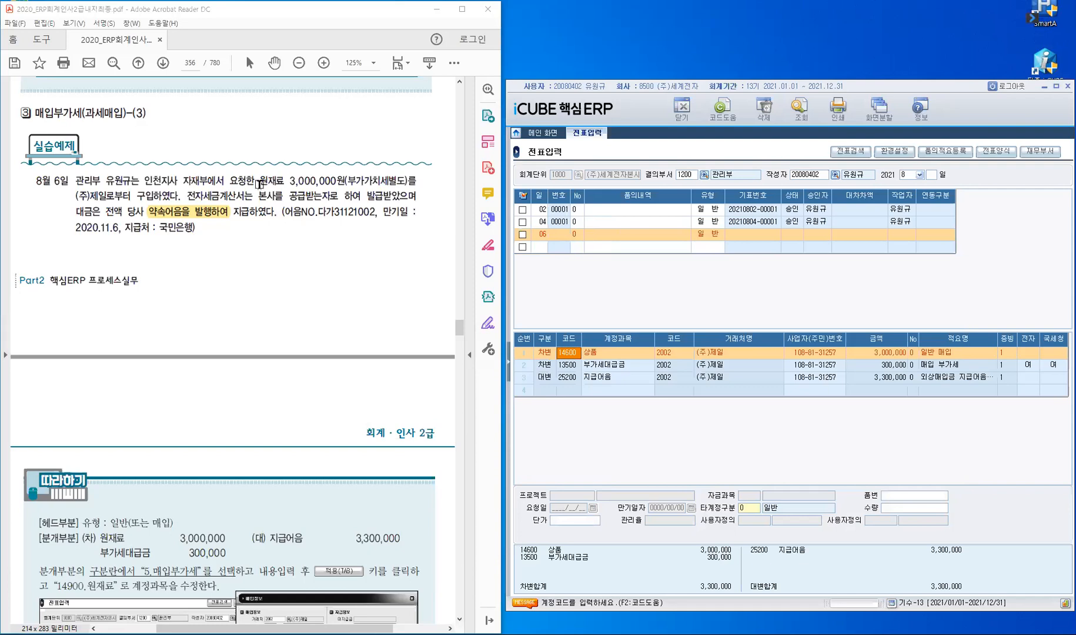
# Step: Recode the 3,000,000 debit line from 14600 상품 to 14900 원재료, keeping evidence 1
pyautogui.doubleClick(282, 183)
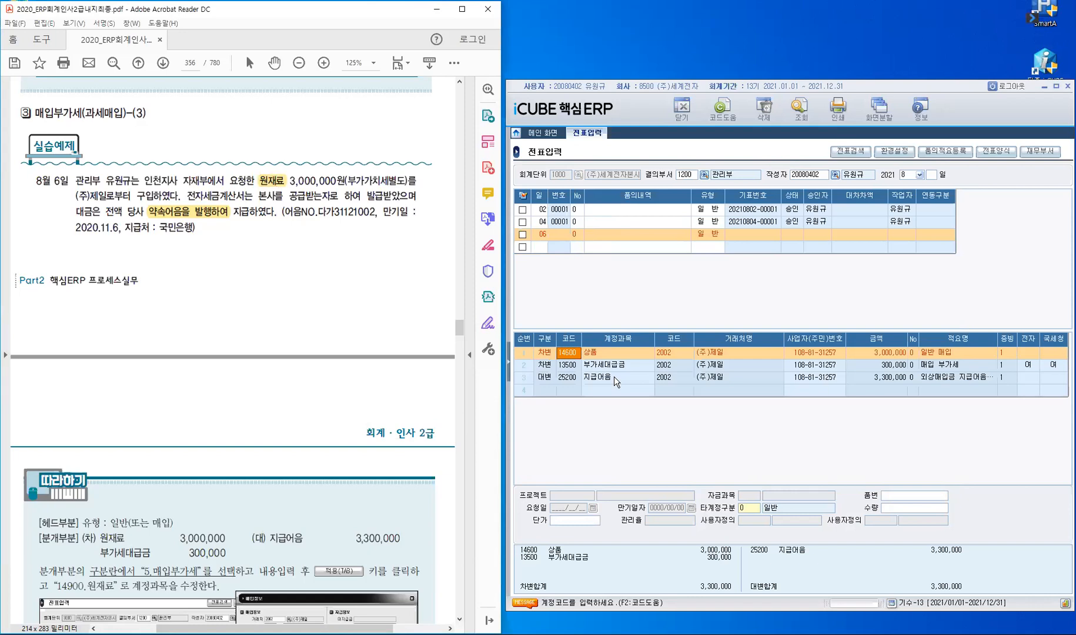
pyautogui.click(574, 354)
pyautogui.write('149')
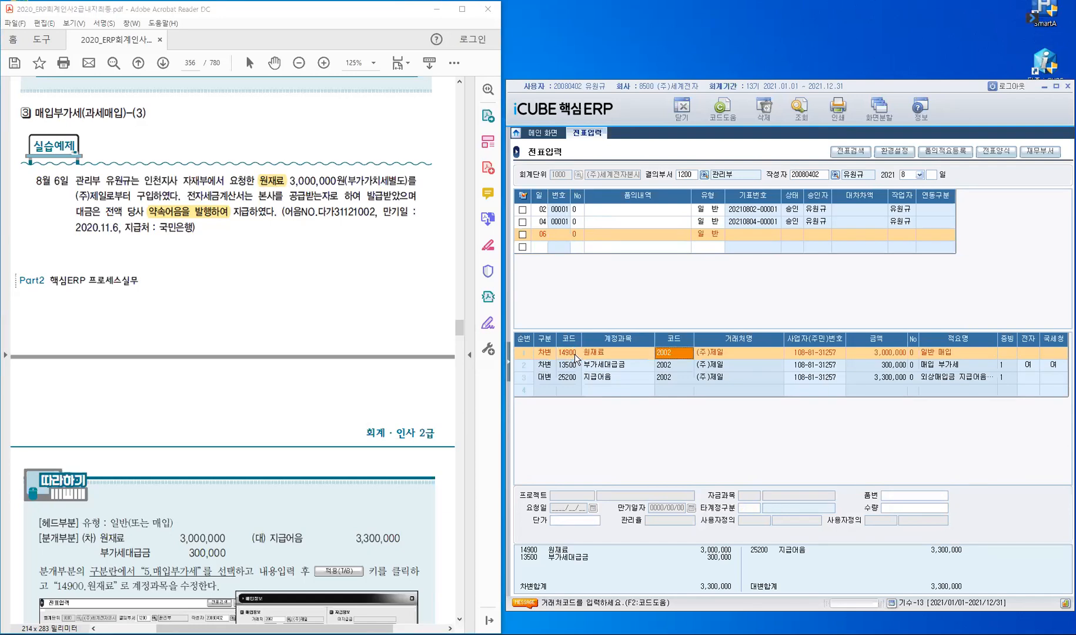
pyautogui.press('Return')
pyautogui.press('Return')
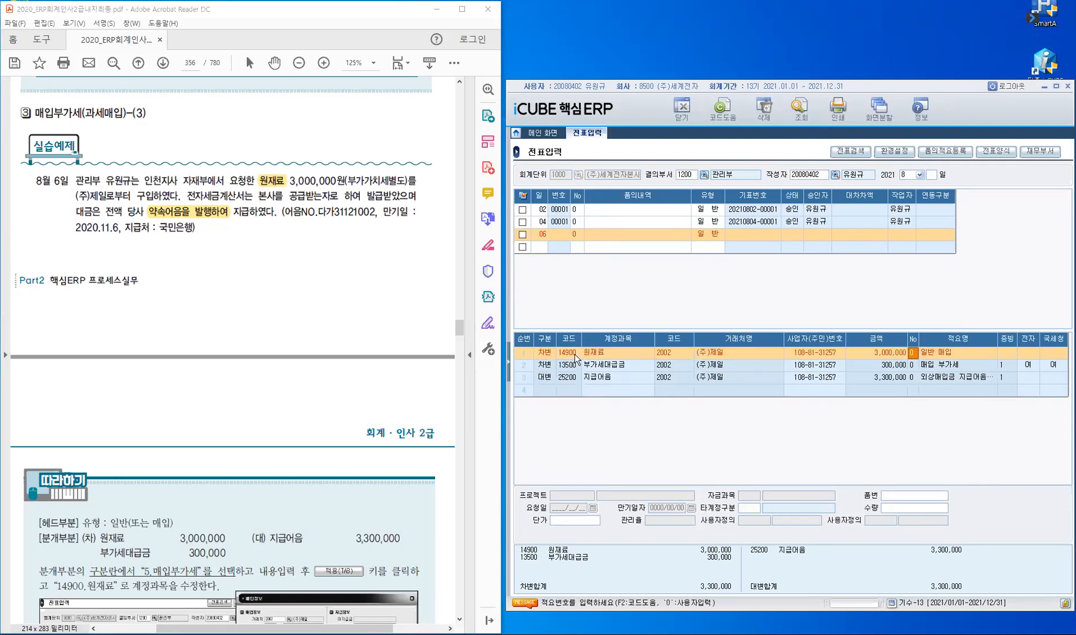
pyautogui.press('Return')
pyautogui.write('1')
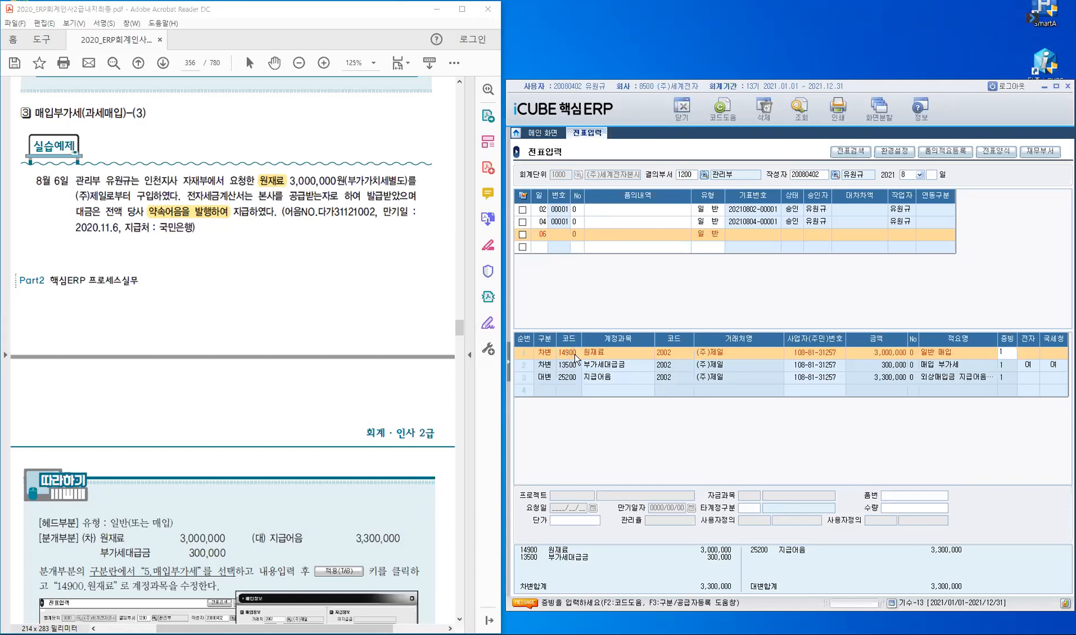
pyautogui.press('Return')
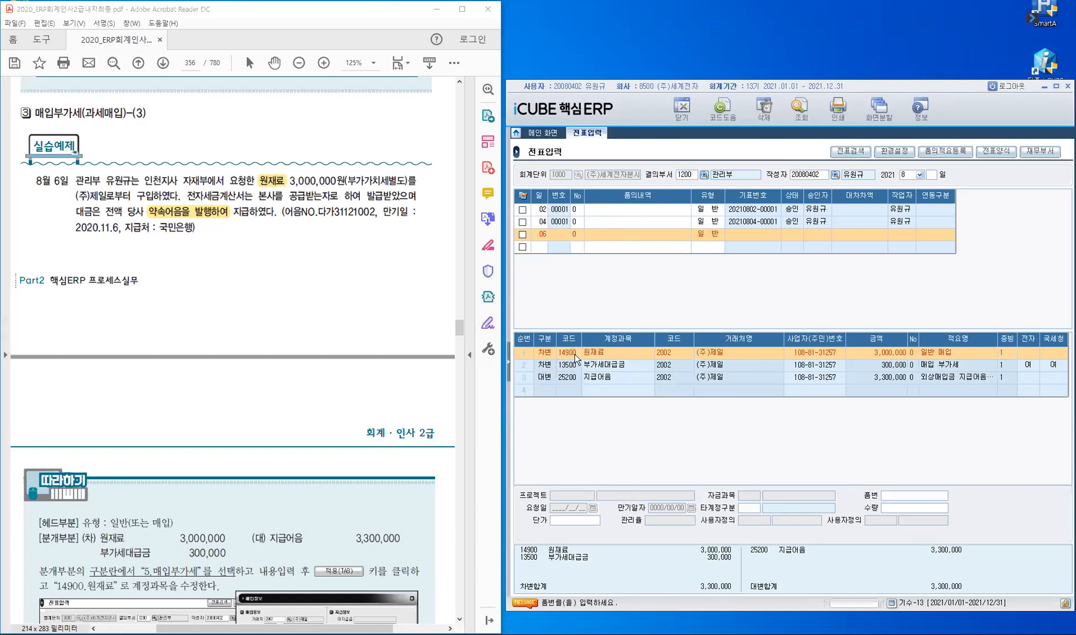
pyautogui.press('Return')
pyautogui.press('Return')
pyautogui.press('Return')
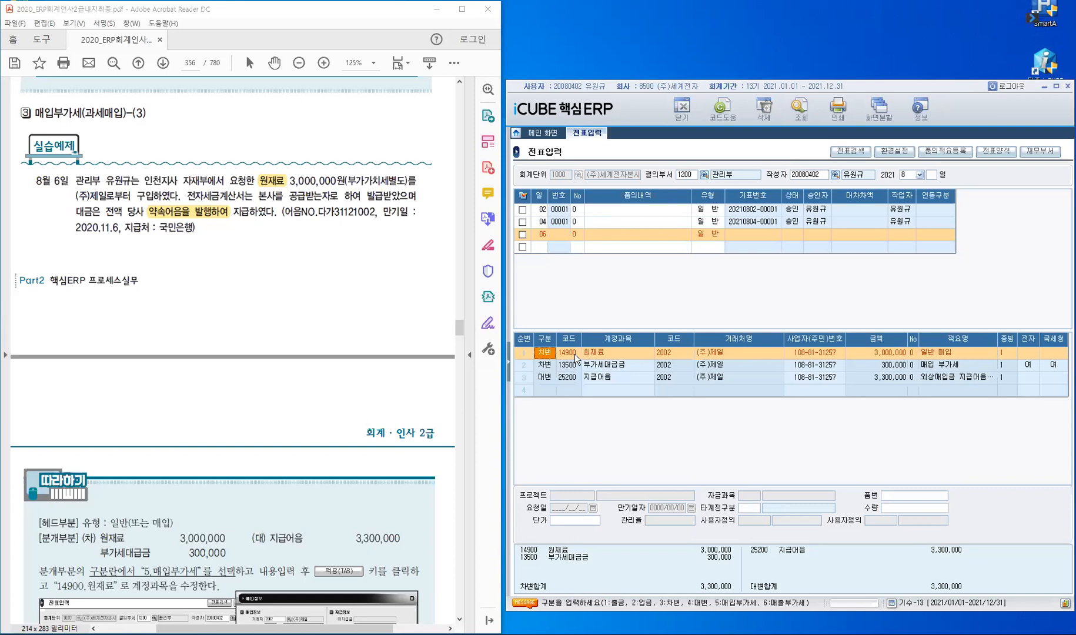
pyautogui.press('Down')
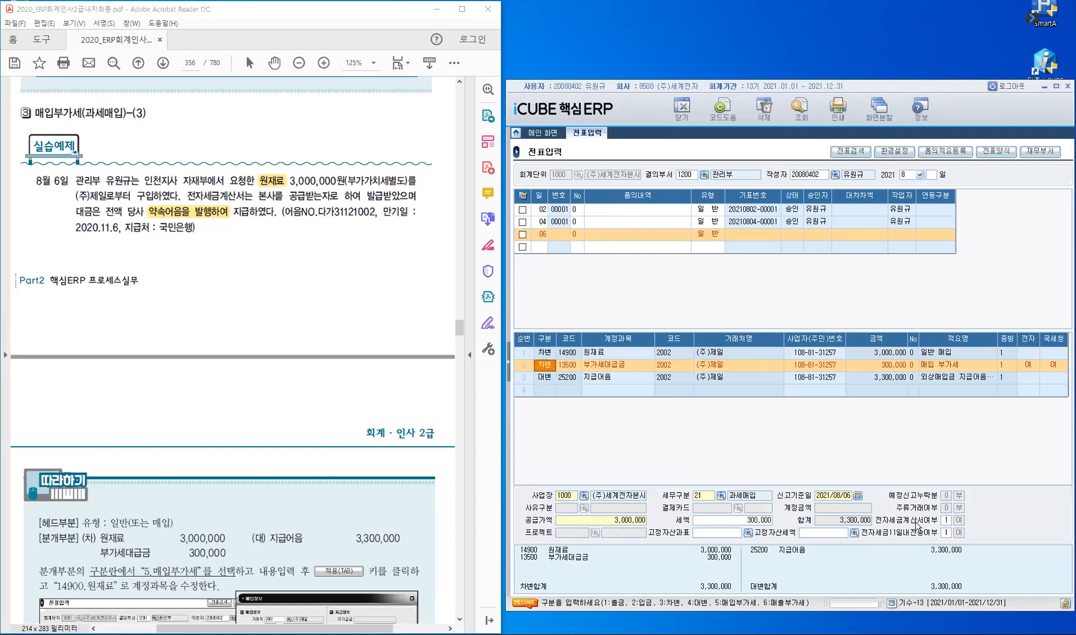
pyautogui.click(546, 377)
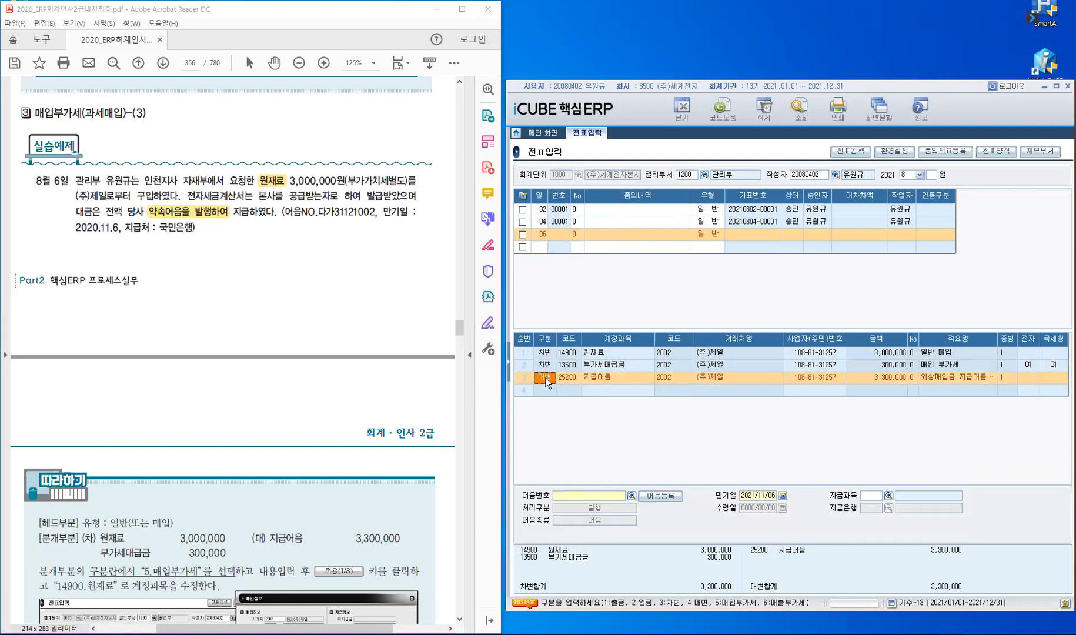
pyautogui.click(575, 499)
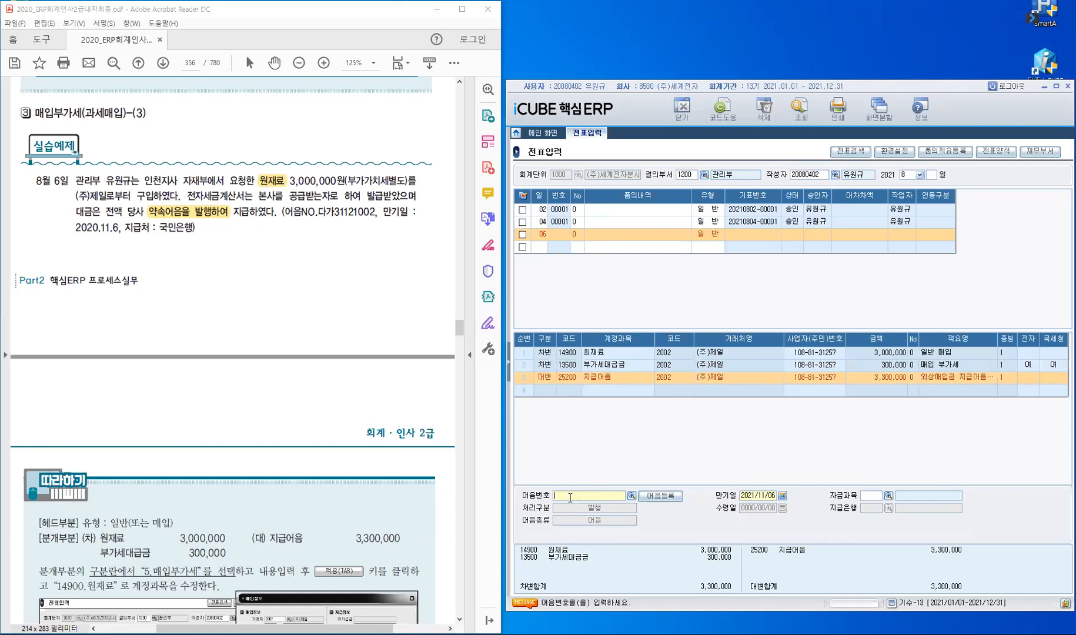
pyautogui.click(570, 497)
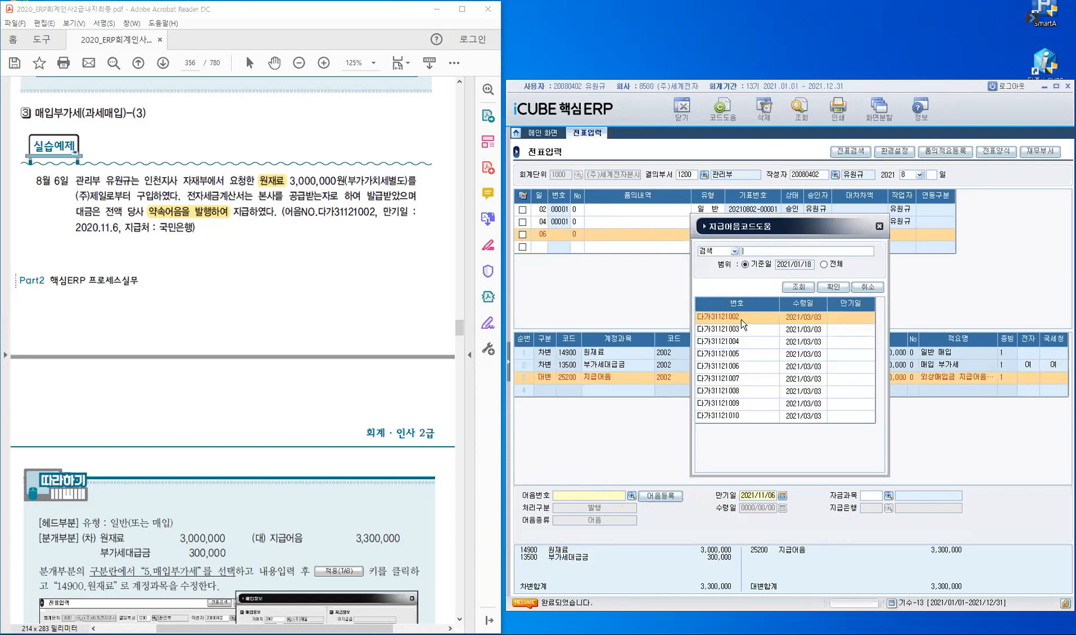
pyautogui.click(835, 288)
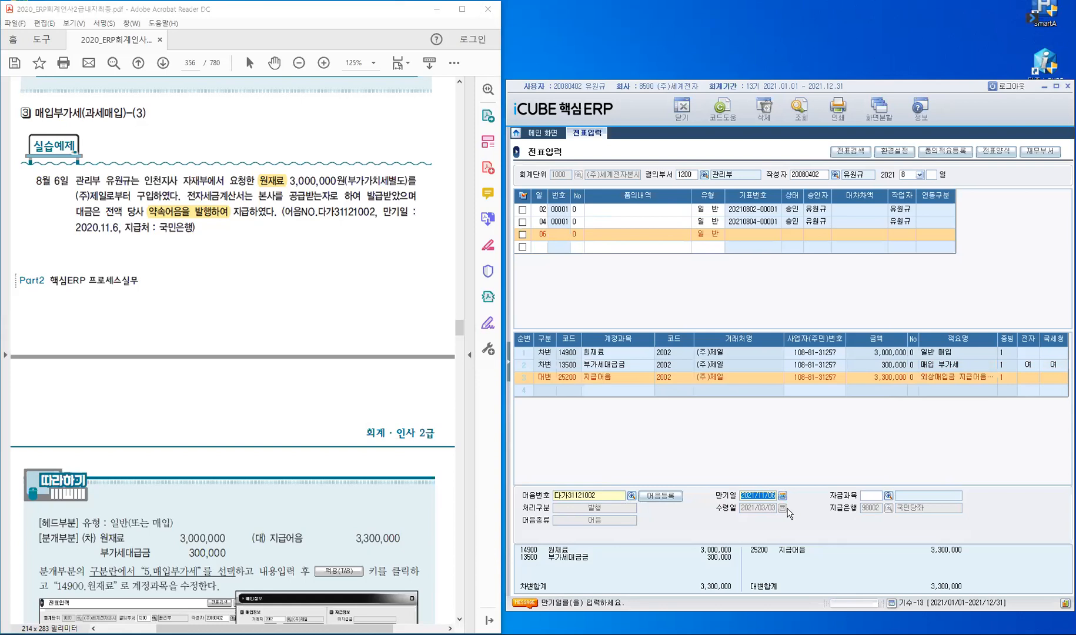
pyautogui.press('Return')
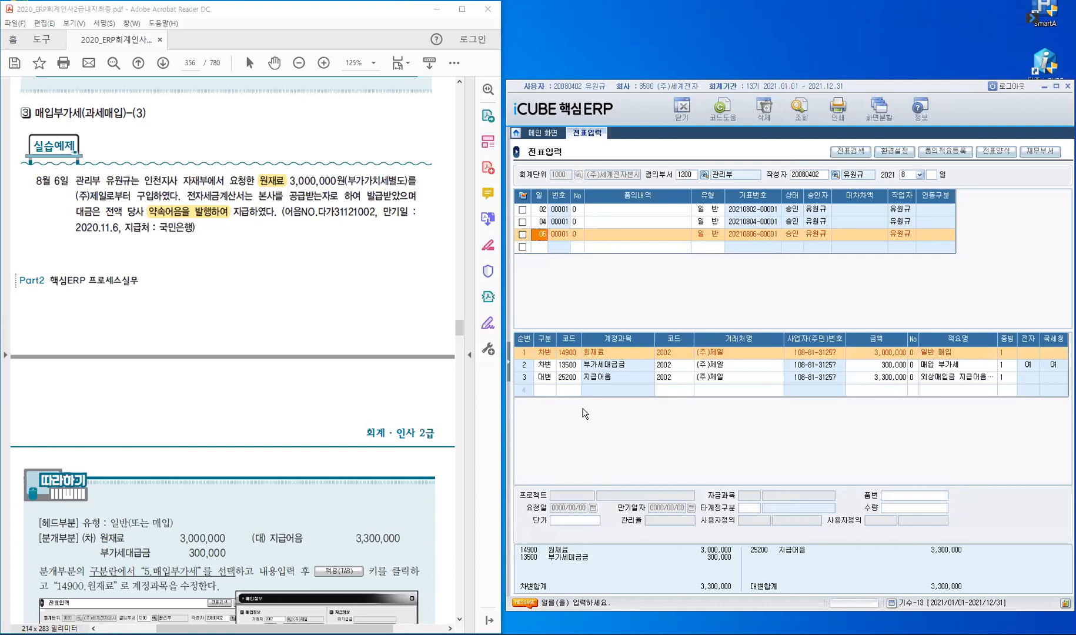
pyautogui.click(550, 380)
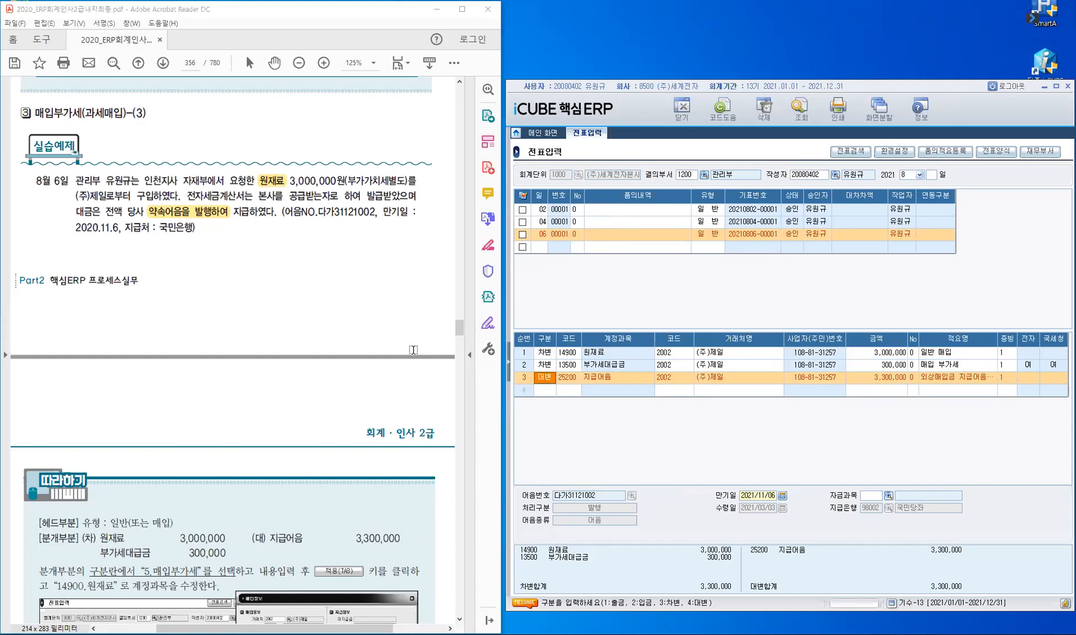
# Step: Go through 회계관리 > 부가가치세관리 in the module menu to open 세금계산서합계표
pyautogui.scroll(-2, 204, 276)
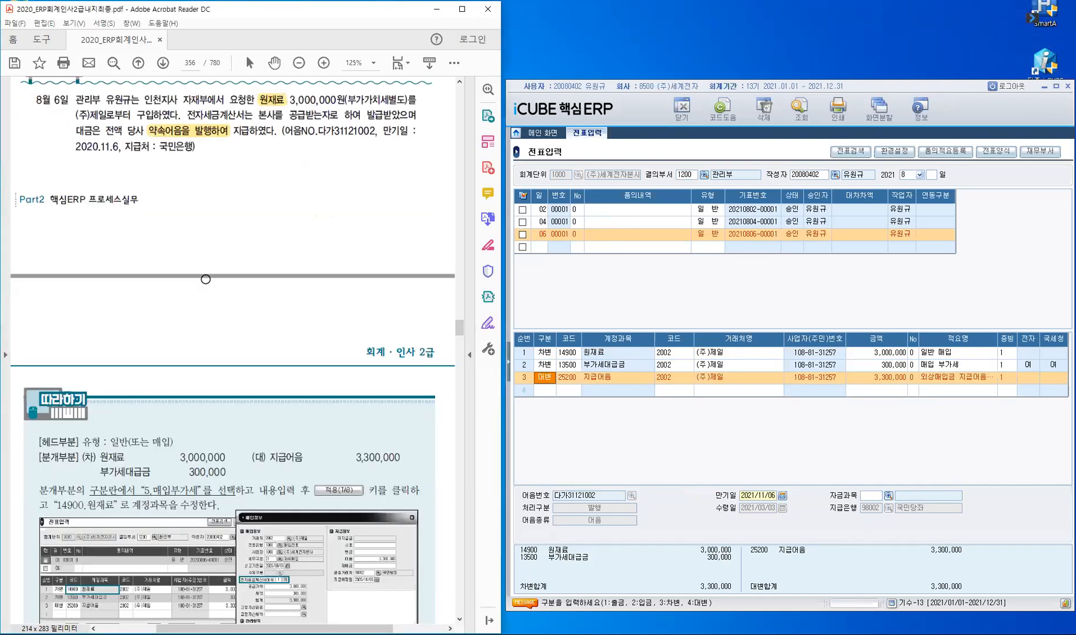
pyautogui.scroll(-5, 204, 276)
pyautogui.scroll(-5, 205, 278)
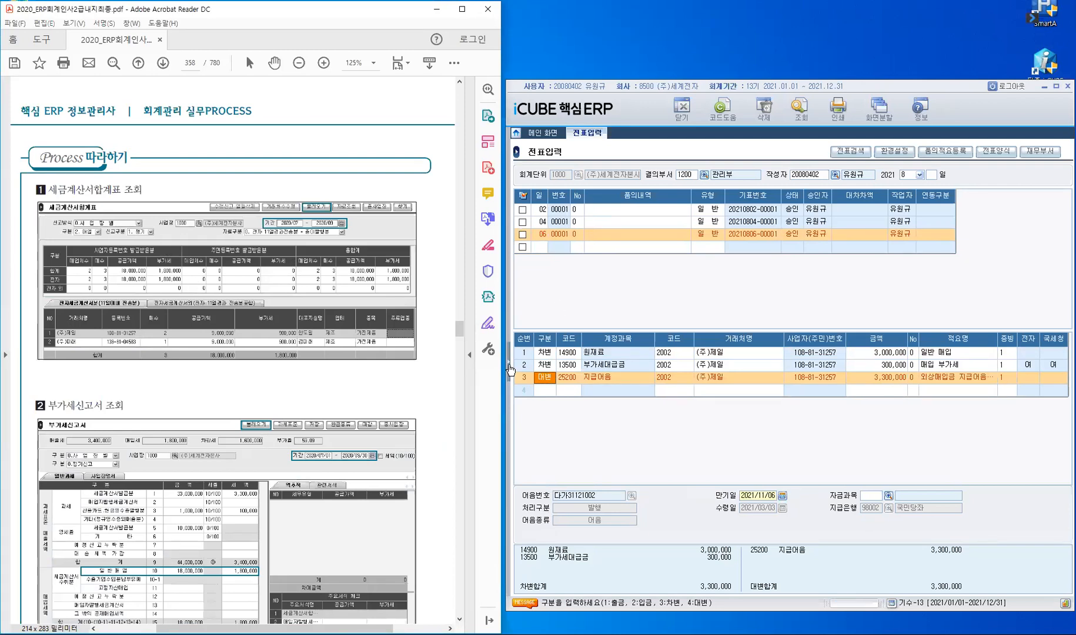
pyautogui.click(510, 254)
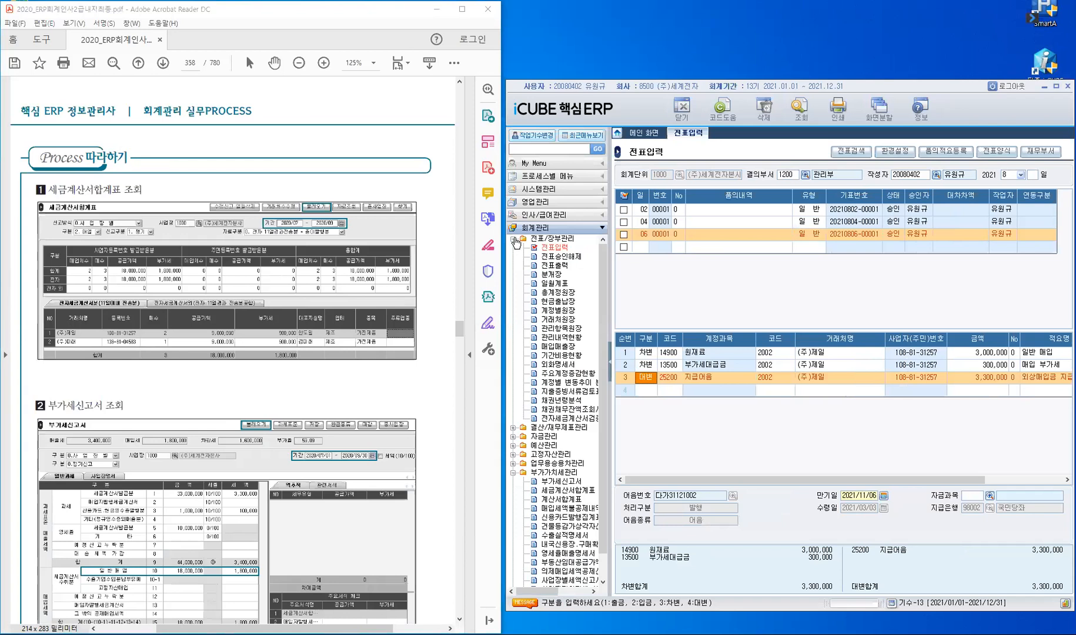
pyautogui.click(513, 239)
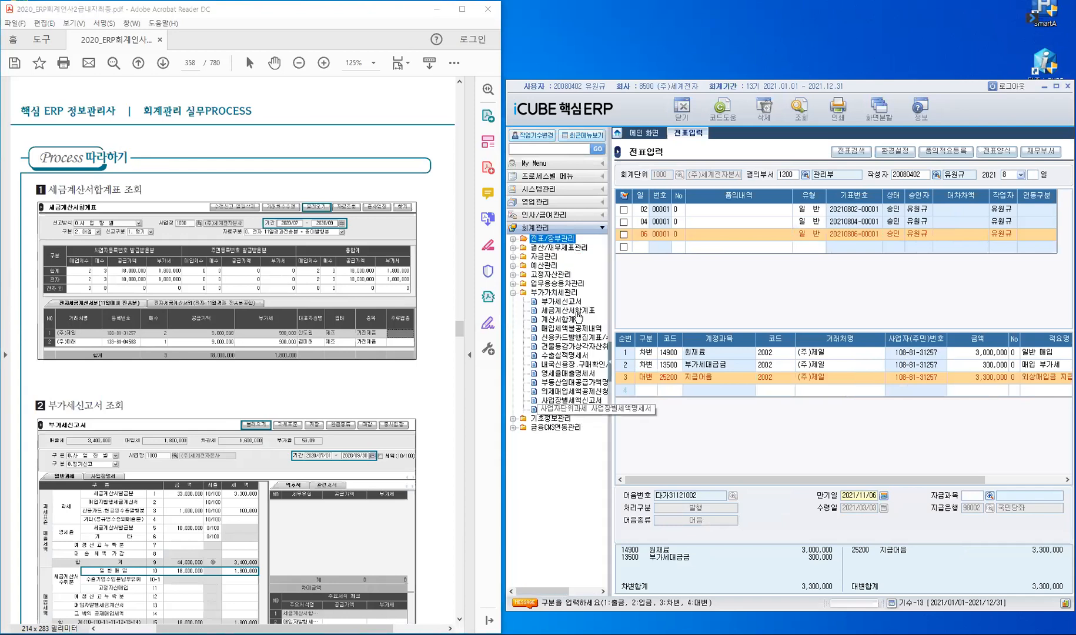
pyautogui.click(571, 311)
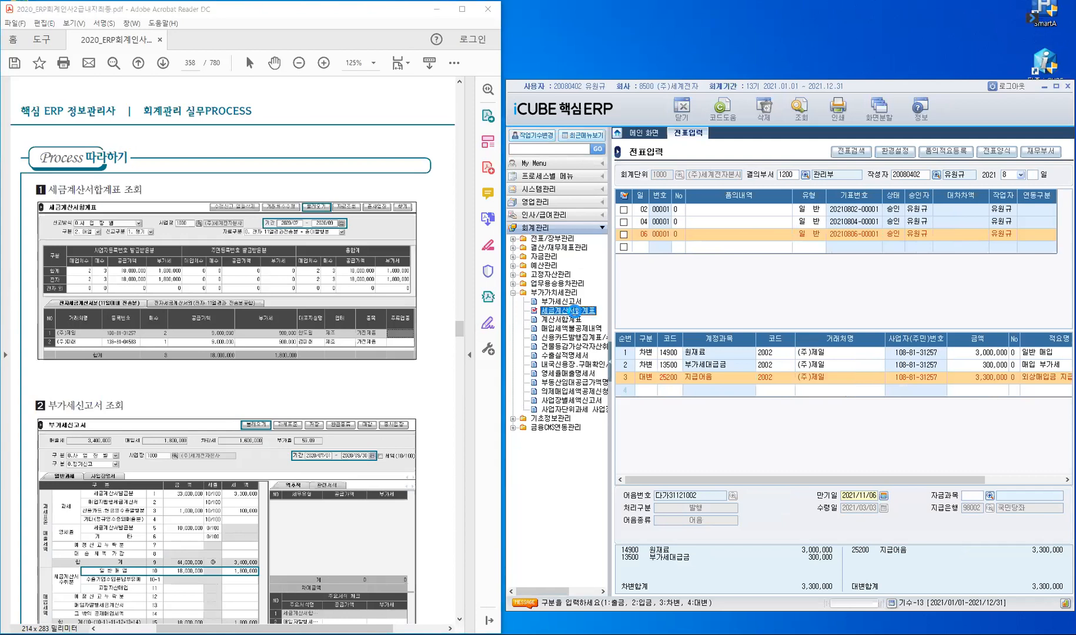
pyautogui.doubleClick(571, 311)
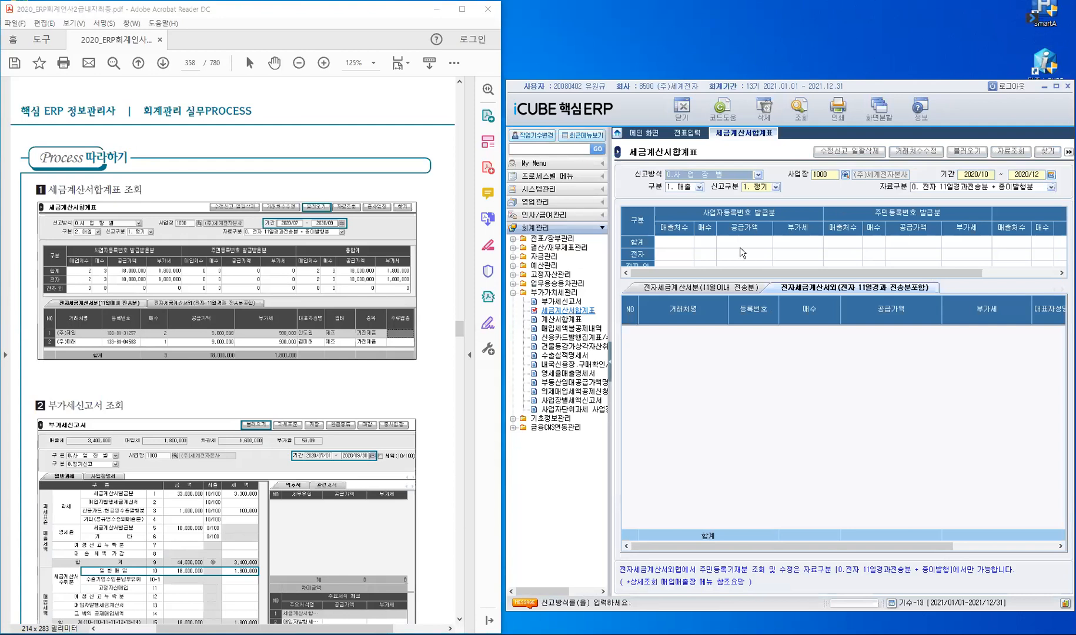
# Step: Set the period to 2021/07 ~ 2021/09 with 2. 매입 and load the voucher data
pyautogui.click(610, 362)
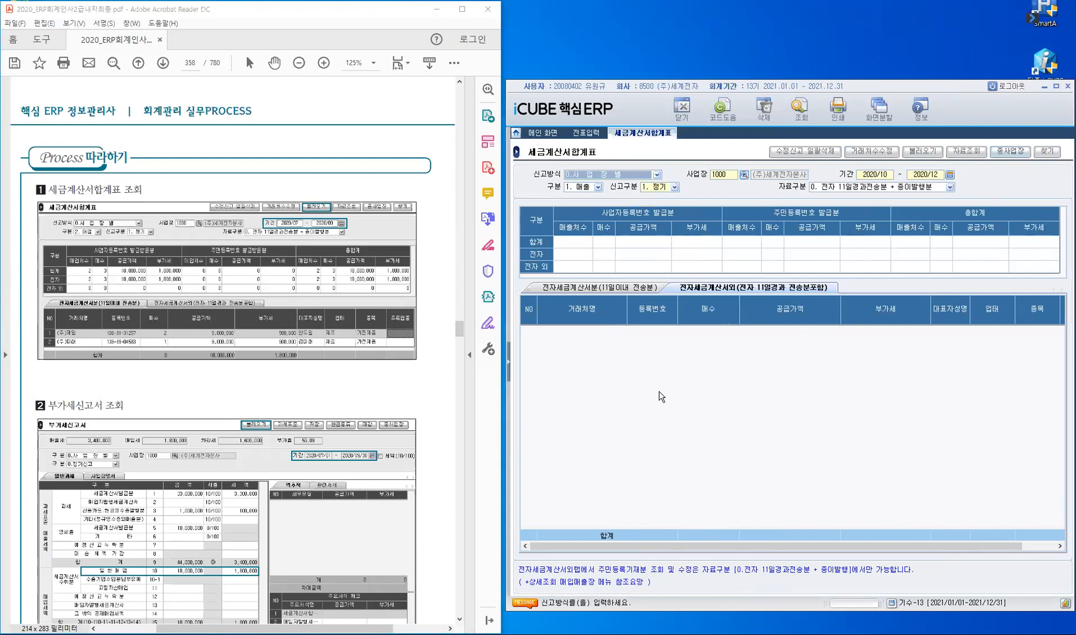
pyautogui.press('Return')
pyautogui.press('Return')
pyautogui.write('2021/')
pyautogui.write('07 ~ ')
pyautogui.write('2021/')
pyautogui.write('09')
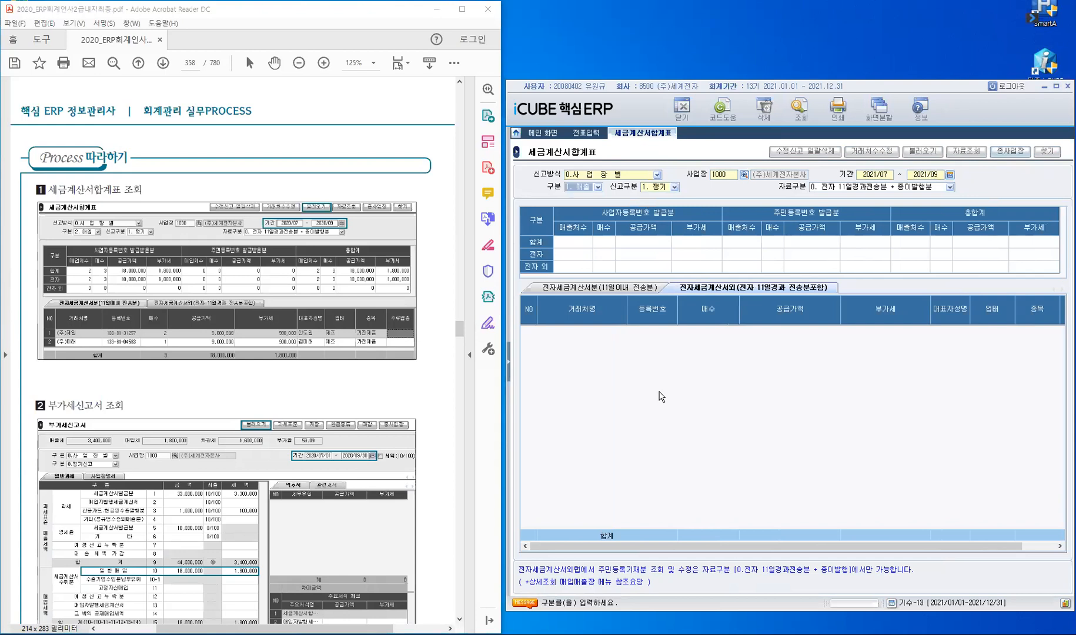
pyautogui.click(597, 187)
pyautogui.click(588, 206)
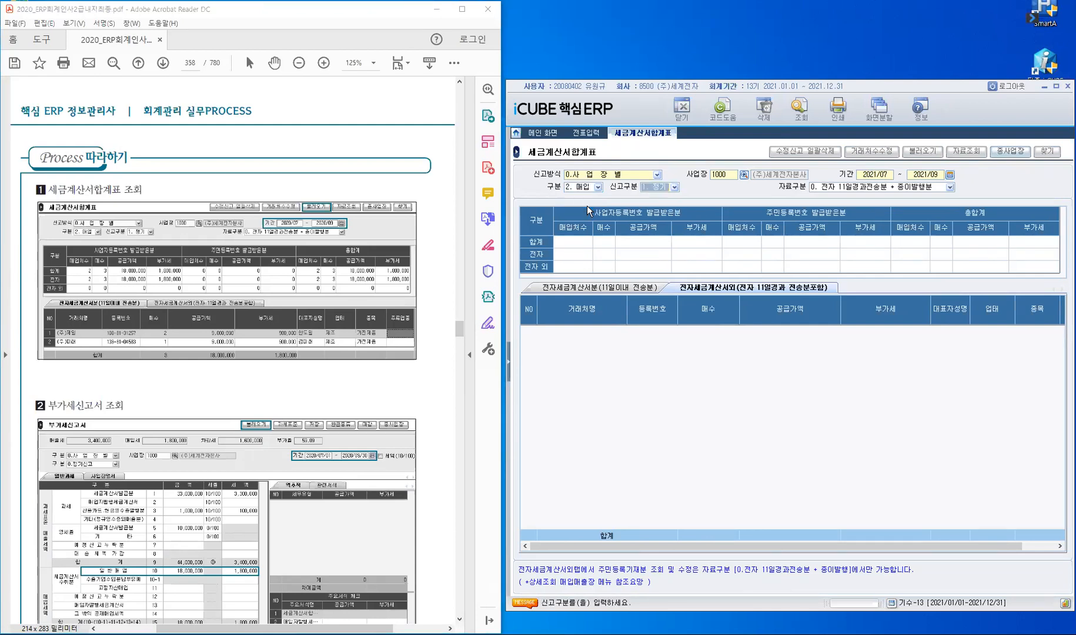
pyautogui.press('Return')
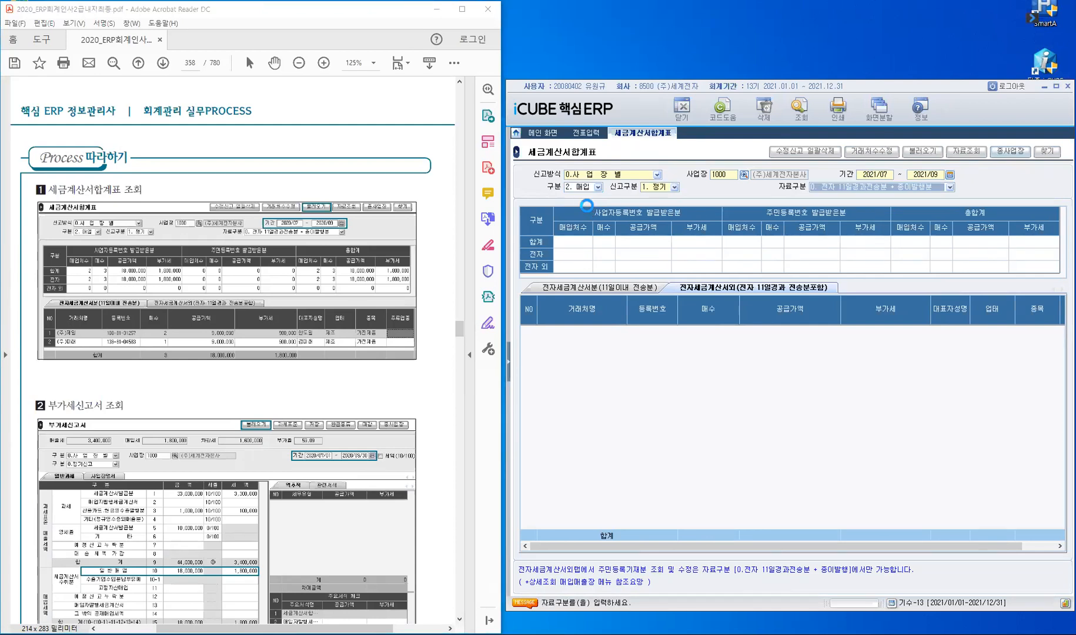
pyautogui.press('Return')
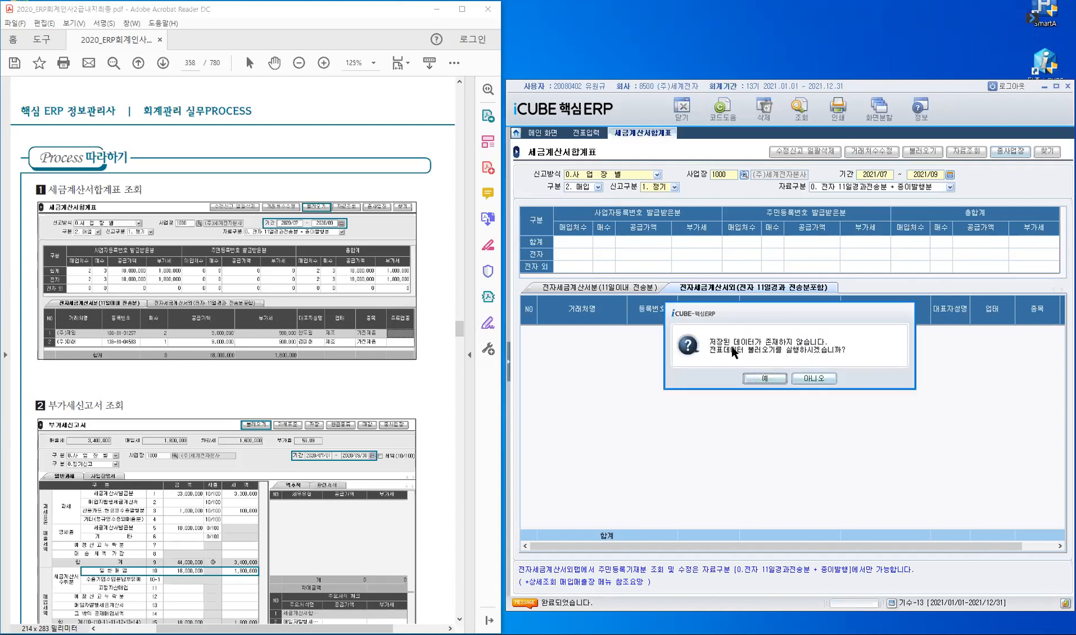
pyautogui.click(757, 380)
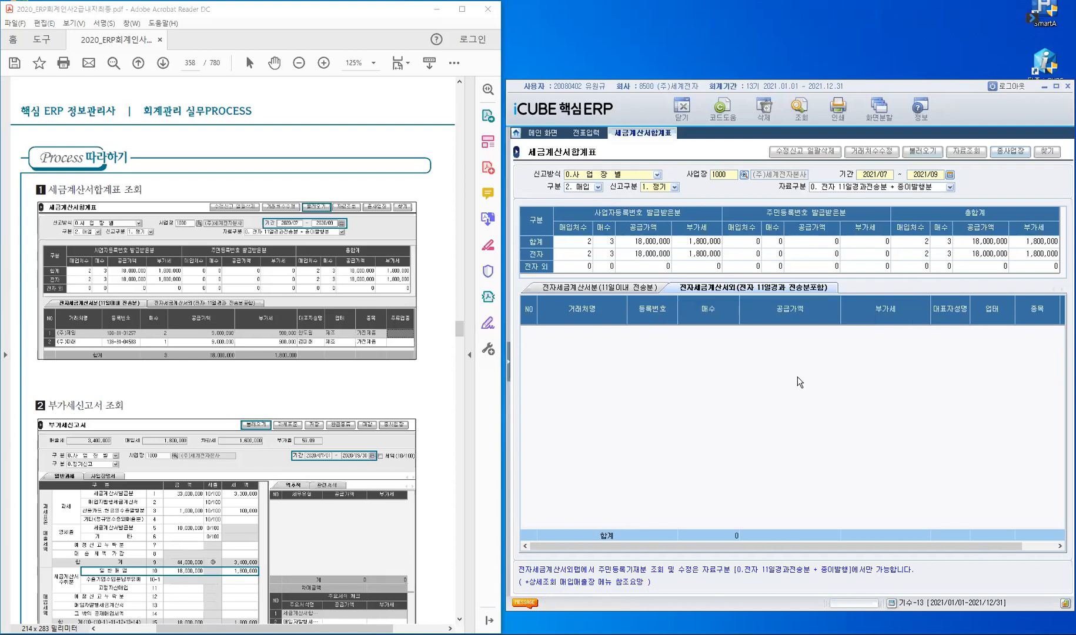
# Step: List the e-invoices sent within 11 days, then select 부가세신고서 in the menu
pyautogui.click(610, 291)
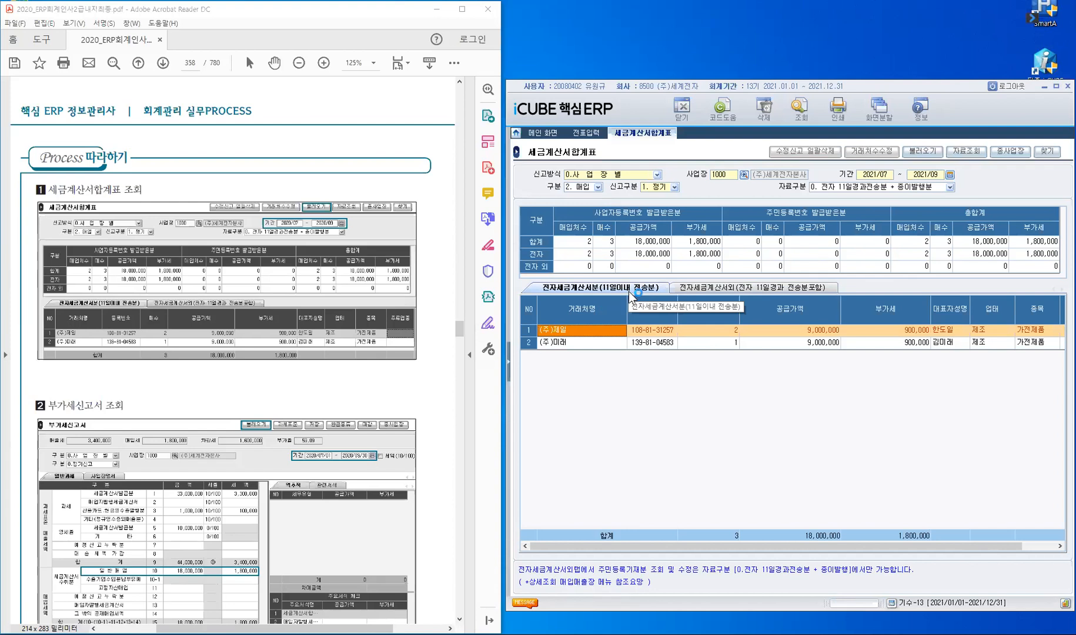
pyautogui.click(509, 366)
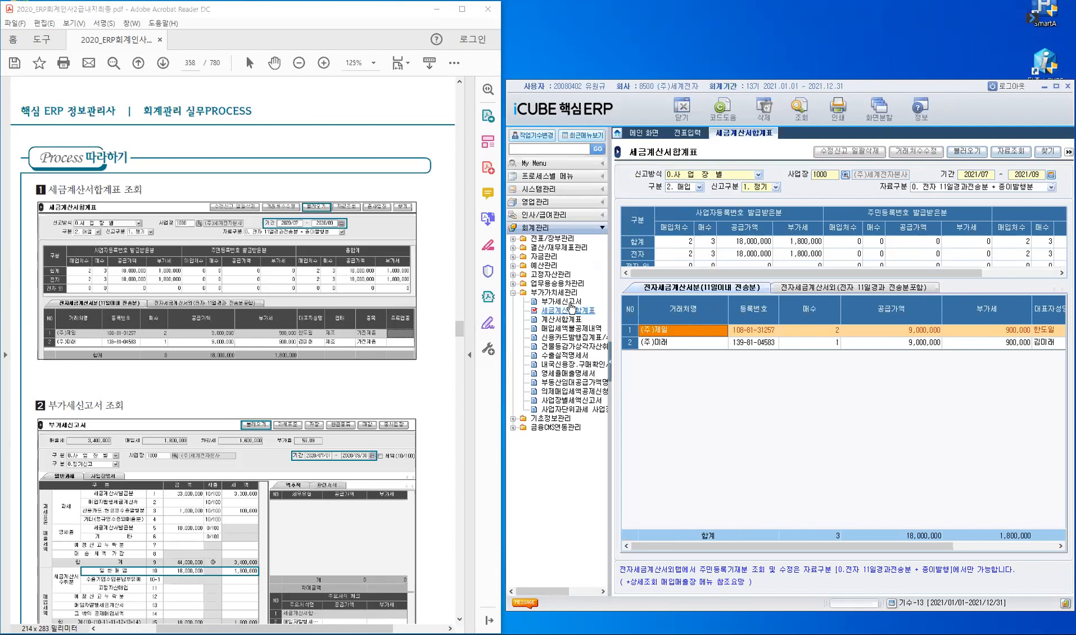
pyautogui.click(561, 301)
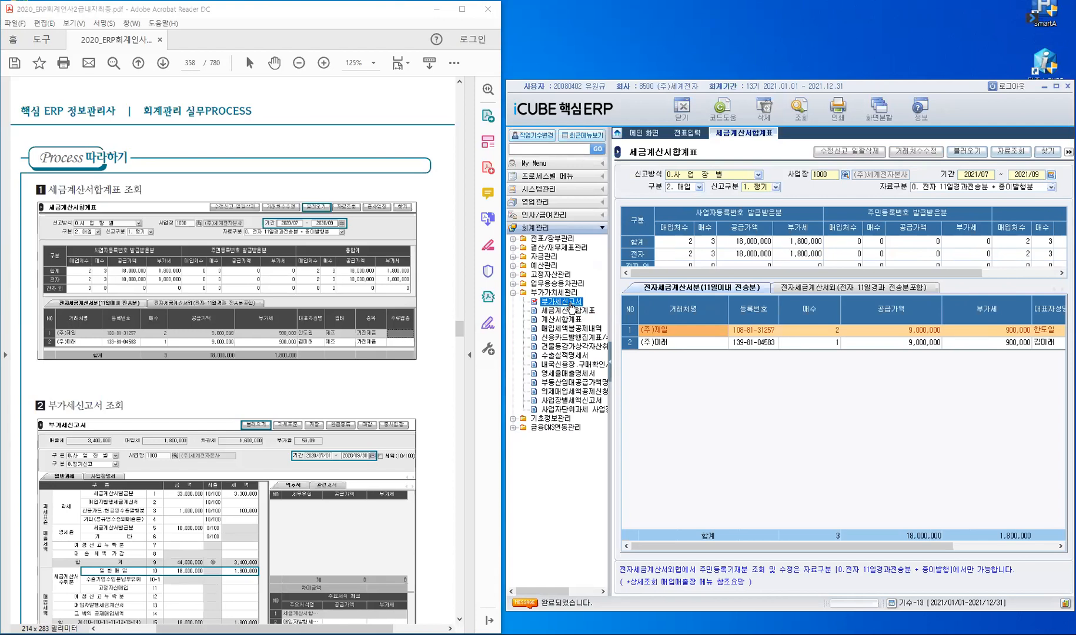
# Step: Load the 부가세신고서 for 2021/07/01 ~ 2021/09/30 from vouchers and inspect the 18,000,000 일반매입 breakdown
pyautogui.doubleClick(570, 302)
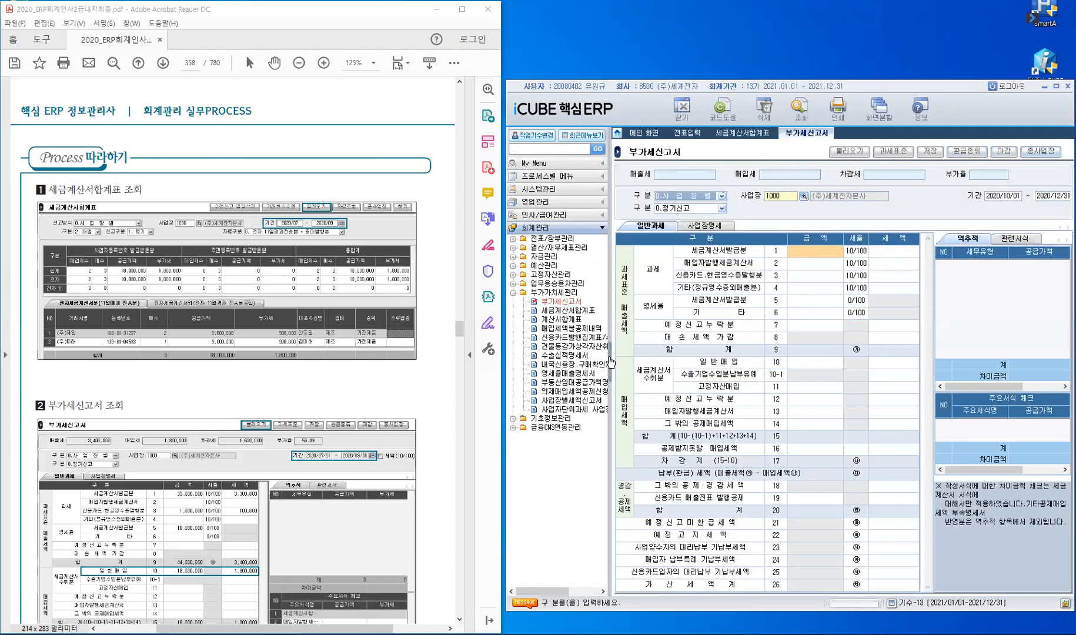
pyautogui.click(610, 215)
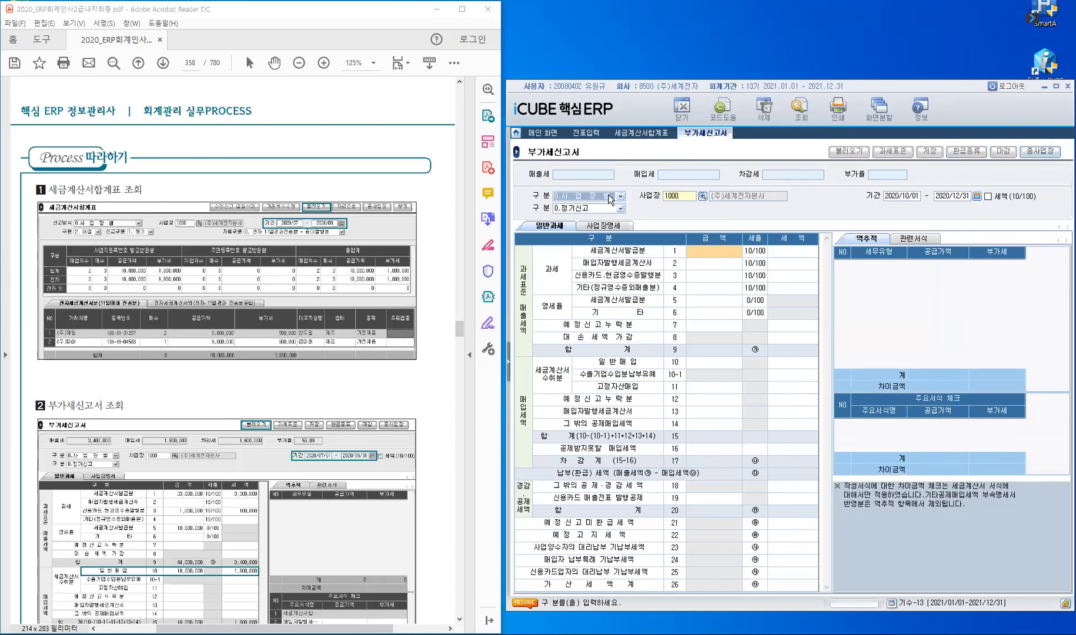
pyautogui.press('Return')
pyautogui.press('Return')
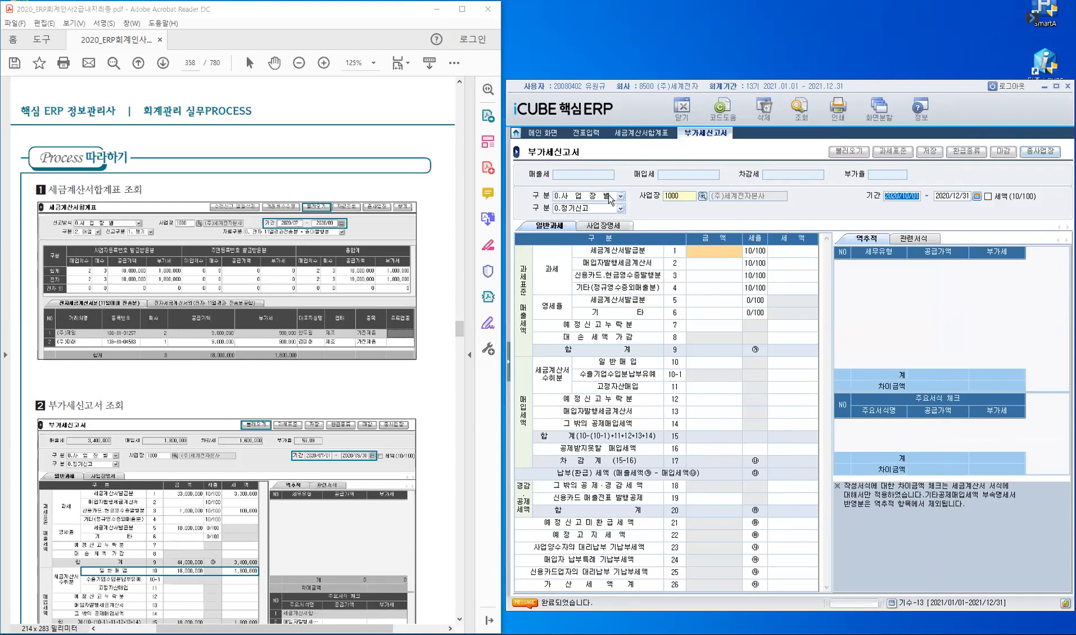
pyautogui.write('20')
pyautogui.write('21/0')
pyautogui.write('7/01 ~ ')
pyautogui.write('2021/')
pyautogui.write('09/30')
pyautogui.press('Return')
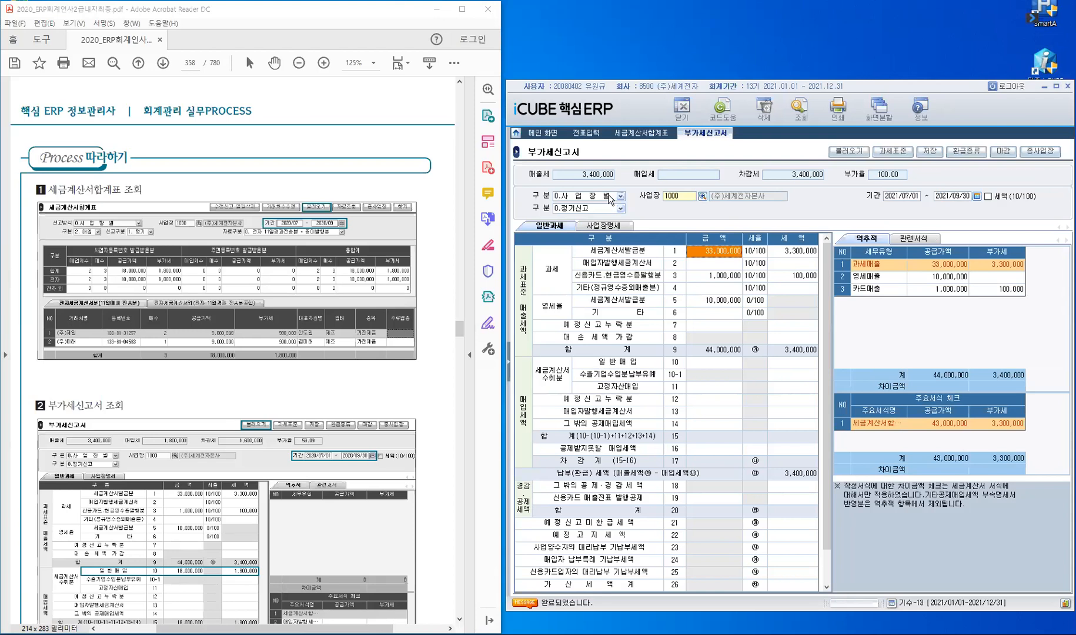
pyautogui.click(850, 156)
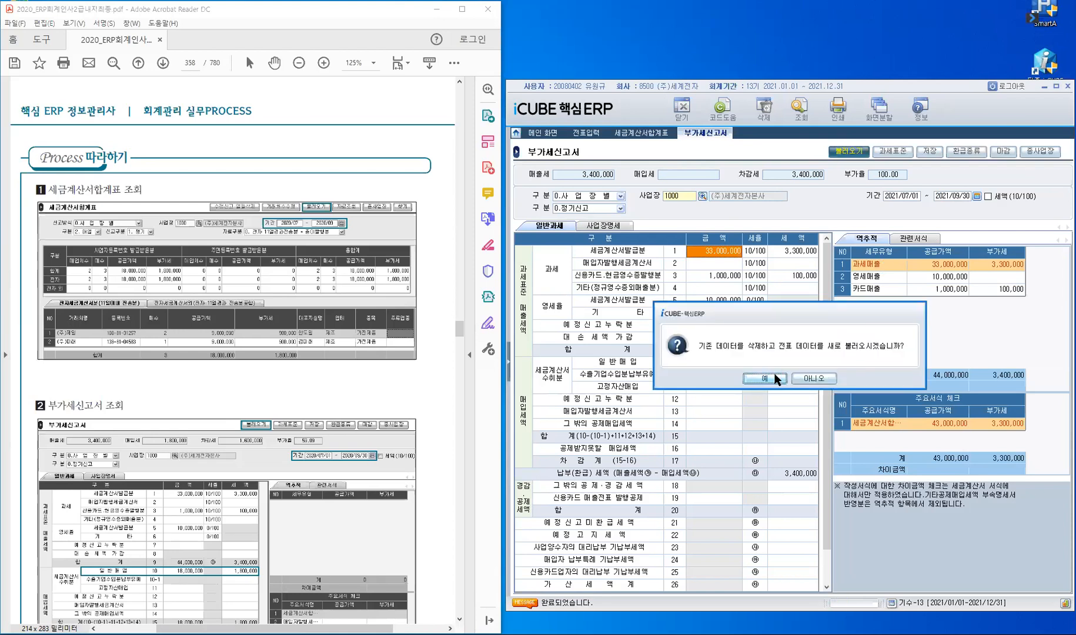
pyautogui.click(764, 378)
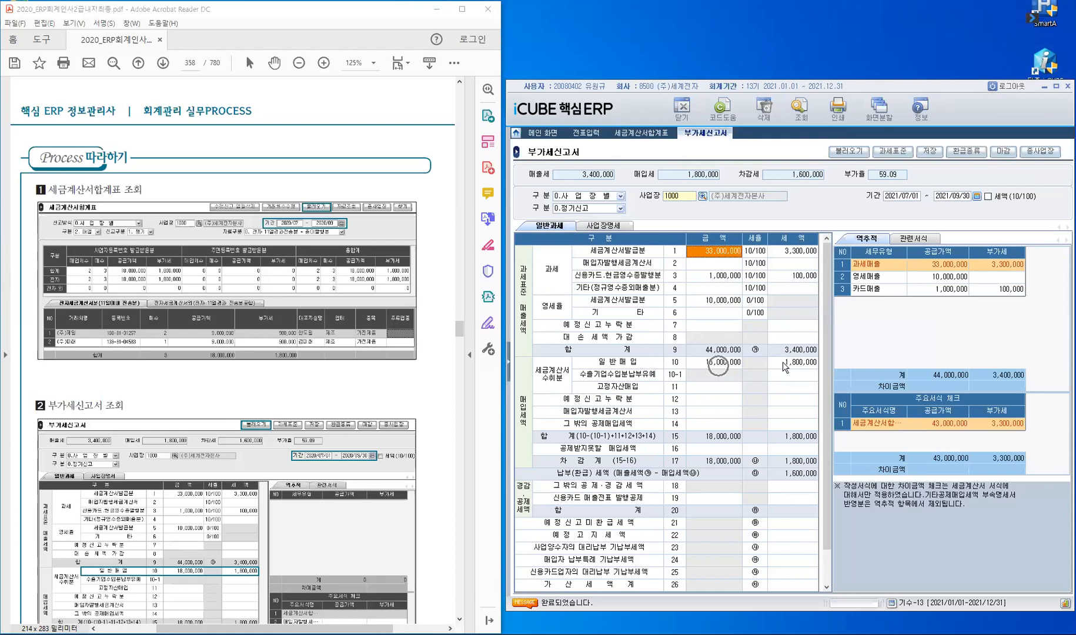
pyautogui.click(707, 362)
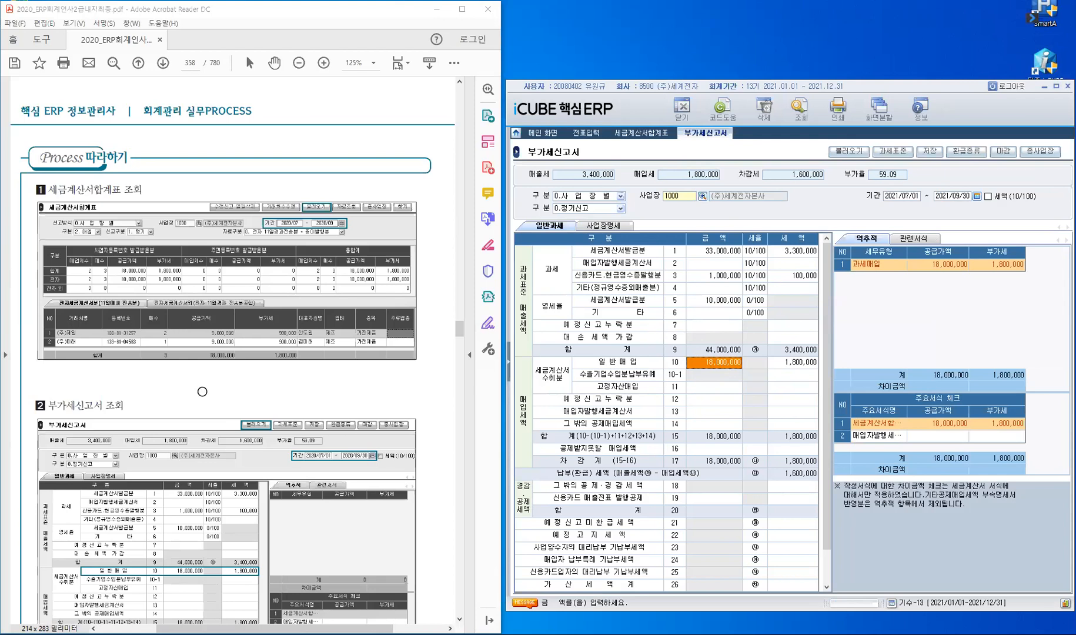
# Step: Scroll the exercise to the 8월 13일 고정자산매입 task and go back to 전표입력
pyautogui.scroll(-8, 207, 390)
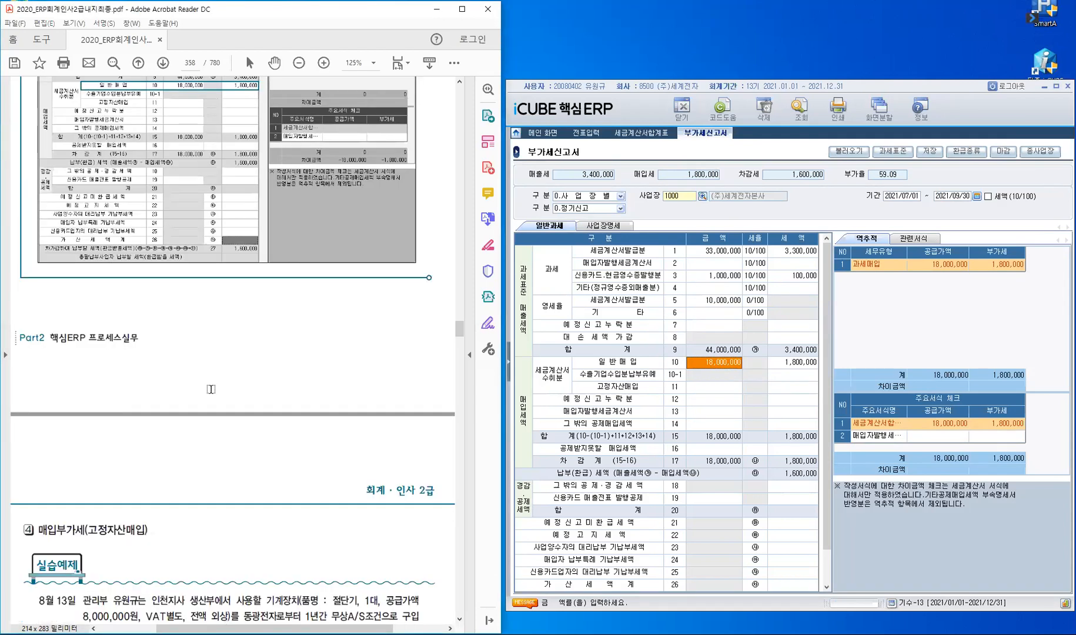
pyautogui.scroll(-5, 211, 389)
pyautogui.scroll(-2, 210, 388)
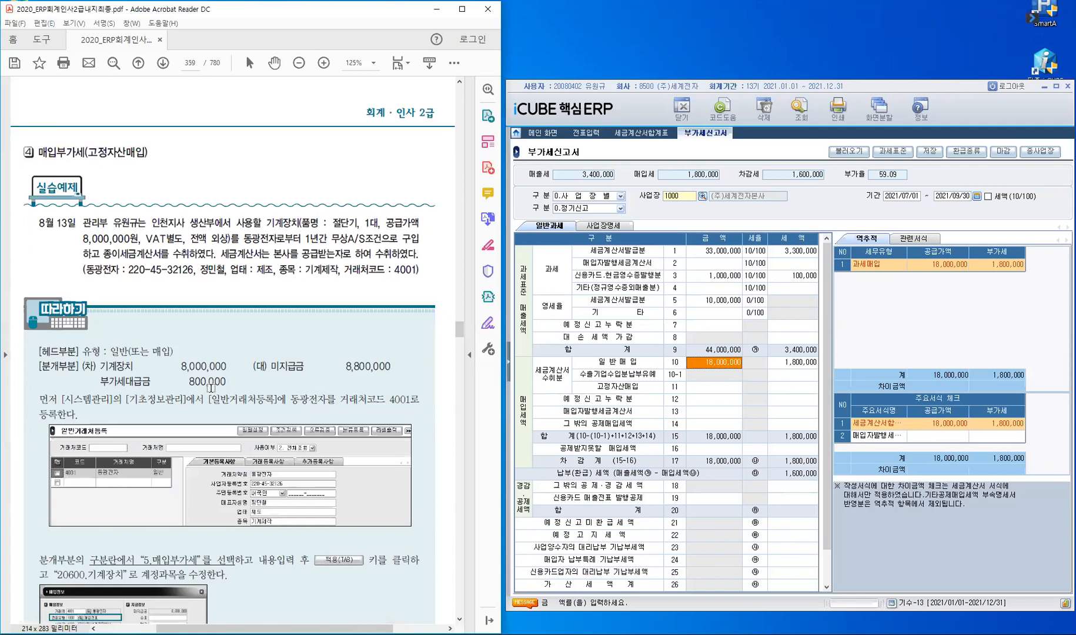
pyautogui.scroll(-1, 211, 388)
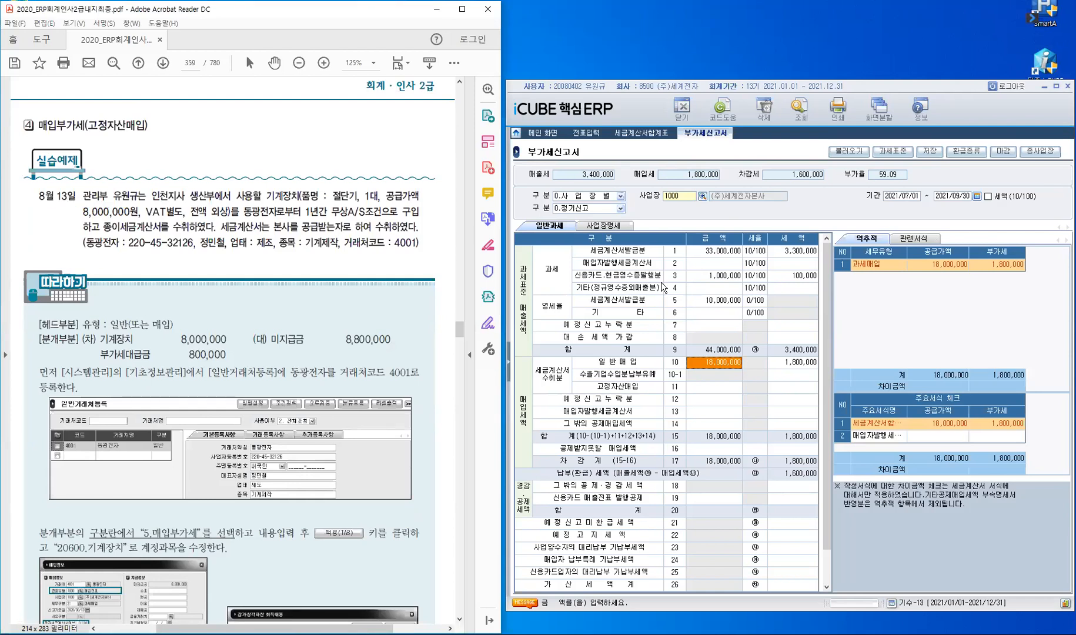
pyautogui.click(586, 137)
pyautogui.click(587, 139)
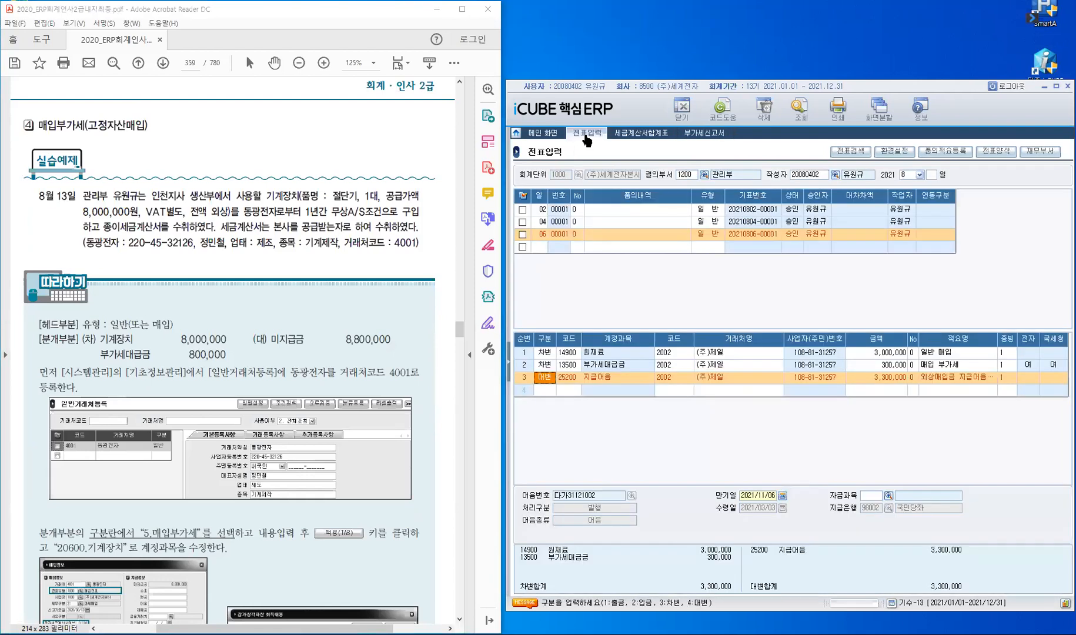
# Step: Start a new voucher dated the 13th in the empty row and accept type 일반
pyautogui.click(541, 248)
pyautogui.write('13')
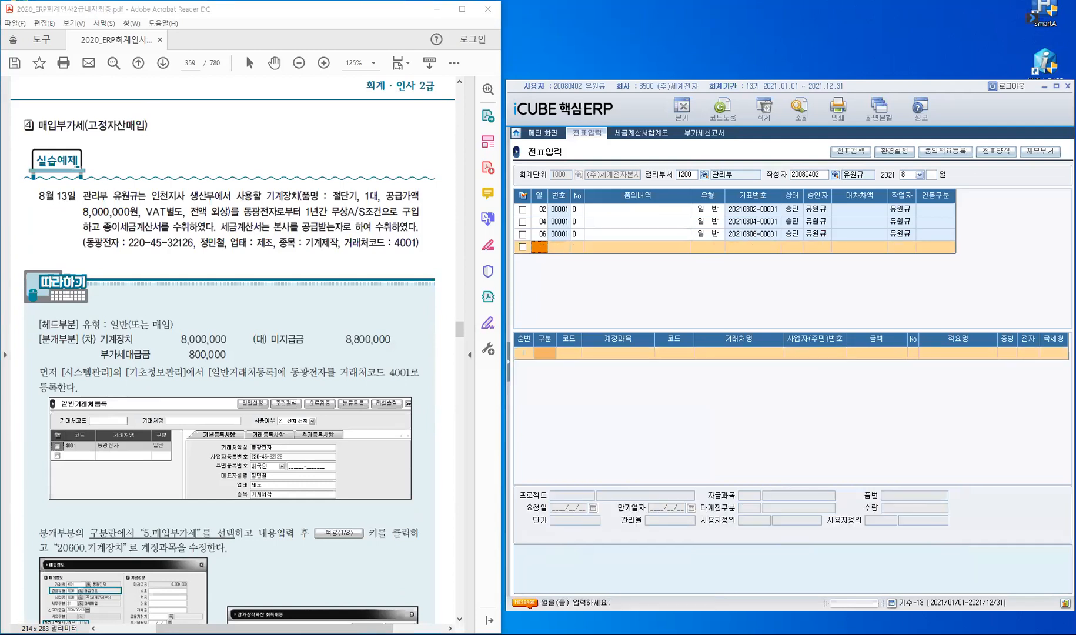
pyautogui.press('Return')
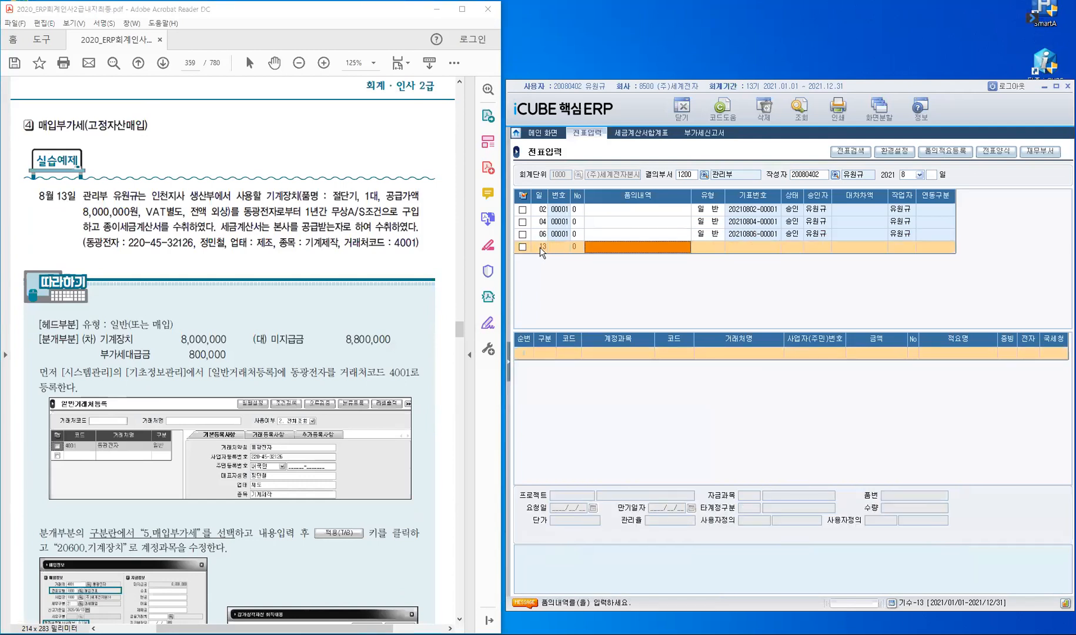
pyautogui.press('Return')
pyautogui.press('Return')
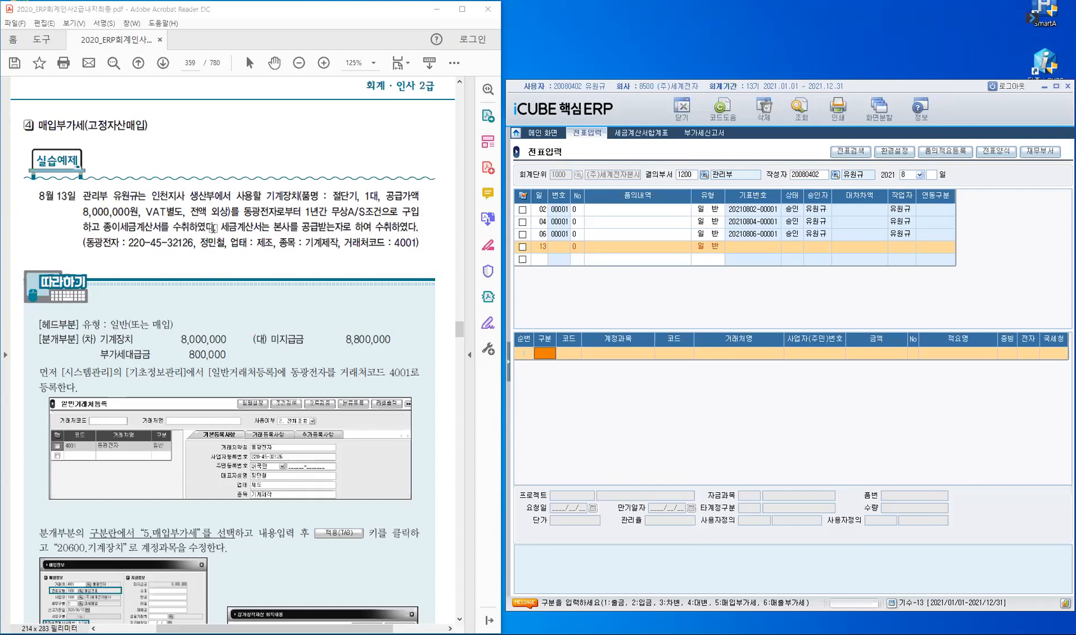
# Step: Highlight the paper tax invoice and '본사를 공급받는자로' phrases in the exercise text
pyautogui.moveTo(104, 227); pyautogui.dragTo(161, 236)
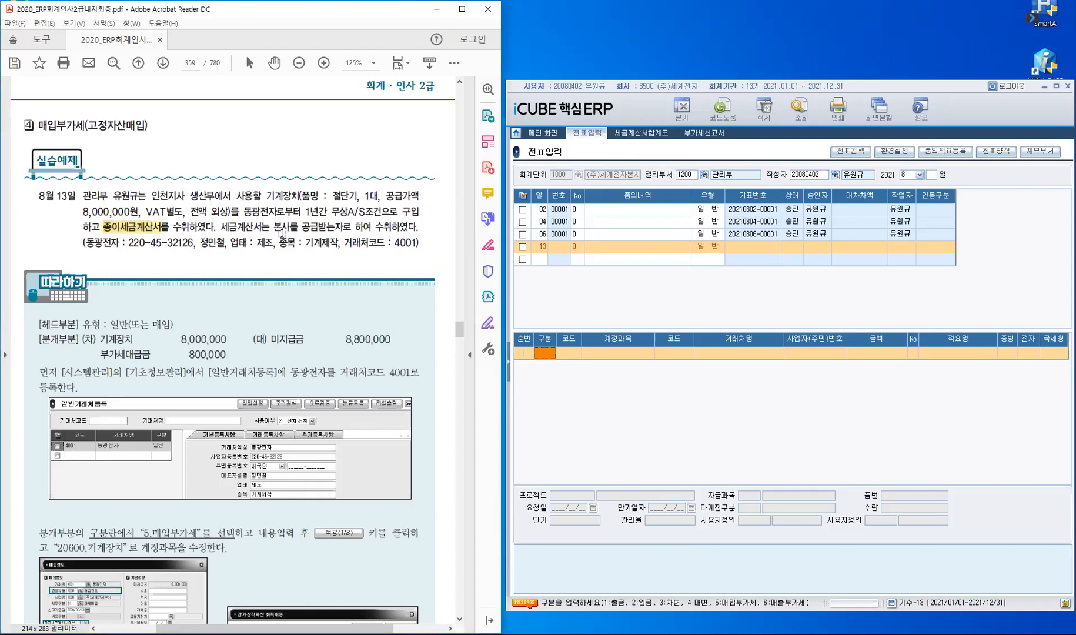
pyautogui.moveTo(272, 227); pyautogui.dragTo(333, 224)
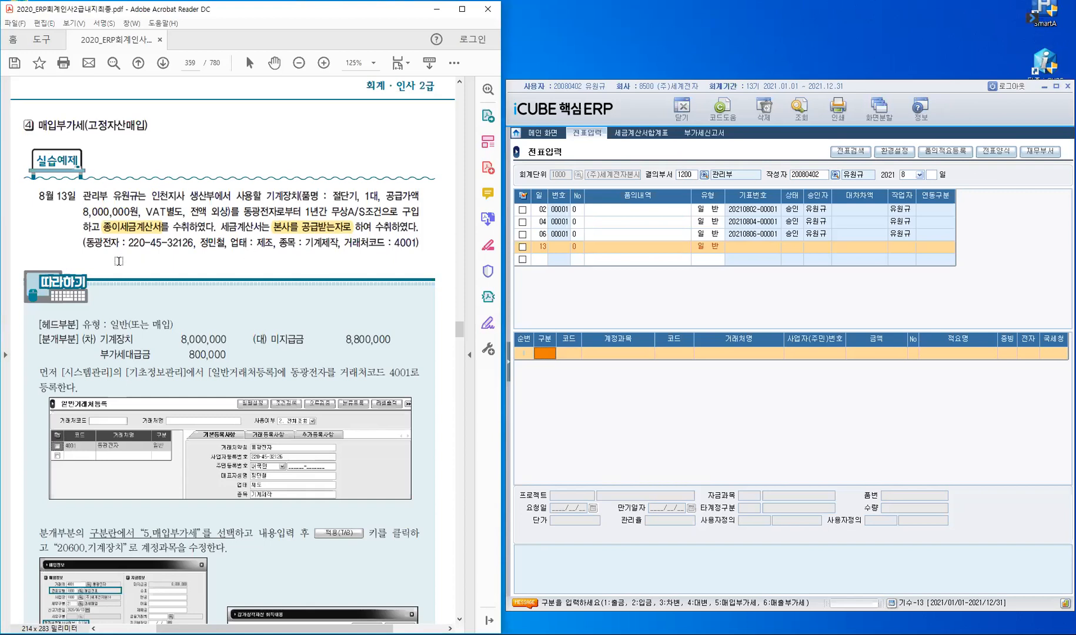
pyautogui.click(510, 365)
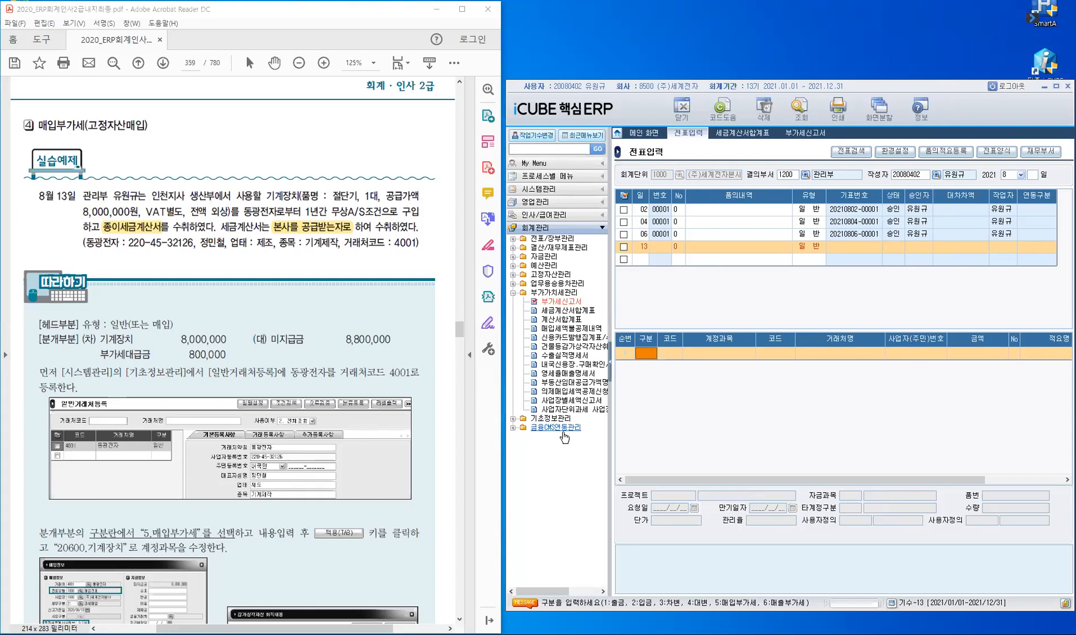
# Step: Open 일반거래처등록 from 시스템관리 > 기초정보관리 in the menu tree
pyautogui.click(562, 189)
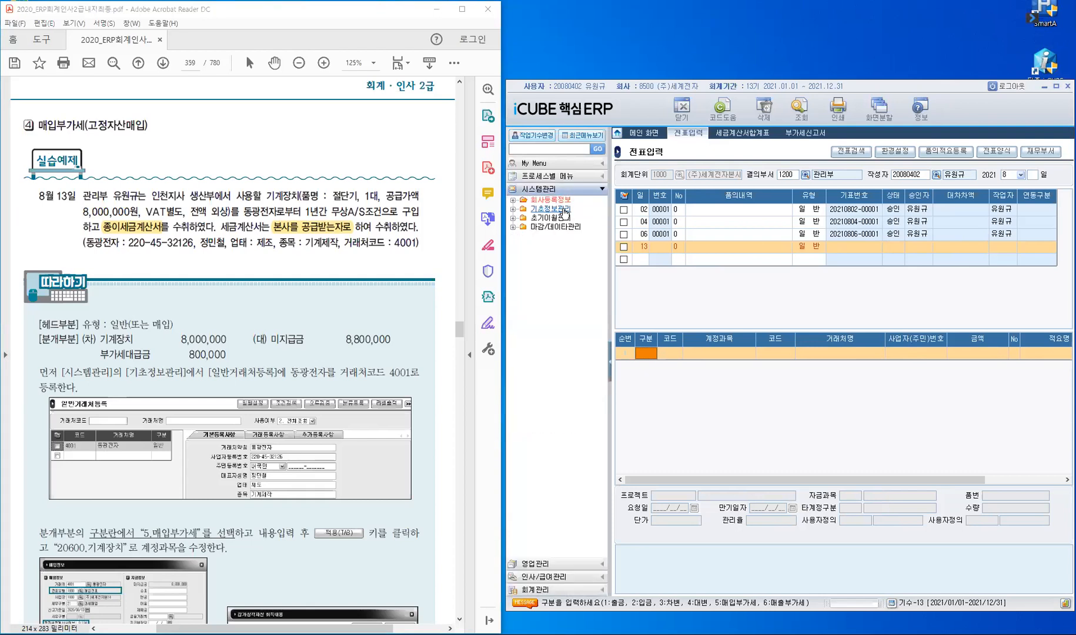
pyautogui.click(563, 210)
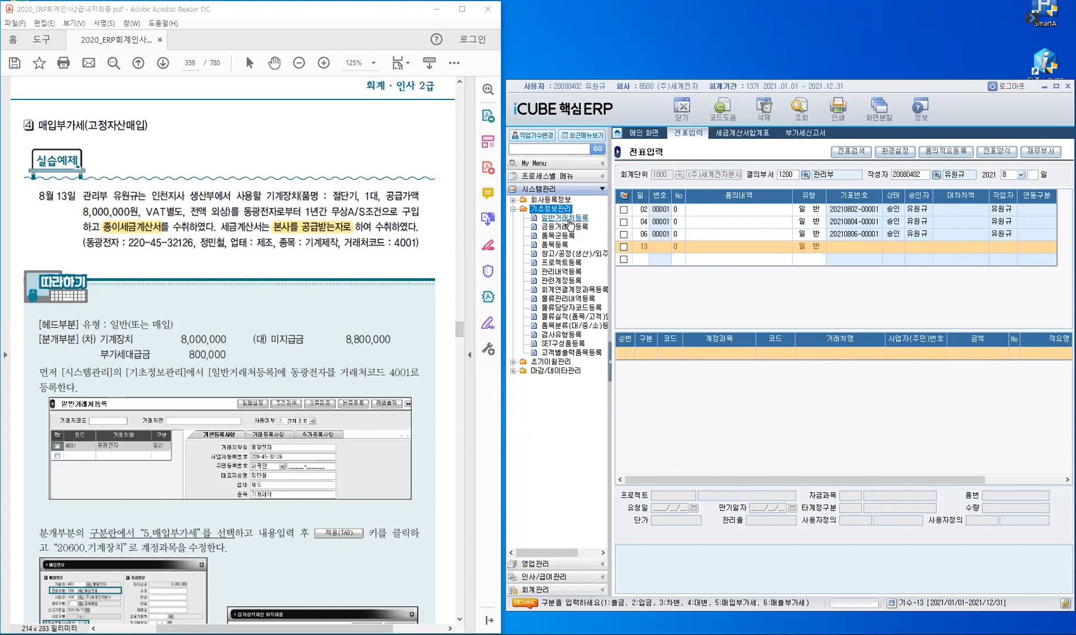
pyautogui.click(568, 219)
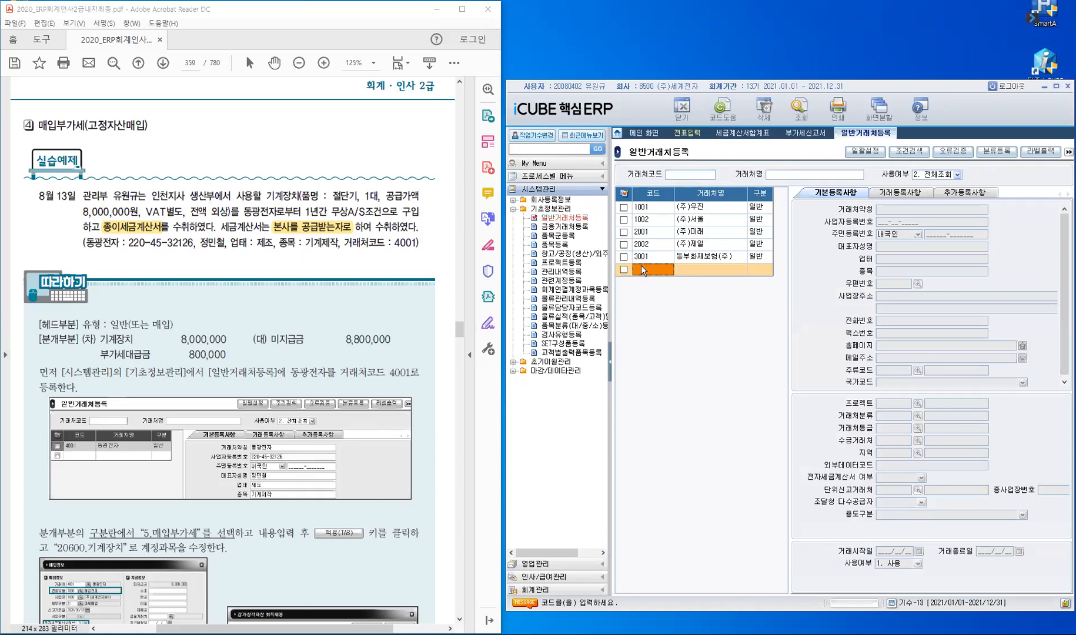
# Step: Enter partner code 4001 named 동광전자, category 일반, with its business registration number
pyautogui.write('4001')
pyautogui.press('Return')
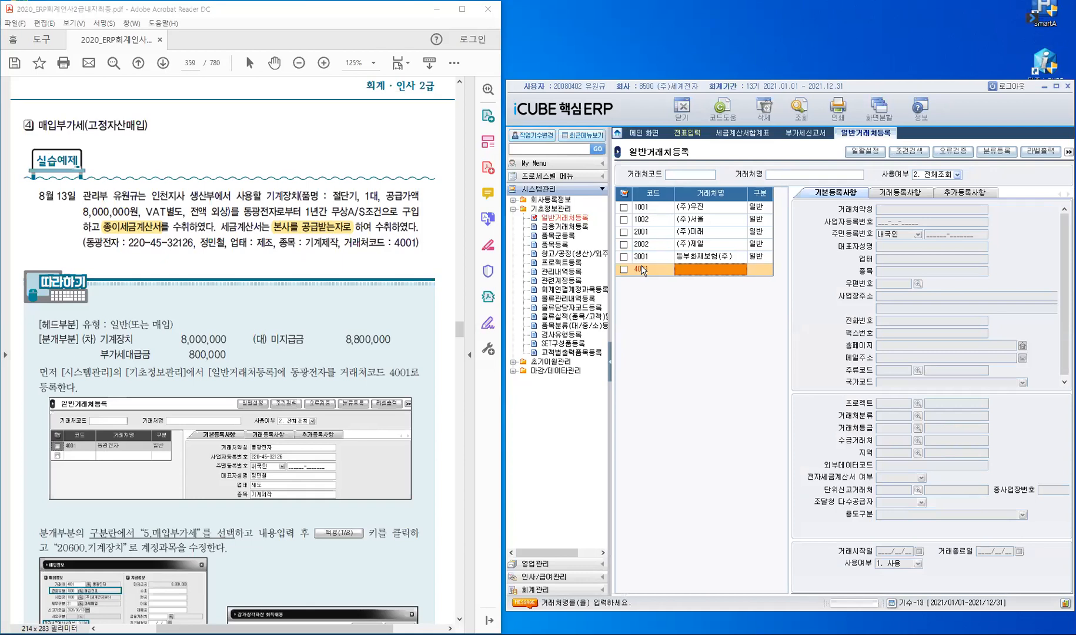
pyautogui.write('동광')
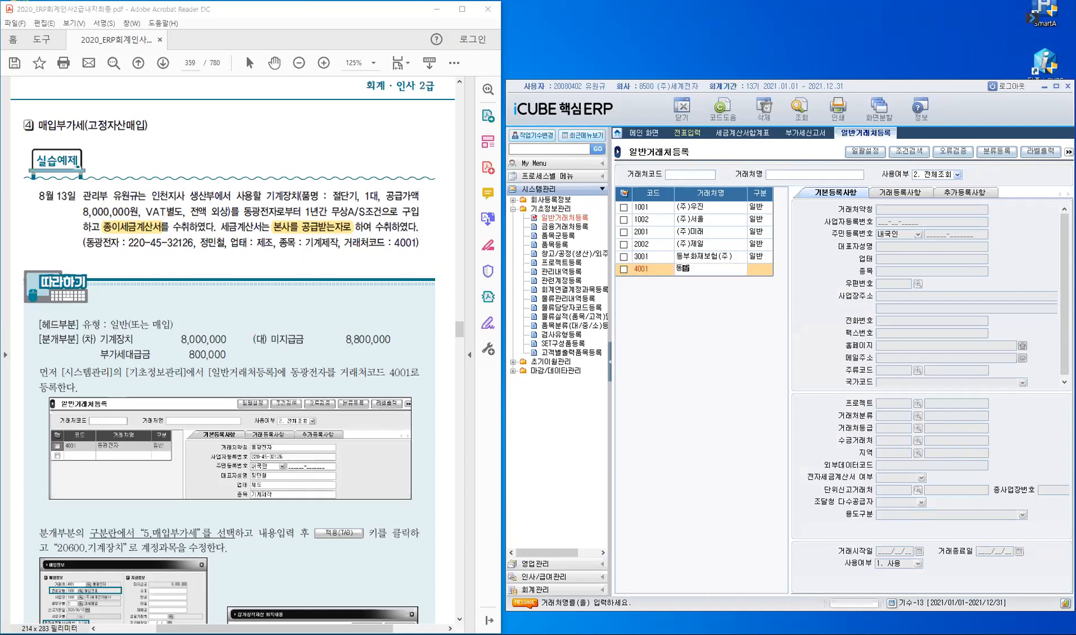
pyautogui.write('전자')
pyautogui.press('Return')
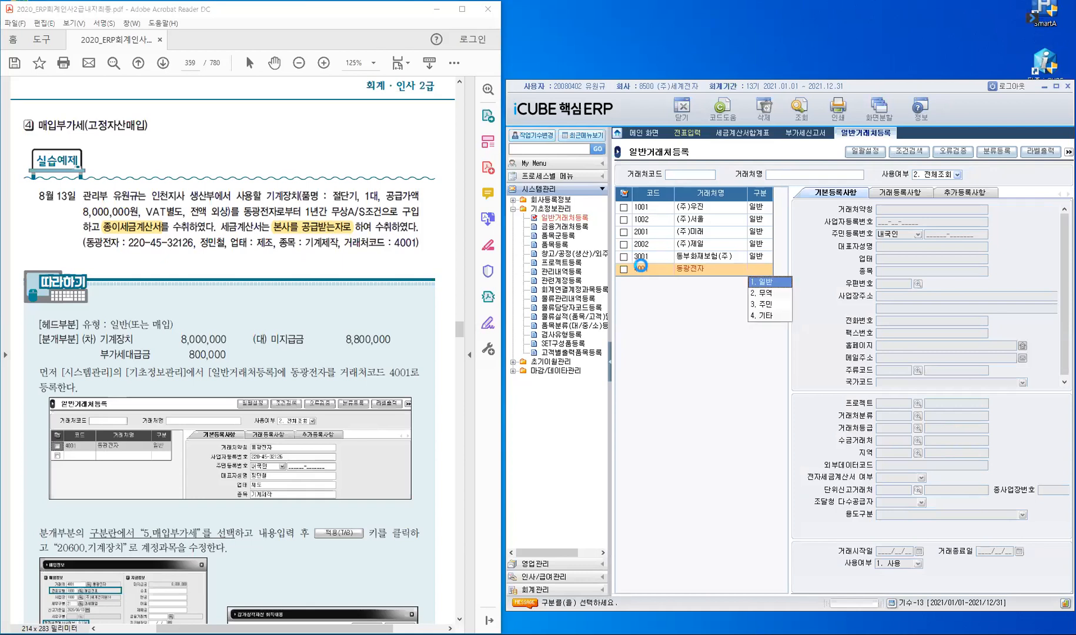
pyautogui.press('Return')
pyautogui.press('Return')
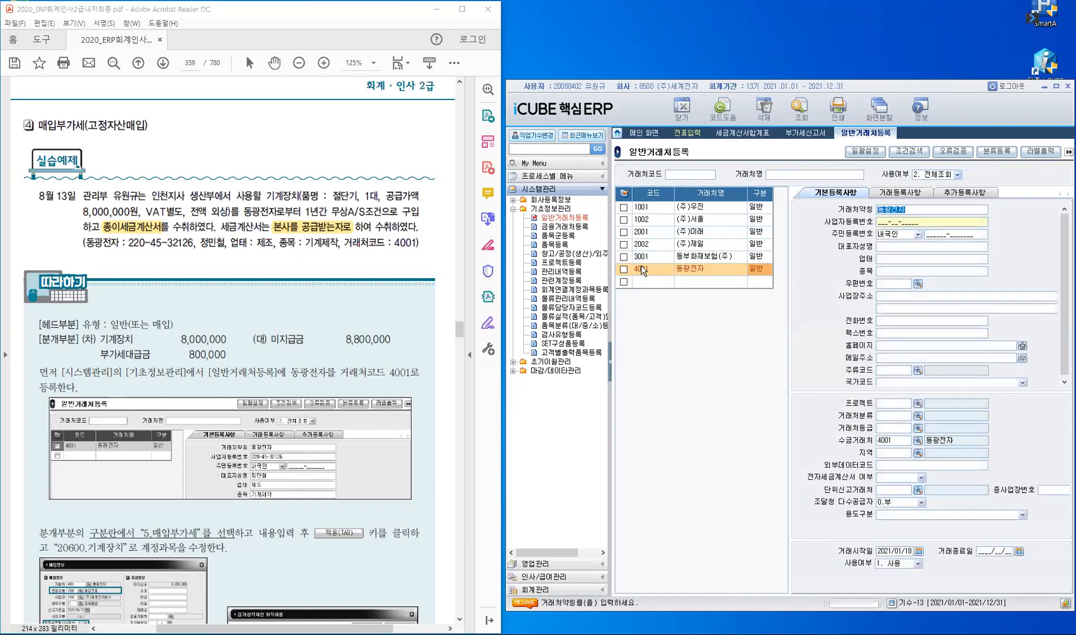
pyautogui.press('Return')
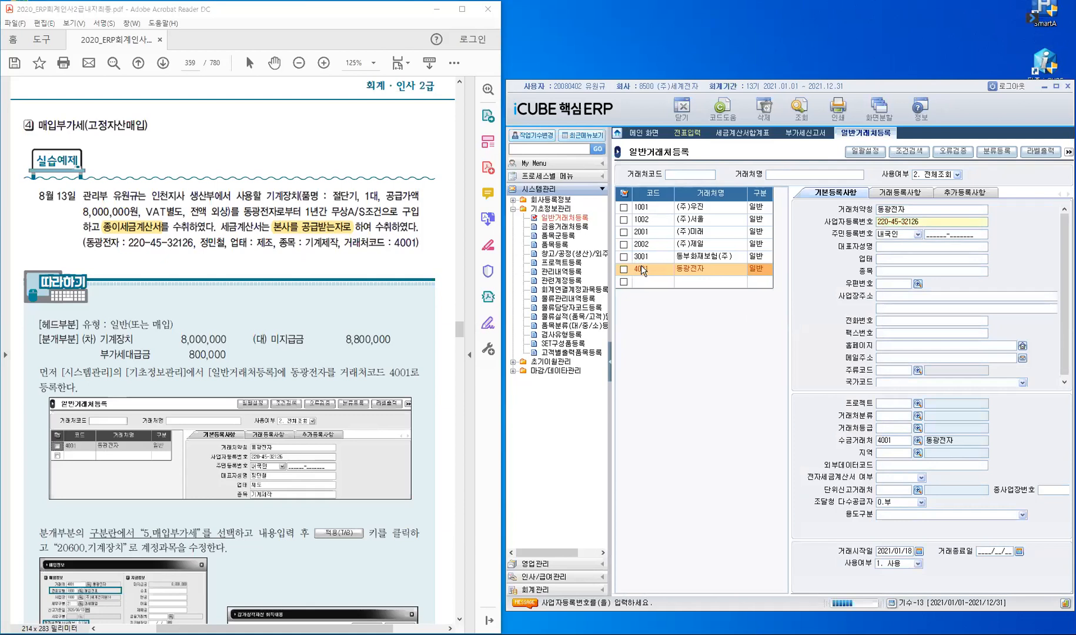
pyautogui.press('Return')
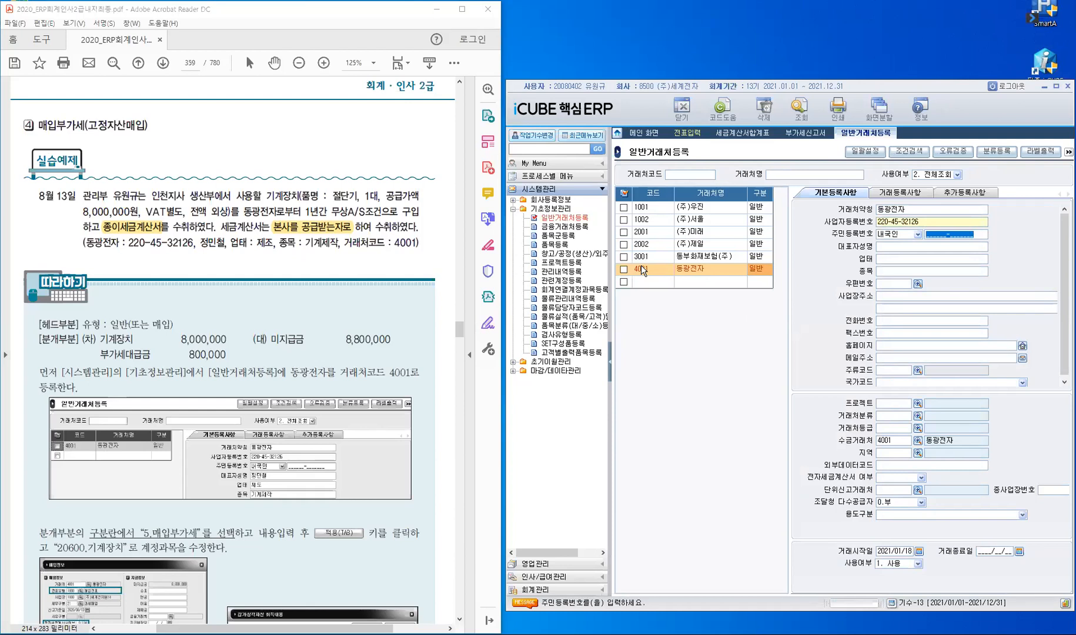
# Step: Fill in the representative's name, business type 제조 and item 기계제작
pyautogui.write('ㅈ')
pyautogui.press('BackSpace')
pyautogui.press('Return')
pyautogui.write('ㅈ')
pyautogui.write('민')
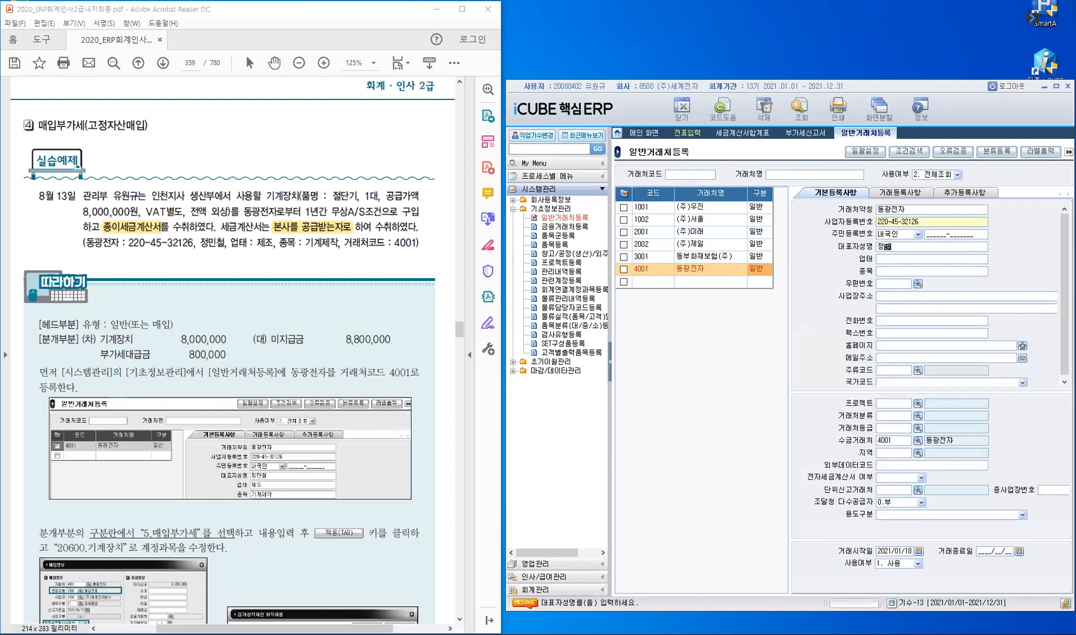
pyautogui.write('ㅊ')
pyautogui.press('Return')
pyautogui.write('제조')
pyautogui.press('Return')
pyautogui.write('계제ㅈㅏㄱ')
pyautogui.press('Return')
pyautogui.press('Return')
# Step: Set e-tax-invoice reflection to 0.미반영, save the 4001 record and reopen it to check
pyautogui.click(896, 477)
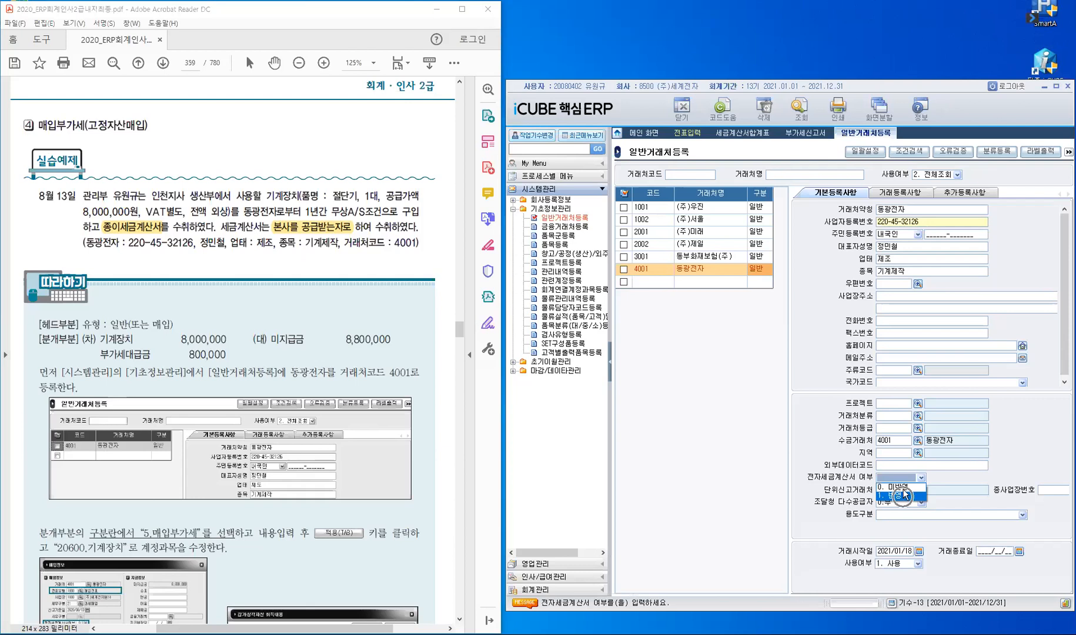
pyautogui.click(898, 487)
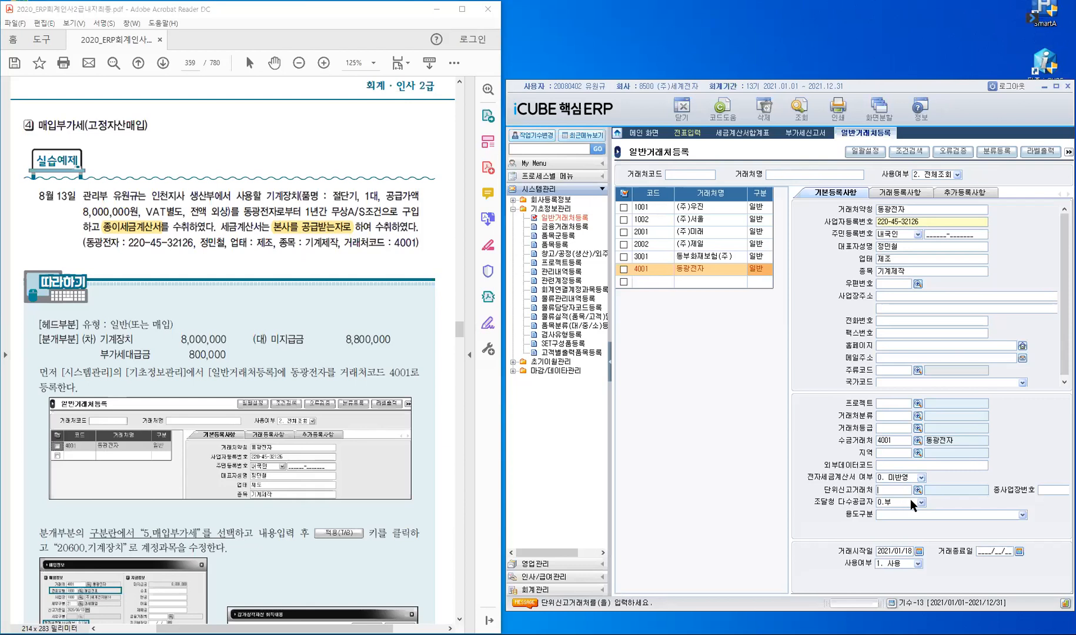
pyautogui.press('Return')
pyautogui.press('Return')
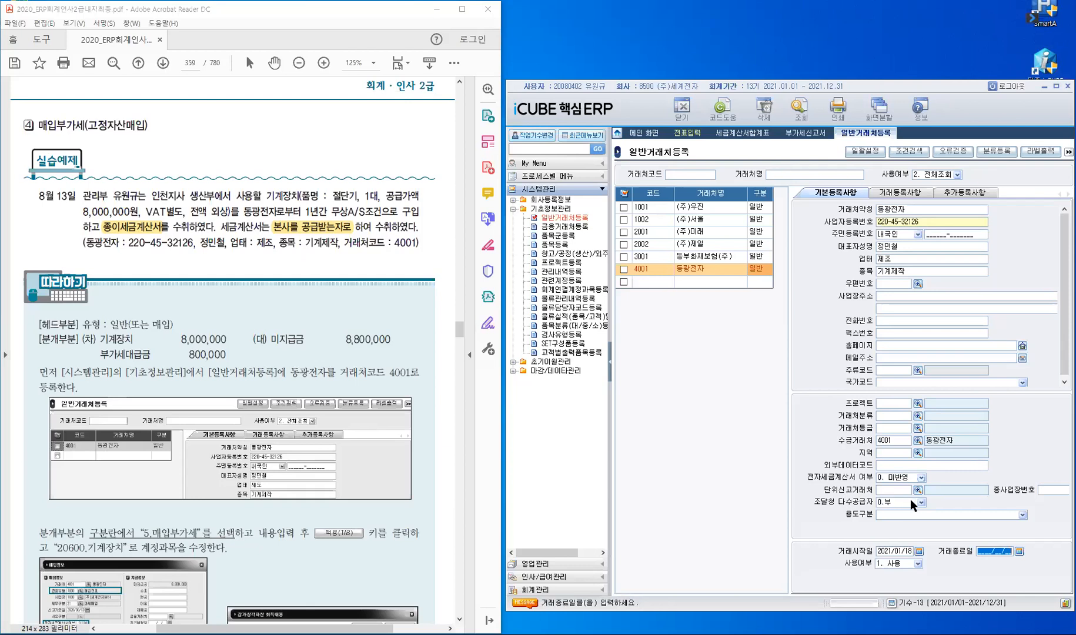
pyautogui.press('Return')
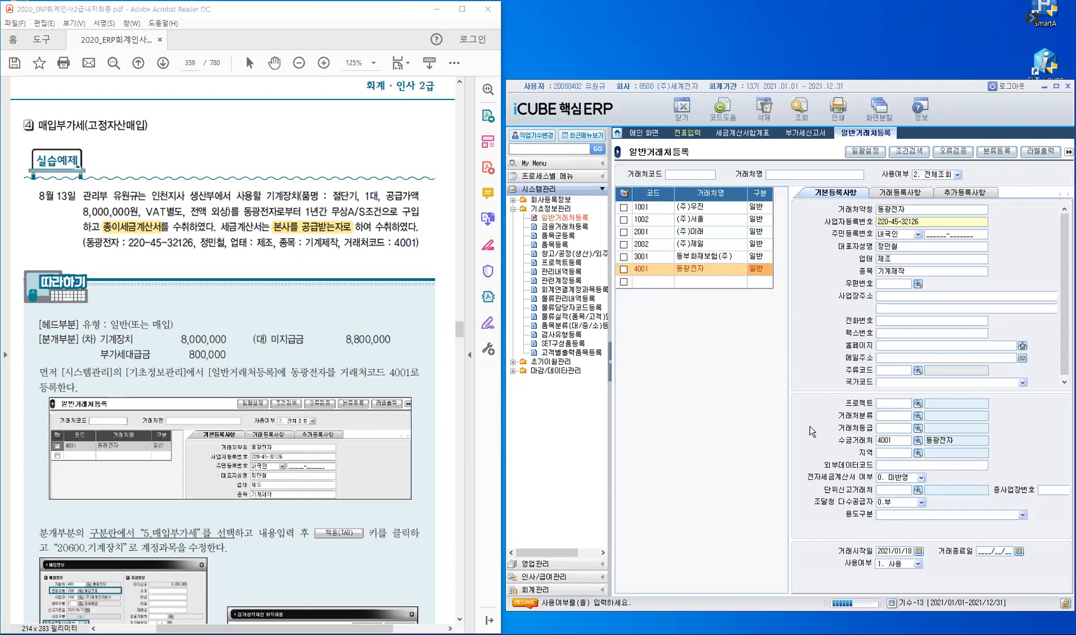
pyautogui.press('Return')
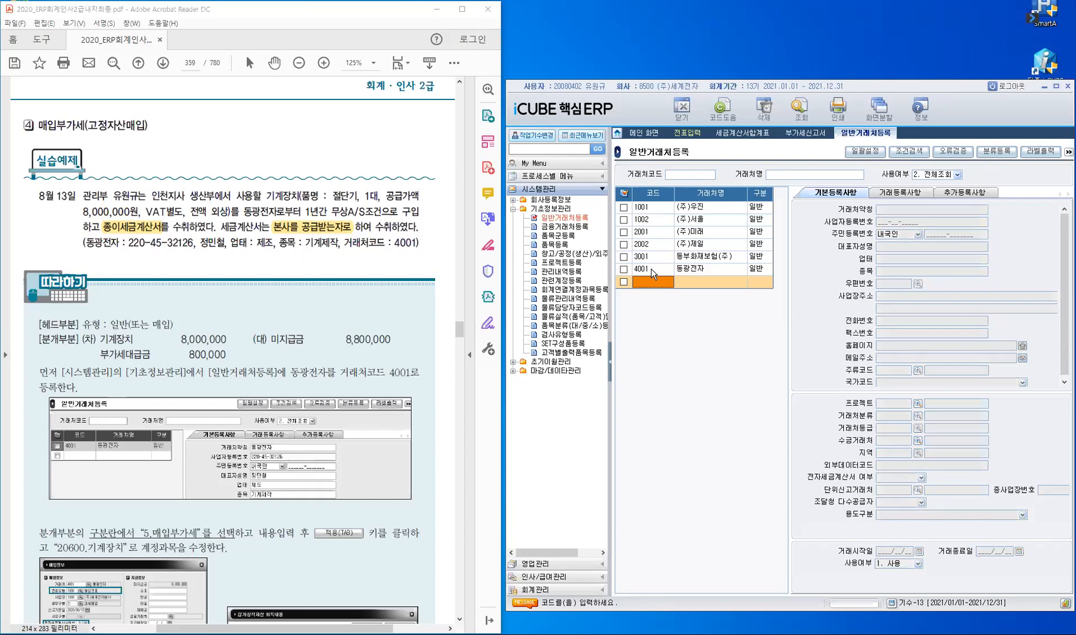
pyautogui.click(653, 272)
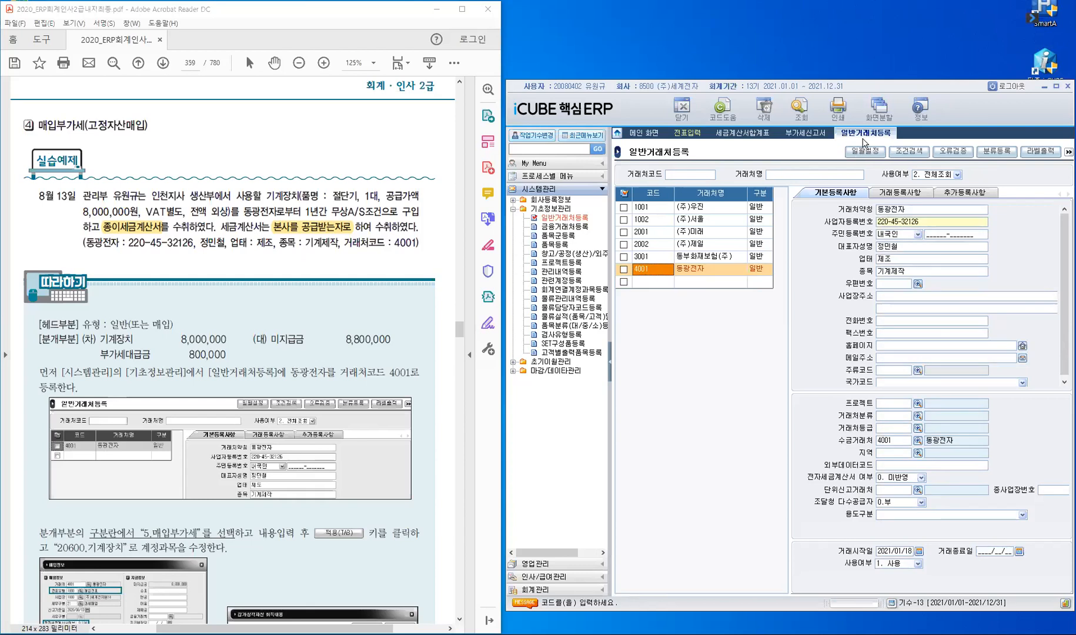
# Step: In 전표입력 enter 구분 5, customer 동광전자 and voucher type 1000 매입전표
pyautogui.click(687, 135)
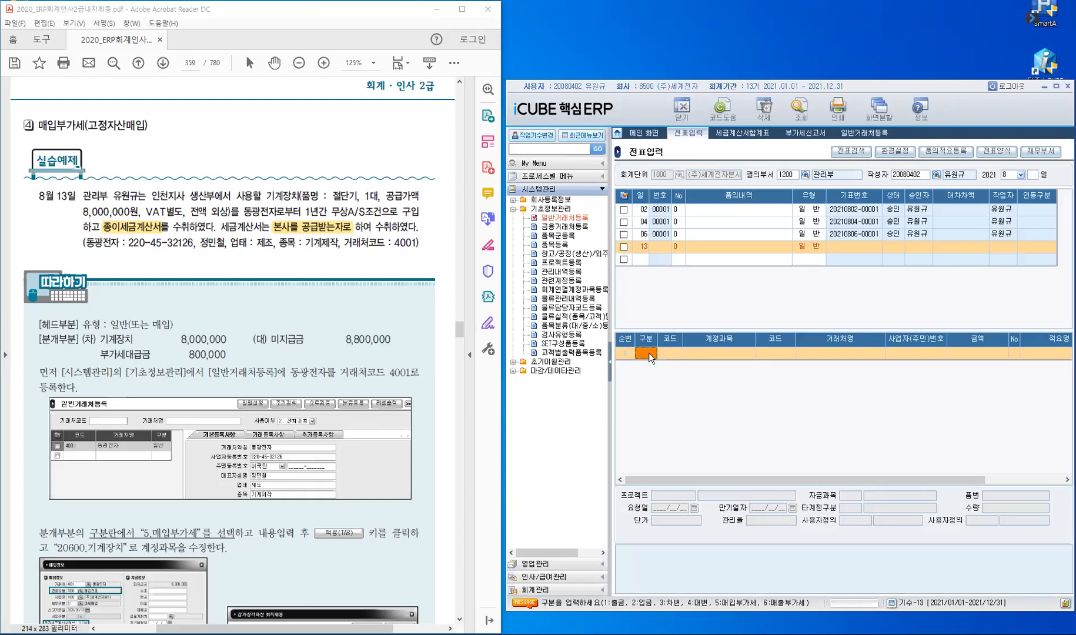
pyautogui.write('5')
pyautogui.press('Return')
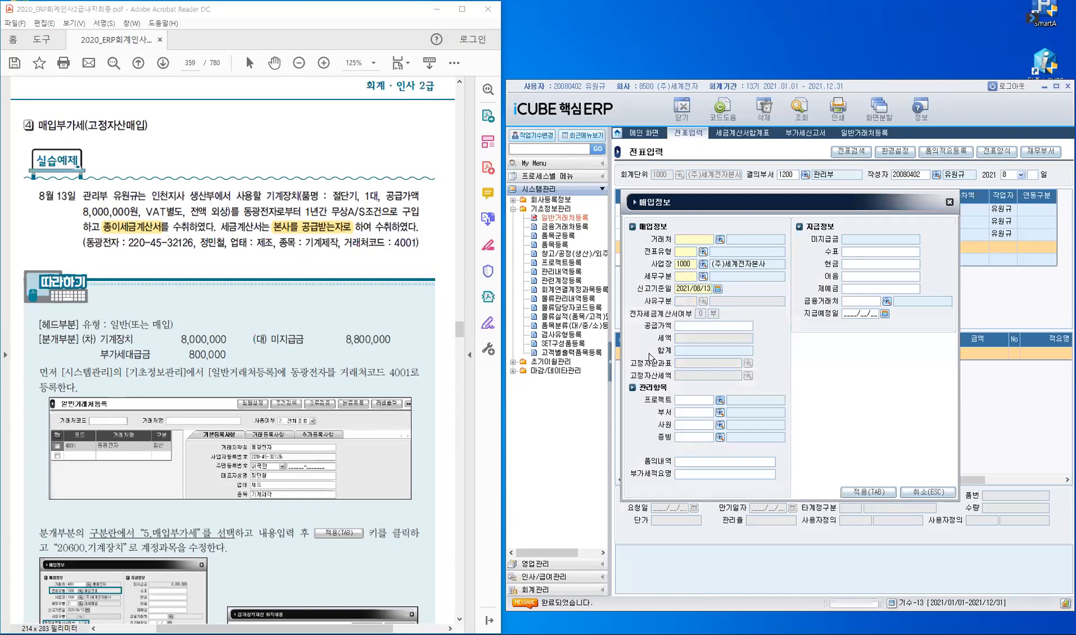
pyautogui.write('동광')
pyautogui.press('Return')
pyautogui.doubleClick(679, 250)
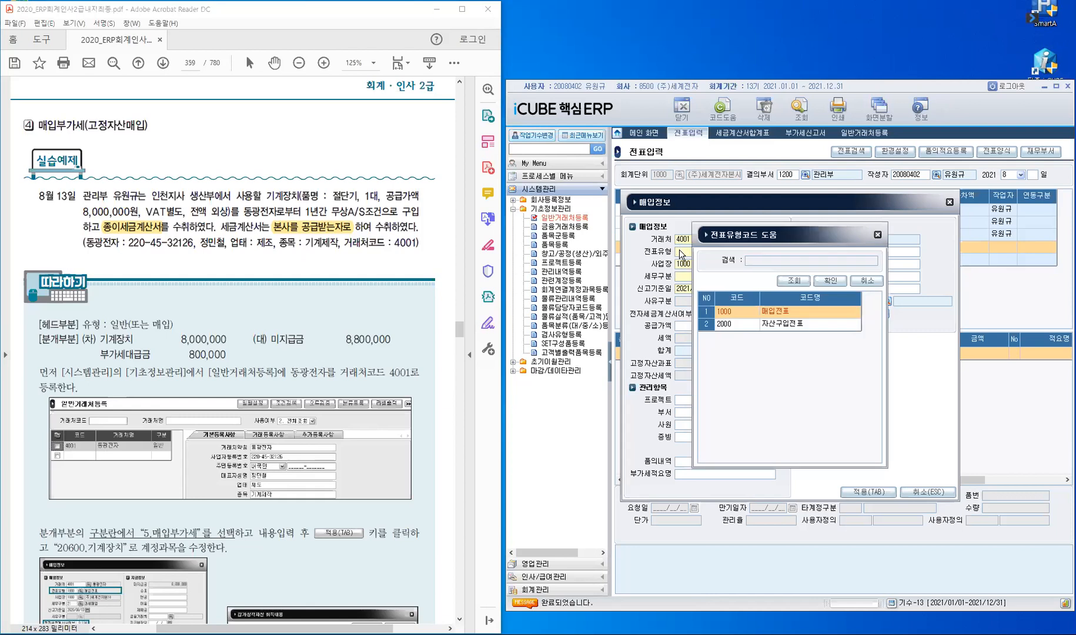
pyautogui.press('Return')
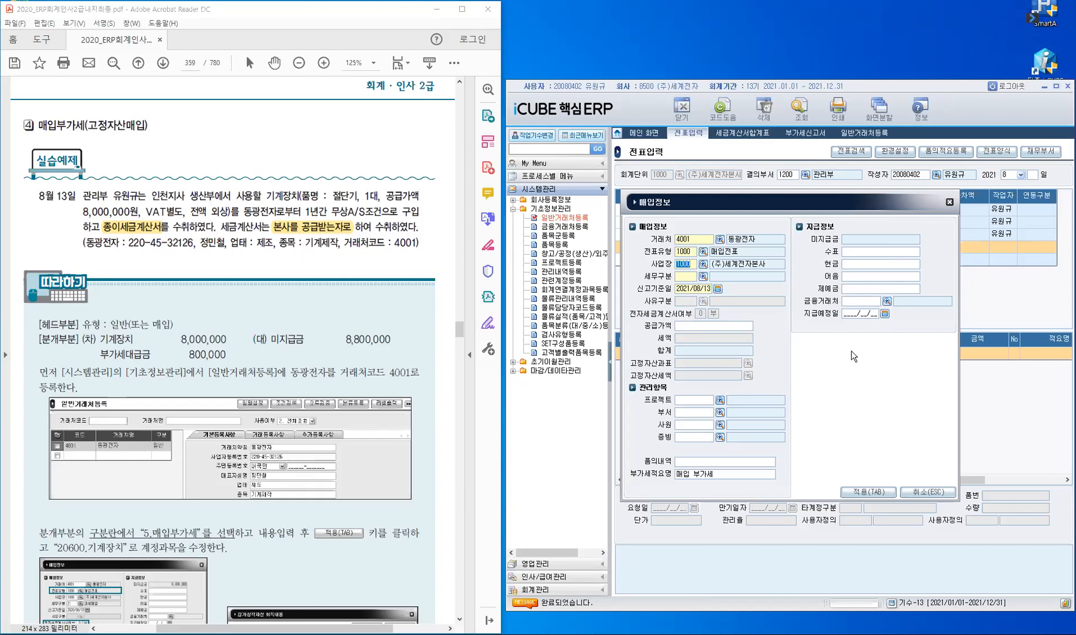
pyautogui.press('Return')
# Step: Set tax category 21 과세매입, date 2021/08/13, supply value 8,000,000 with 800,000 tax
pyautogui.press('F2')
pyautogui.write('21')
pyautogui.press('Return')
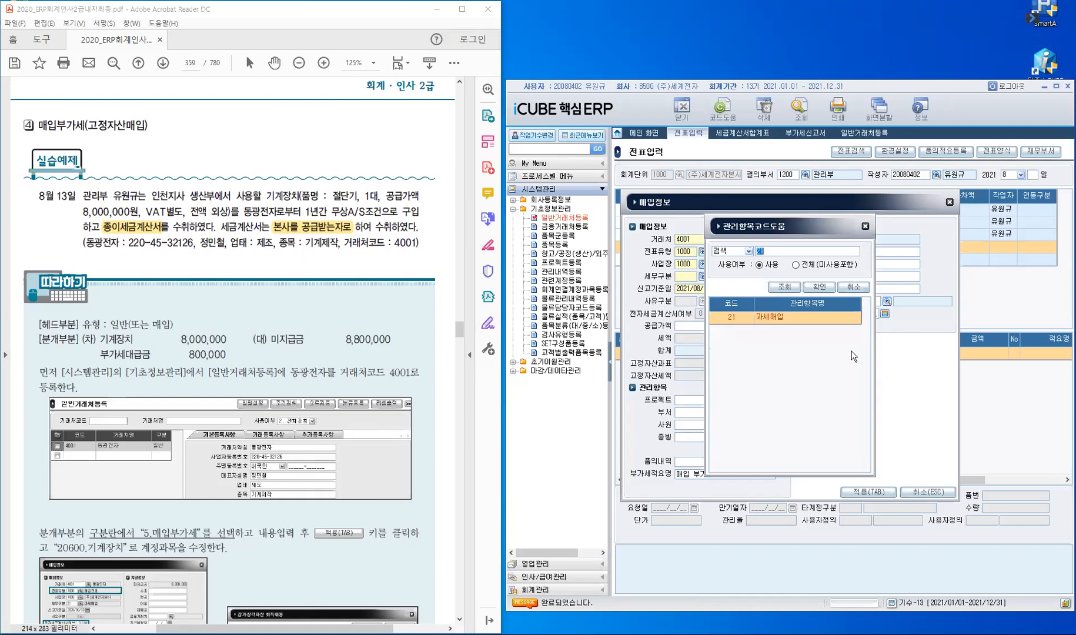
pyautogui.press('Return')
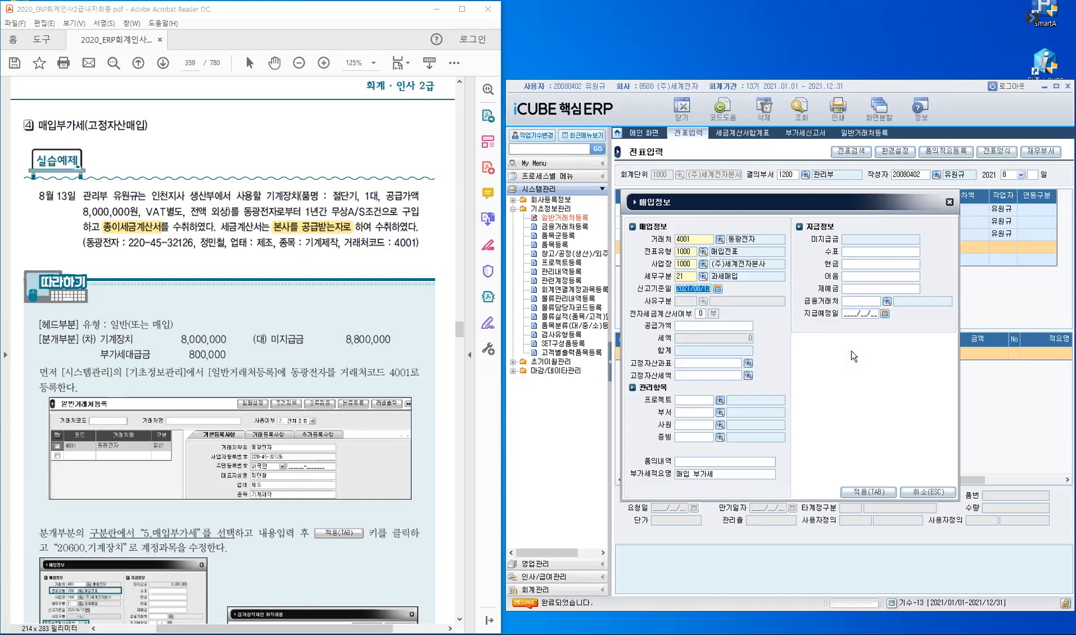
pyautogui.press('Return')
pyautogui.write('8000000')
pyautogui.press('Return')
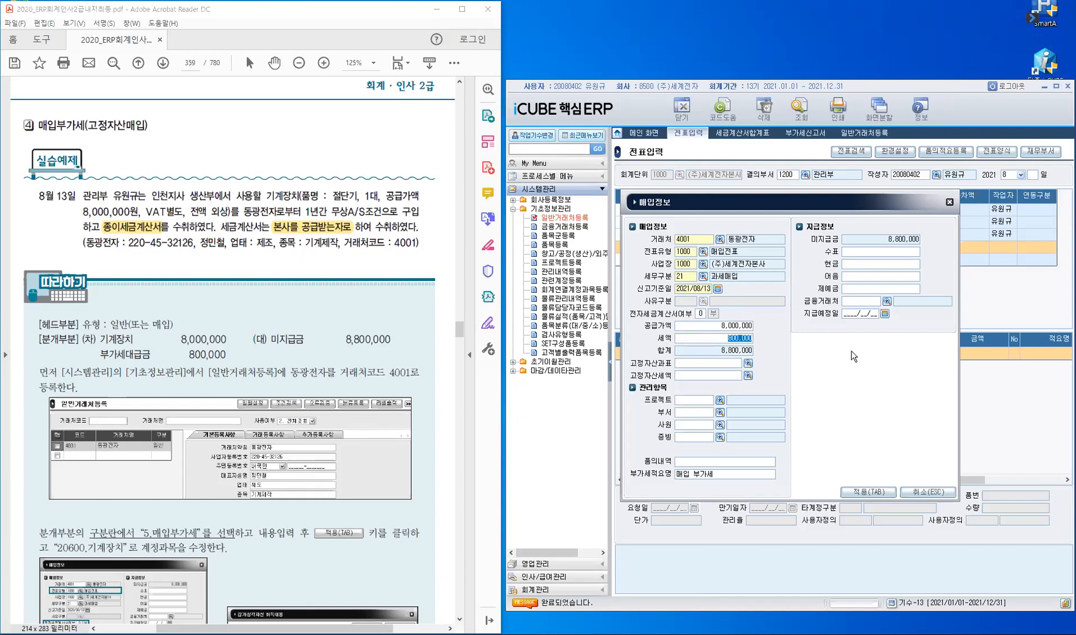
pyautogui.press('Return')
# Step: Record a 기계장치 절단기 worth 8,000,000 (800,000 VAT) in the fixed-asset acquisition details
pyautogui.press('F2')
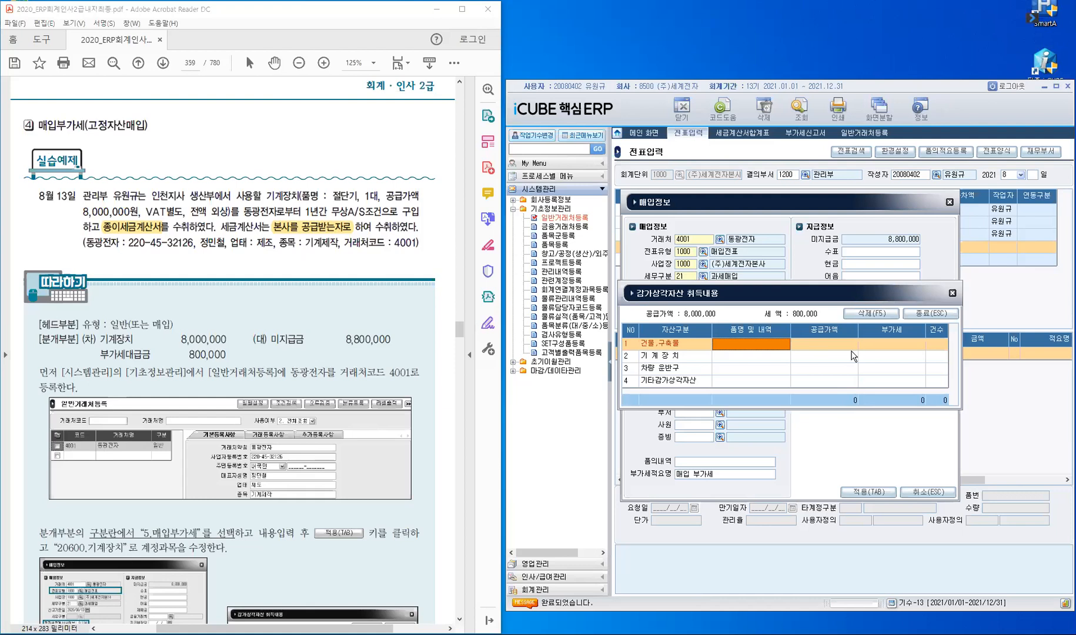
pyautogui.click(853, 356)
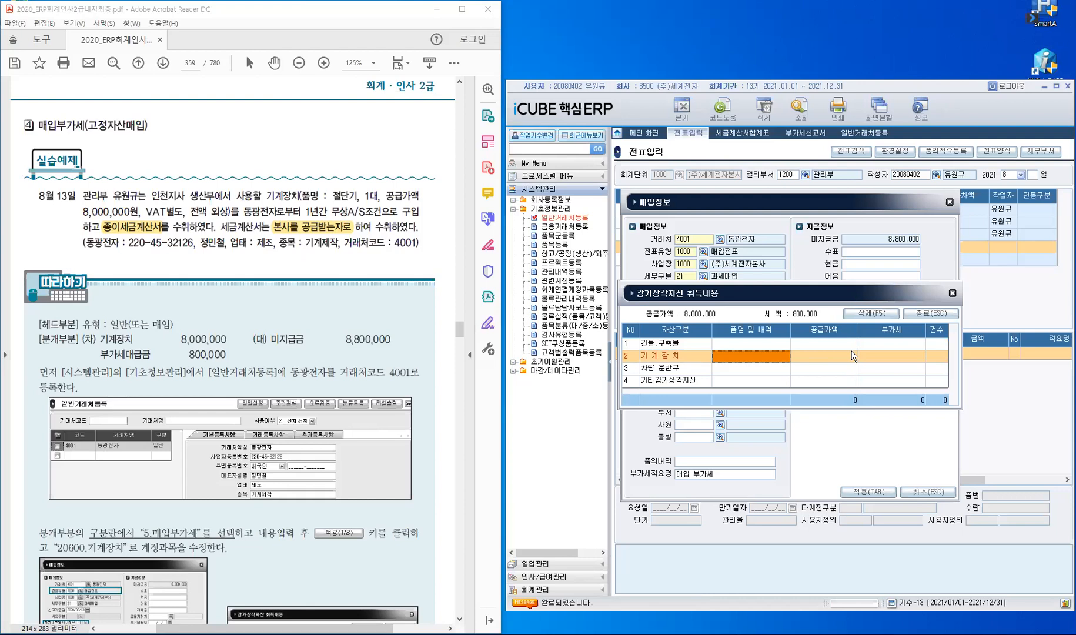
pyautogui.write('저ㄹ단기')
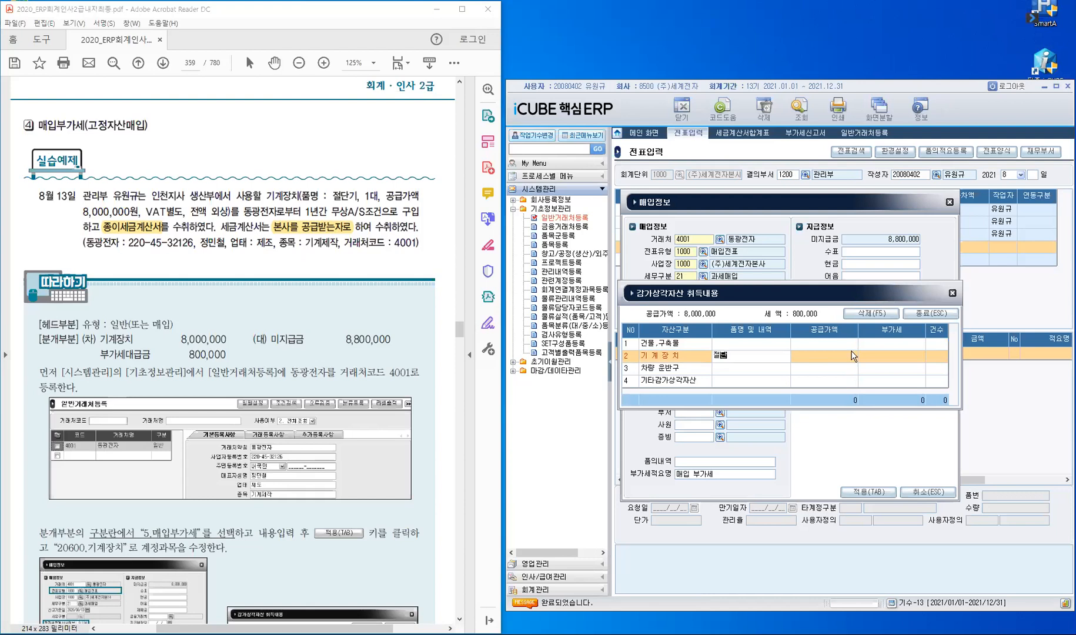
pyautogui.click(851, 350)
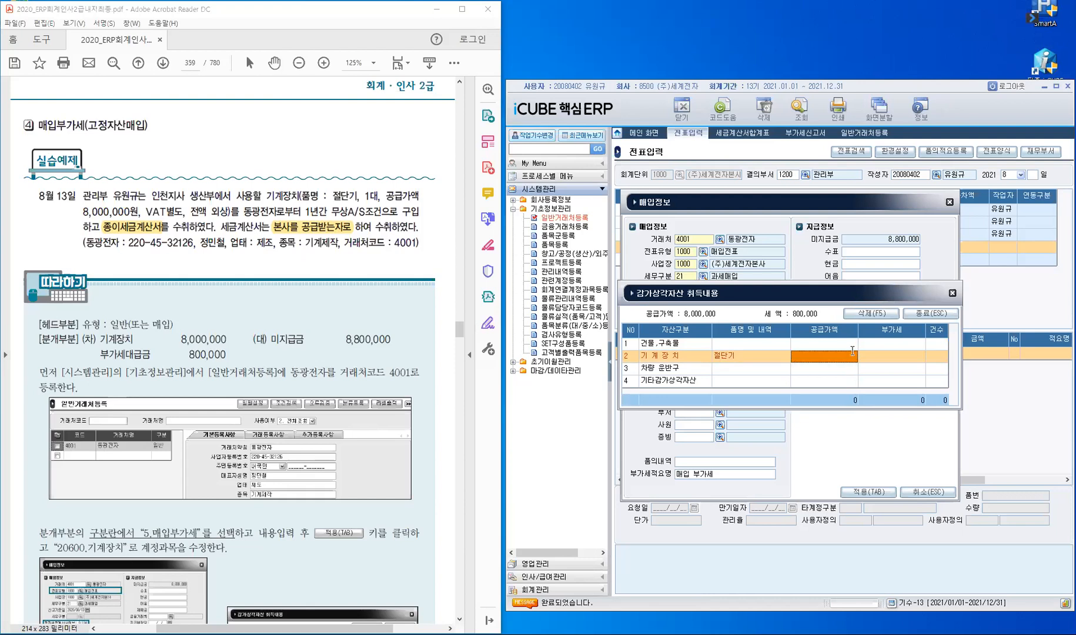
pyautogui.press('Return')
pyautogui.press('Return')
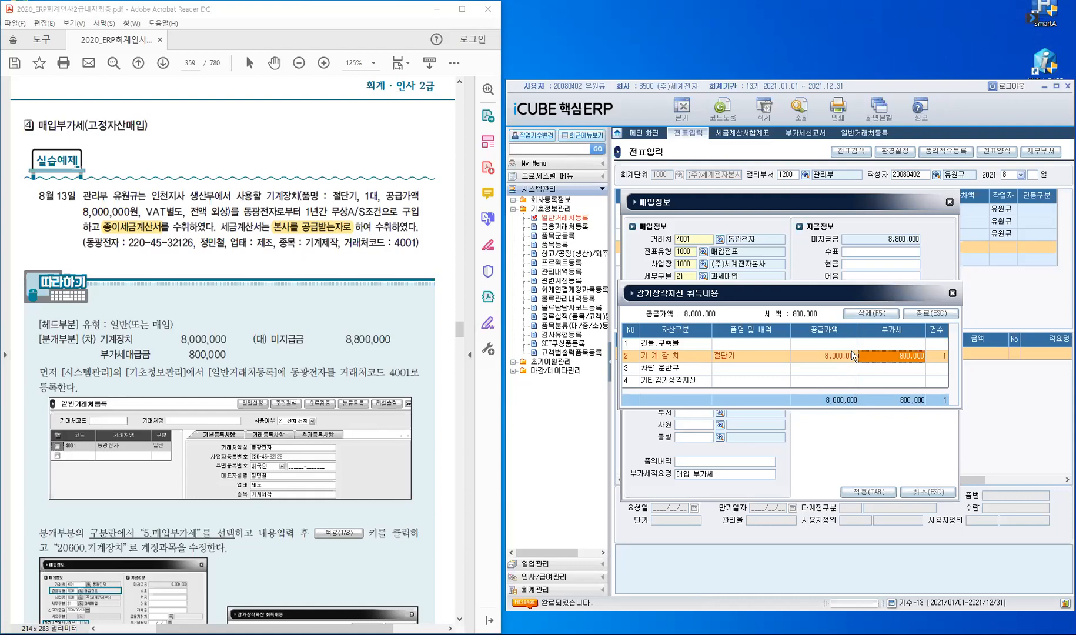
pyautogui.press('Return')
pyautogui.press('Return')
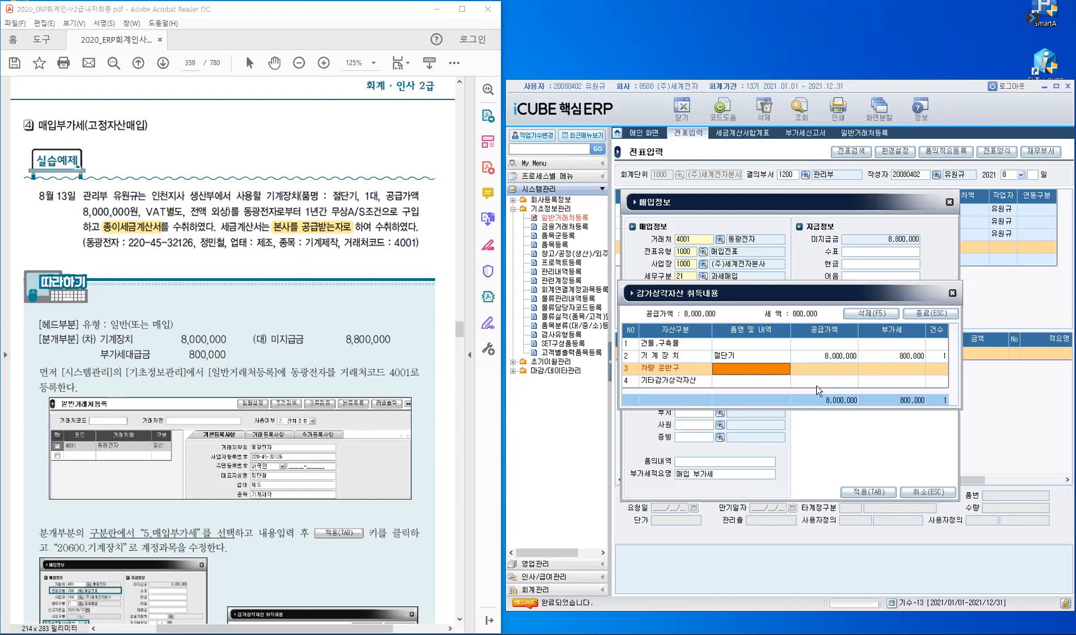
pyautogui.click(939, 317)
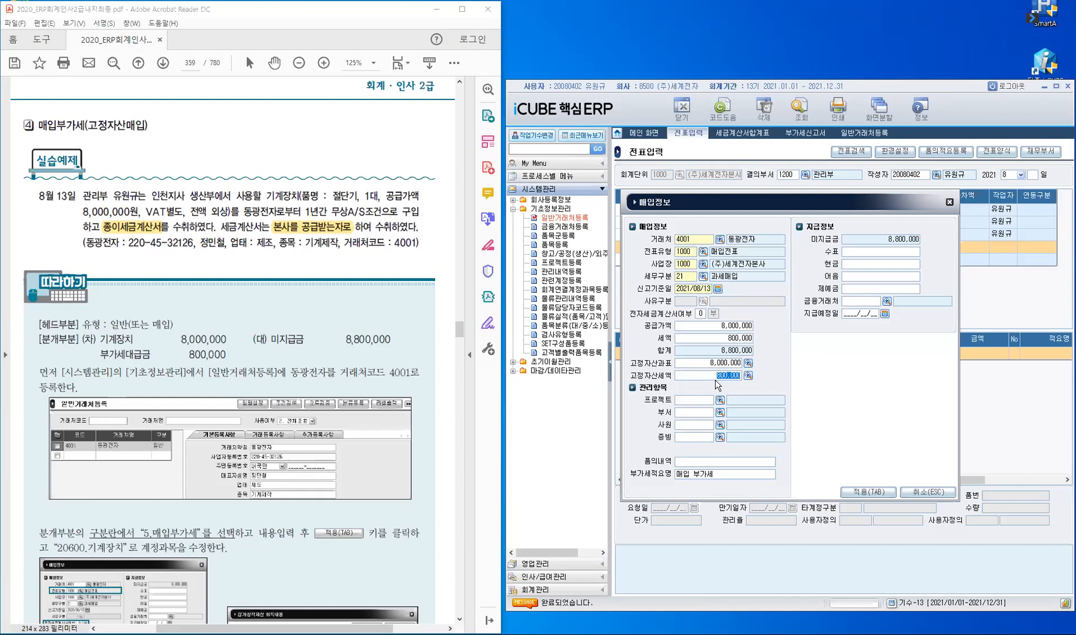
# Step: Enter department 생산부 and evidence 1 세금계산서, then apply to generate the journal lines
pyautogui.press('Return')
pyautogui.write('ㅅㅐㅇㅅㅏㄴㅂㅜ')
pyautogui.press('Return')
pyautogui.write('1')
pyautogui.press('Return')
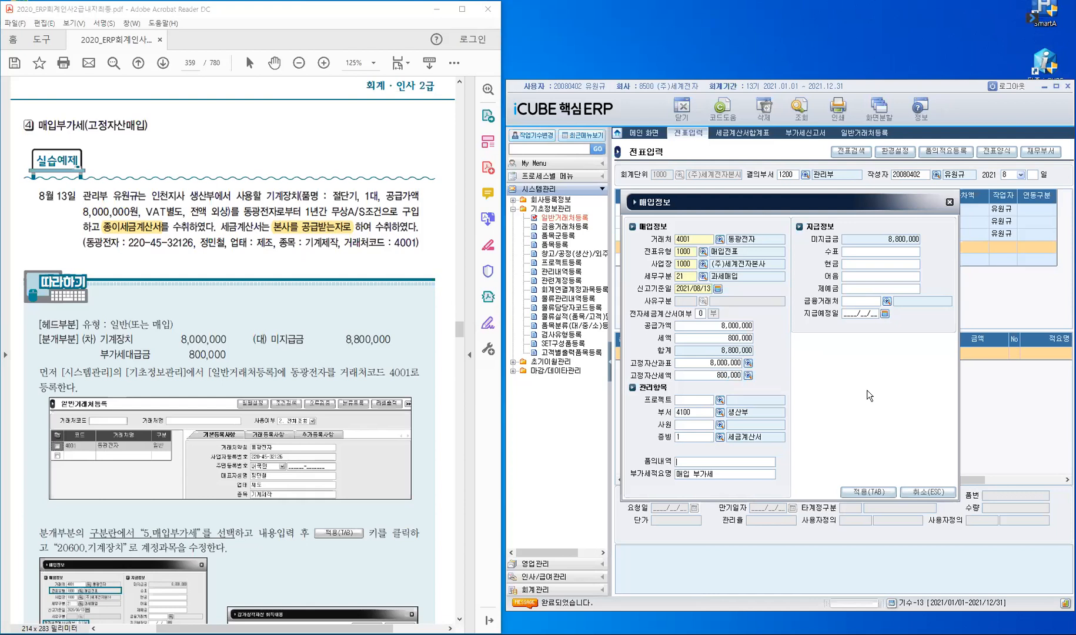
pyautogui.press('Return')
pyautogui.press('Return')
pyautogui.moveTo(211, 212); pyautogui.dragTo(230, 211)
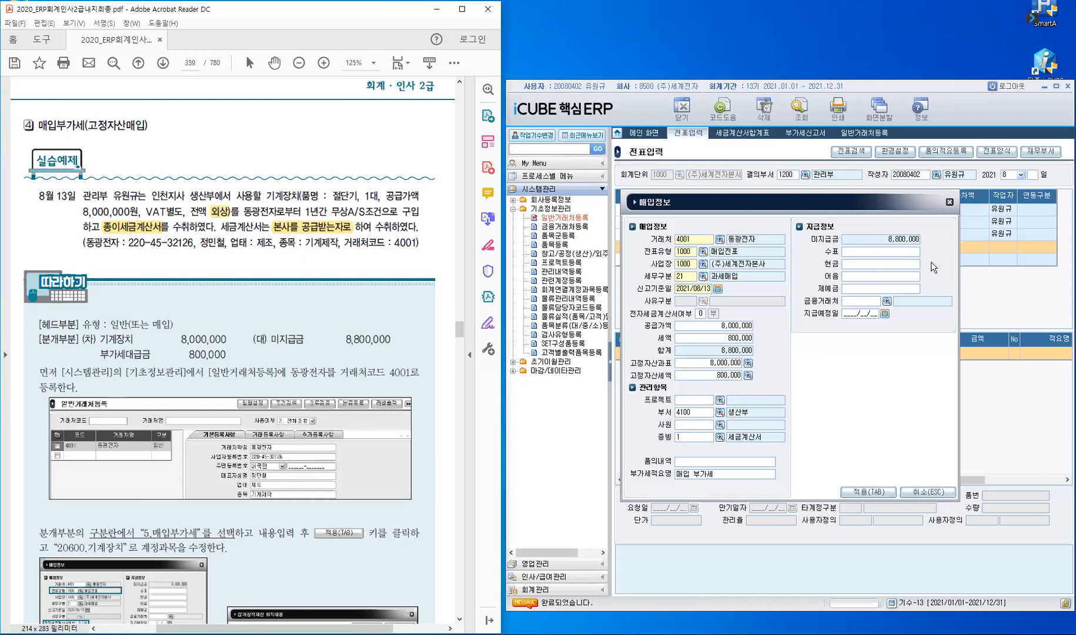
pyautogui.click(874, 494)
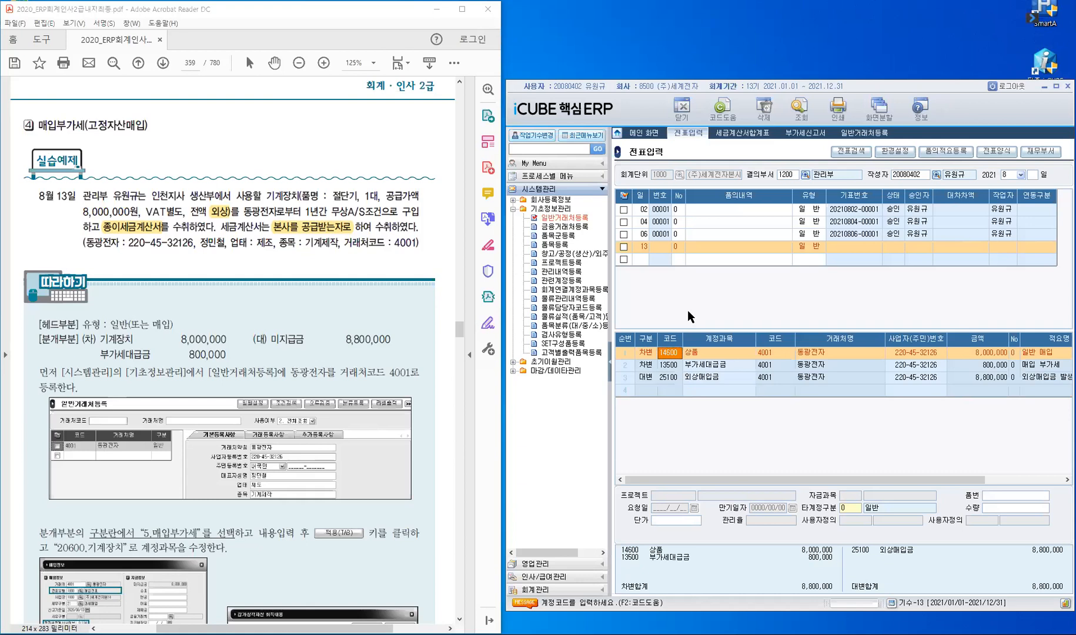
# Step: Change row 1's account to 20600 기계장치 with evidence 1 and department 생산부
pyautogui.click(609, 364)
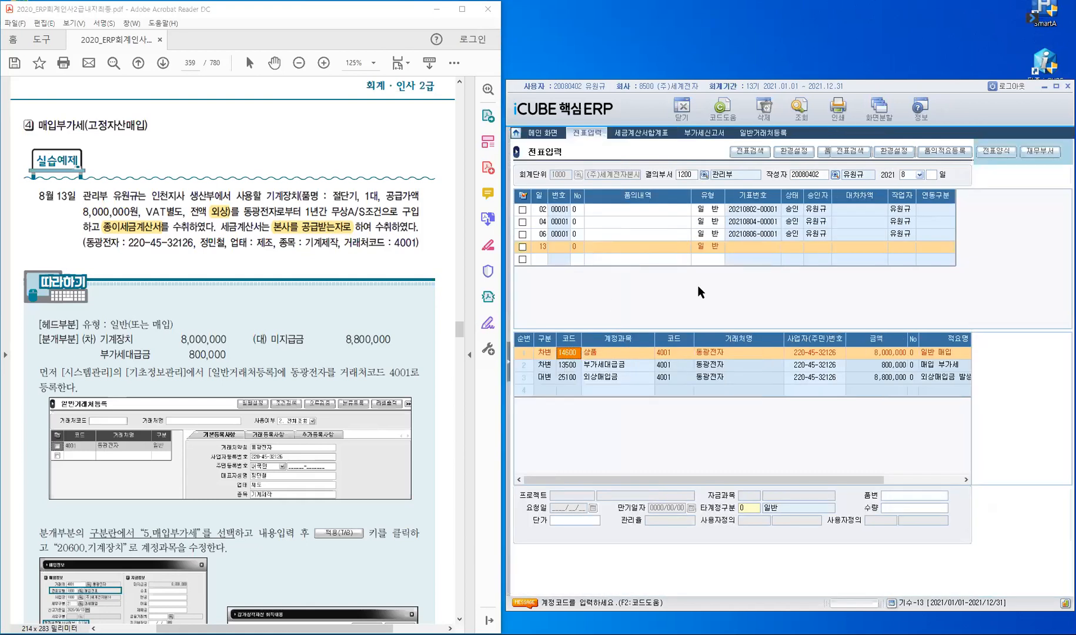
pyautogui.write('20600')
pyautogui.press('Return')
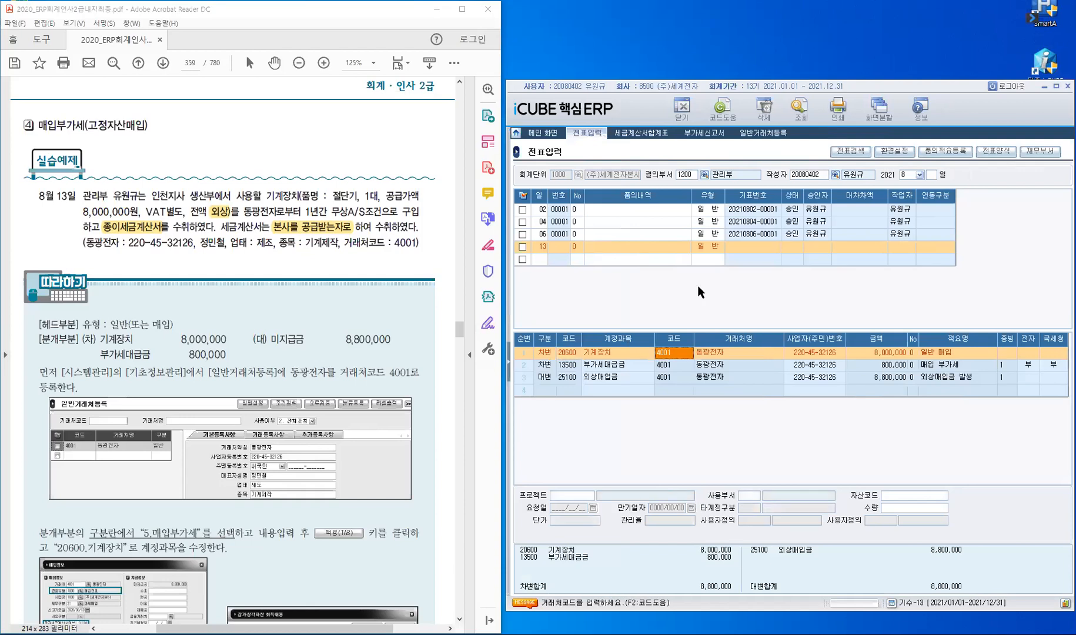
pyautogui.press('Return')
pyautogui.press('Return')
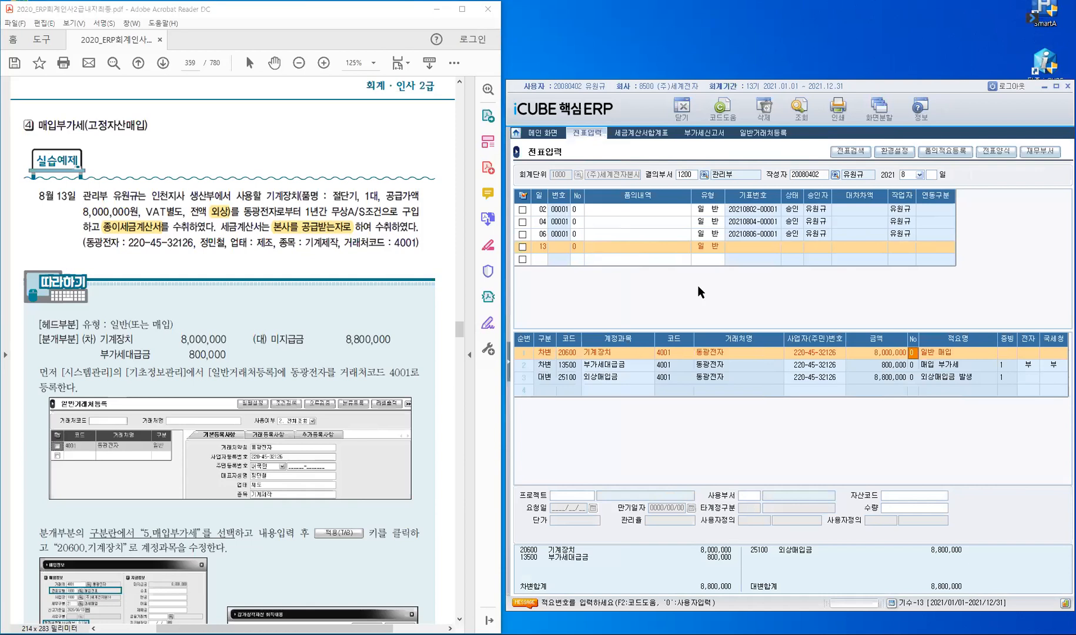
pyautogui.press('Return')
pyautogui.write('1')
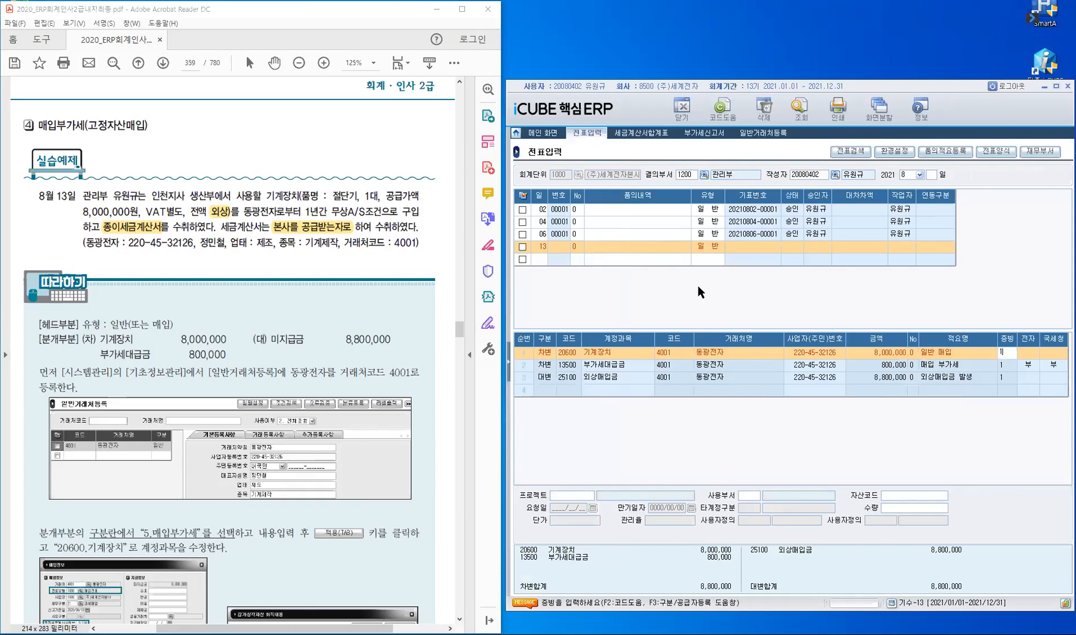
pyautogui.press('Return')
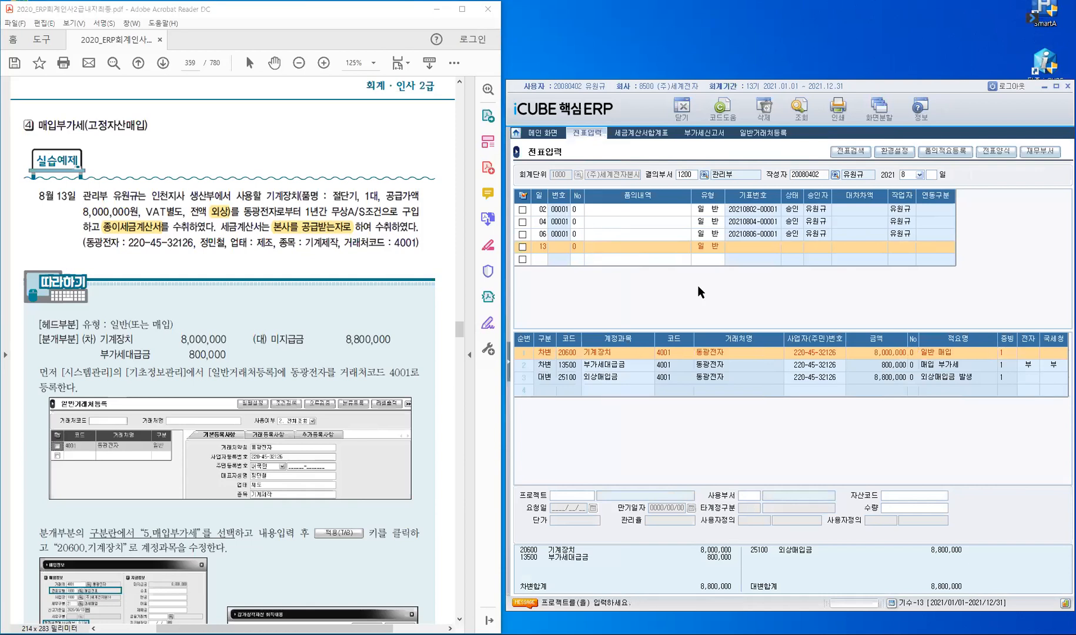
pyautogui.press('Return')
pyautogui.write('생산')
pyautogui.press('Return')
pyautogui.press('Return')
# Step: Confirm the 13500 부가세대급금 line's VAT details: place 1000, 21 과세매입, supply 8,000,000
pyautogui.write('1')
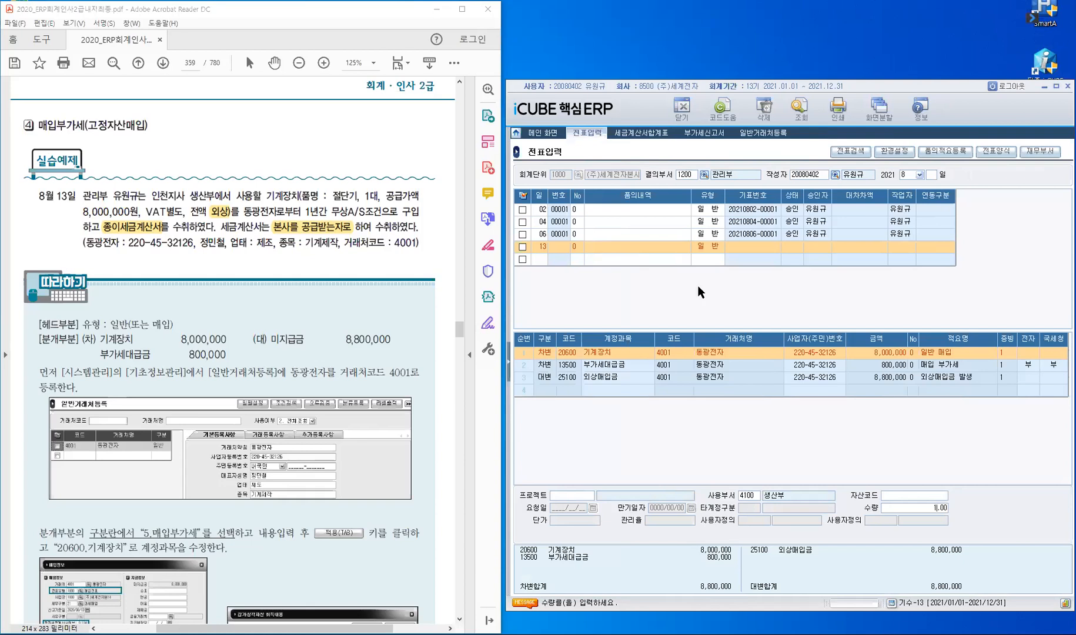
pyautogui.press('Return')
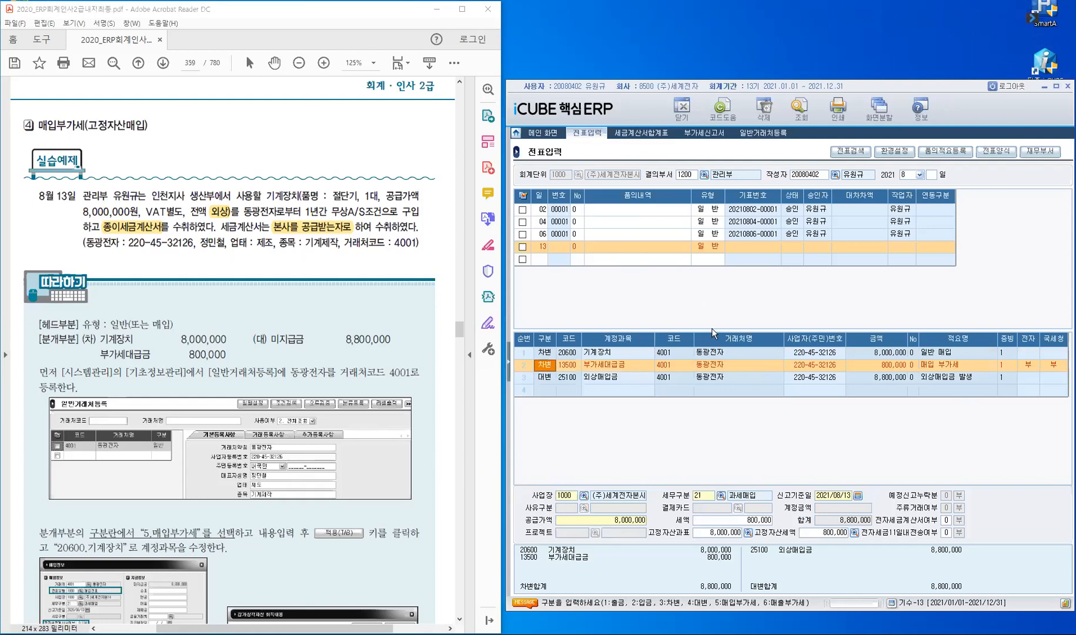
pyautogui.press('Return')
pyautogui.press('Return')
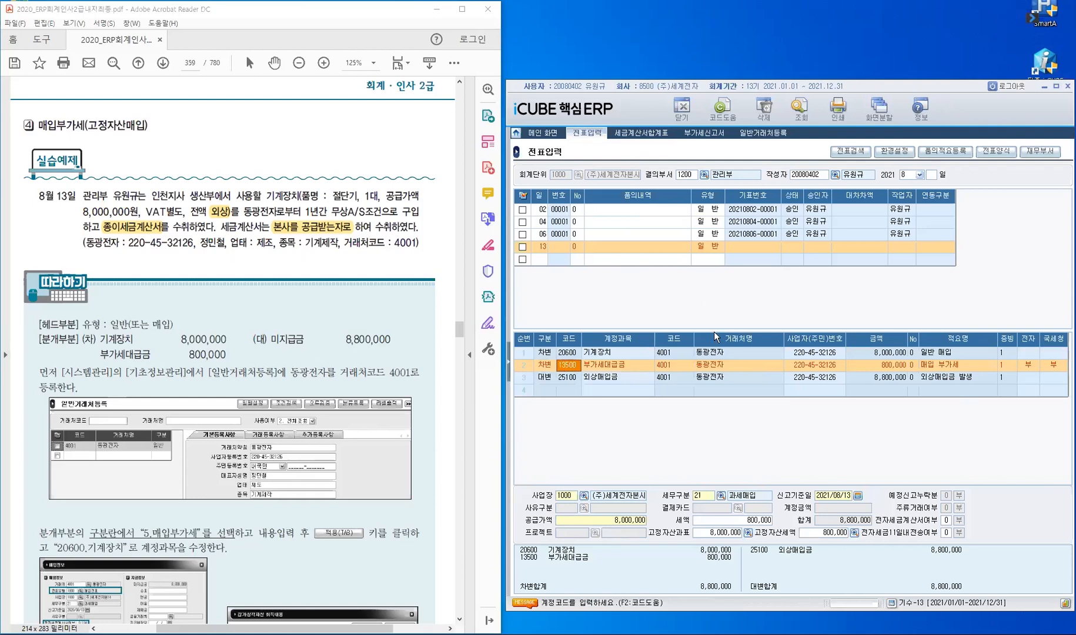
pyautogui.press('Return')
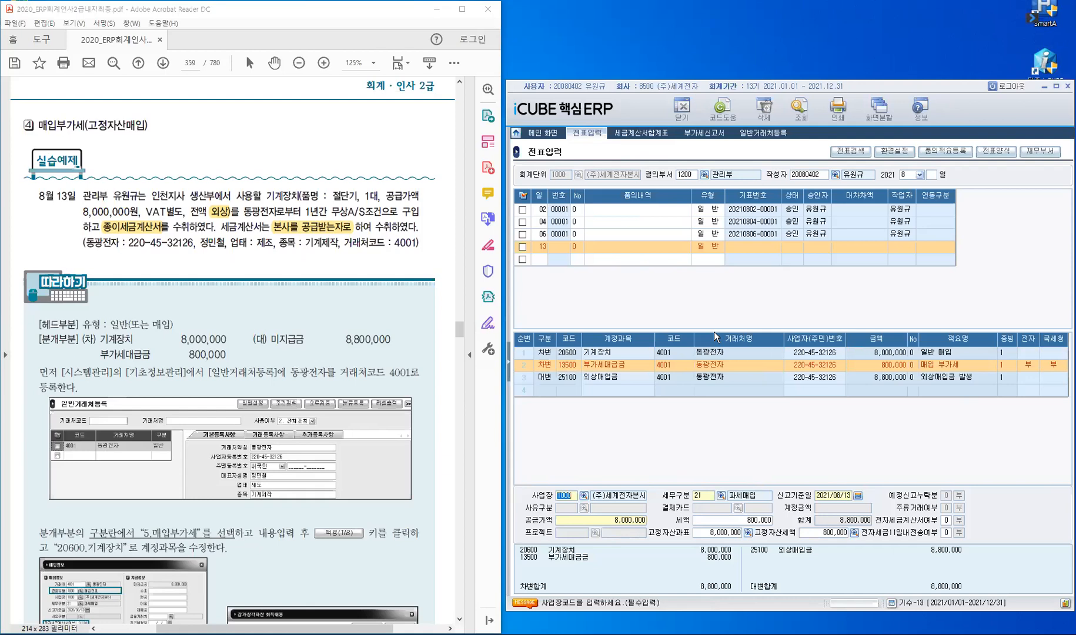
pyautogui.press('Return')
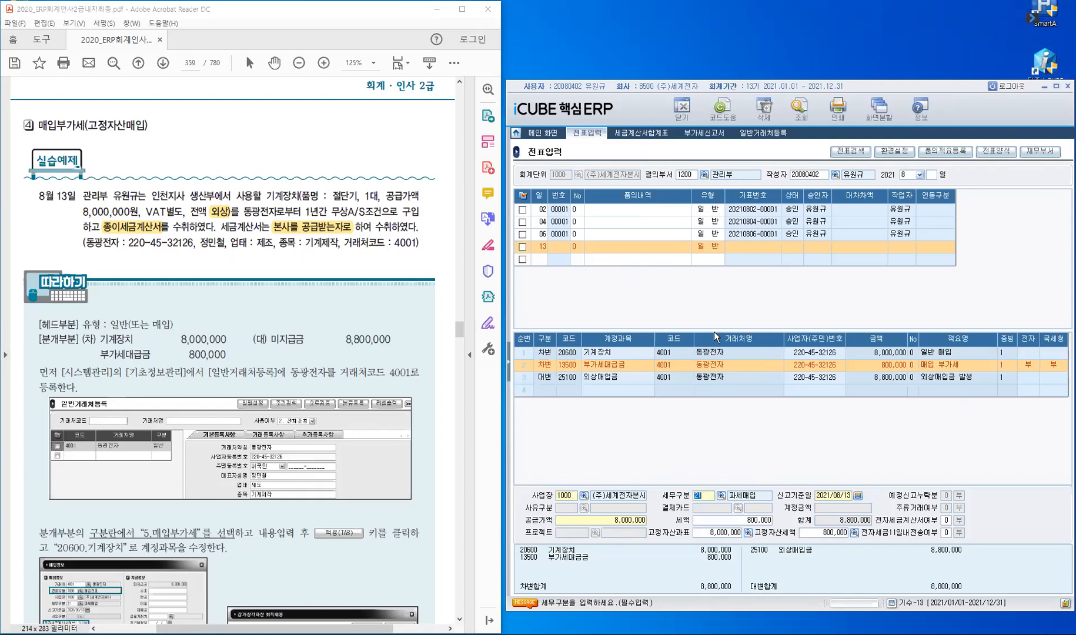
pyautogui.press('Return')
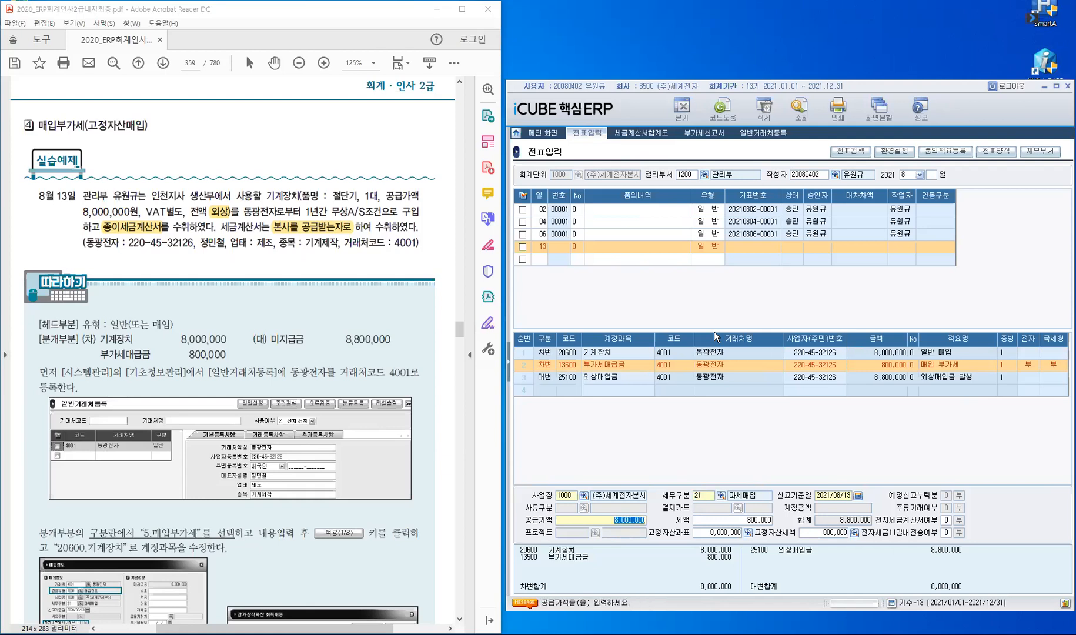
pyautogui.press('Return')
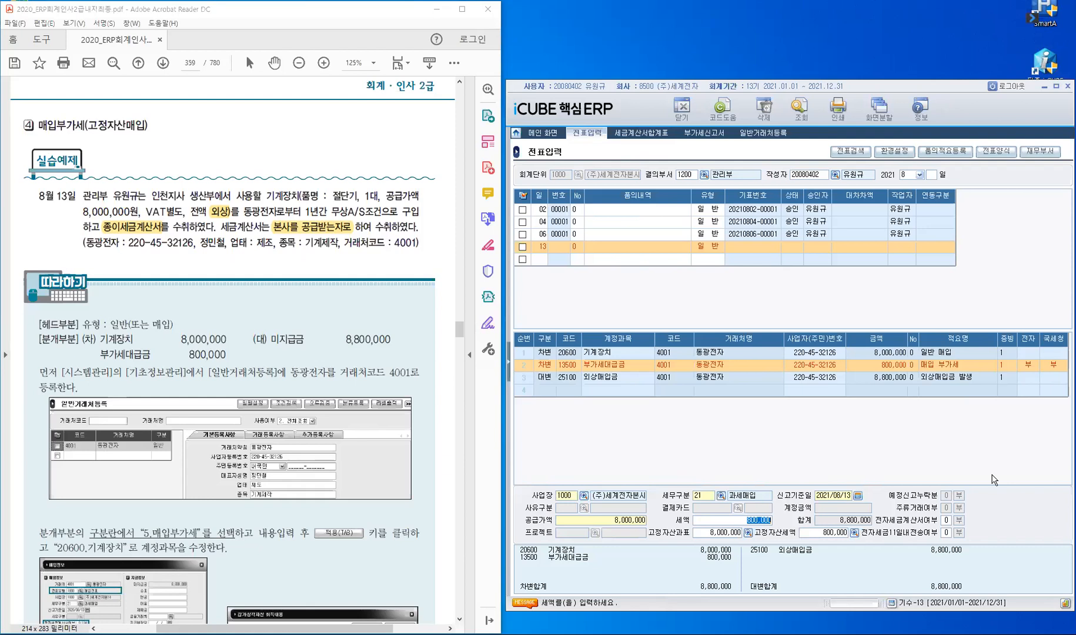
# Step: Keep the 800,000 tax and change the third line's account to 25300 미지급금 for 동광전자
pyautogui.press('Return')
pyautogui.press('Return')
pyautogui.press('Return')
pyautogui.press('Return')
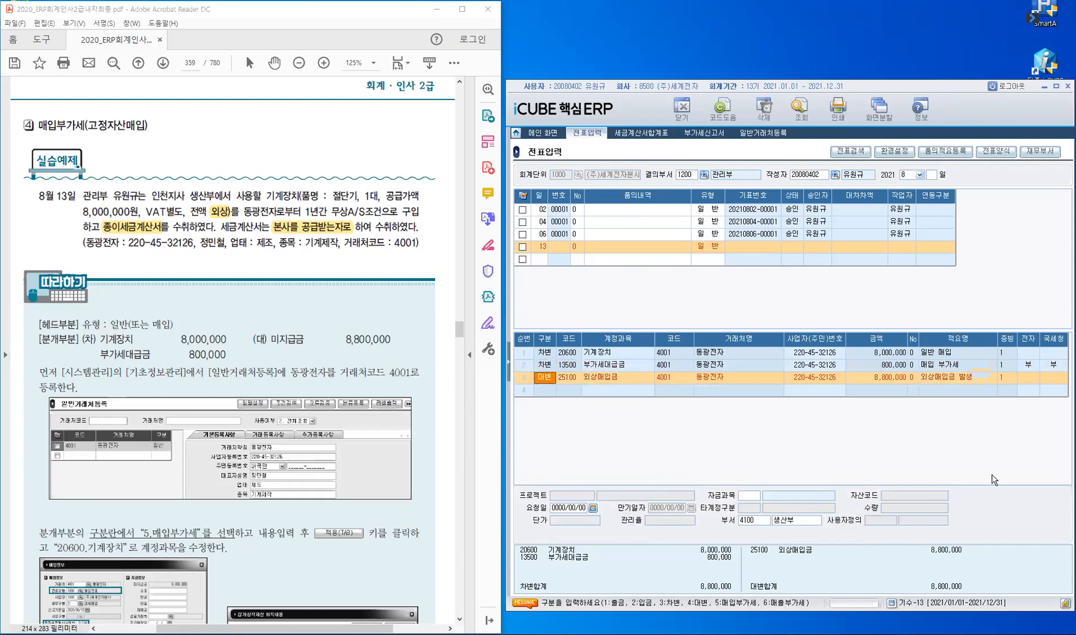
pyautogui.press('Return')
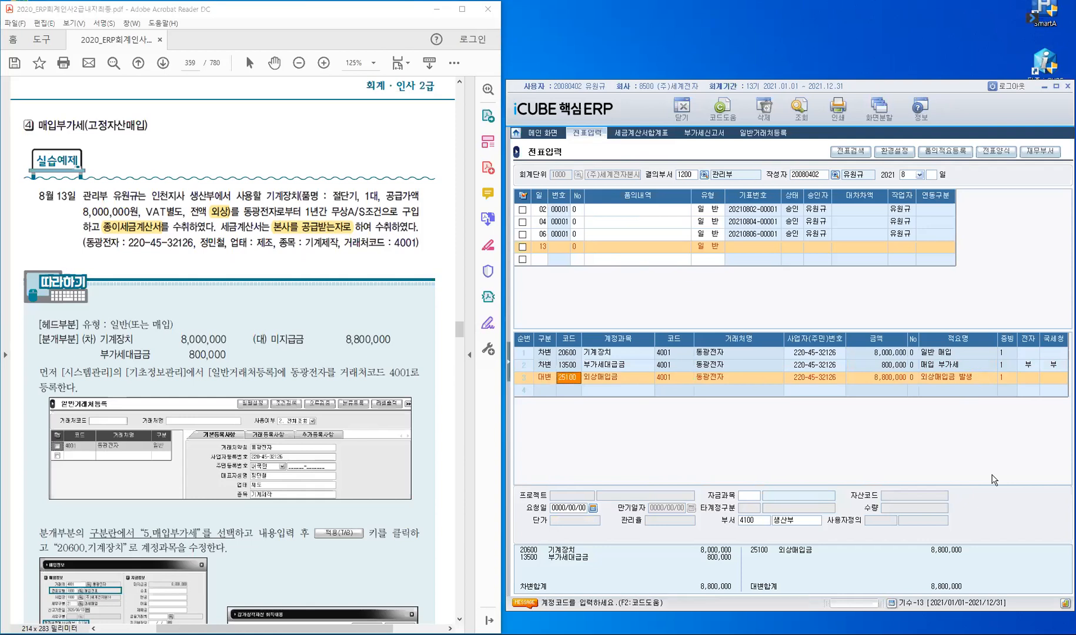
pyautogui.write('253')
pyautogui.press('Return')
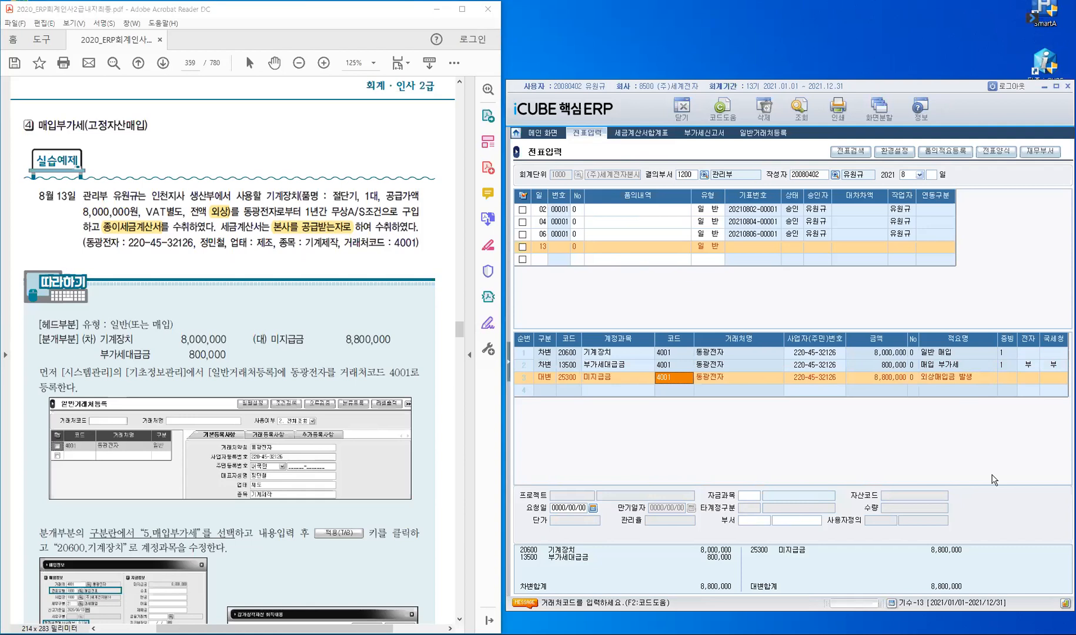
pyautogui.press('Return')
pyautogui.press('Return')
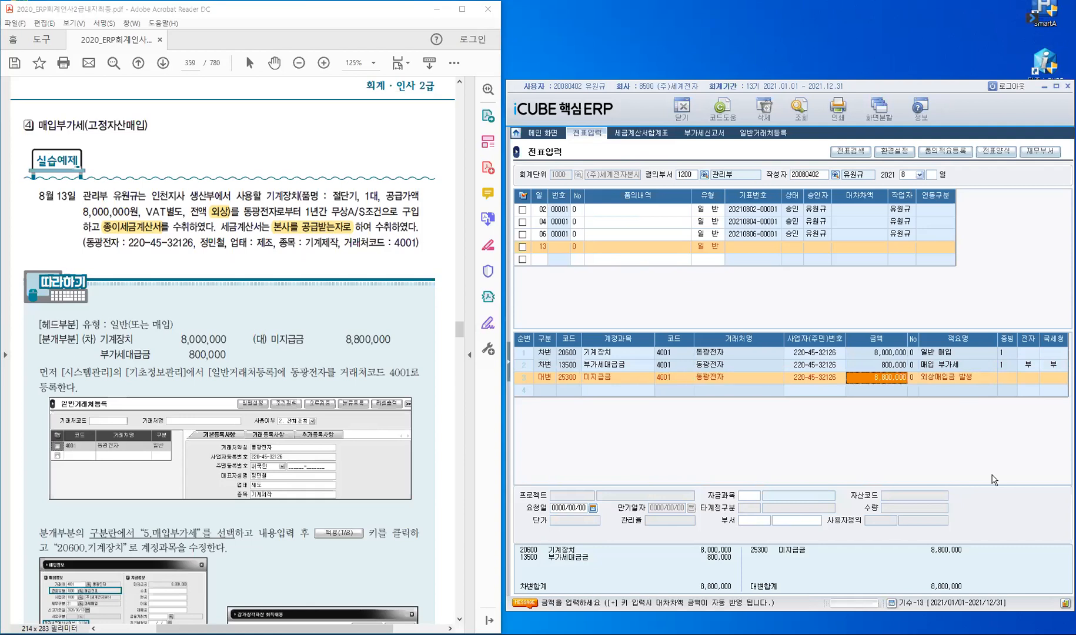
pyautogui.press('Return')
pyautogui.press('Return')
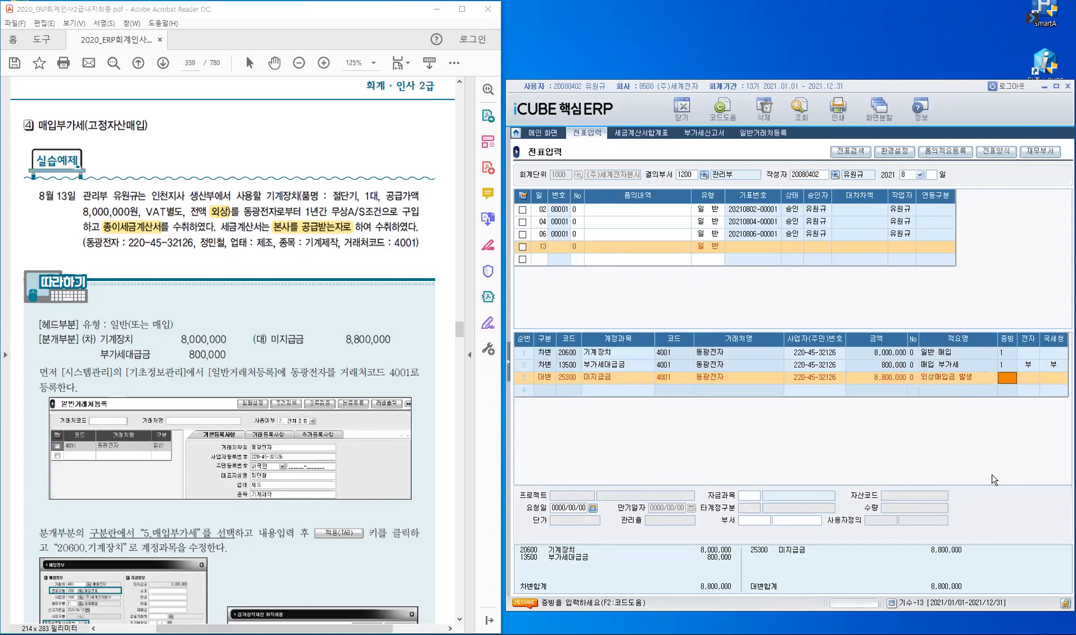
# Step: Give the credit line evidence 1 and department 생산부 (4100), then save the voucher
pyautogui.write('1')
pyautogui.press('Return')
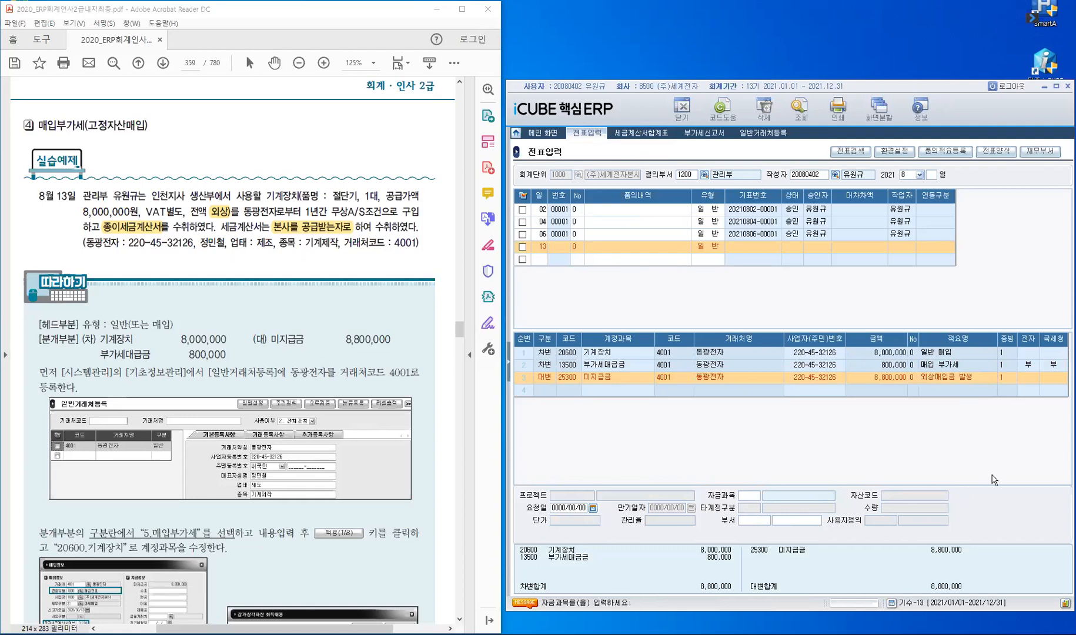
pyautogui.press('Return')
pyautogui.write('생산ㅂㅜ')
pyautogui.press('Return')
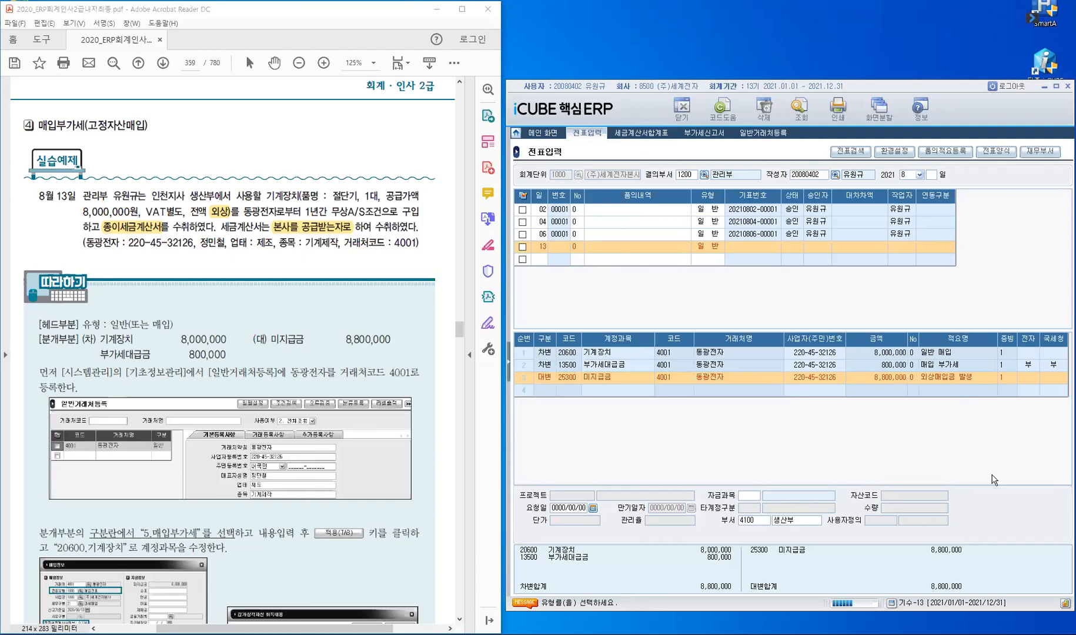
pyautogui.press('Return')
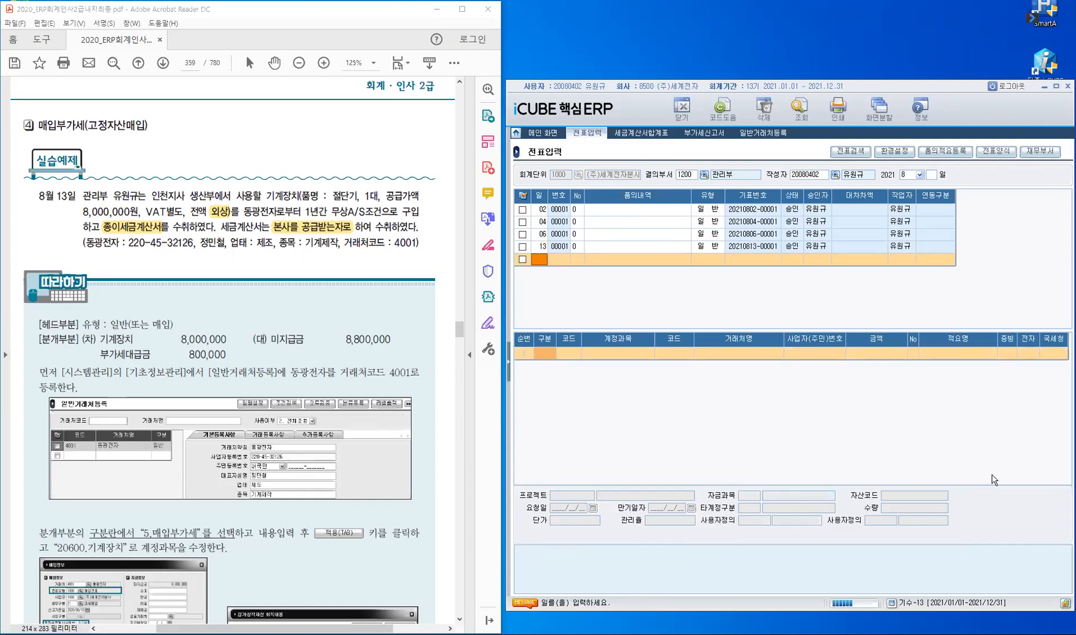
# Step: Reopen the saved 8/13 voucher's 부가세대급금 tax details and mark the textbook's fixed-asset purchase note
pyautogui.press('Up')
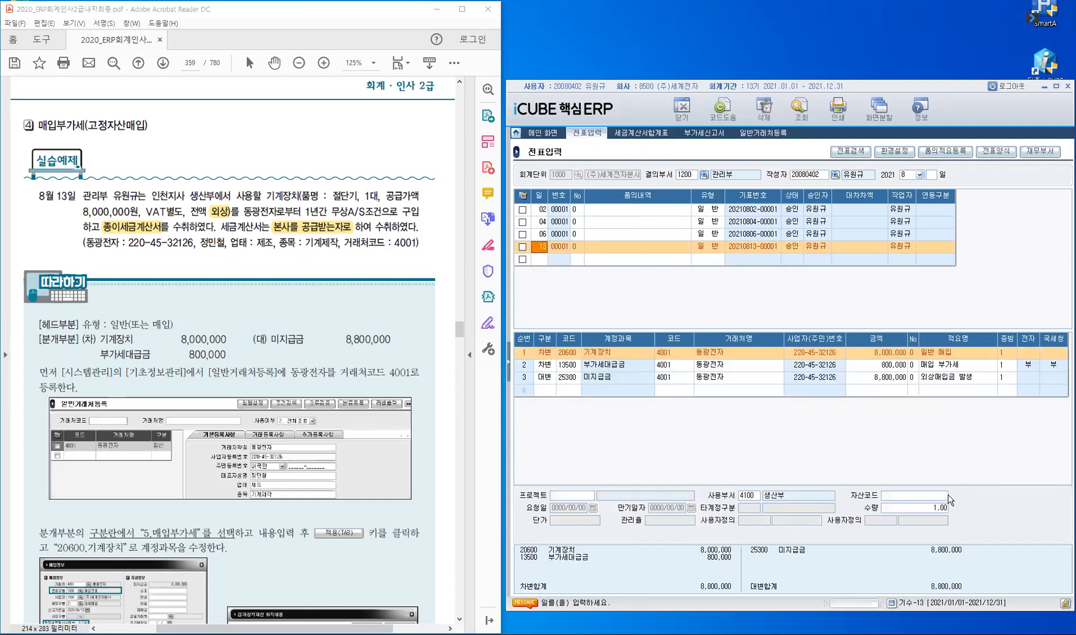
pyautogui.click(564, 366)
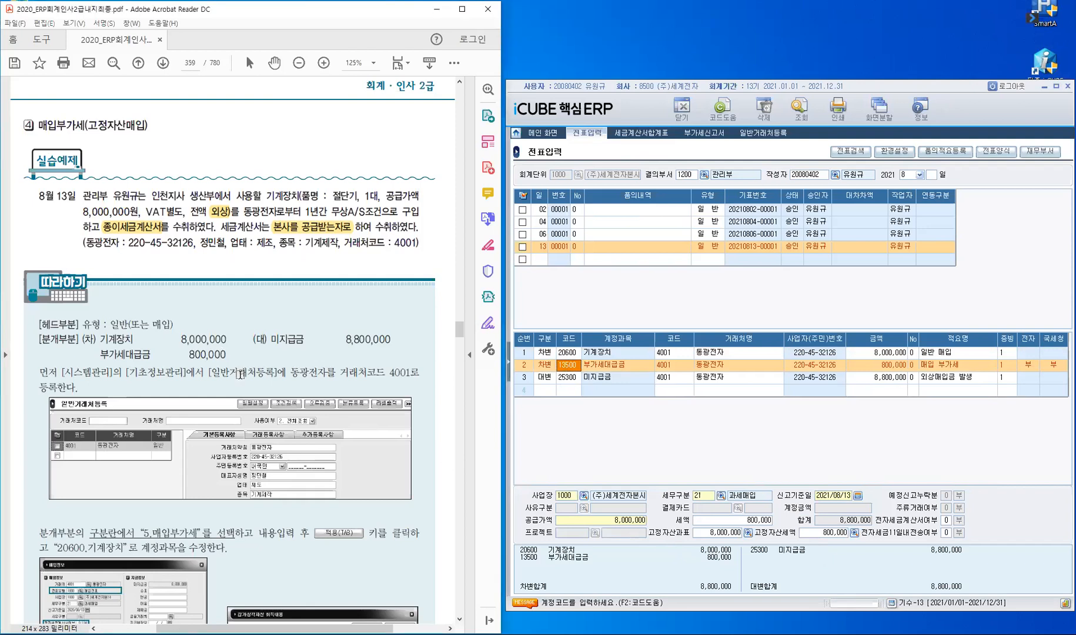
pyautogui.scroll(-5, 240, 375)
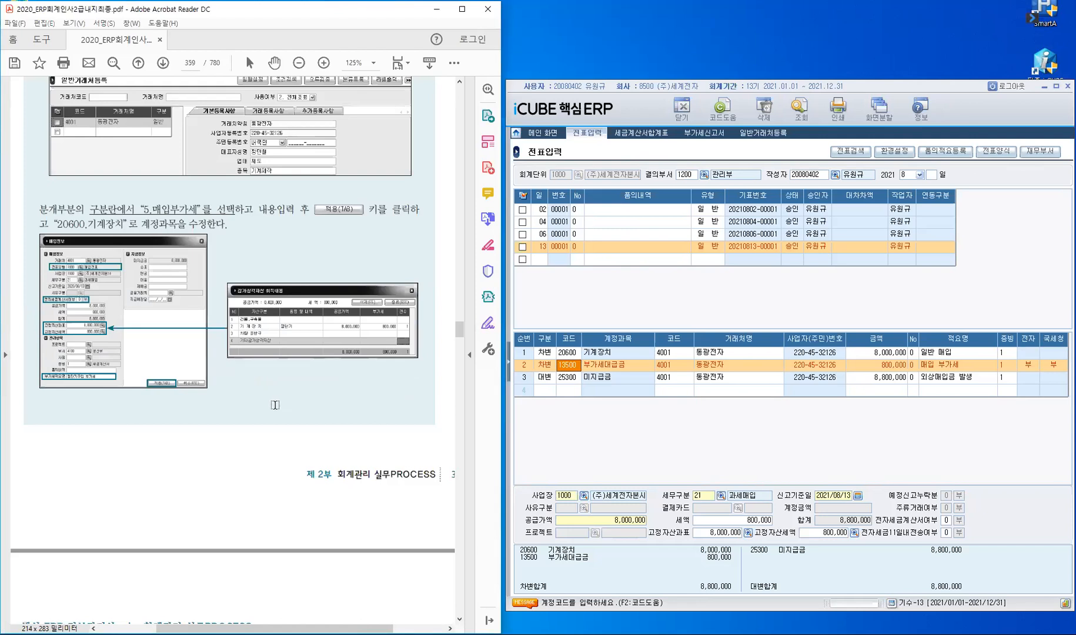
pyautogui.scroll(-7, 275, 404)
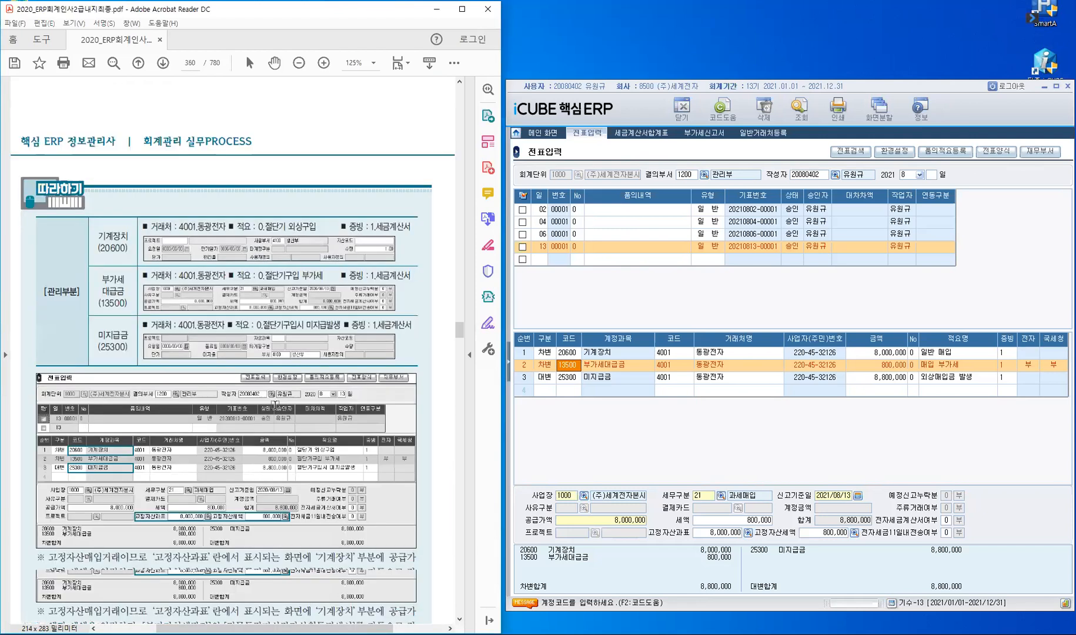
pyautogui.scroll(-3, 60, 390)
pyautogui.moveTo(49, 369)
pyautogui.mouseDown()
pyautogui.moveTo(414, 373)
pyautogui.moveTo(417, 400)
pyautogui.moveTo(380, 411)
pyautogui.moveTo(121, 396)
pyautogui.moveTo(346, 404)
pyautogui.mouseUp()
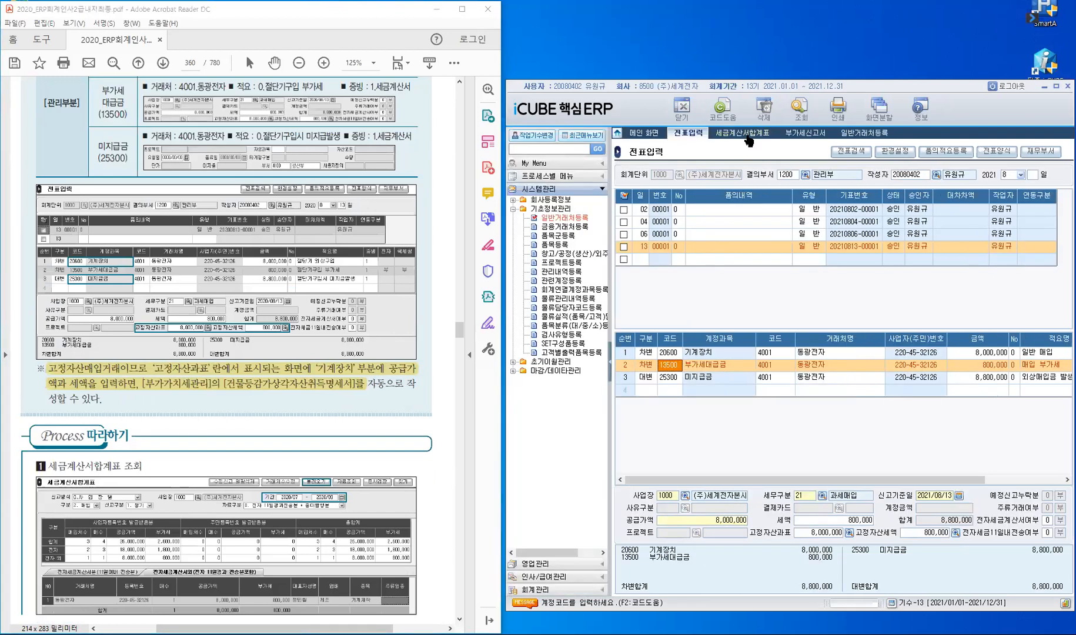
# Step: Reload 세금계산서합계표 from the vouchers and list the 전자세금계산서외 invoices, including 동광전자's 8,000,000
pyautogui.click(747, 137)
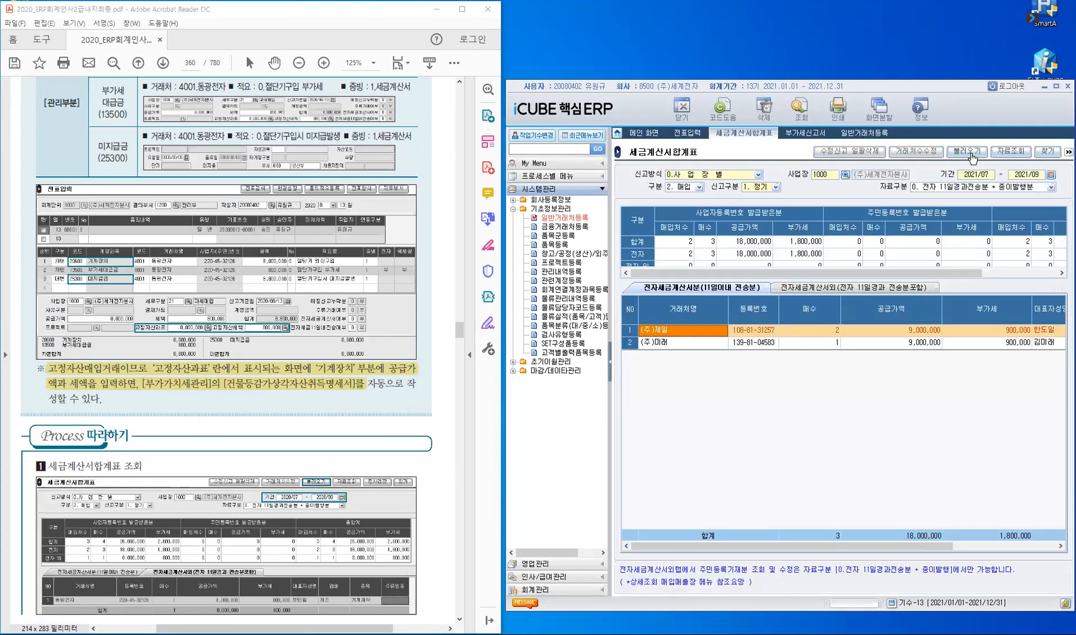
pyautogui.click(971, 155)
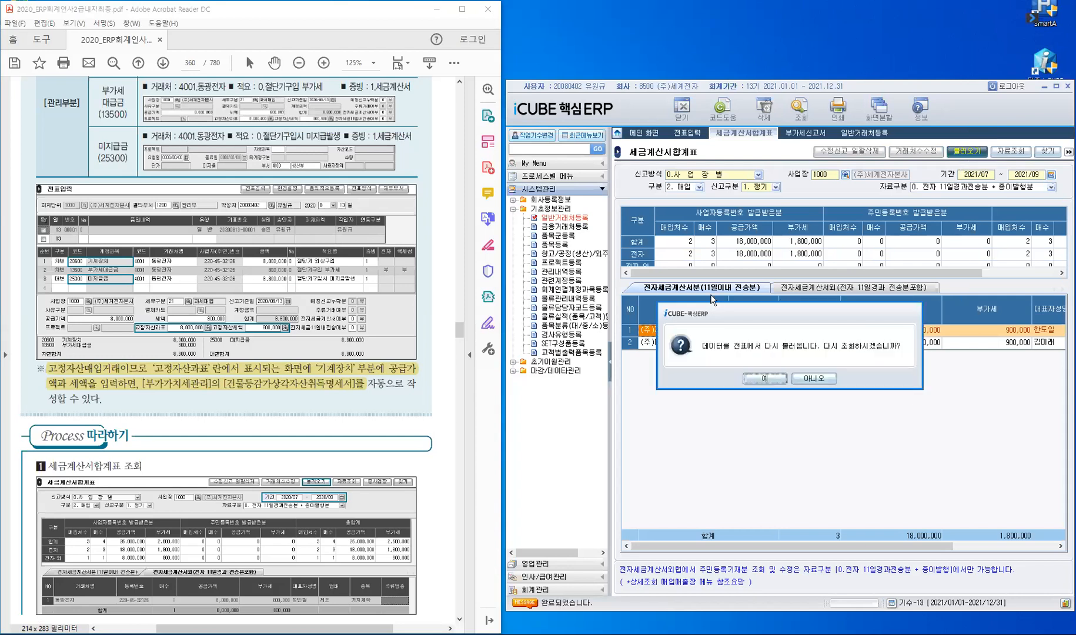
pyautogui.click(765, 378)
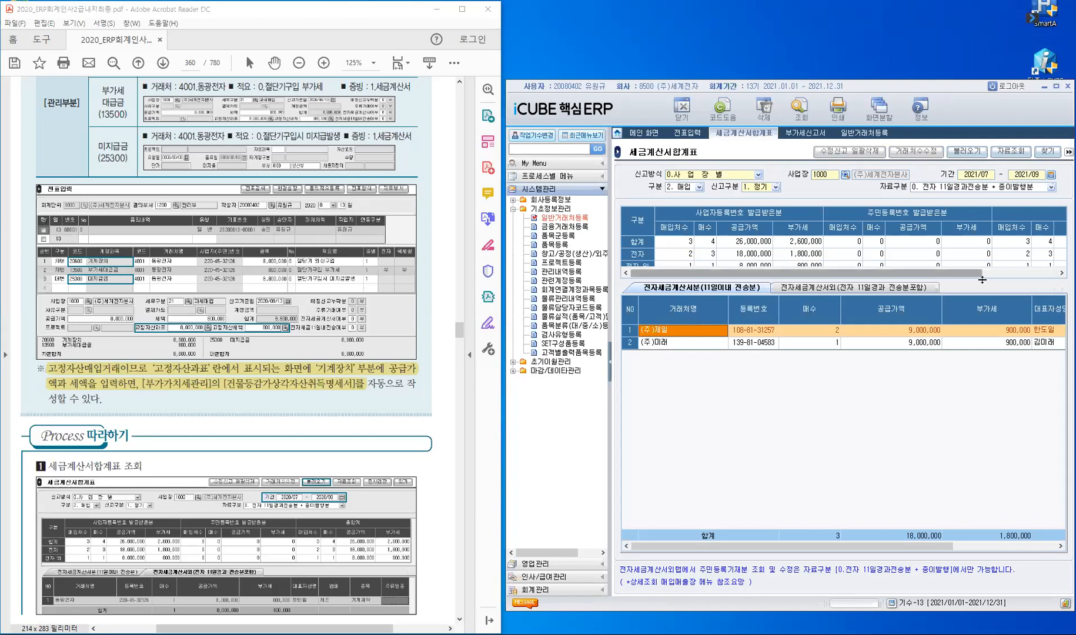
pyautogui.moveTo(992, 279); pyautogui.dragTo(991, 311)
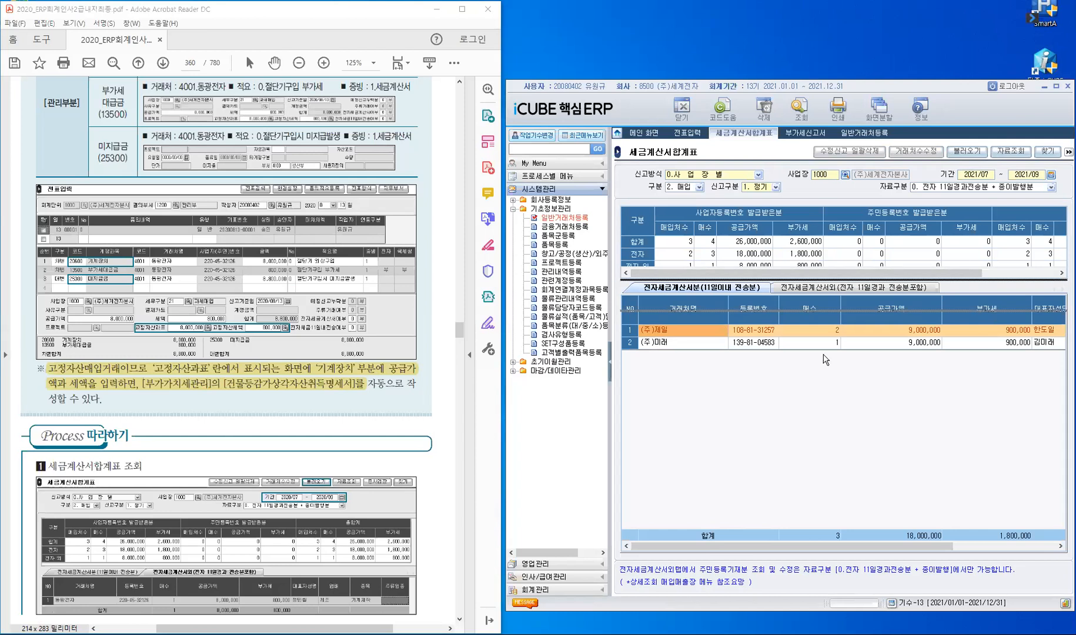
pyautogui.click(805, 322)
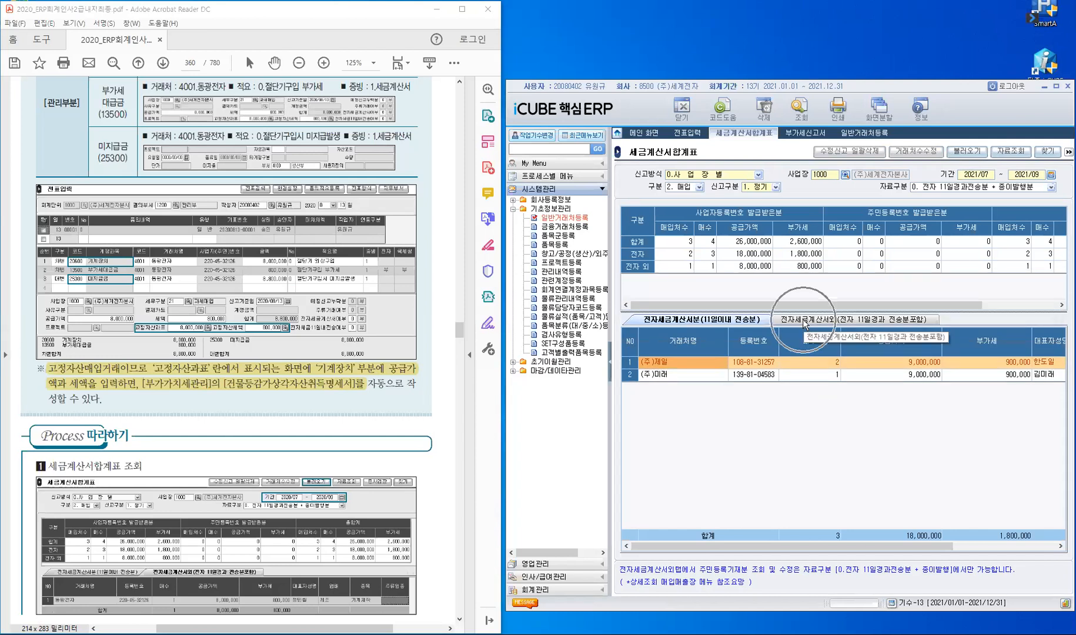
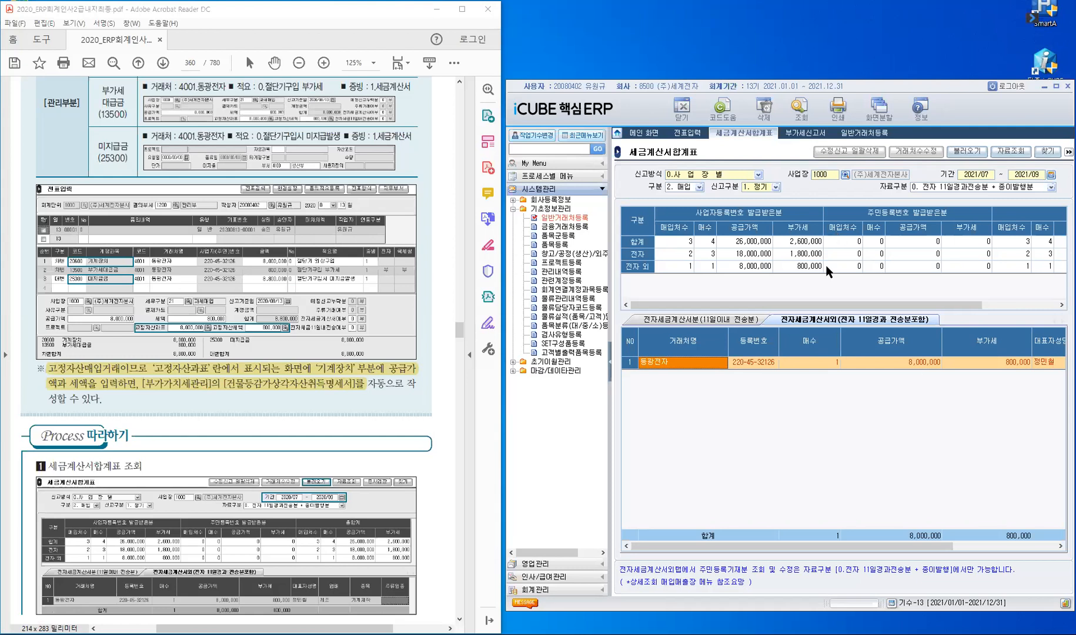
# Step: Bring up the VAT return and select row 11's fixed-asset purchase amount
pyautogui.click(807, 134)
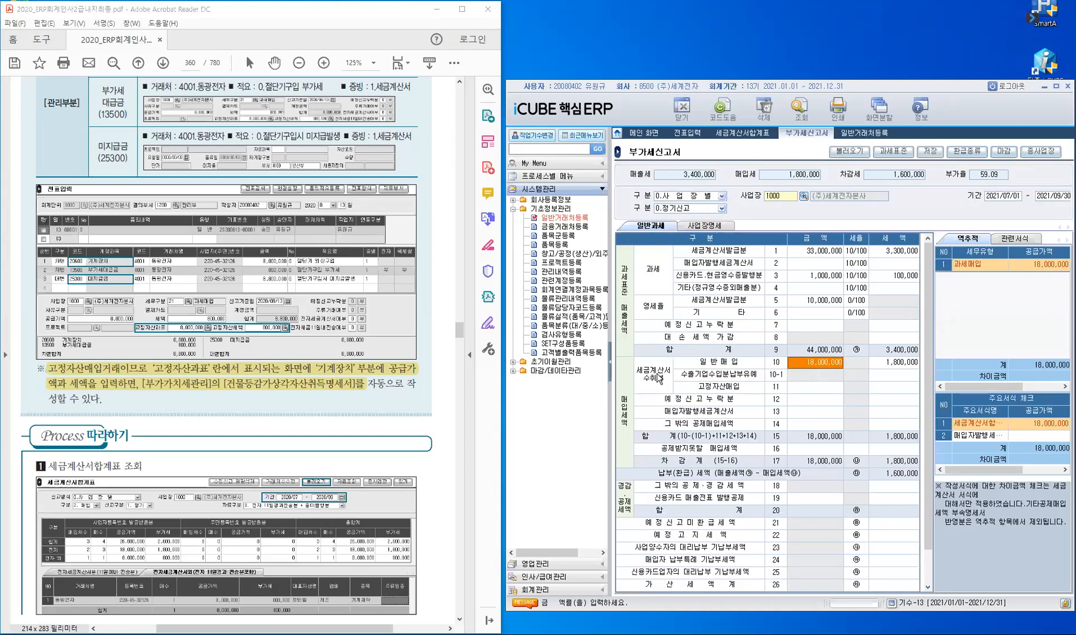
pyautogui.click(658, 376)
pyautogui.click(803, 387)
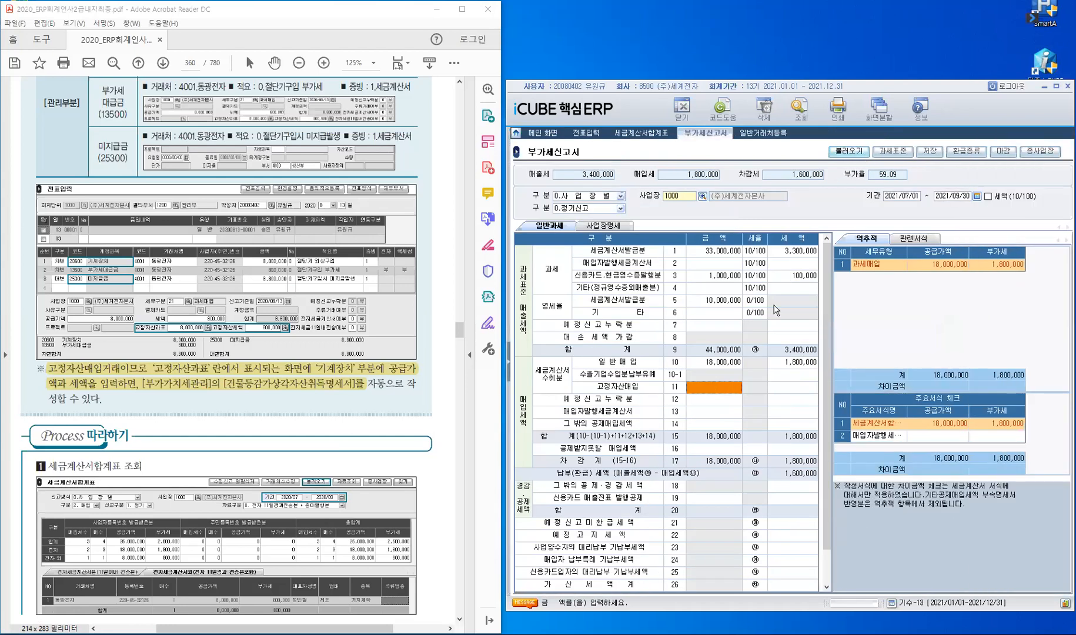
# Step: Reload the VAT return from vouchers so row 11 shows 8,000,000 with 800,000 tax
pyautogui.click(854, 154)
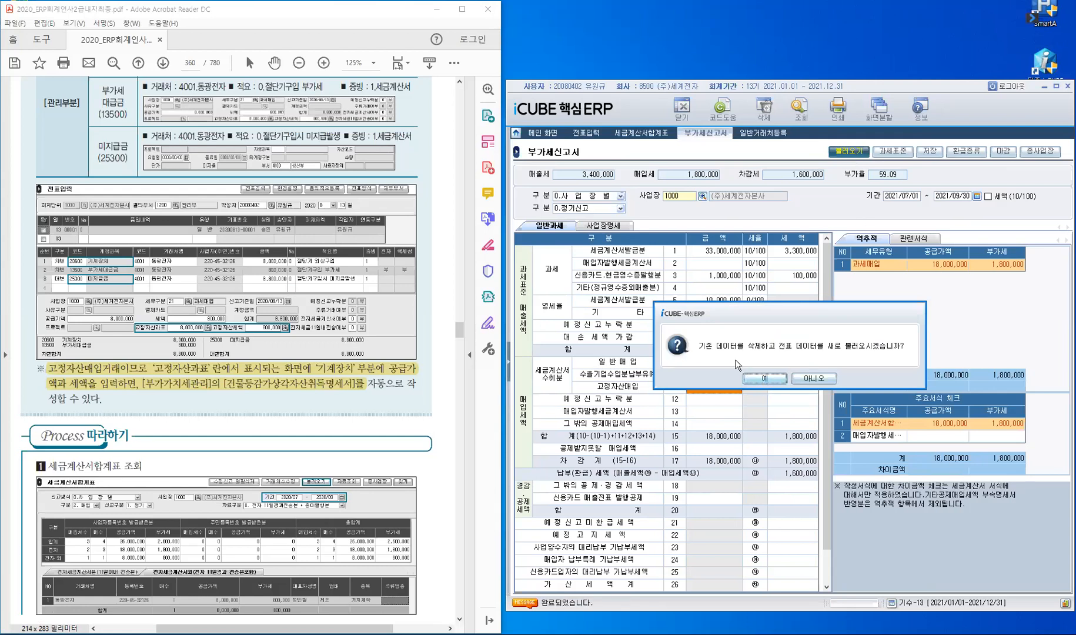
pyautogui.click(766, 379)
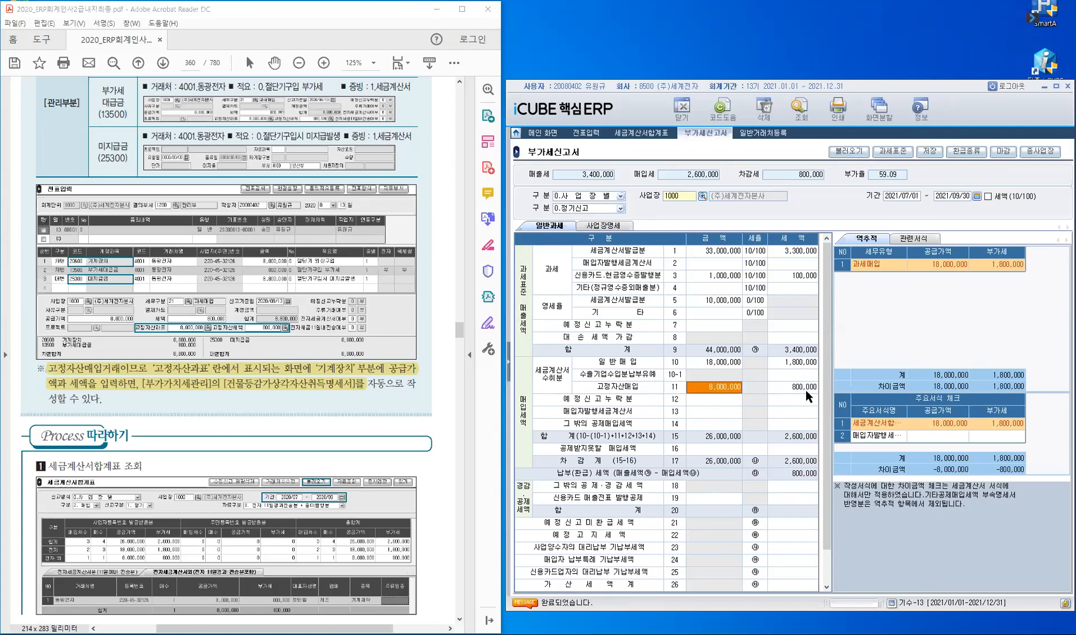
pyautogui.click(727, 390)
pyautogui.press('Return')
pyautogui.click(509, 360)
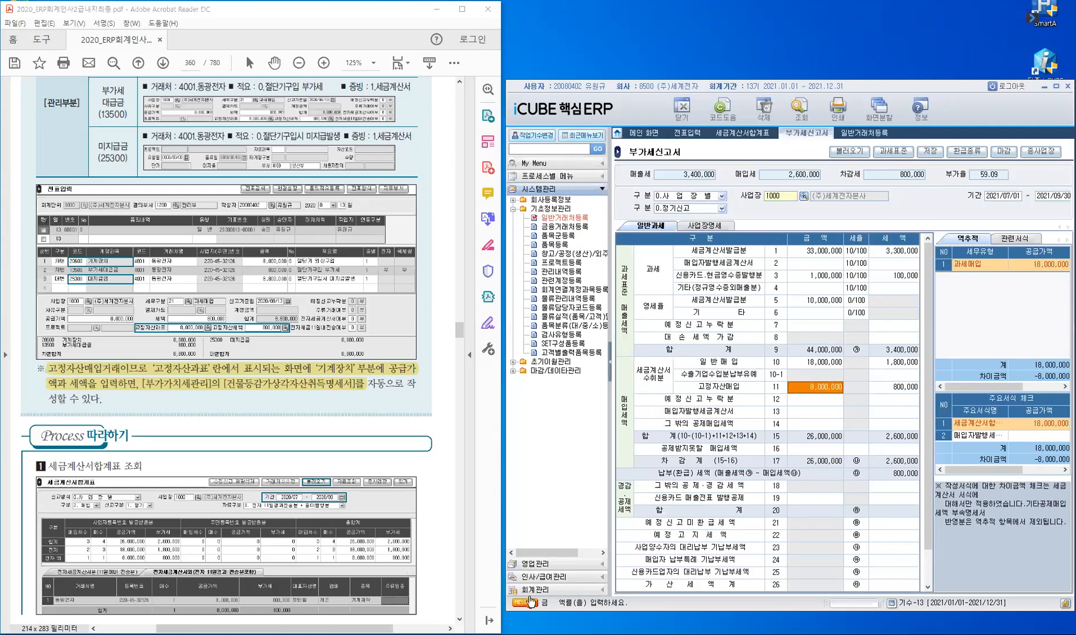
pyautogui.click(531, 591)
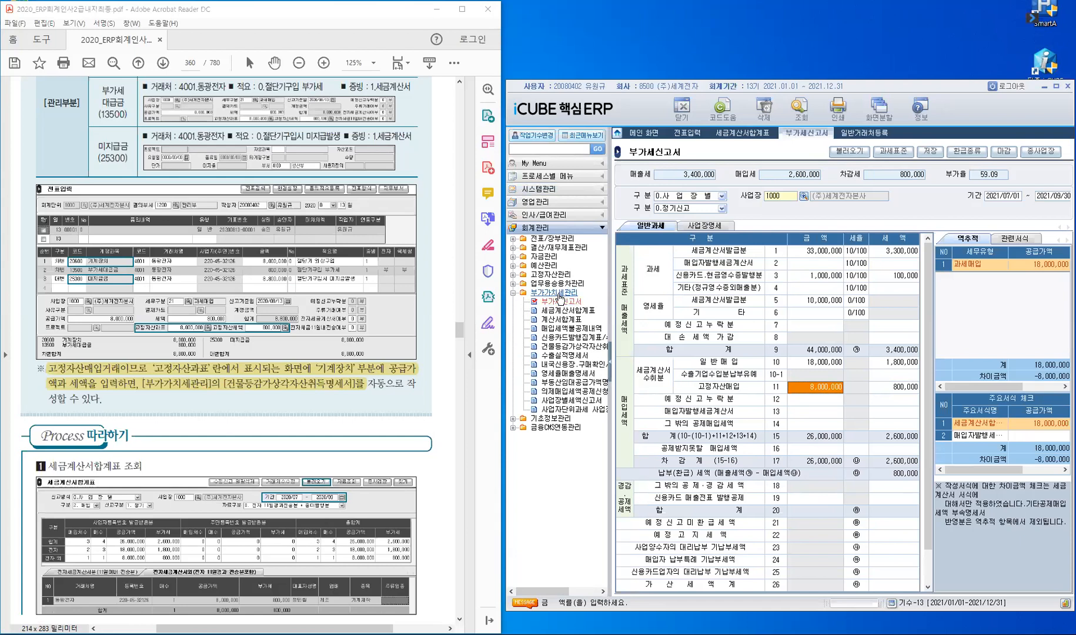
# Step: Open 건물등감가상각자산취득명세서 for 2021/07 ~ 2021/09 as a 0. 정기 regular filing
pyautogui.click(570, 351)
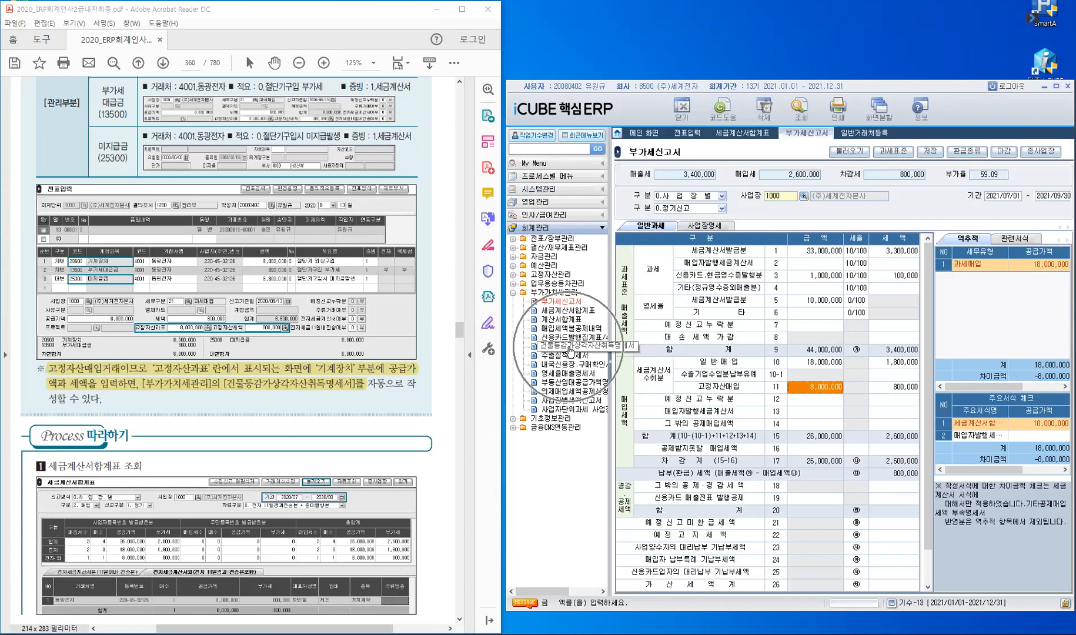
pyautogui.click(569, 351)
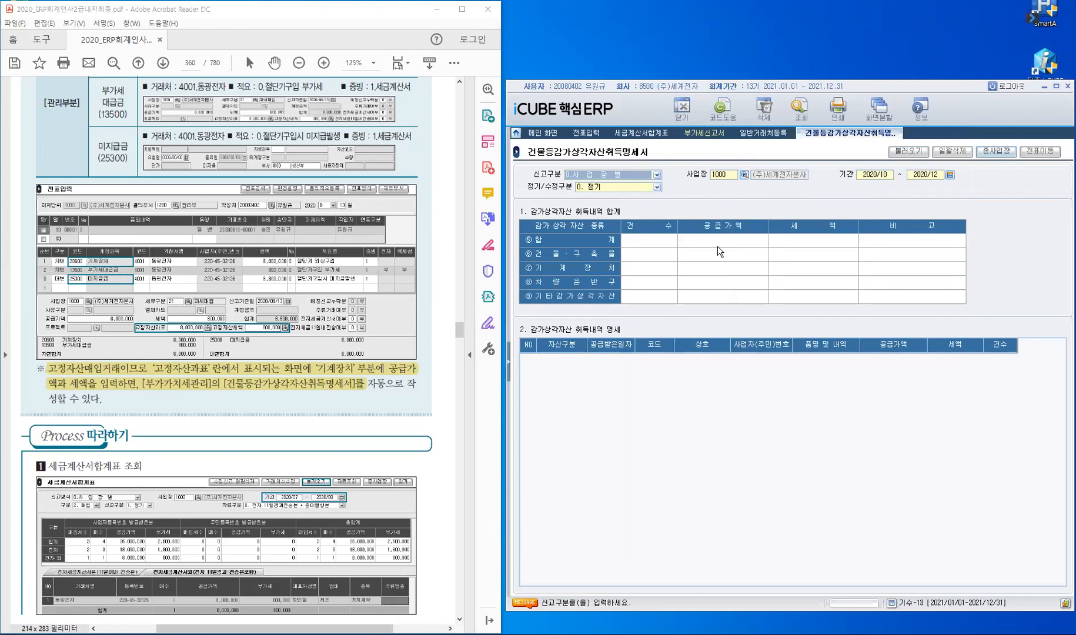
pyautogui.press('Return')
pyautogui.press('Return')
pyautogui.write('2021/')
pyautogui.write('07 ~ ')
pyautogui.write('20')
pyautogui.write('21/09')
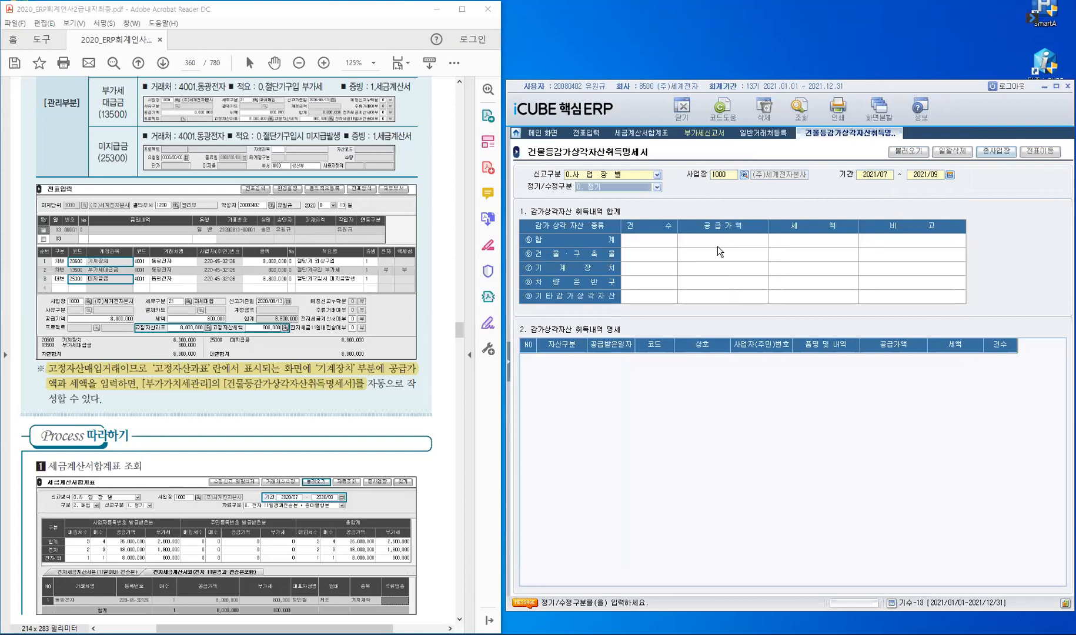
pyautogui.press('Return')
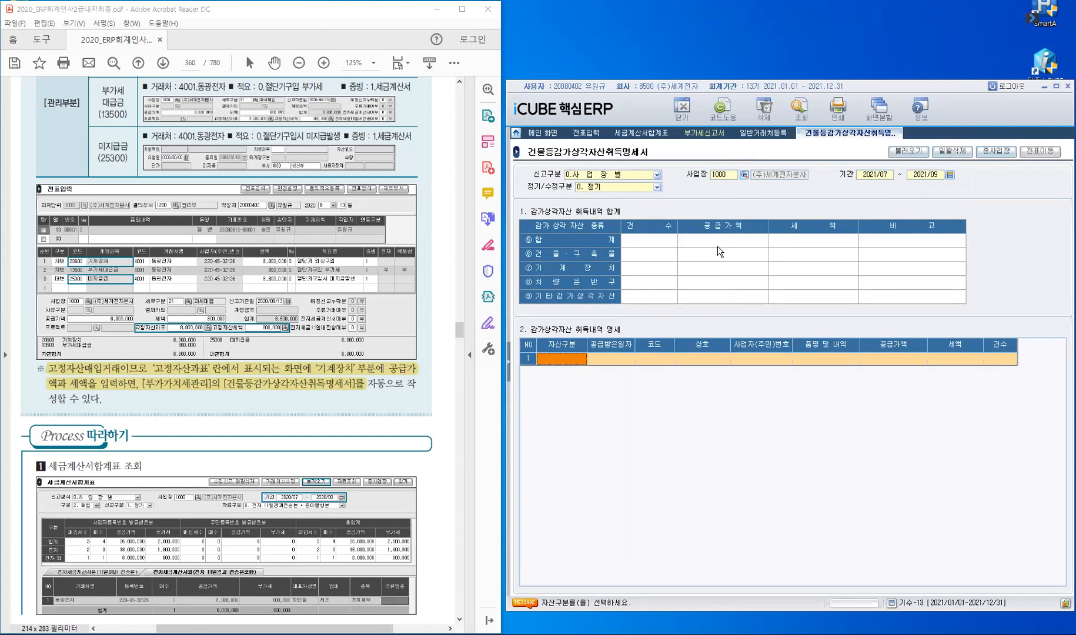
# Step: Load the asset details from vouchers, bringing in 동광전자's 8,000,000 machinery purchase with 800,000 tax
pyautogui.click(914, 158)
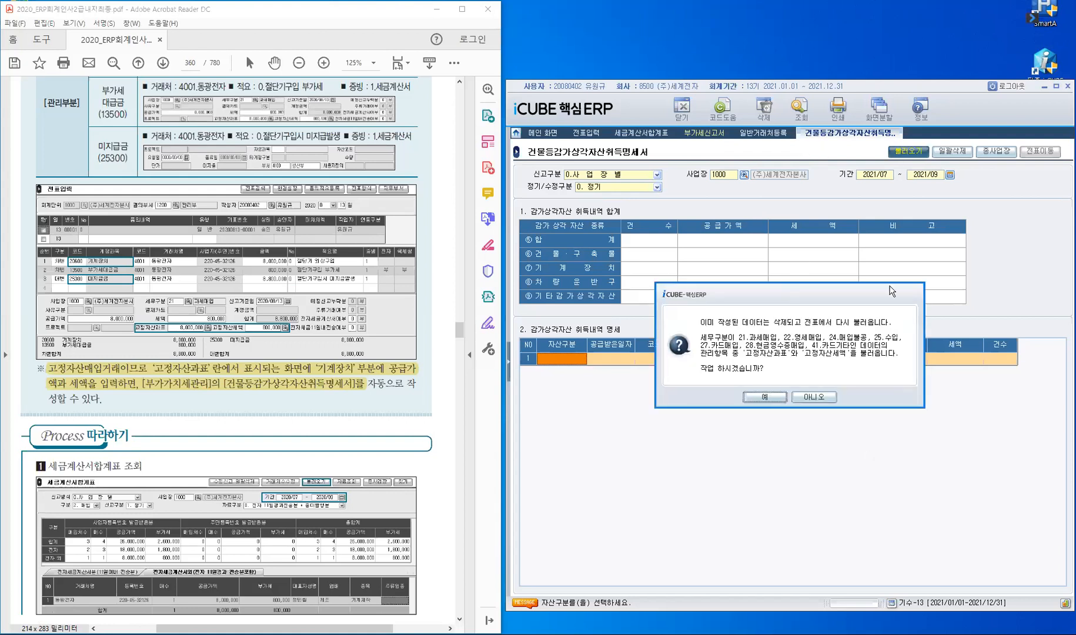
pyautogui.moveTo(892, 292); pyautogui.dragTo(914, 147)
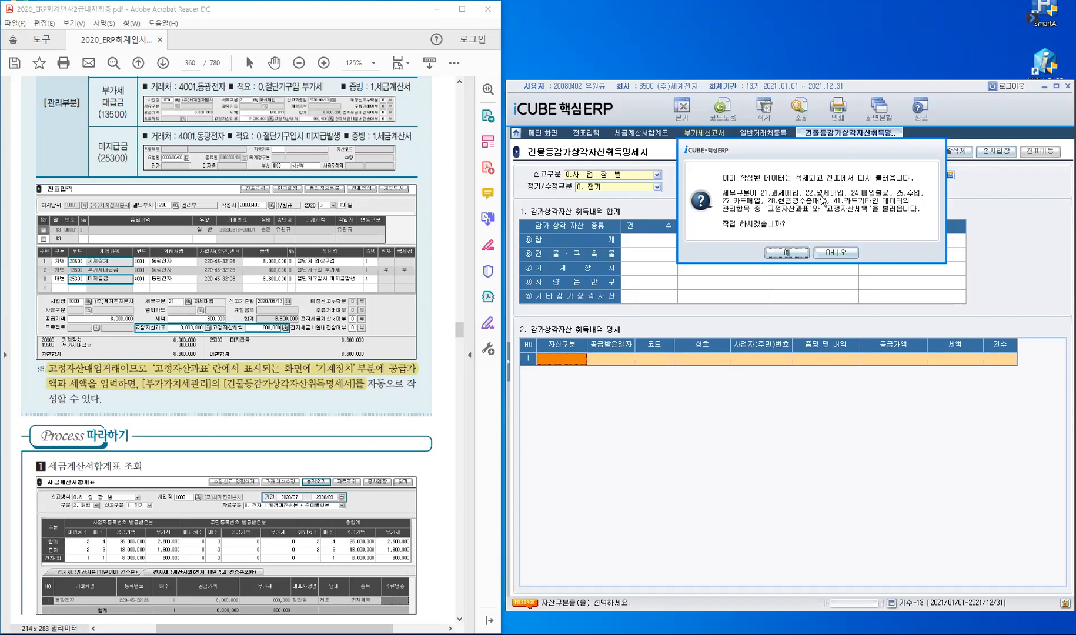
pyautogui.click(788, 253)
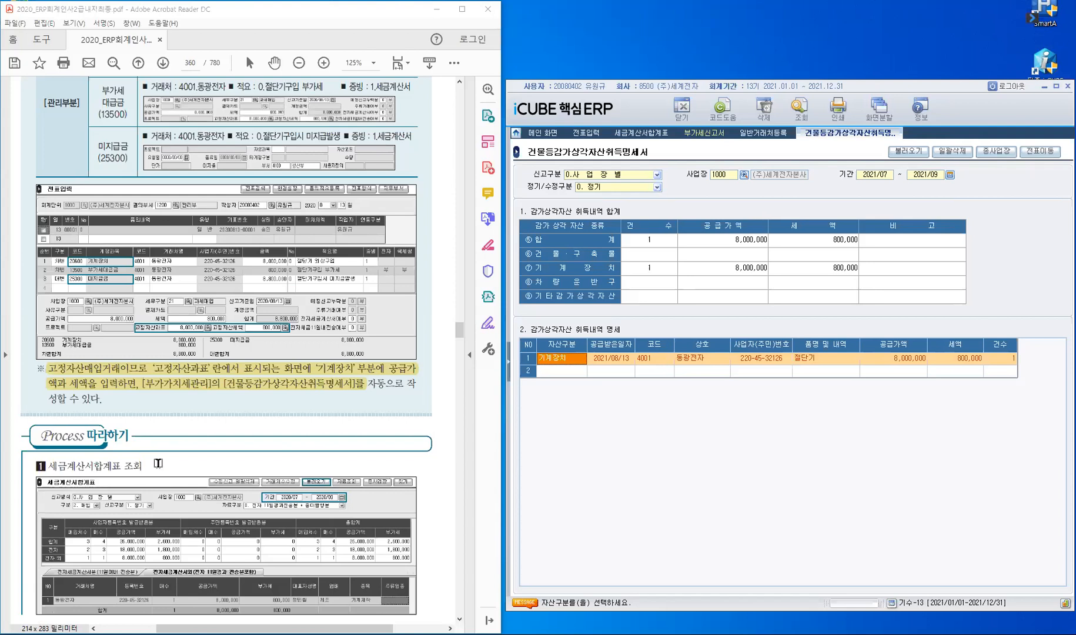
# Step: Scroll the workbook PDF from page 360 down to the page 362 매입부가세(영세매입) exercise
pyautogui.scroll(-4, 156, 464)
pyautogui.scroll(-5, 132, 349)
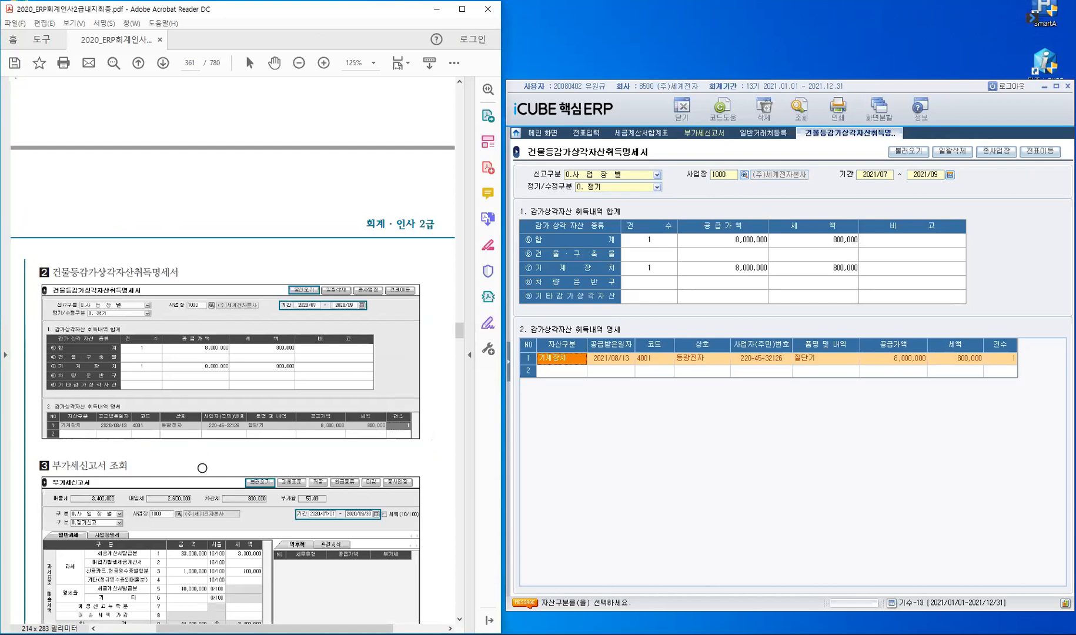
pyautogui.scroll(-5, 203, 468)
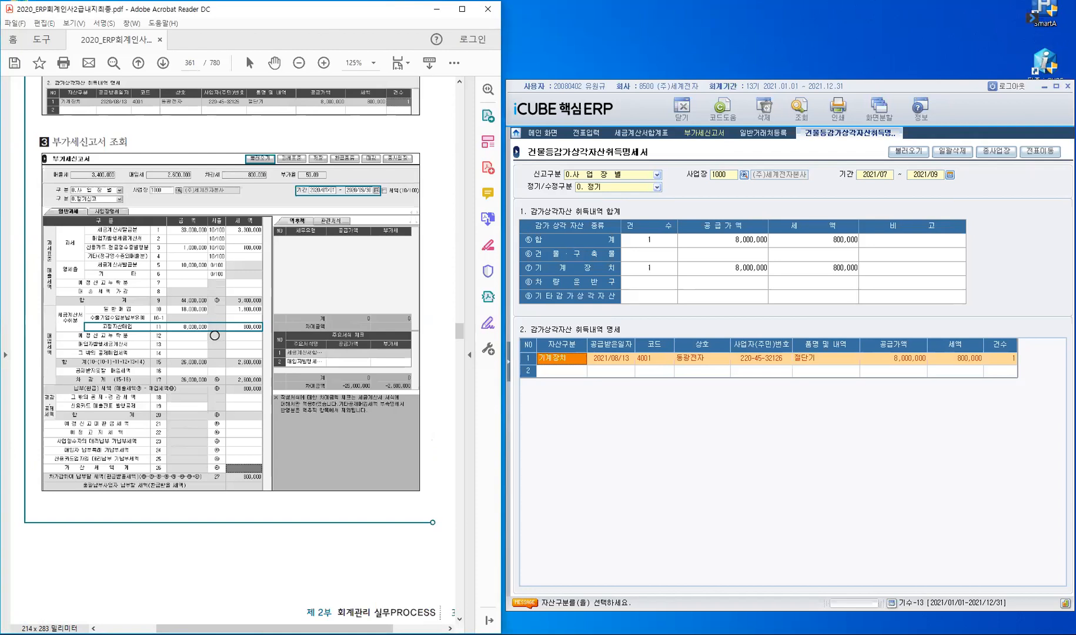
pyautogui.scroll(-3, 215, 336)
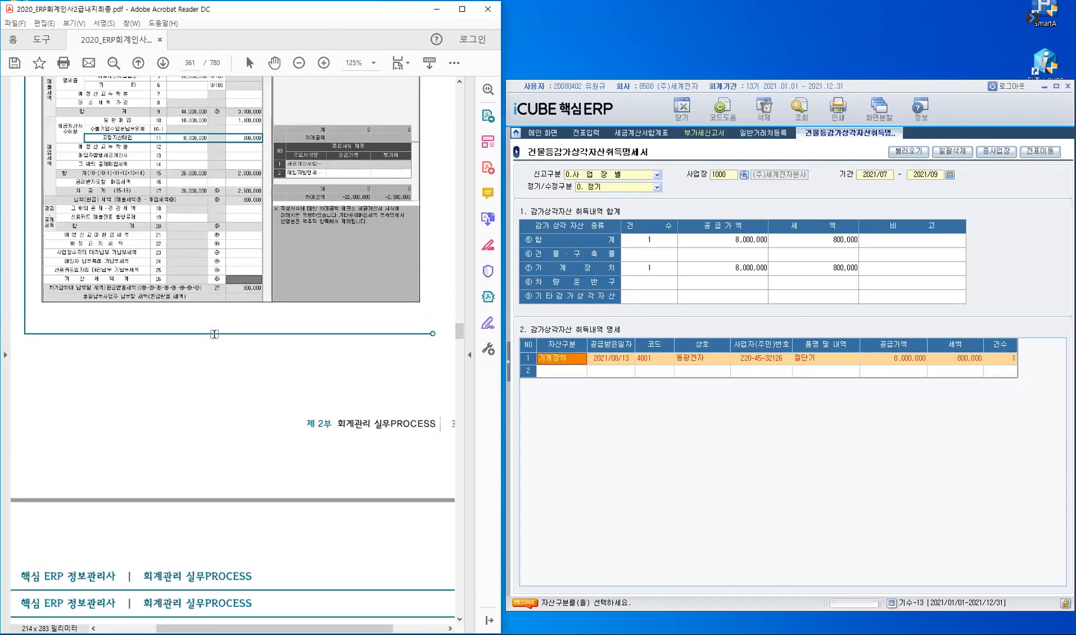
pyautogui.scroll(-5, 215, 334)
pyautogui.scroll(-2, 214, 320)
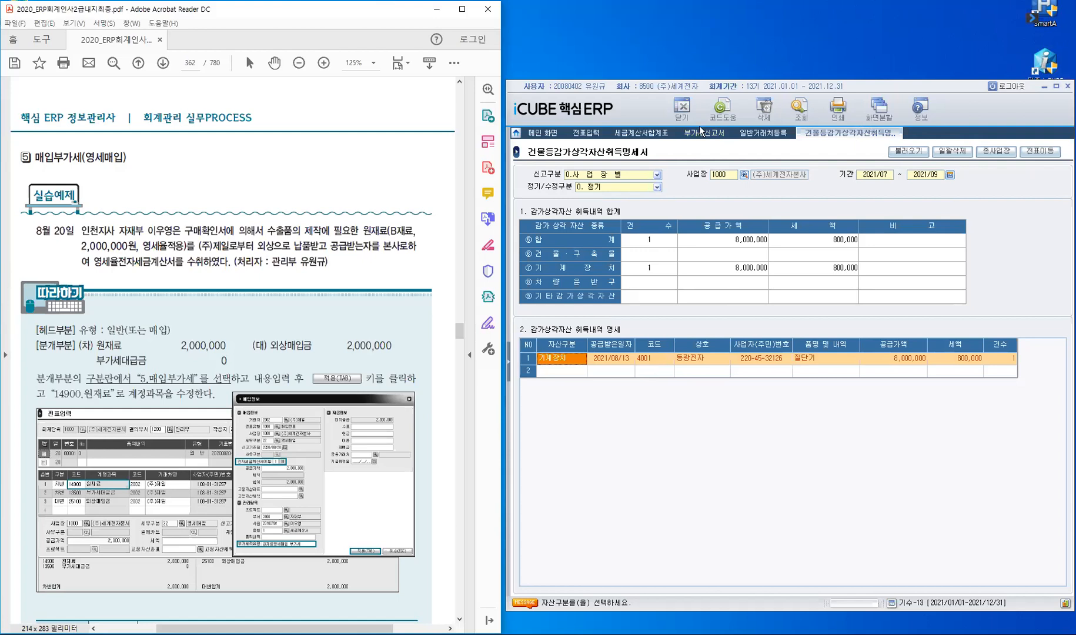
# Step: Close the asset statement and begin a new August voucher in 전표입력 on day 20
pyautogui.click(684, 111)
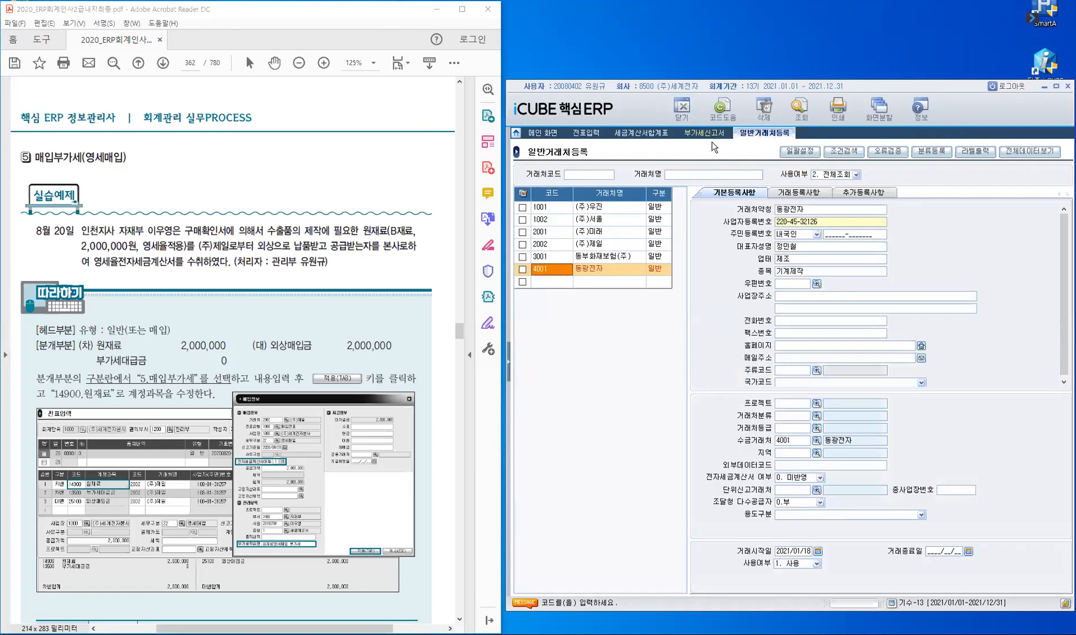
pyautogui.click(593, 135)
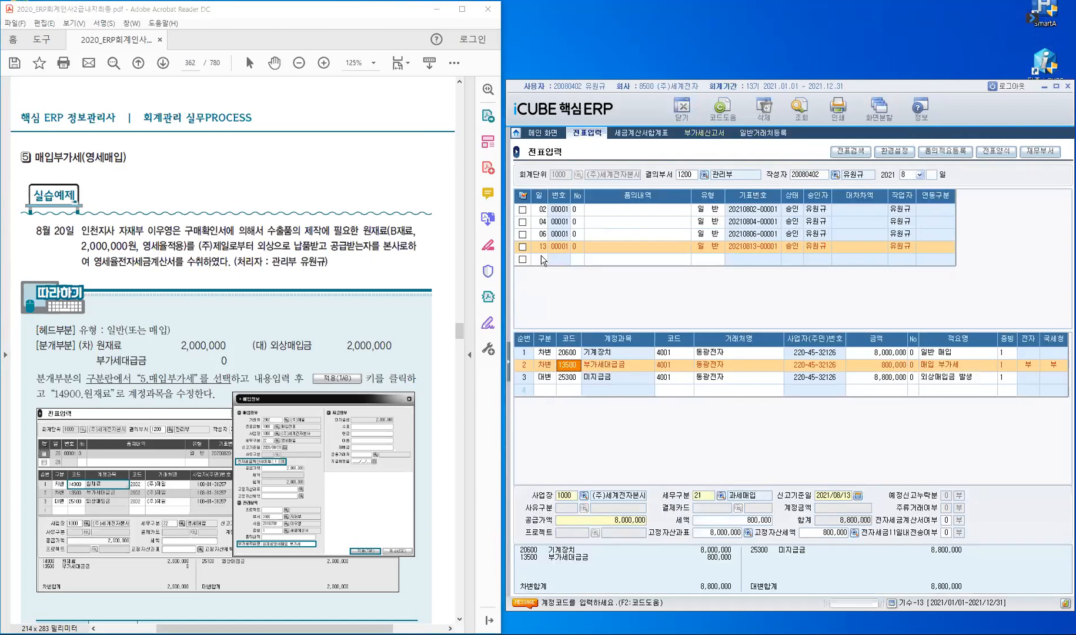
pyautogui.click(542, 260)
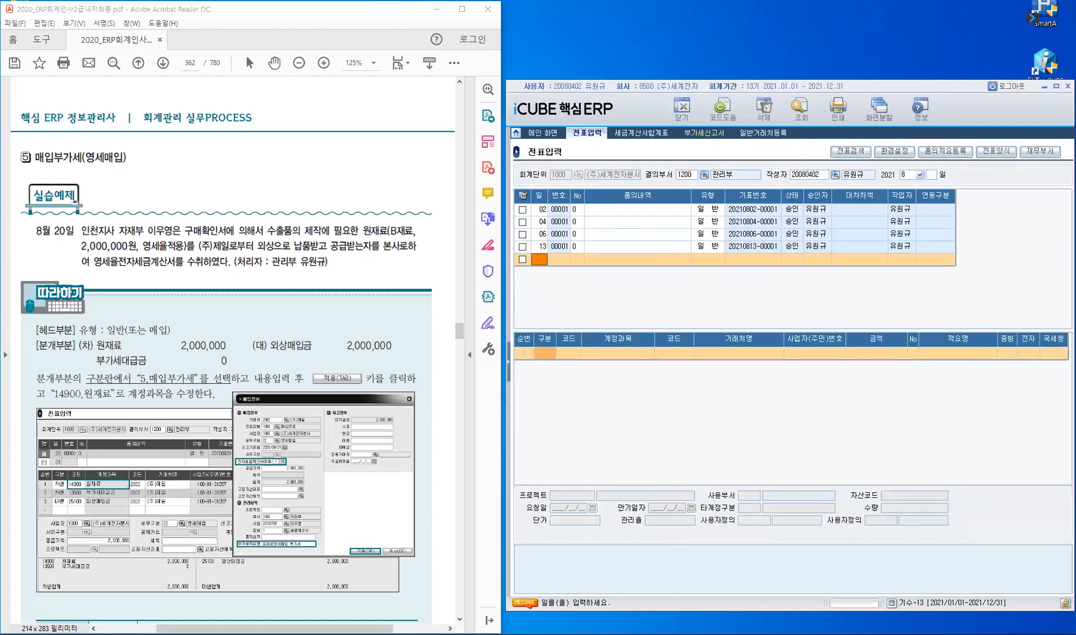
pyautogui.press('Return')
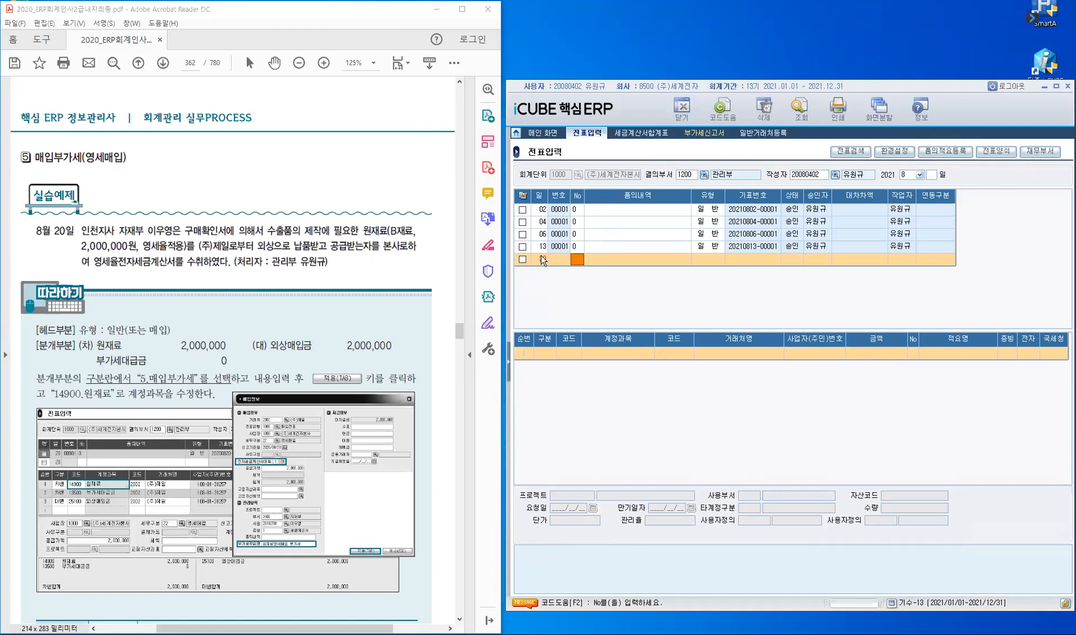
pyautogui.write('20')
# Step: Highlight 외상으로 and 본사 in the exercise text, then accept voucher number 0
pyautogui.moveTo(257, 247); pyautogui.dragTo(283, 247)
pyautogui.moveTo(382, 247); pyautogui.dragTo(401, 247)
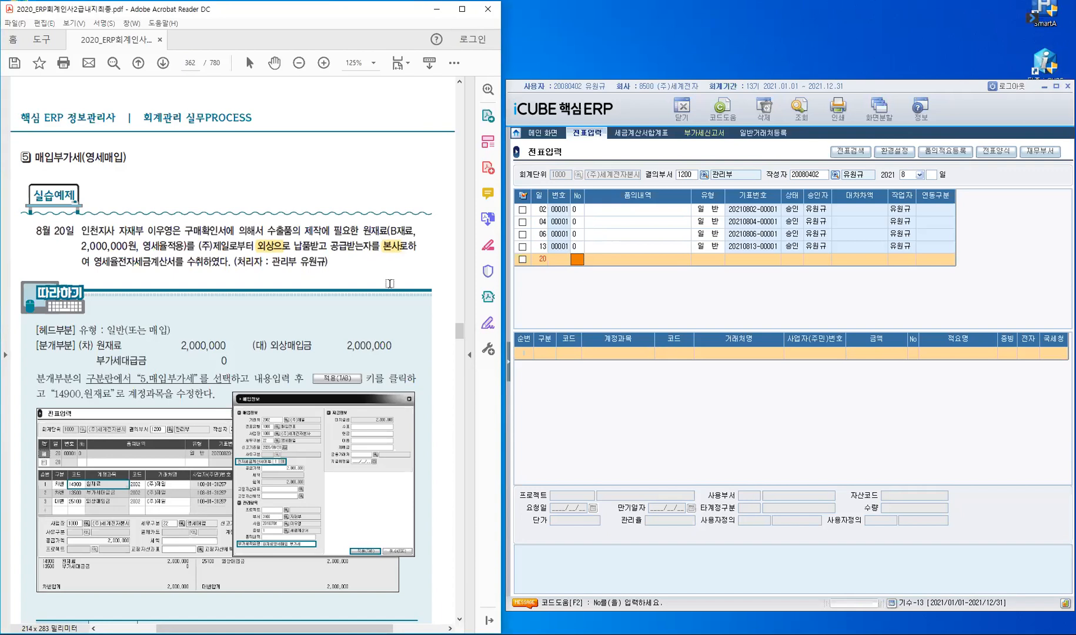
pyautogui.click(578, 259)
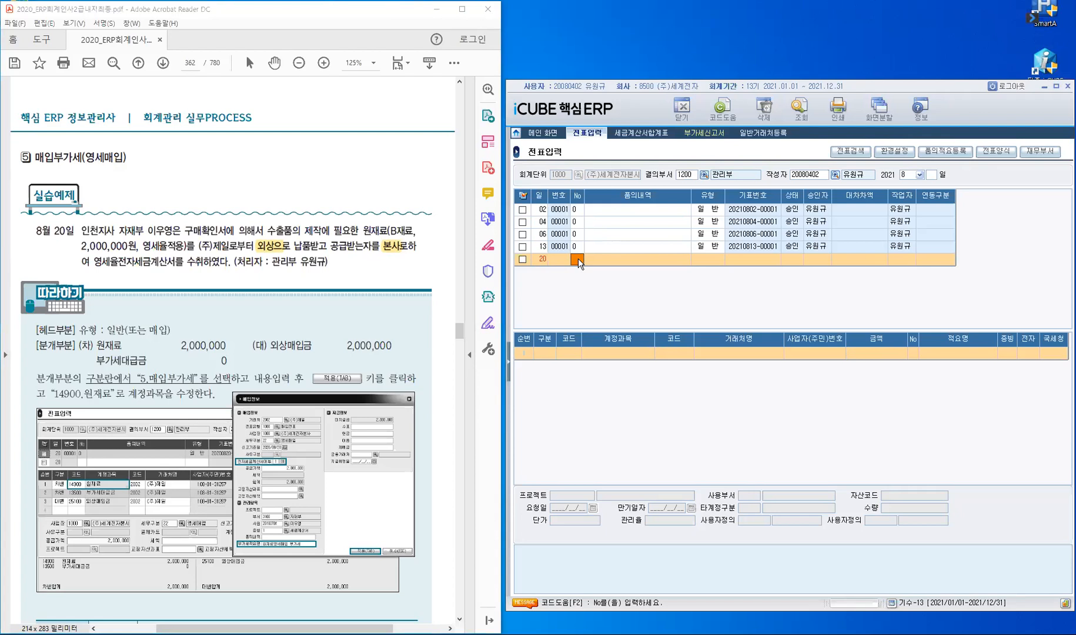
pyautogui.press('Return')
pyautogui.press('Return')
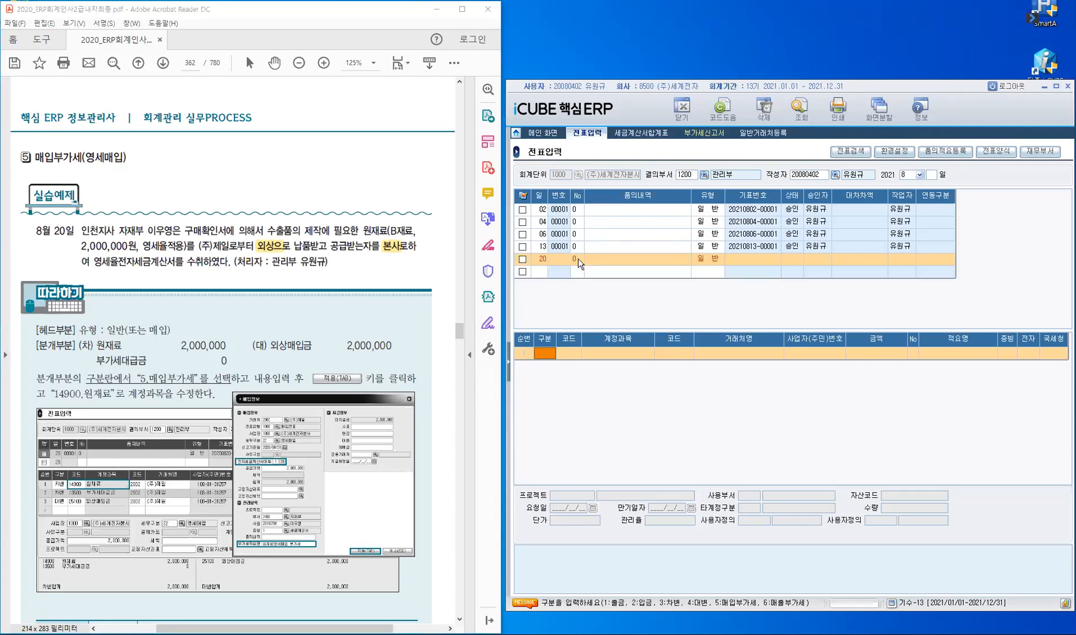
# Step: Make the line type 5 purchase VAT and search 제일 to choose supplier (주)제일
pyautogui.write('5')
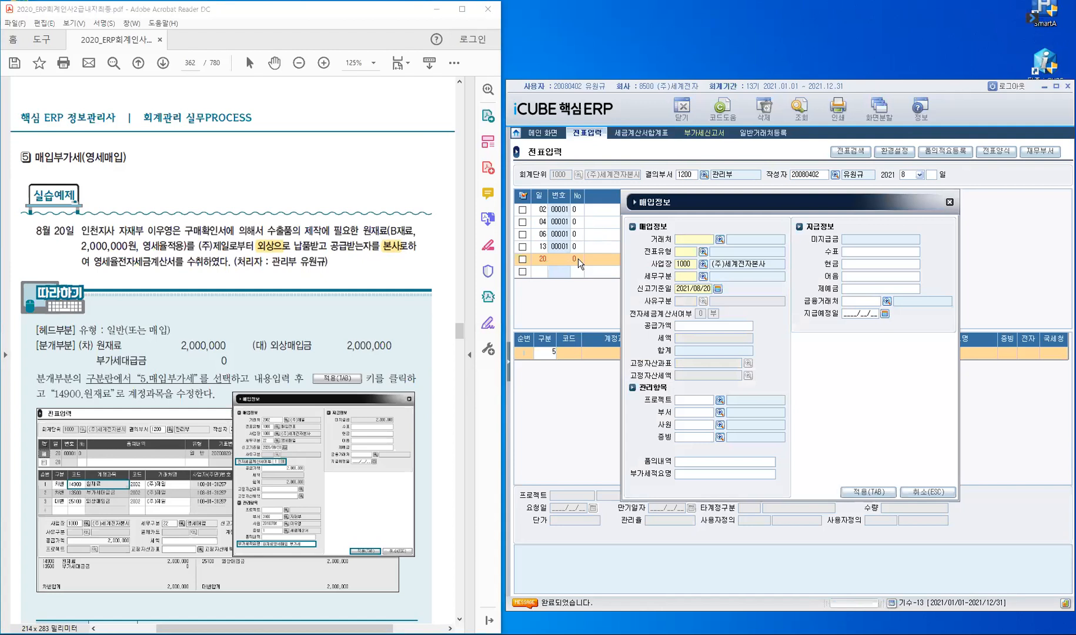
pyautogui.write('제일')
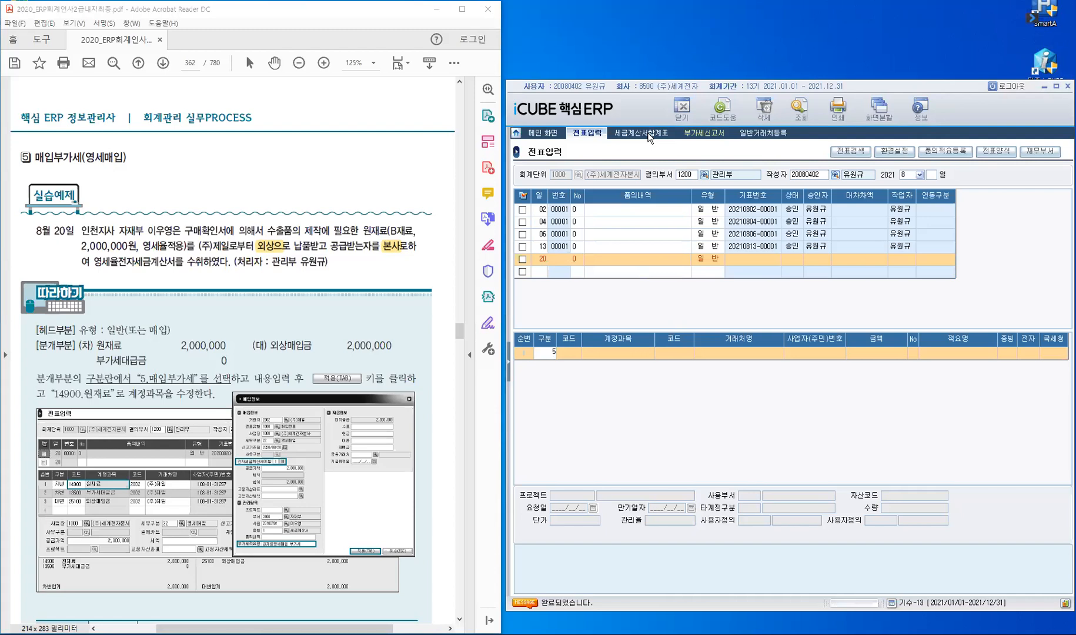
pyautogui.press('Return')
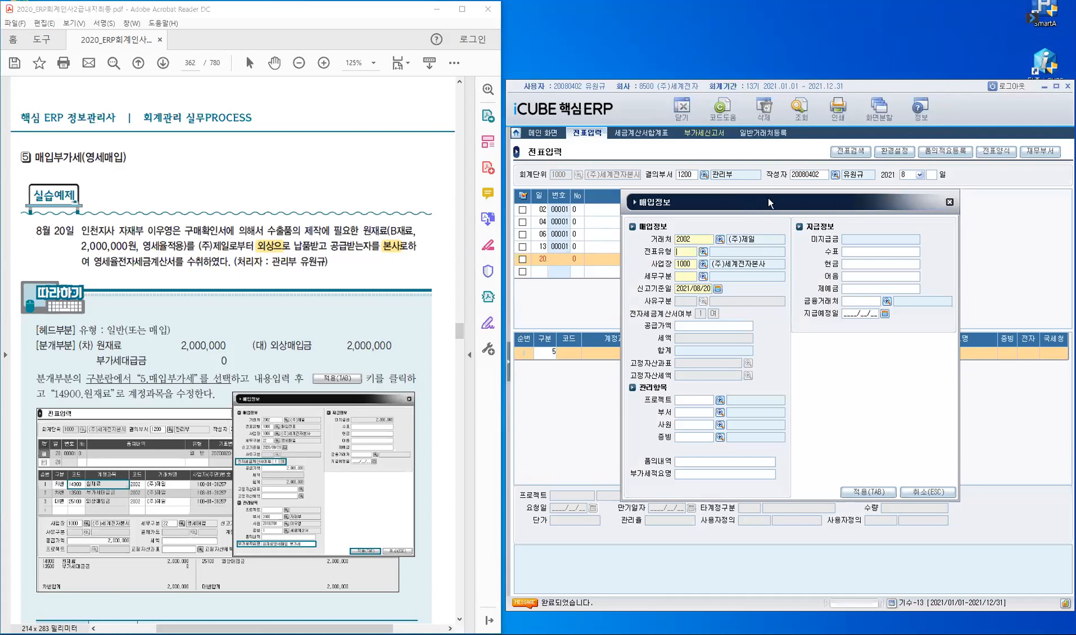
# Step: Set the purchase's tax category to 22 영세매입 with a 2,000,000 supply amount
pyautogui.moveTo(768, 198); pyautogui.dragTo(748, 194)
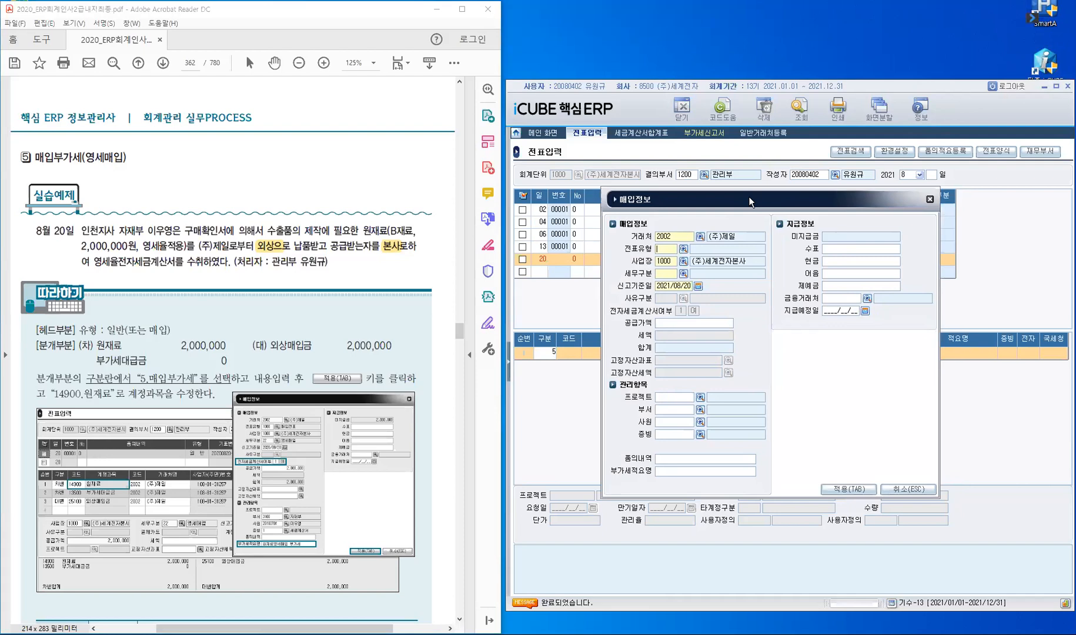
pyautogui.write('1000')
pyautogui.press('Return')
pyautogui.press('Return')
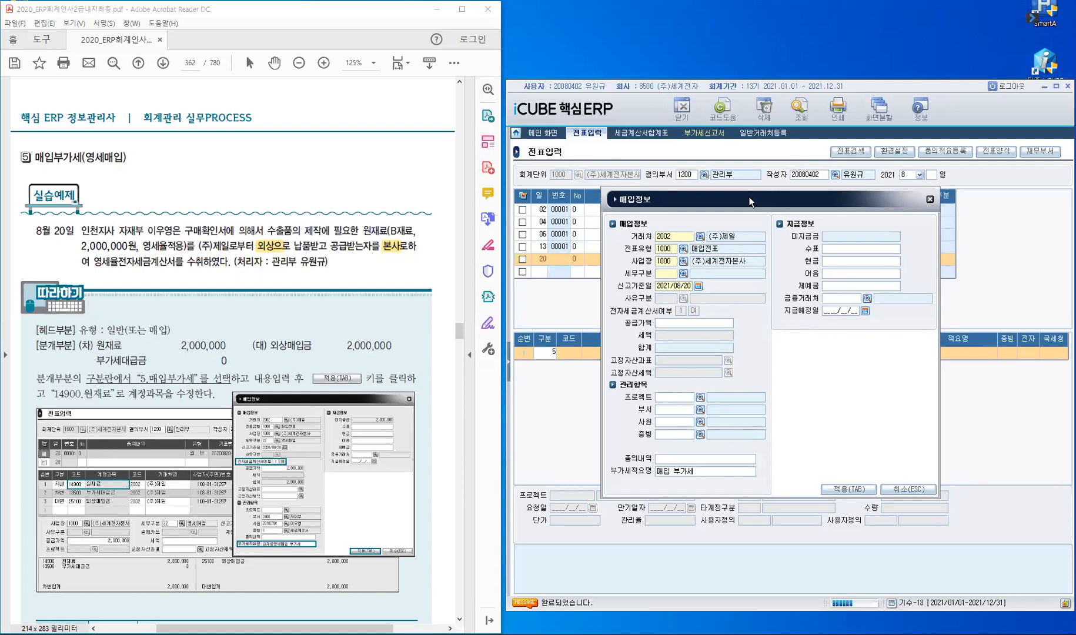
pyautogui.press('Down')
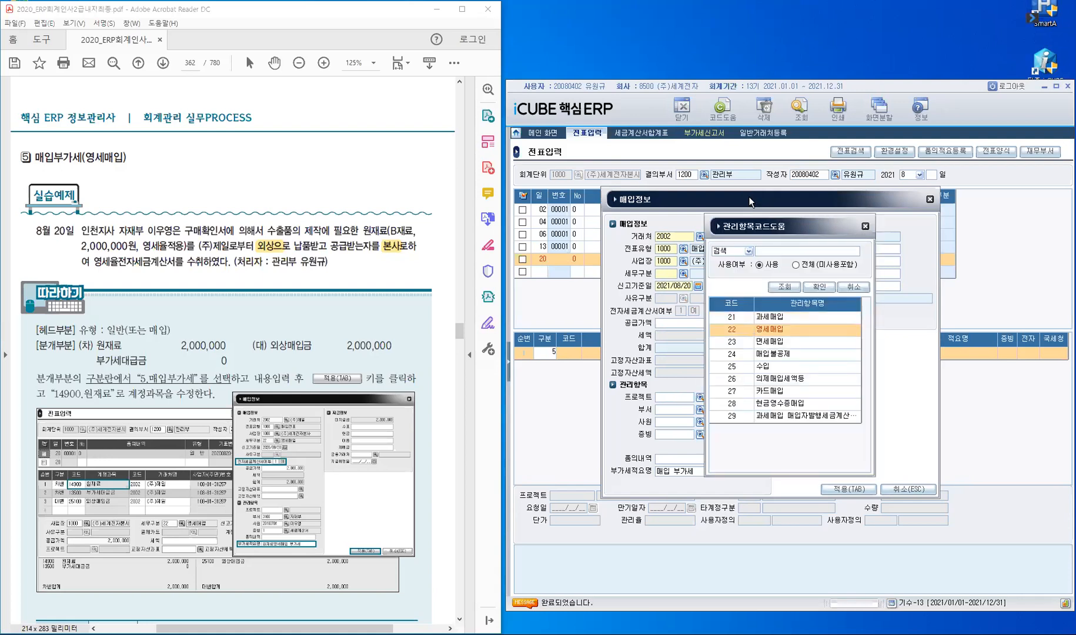
pyautogui.press('Return')
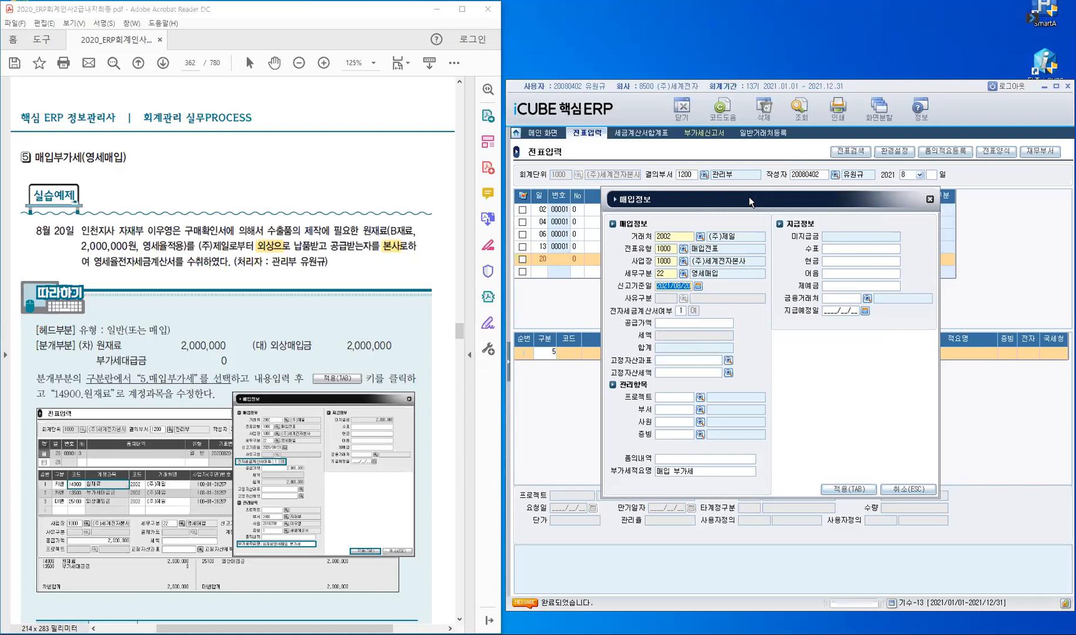
pyautogui.press('Return')
pyautogui.write('12000000')
pyautogui.press('Return')
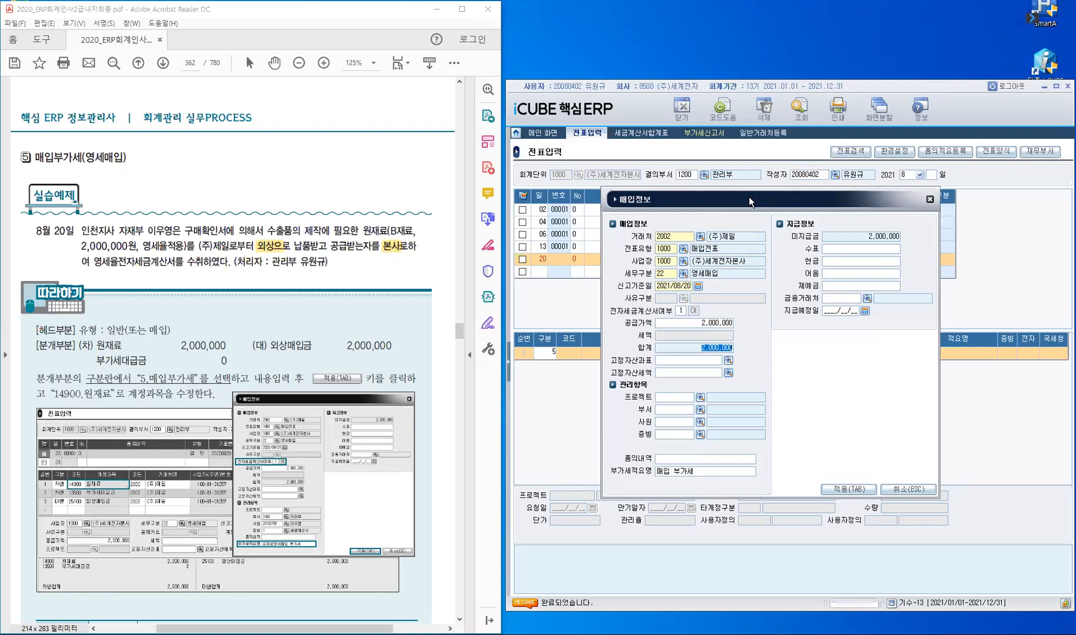
pyautogui.press('Return')
# Step: Assign department 자재부 (3100) and the responsible employee to the purchase
pyautogui.write('자재')
pyautogui.press('Return')
pyautogui.write('이웅')
pyautogui.press('Return')
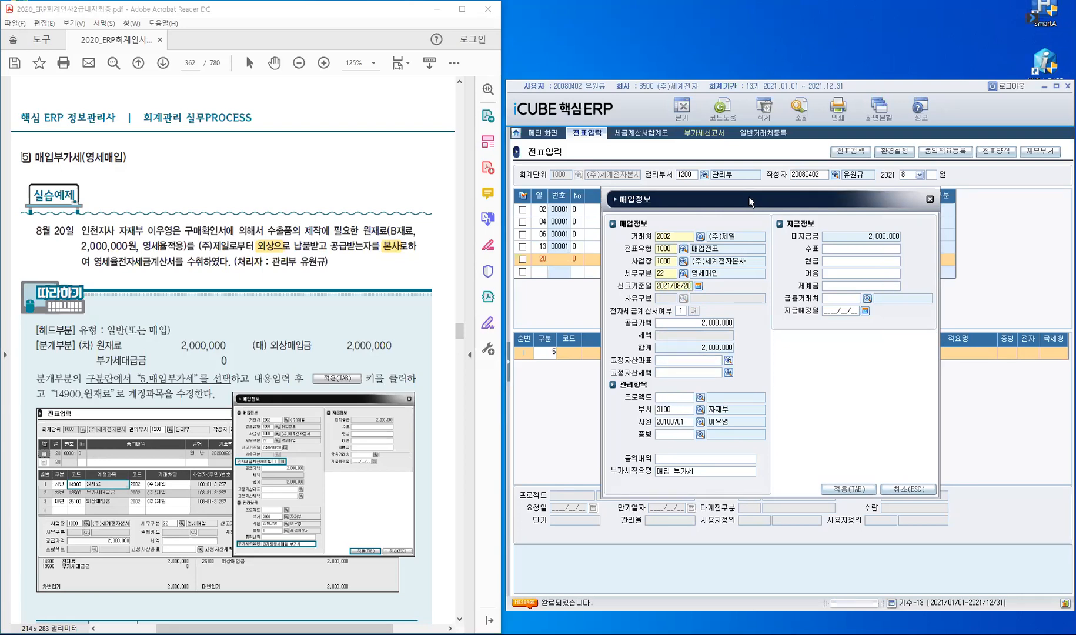
pyautogui.press('Return')
pyautogui.press('Return')
pyautogui.click(874, 247)
# Step: Apply the purchase info, then switch line one to 14900 원재료 with evidence type 1
pyautogui.click(847, 490)
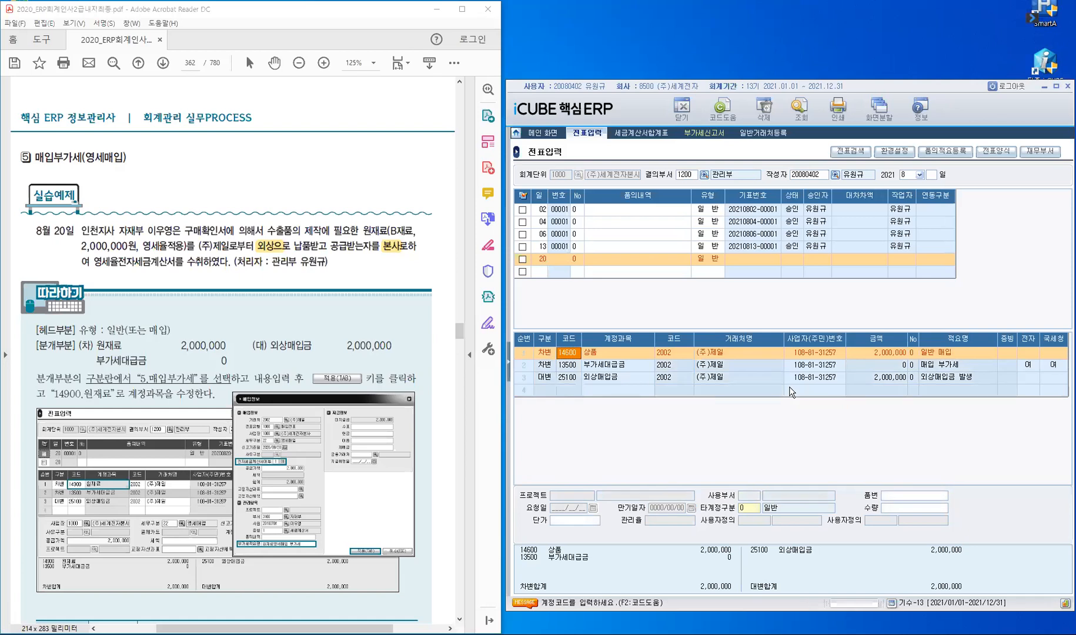
pyautogui.write('14900')
pyautogui.press('Return')
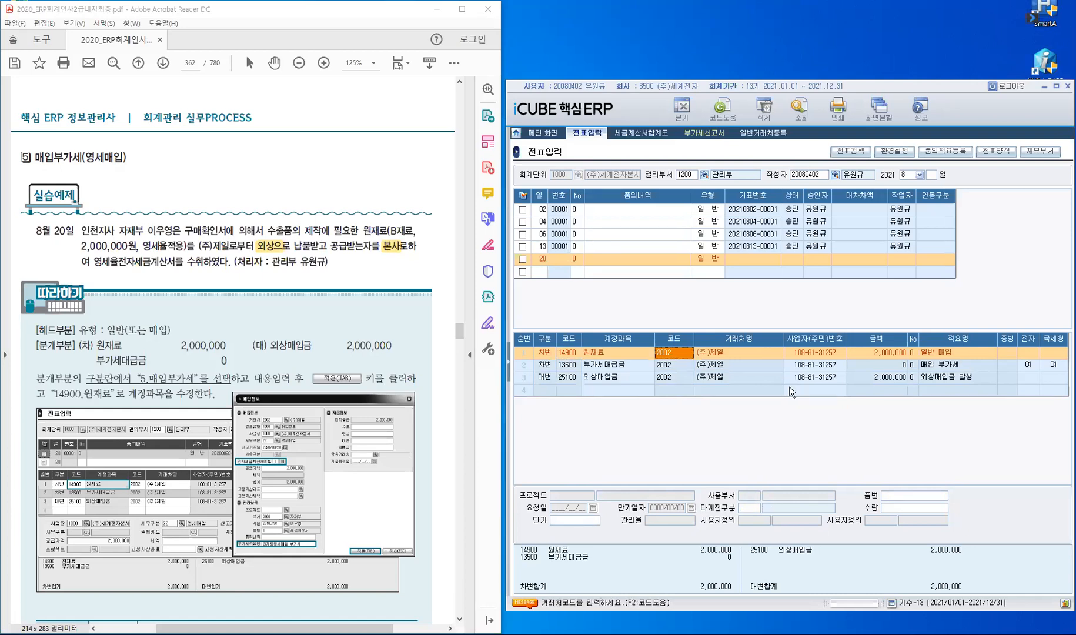
pyautogui.press('Return')
pyautogui.press('Return')
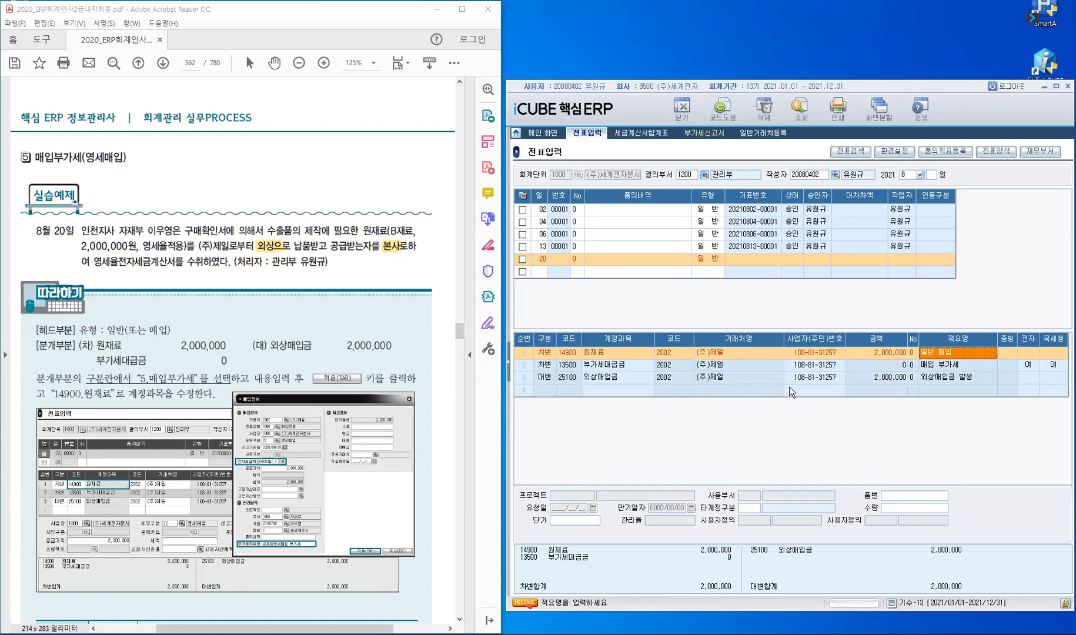
pyautogui.press('Return')
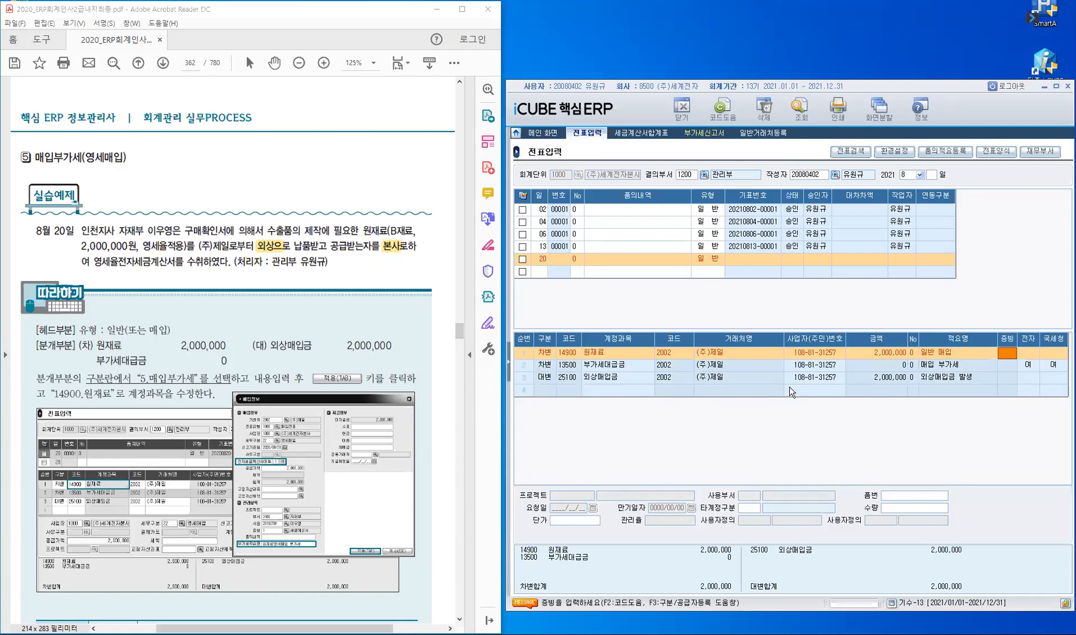
pyautogui.write('1')
pyautogui.press('Return')
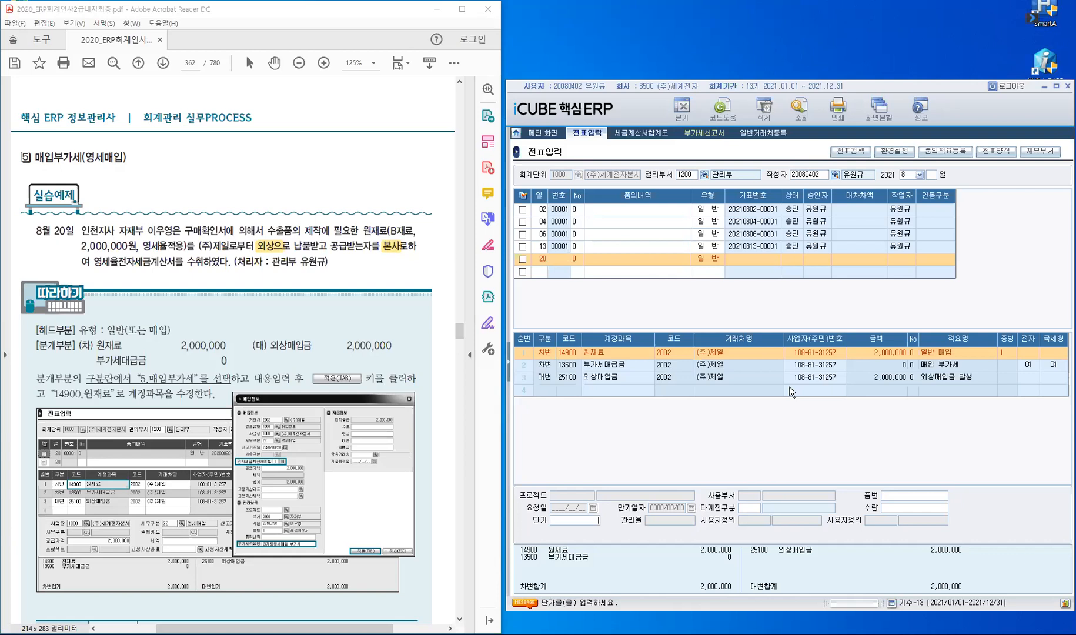
# Step: Give the VAT line evidence 1 and confirm its report date, amounts and e-invoice flag
pyautogui.press('Return')
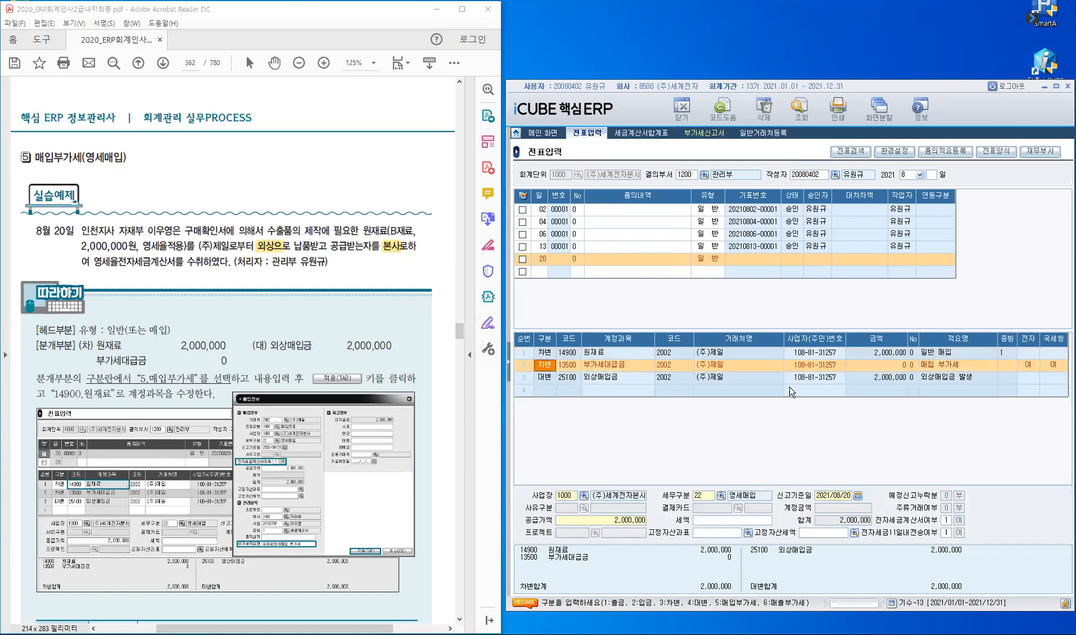
pyautogui.press('Return')
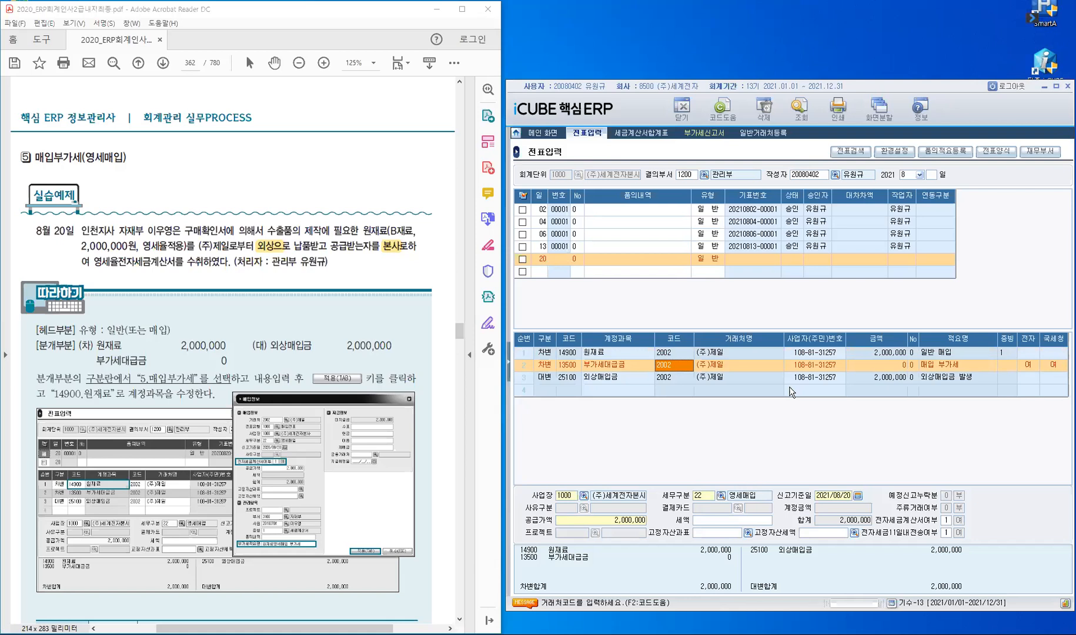
pyautogui.press('Return')
pyautogui.press('Return')
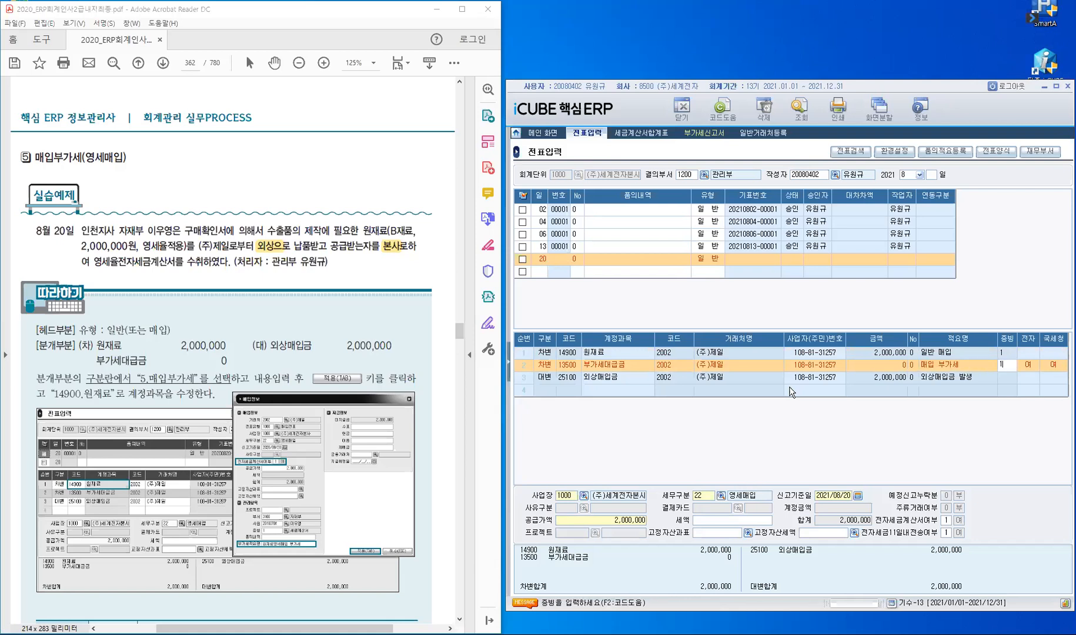
pyautogui.press('Return')
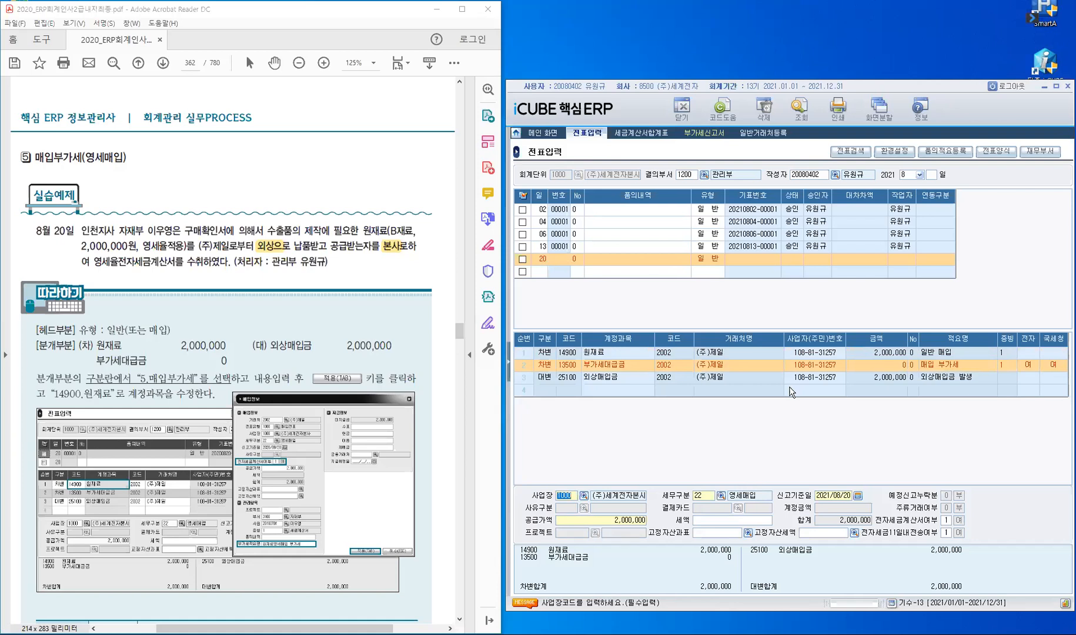
pyautogui.press('Return')
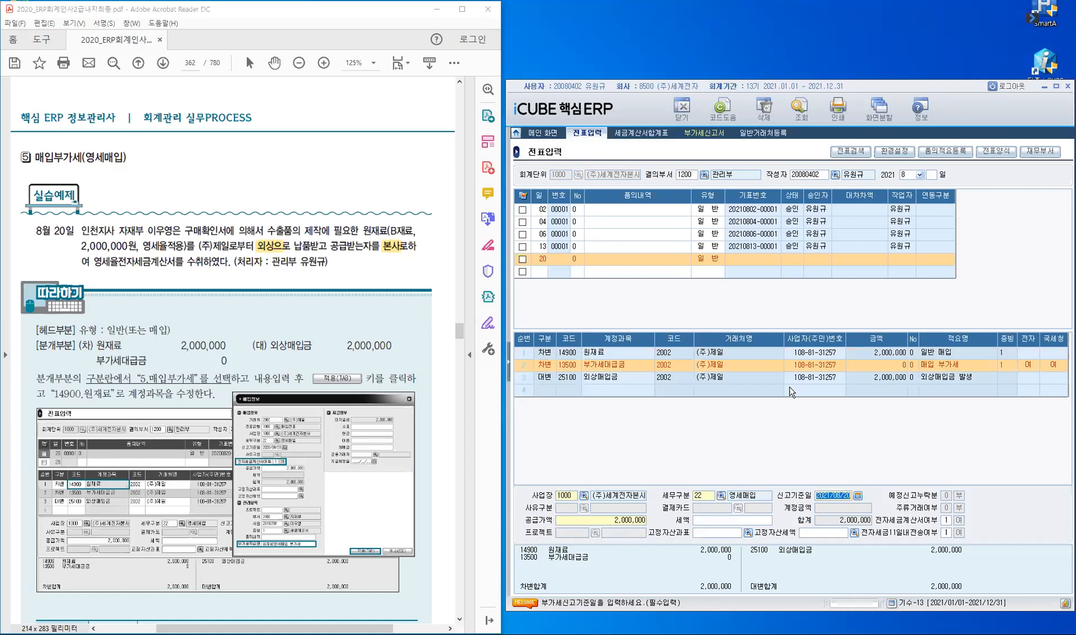
pyautogui.press('Return')
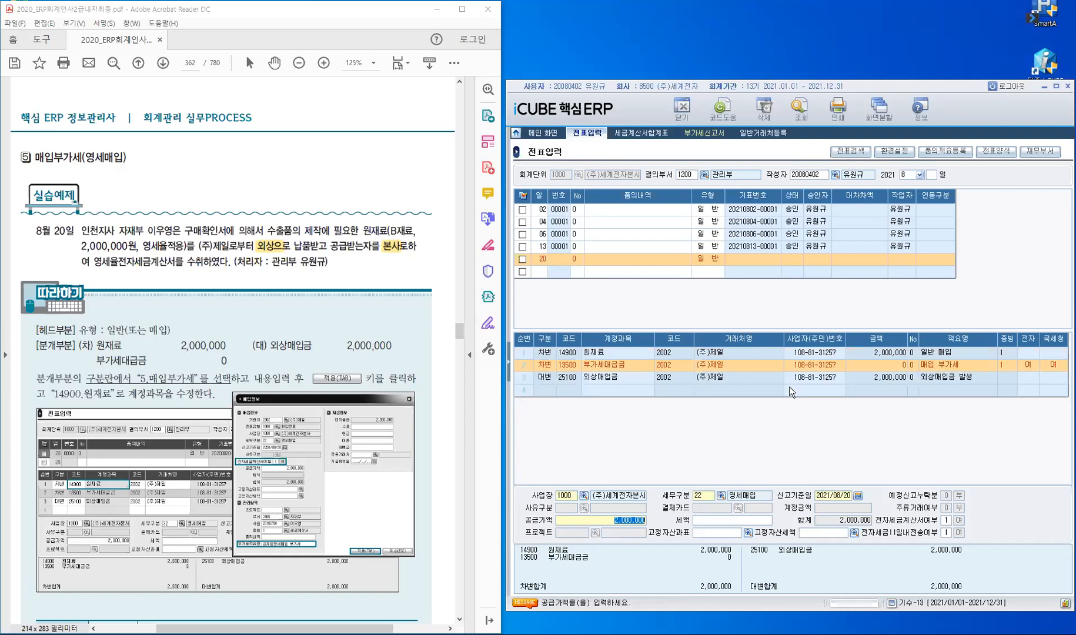
pyautogui.press('Return')
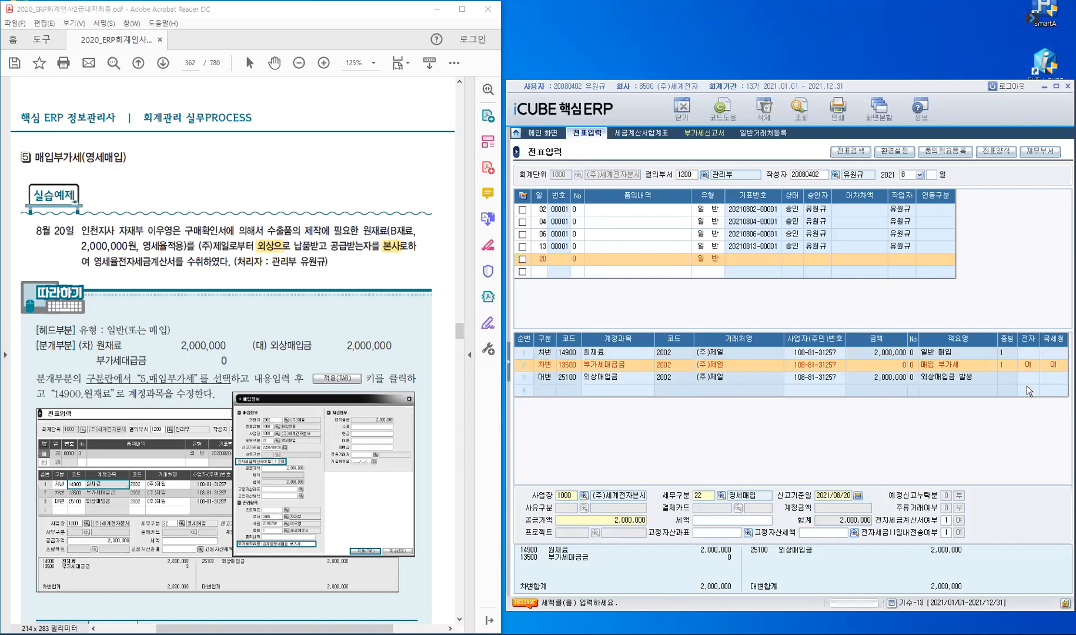
pyautogui.press('Return')
pyautogui.press('Return')
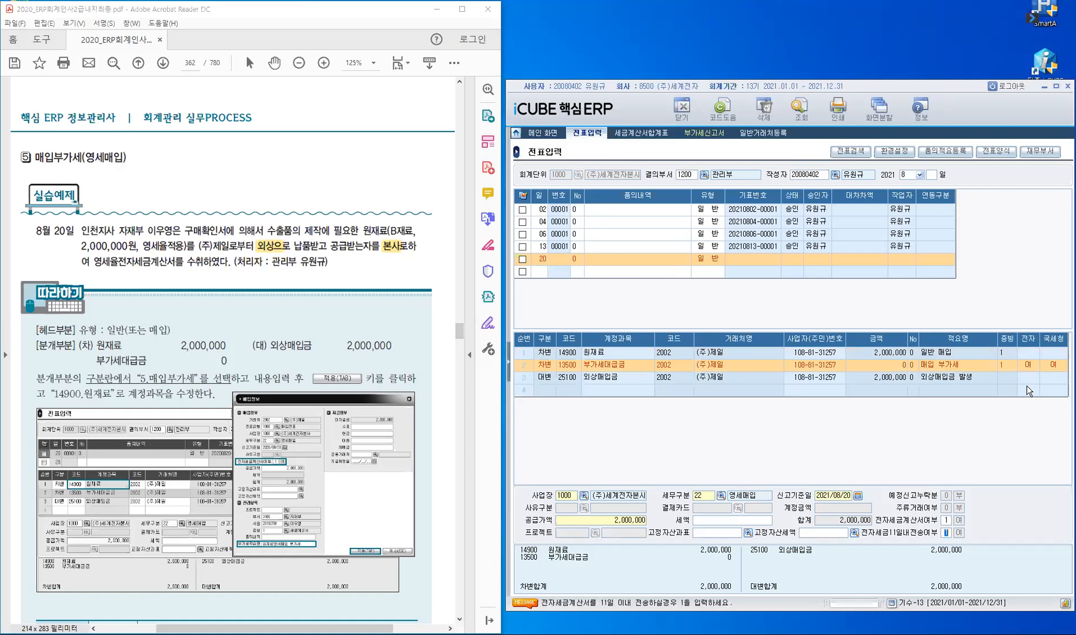
pyautogui.press('Return')
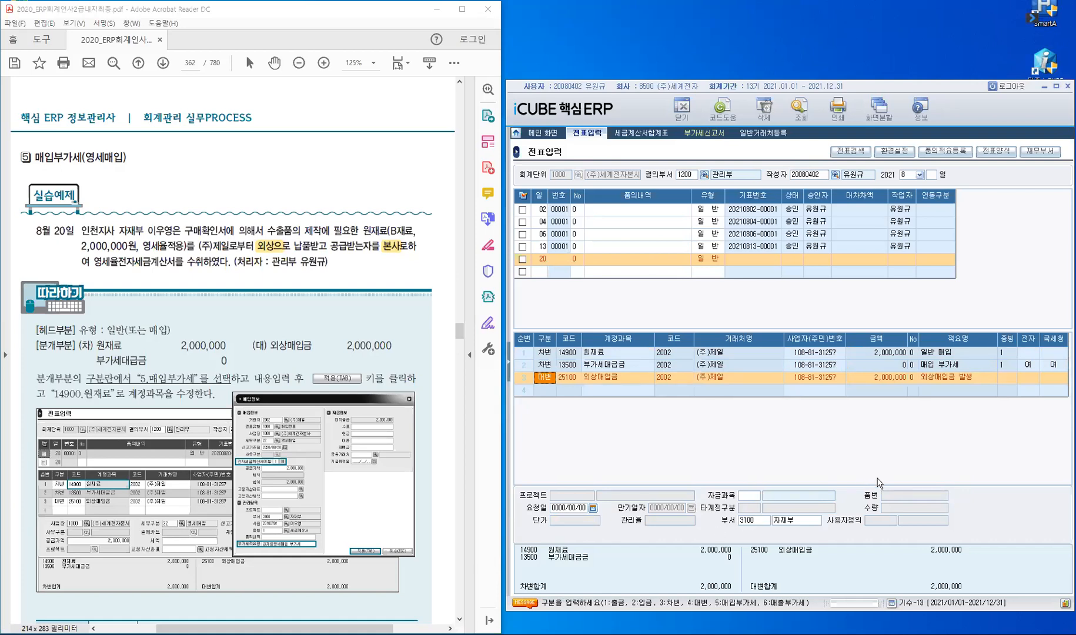
pyautogui.click(541, 272)
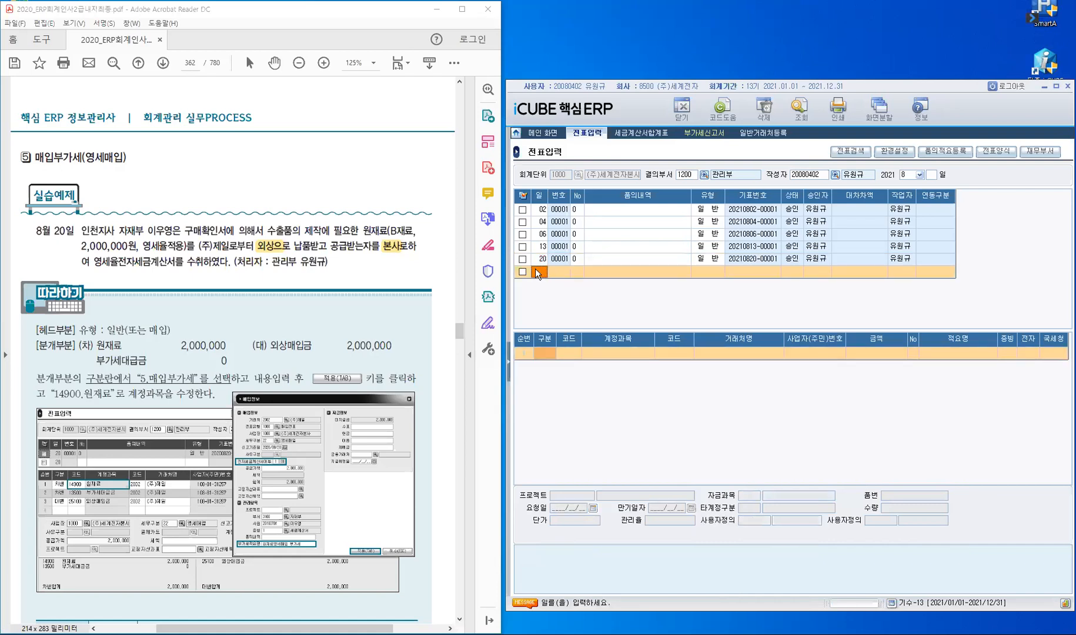
pyautogui.click(537, 269)
pyautogui.click(541, 260)
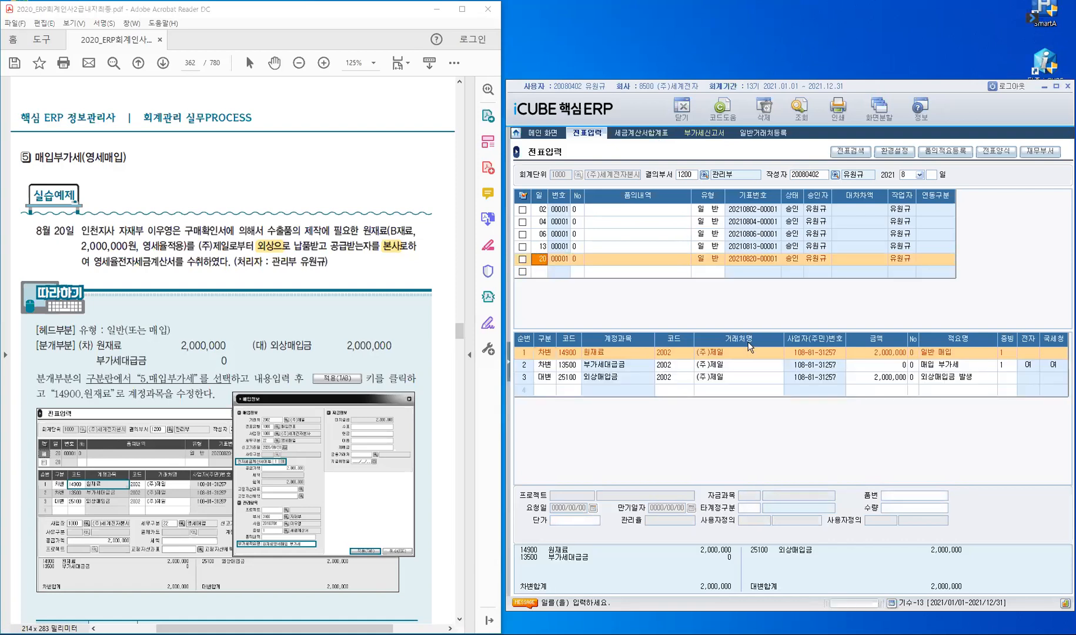
pyautogui.hotkey('ctrl', 'Tab')
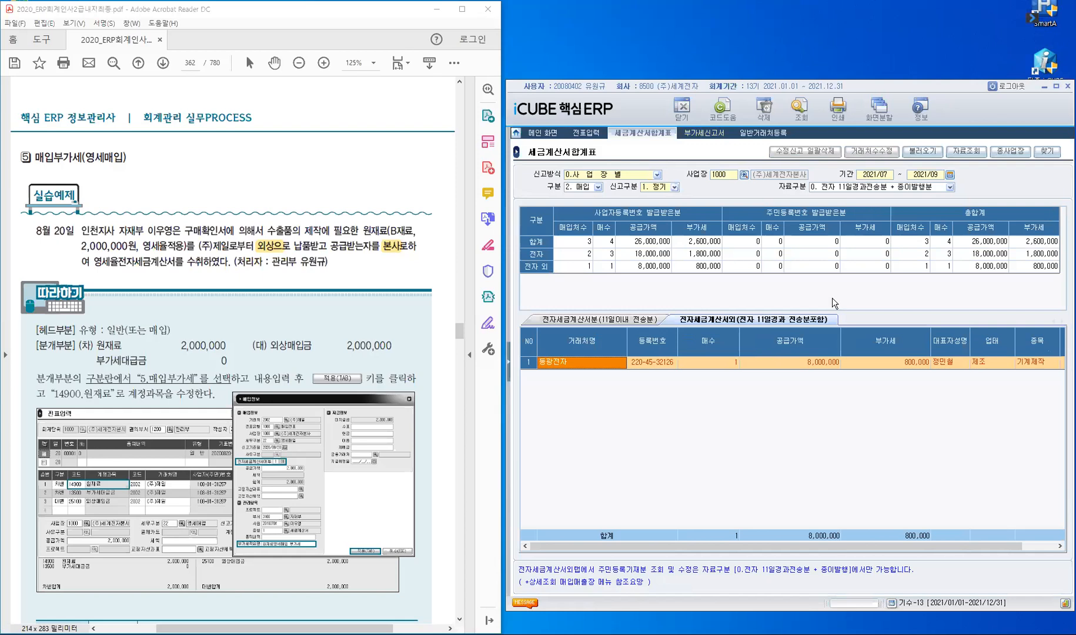
# Step: Reload the tax invoice summary so (주)제일 shows 3 e-invoices totalling 11,000,000
pyautogui.click(924, 152)
pyautogui.click(764, 380)
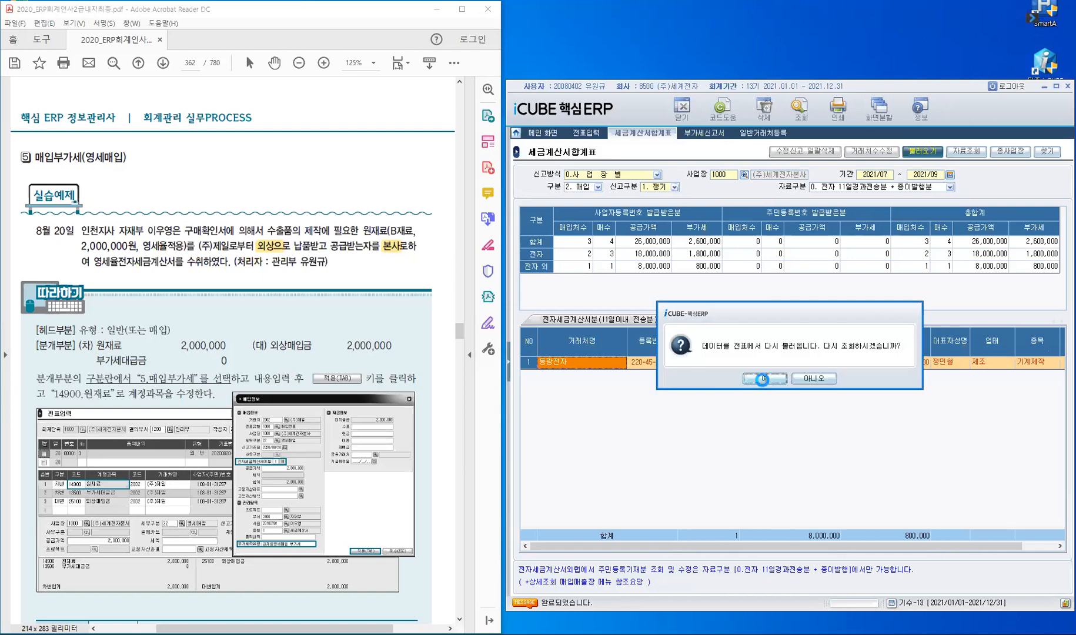
pyautogui.click(571, 323)
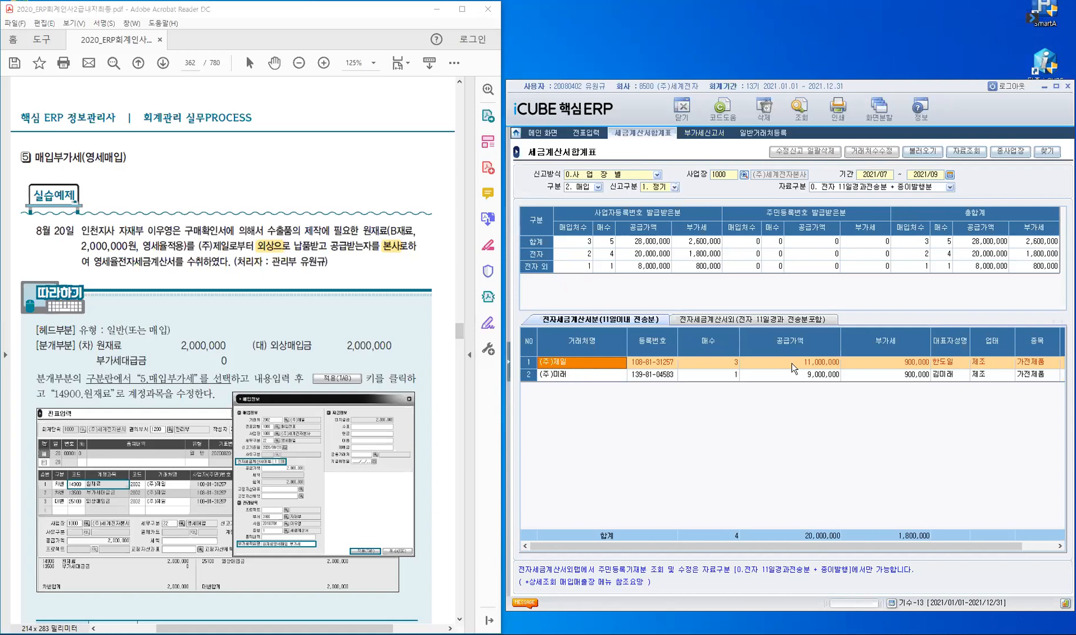
pyautogui.click(716, 139)
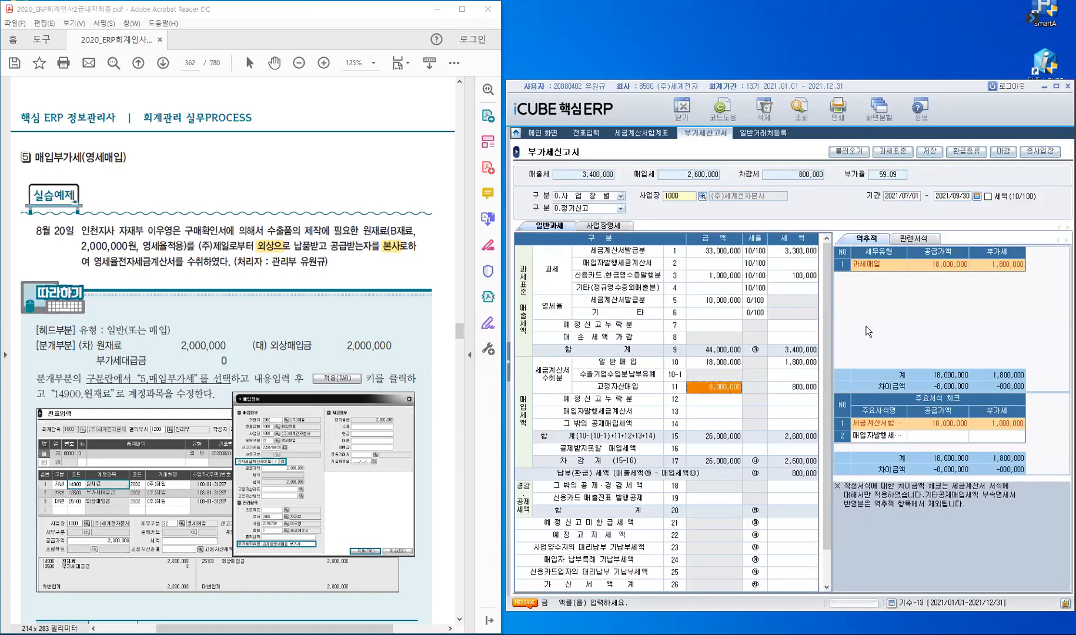
# Step: Reload the VAT return from vouchers and check that line 10 shows 20,000,000 in general purchases
pyautogui.click(858, 151)
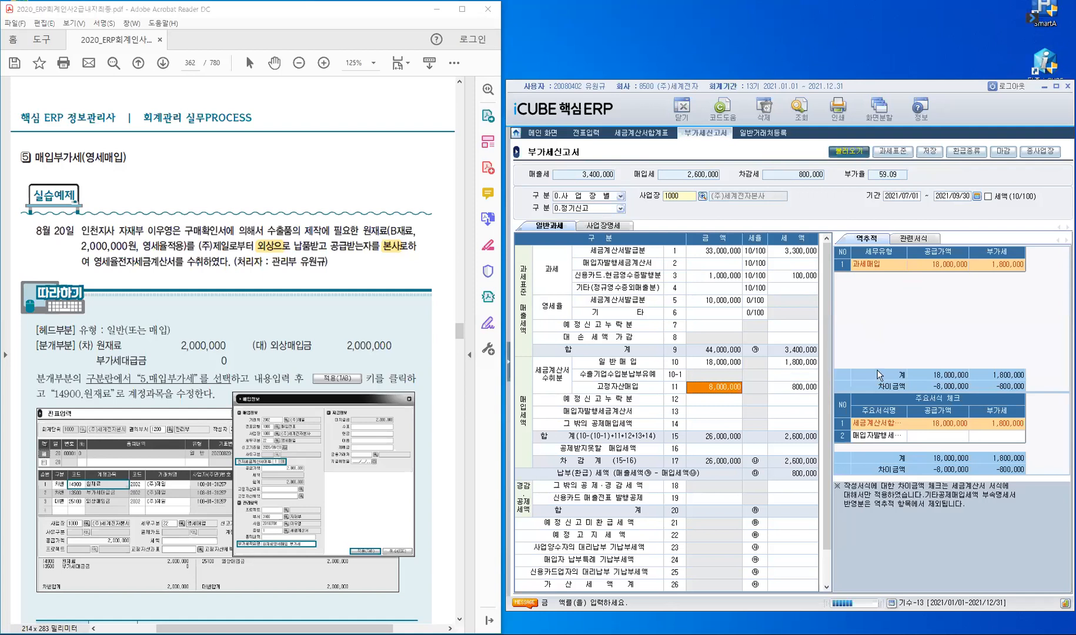
pyautogui.click(762, 379)
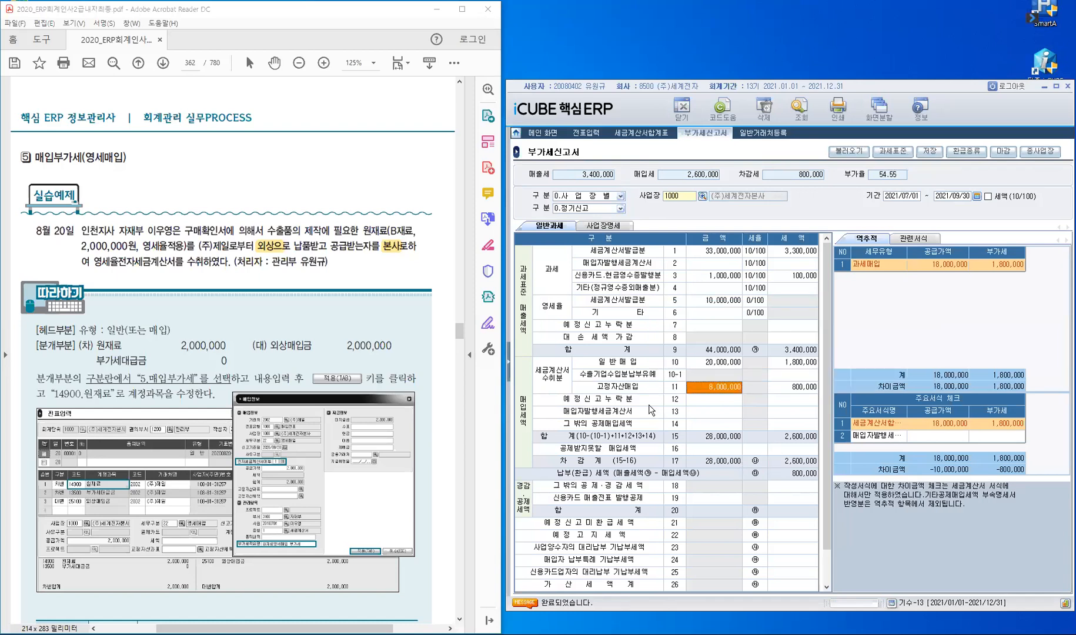
pyautogui.click(724, 366)
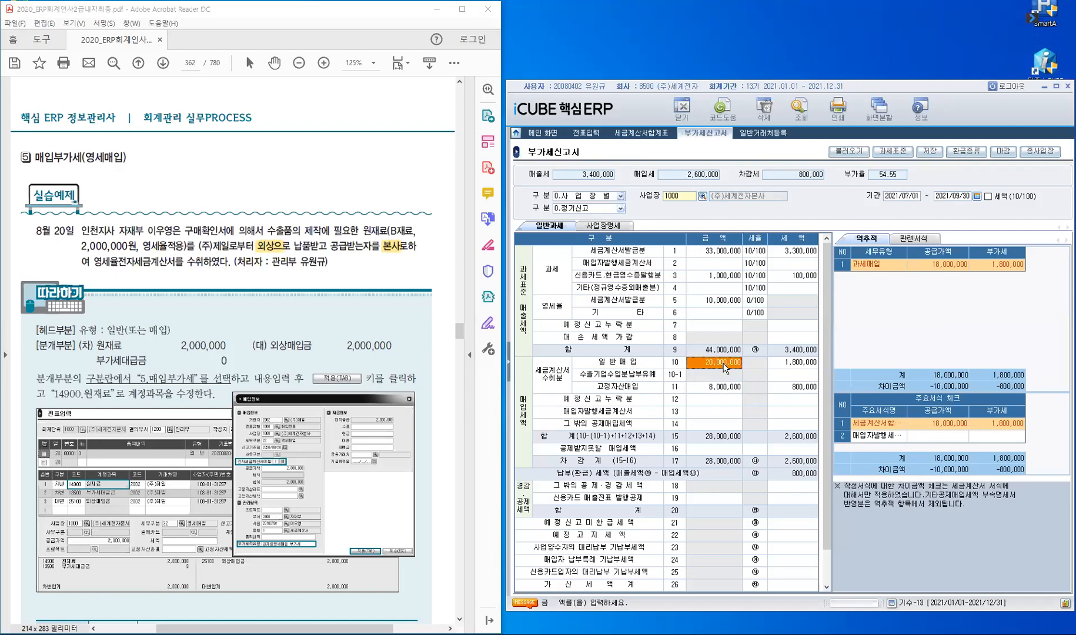
pyautogui.click(725, 367)
# Step: Back in voucher entry, begin a new 1.일반 (general) voucher dated day 22
pyautogui.scroll(-5, 264, 259)
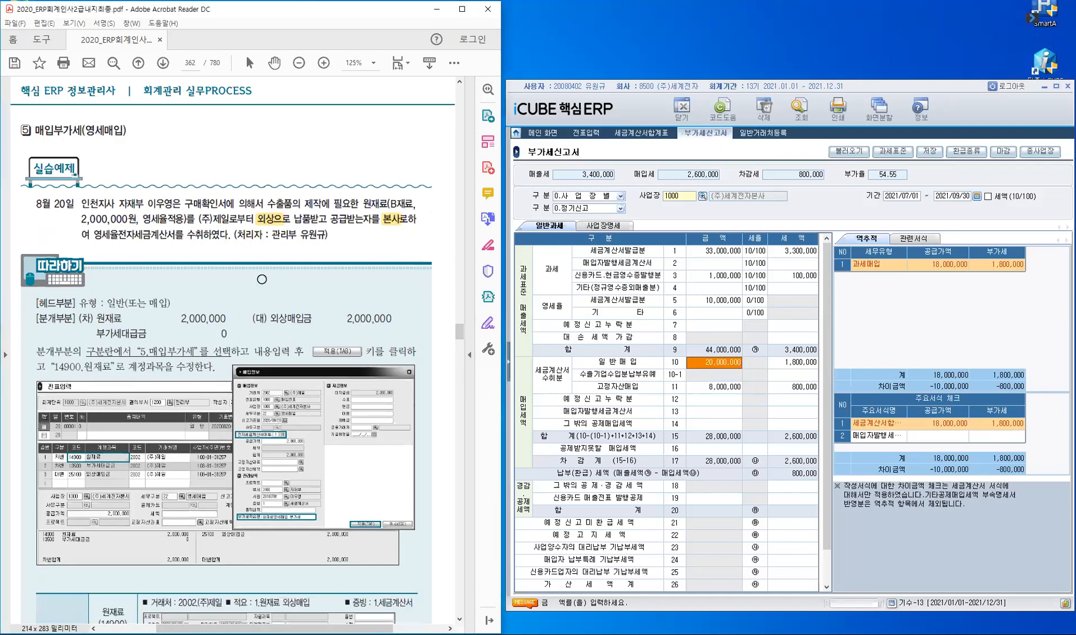
pyautogui.scroll(-6, 261, 281)
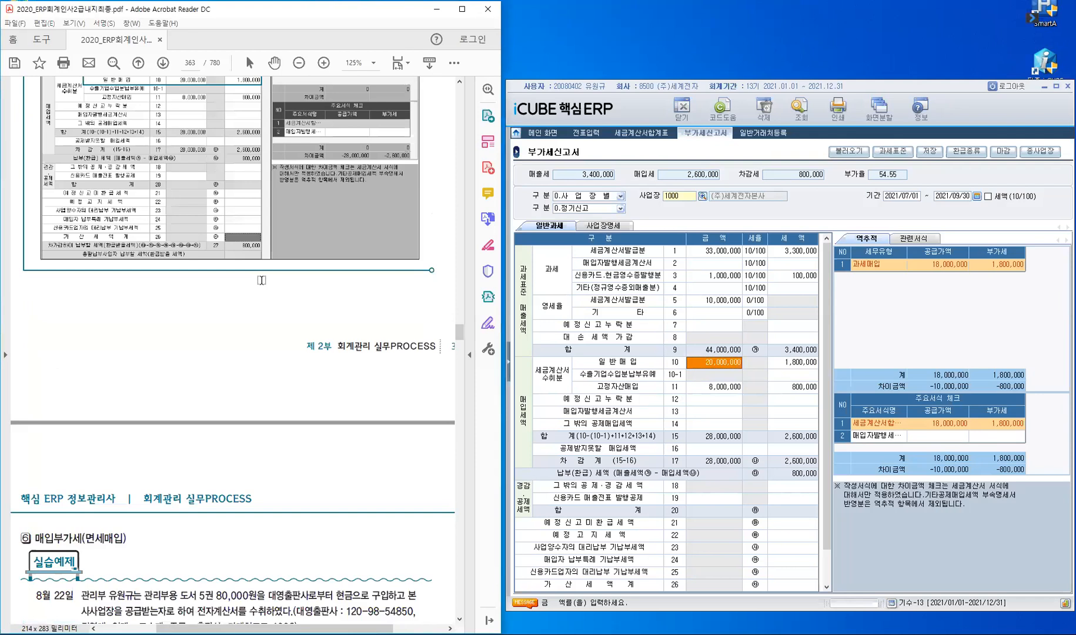
pyautogui.scroll(-7, 261, 281)
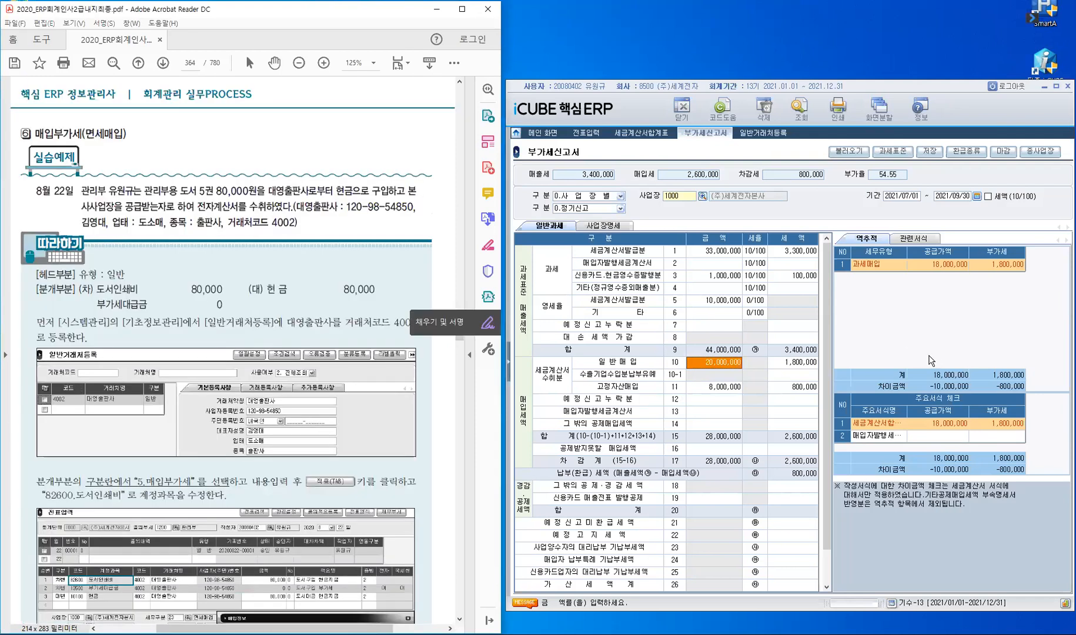
pyautogui.click(583, 133)
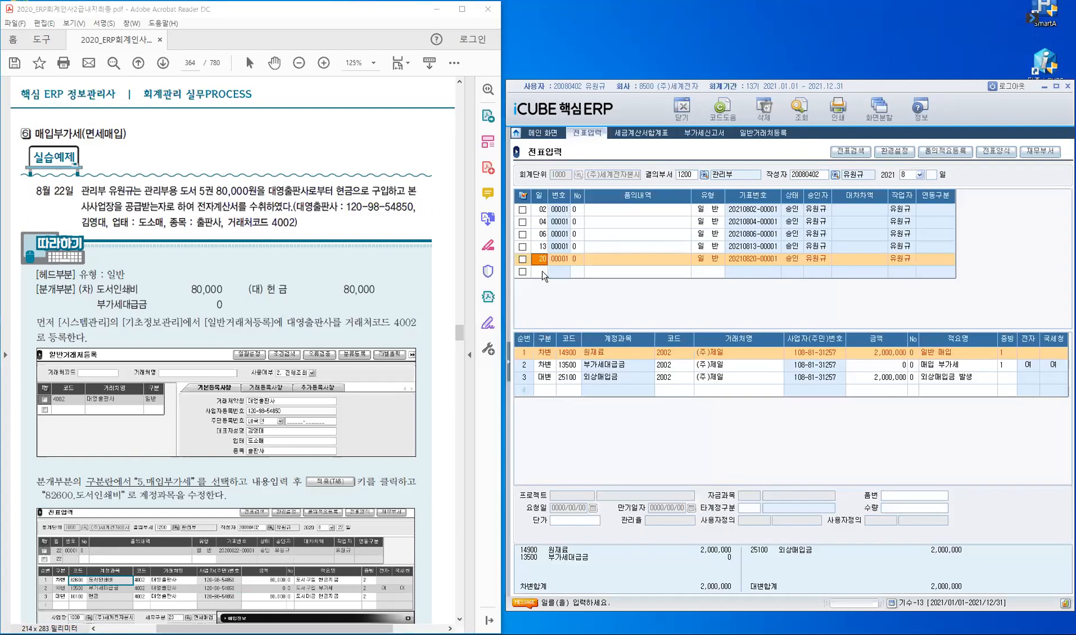
pyautogui.click(539, 271)
pyautogui.write('22')
pyautogui.press('Return')
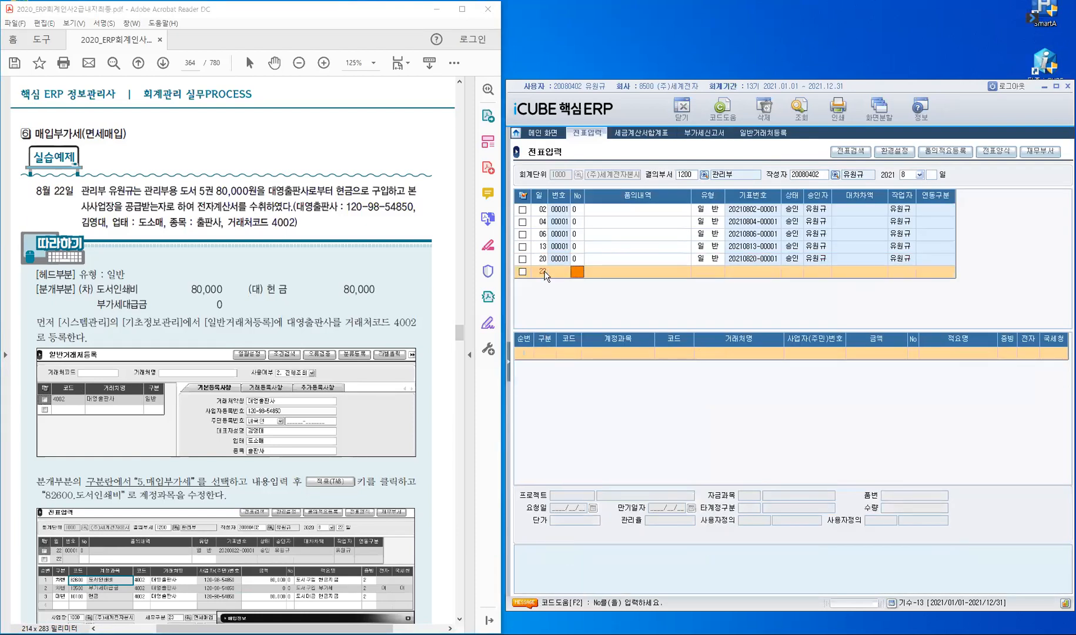
pyautogui.press('Return')
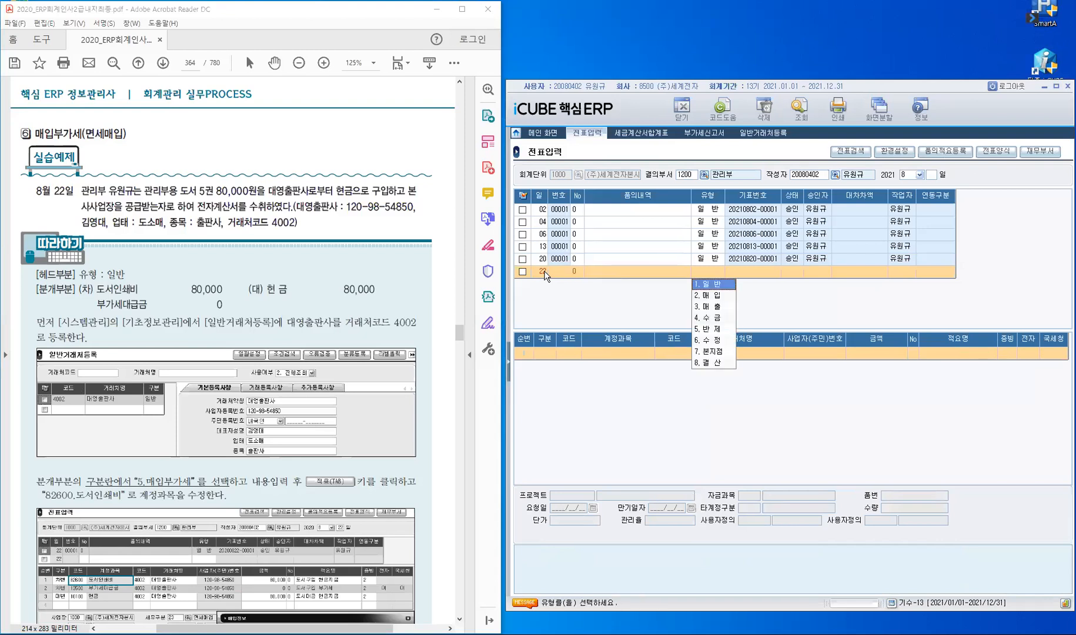
pyautogui.press('Return')
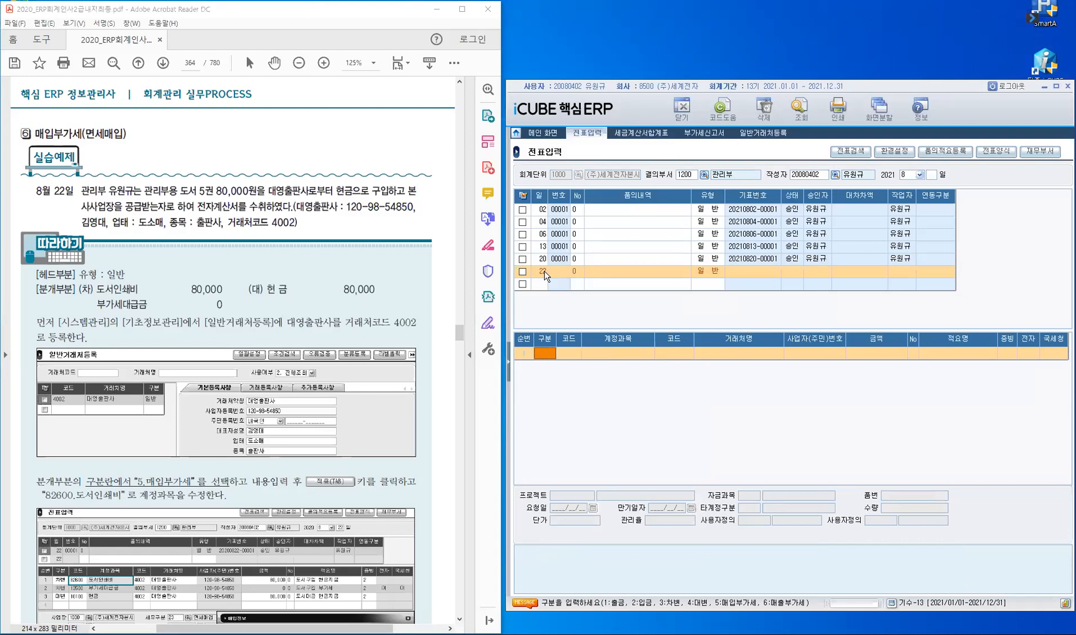
# Step: In 일반거래처등록, add client 4002 대영출판사 as 일반 with its business registration number
pyautogui.click(774, 135)
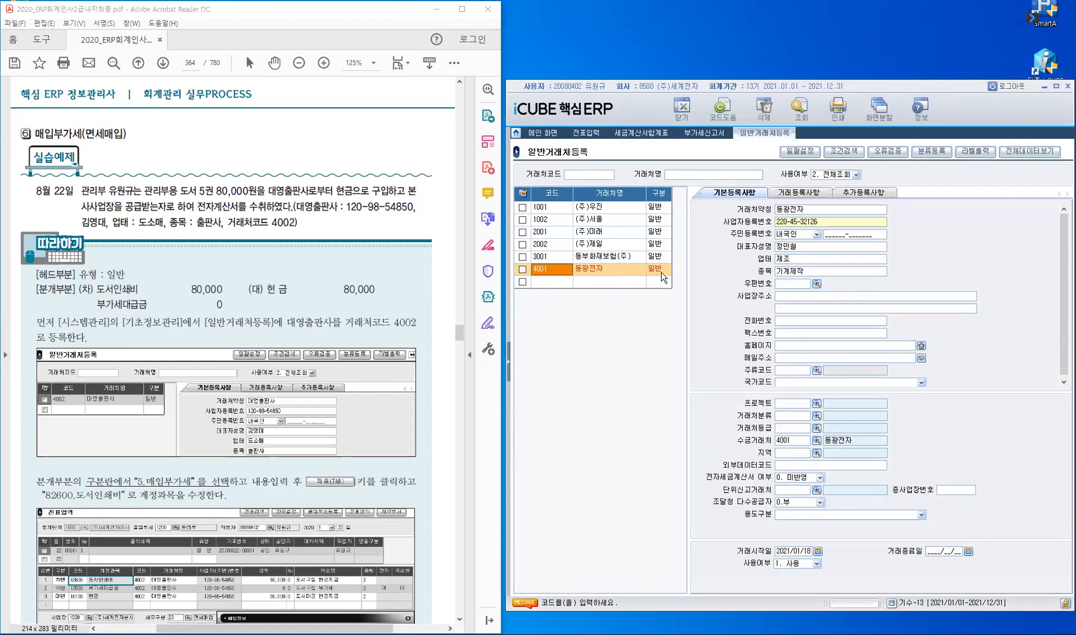
pyautogui.click(547, 285)
pyautogui.write('4002')
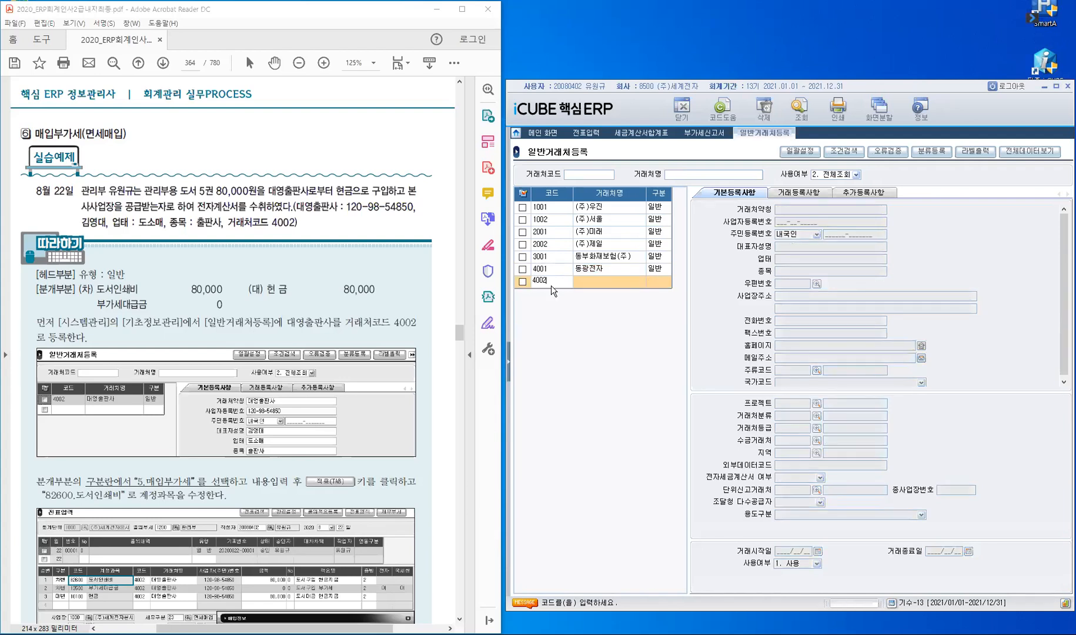
pyautogui.press('Return')
pyautogui.write('대영출판사')
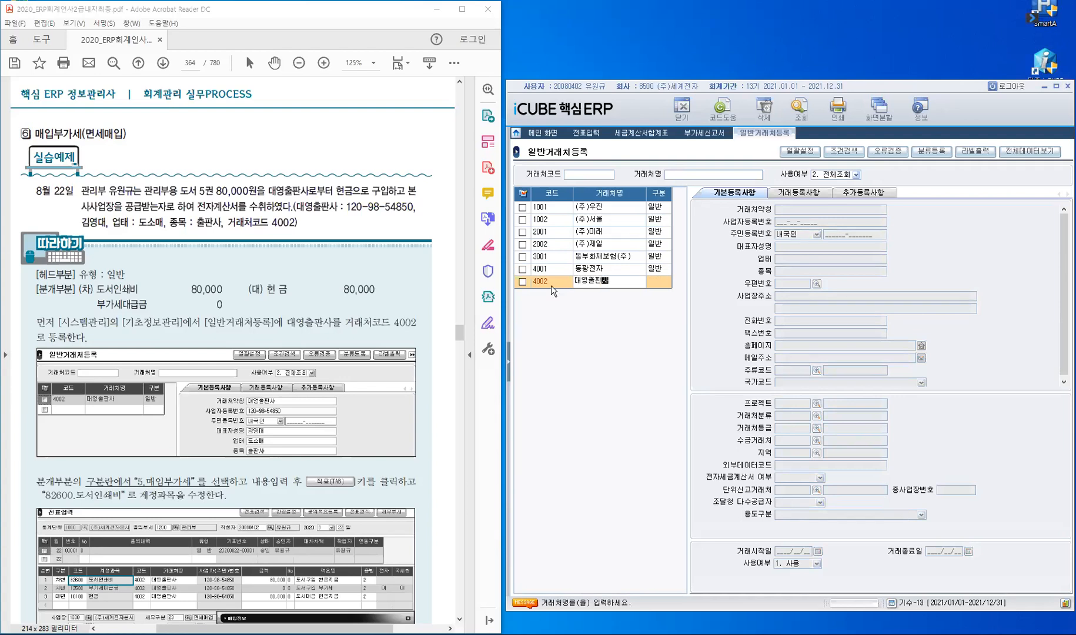
pyautogui.press('Return')
pyautogui.press('Return')
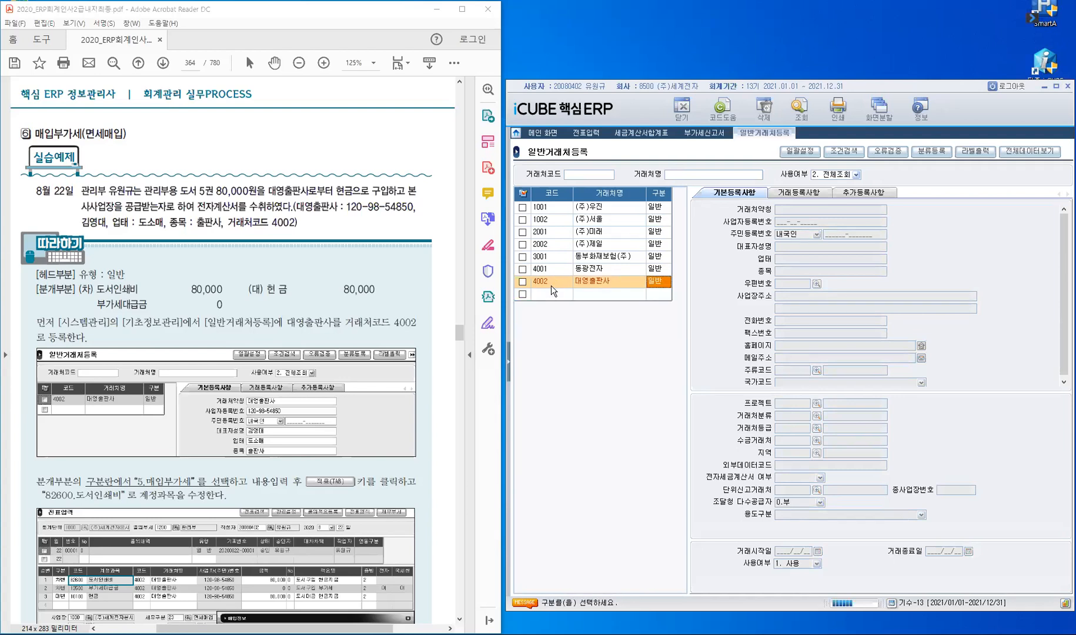
pyautogui.press('Return')
pyautogui.press('Return')
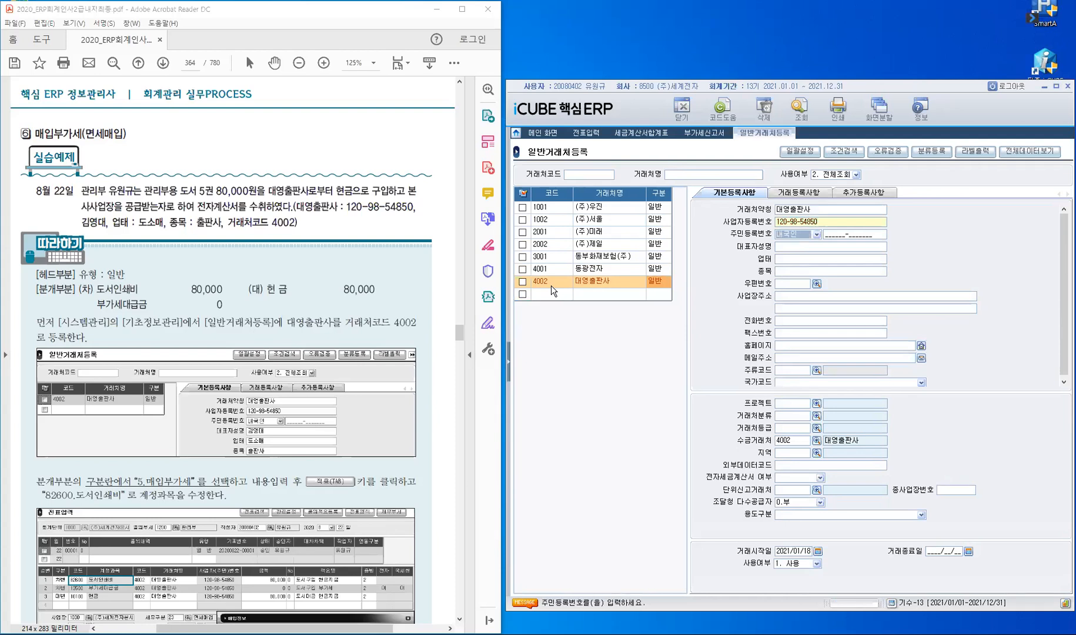
# Step: Enter the representative's name, business type 도소매 and item 출판사, set e-invoice to 1.발행, and save
pyautogui.press('Return')
pyautogui.press('Return')
pyautogui.write('도소매')
pyautogui.press('BackSpace')
pyautogui.press('BackSpace')
pyautogui.write('ㅅ소매')
pyautogui.press('Return')
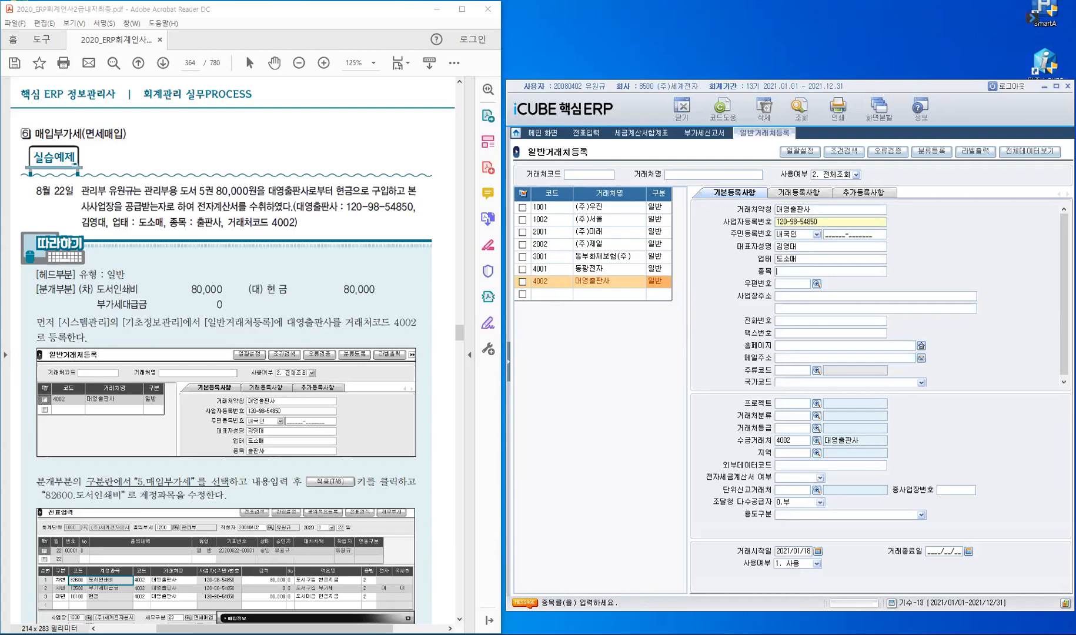
pyautogui.write('ㅊ')
pyautogui.write('판ㅅ')
pyautogui.write('사')
pyautogui.press('Return')
pyautogui.press('Return')
pyautogui.press('Return')
pyautogui.press('Return')
pyautogui.press('Return')
pyautogui.press('Return')
pyautogui.click(783, 476)
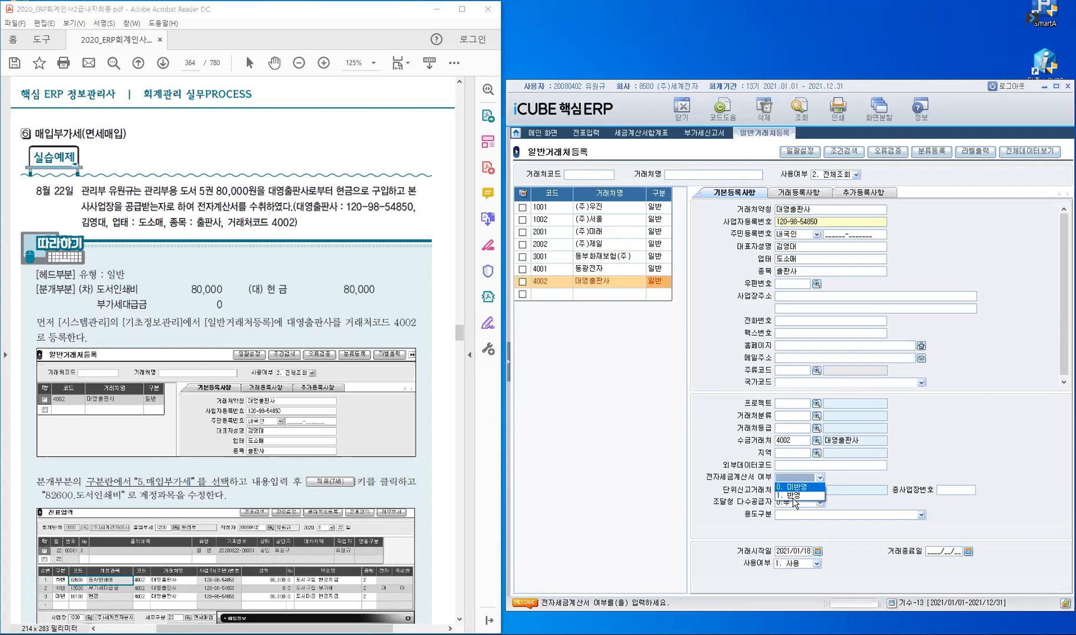
pyautogui.click(793, 496)
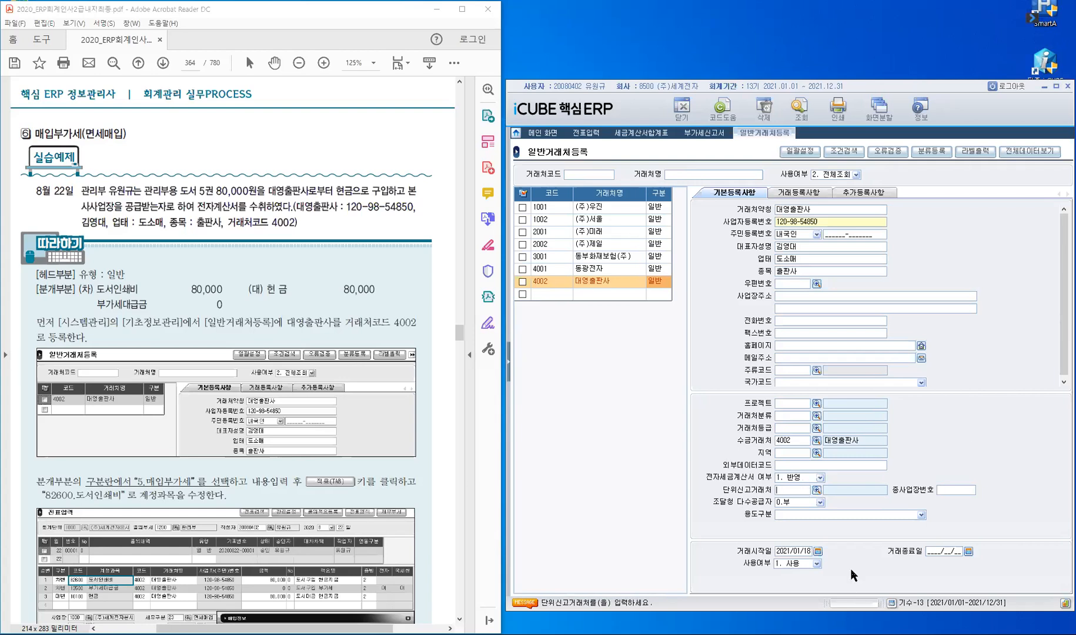
pyautogui.press('Return')
pyautogui.press('Return')
pyautogui.press('Return')
pyautogui.press('Return')
pyautogui.press('Return')
pyautogui.press('Return')
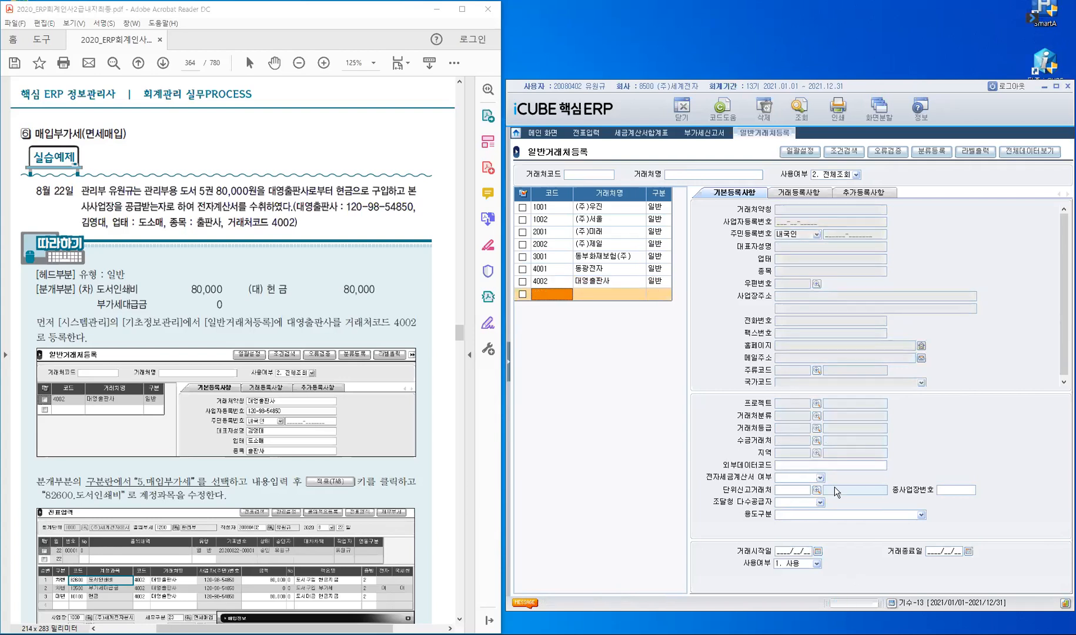
# Step: Start the day-22 voucher in voucher entry with a type 5 (매입부가세) first line
pyautogui.click(584, 134)
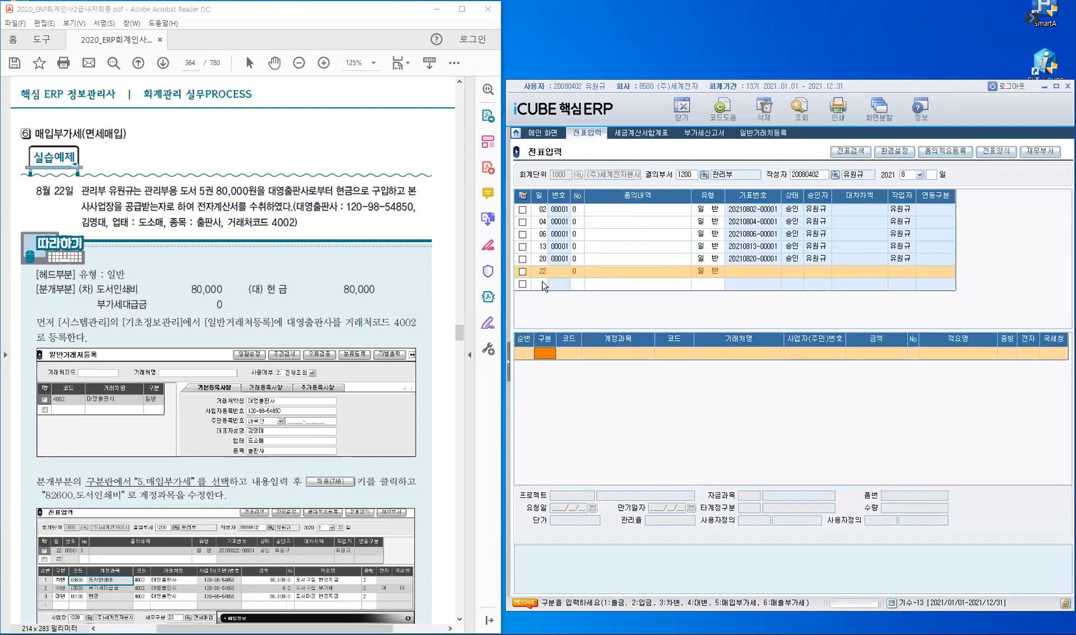
pyautogui.click(543, 272)
pyautogui.click(542, 273)
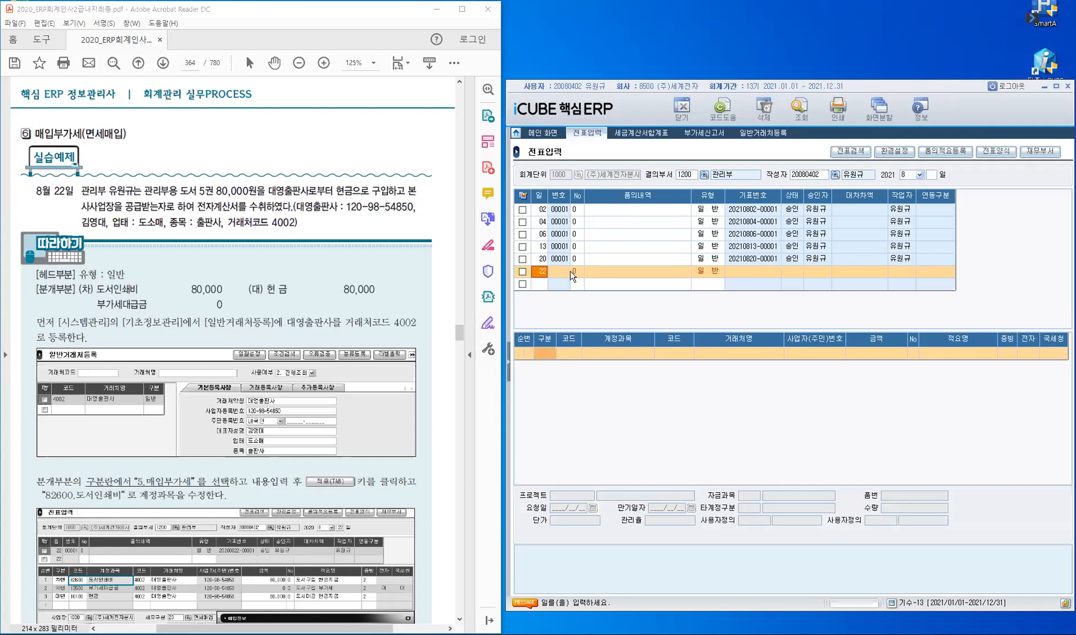
pyautogui.press('Return')
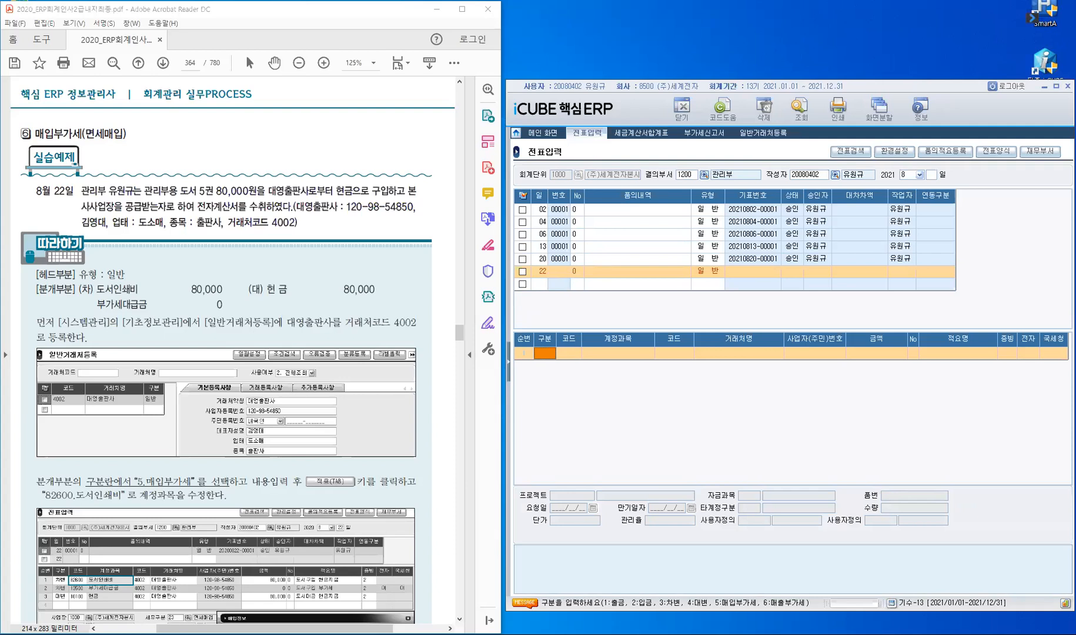
pyautogui.write('5')
pyautogui.press('Return')
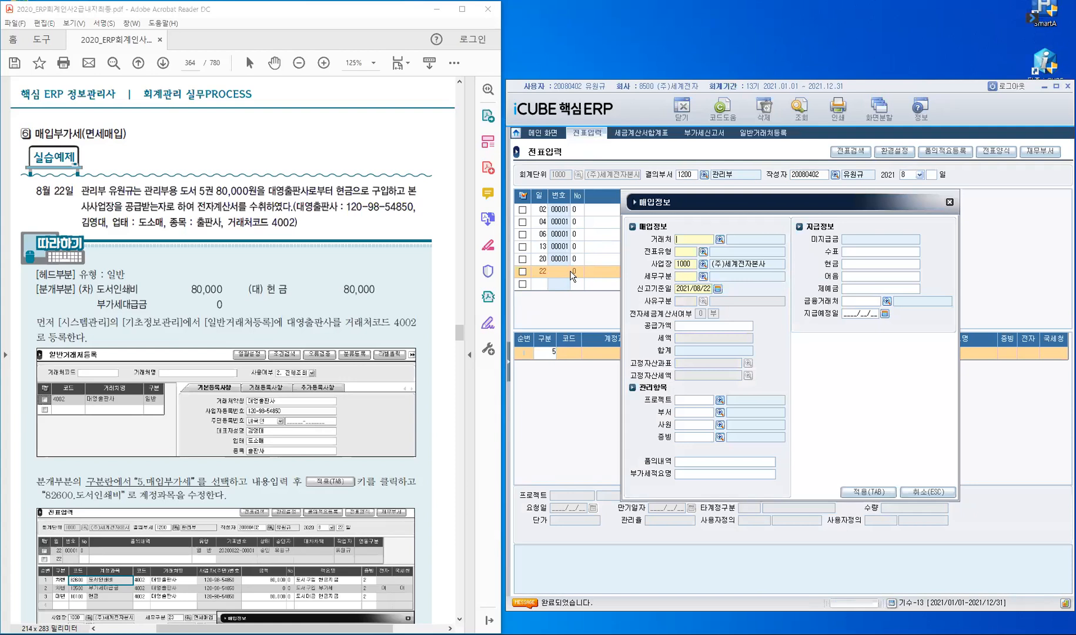
# Step: Fill purchase info with client 4002, voucher type 1000 매입전표, site 1000 and tax category 23 면세매입
pyautogui.write('4002')
pyautogui.press('Return')
pyautogui.write('1000')
pyautogui.press('Return')
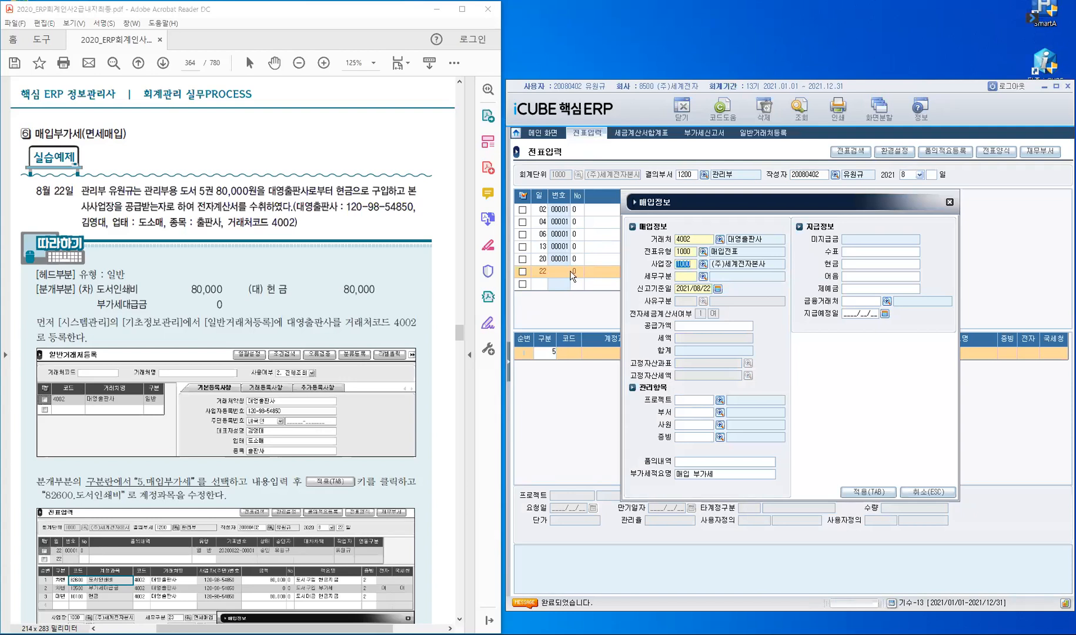
pyautogui.press('Return')
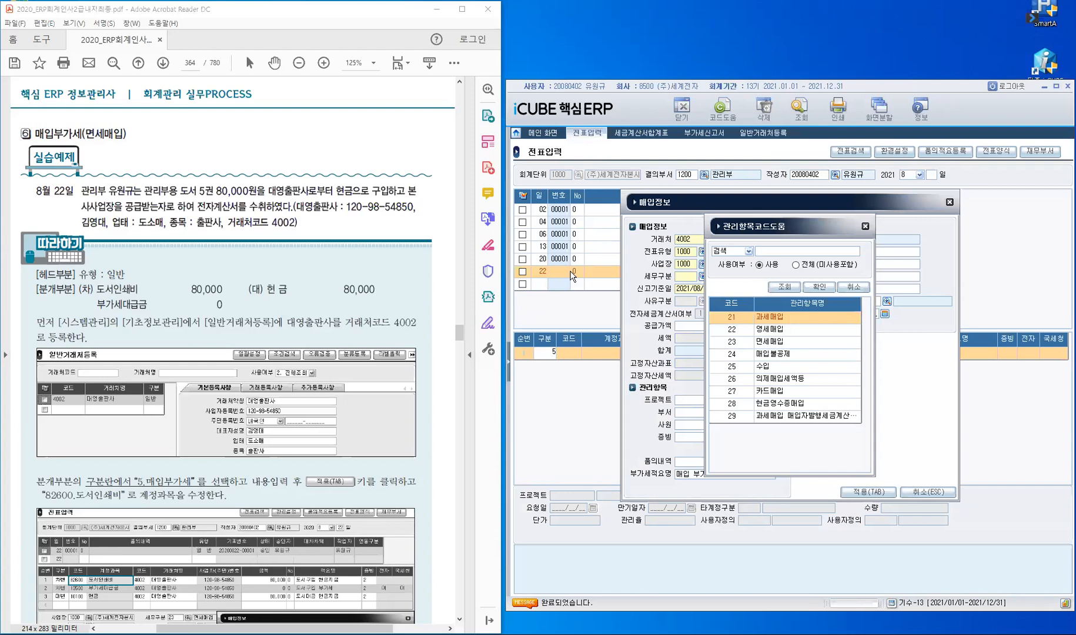
pyautogui.click(727, 343)
pyautogui.click(730, 347)
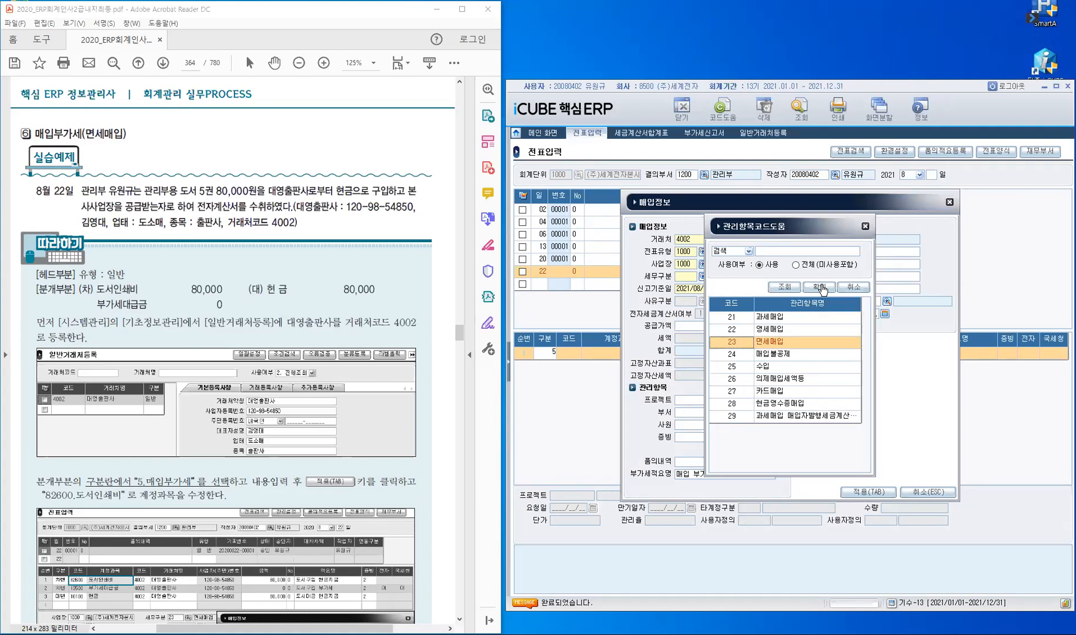
pyautogui.press('Return')
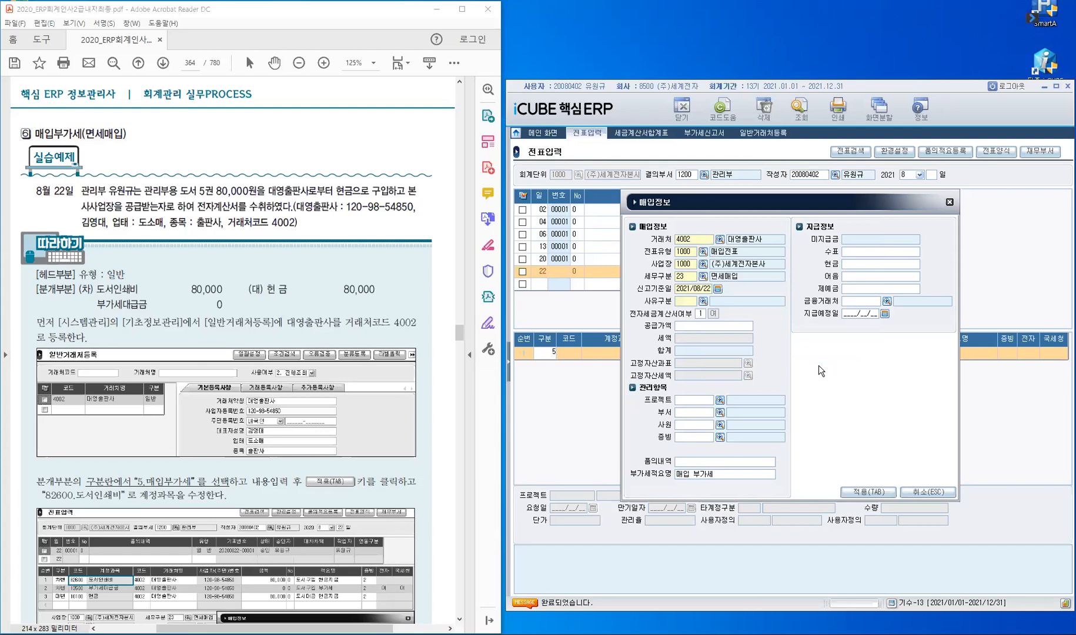
pyautogui.press('Return')
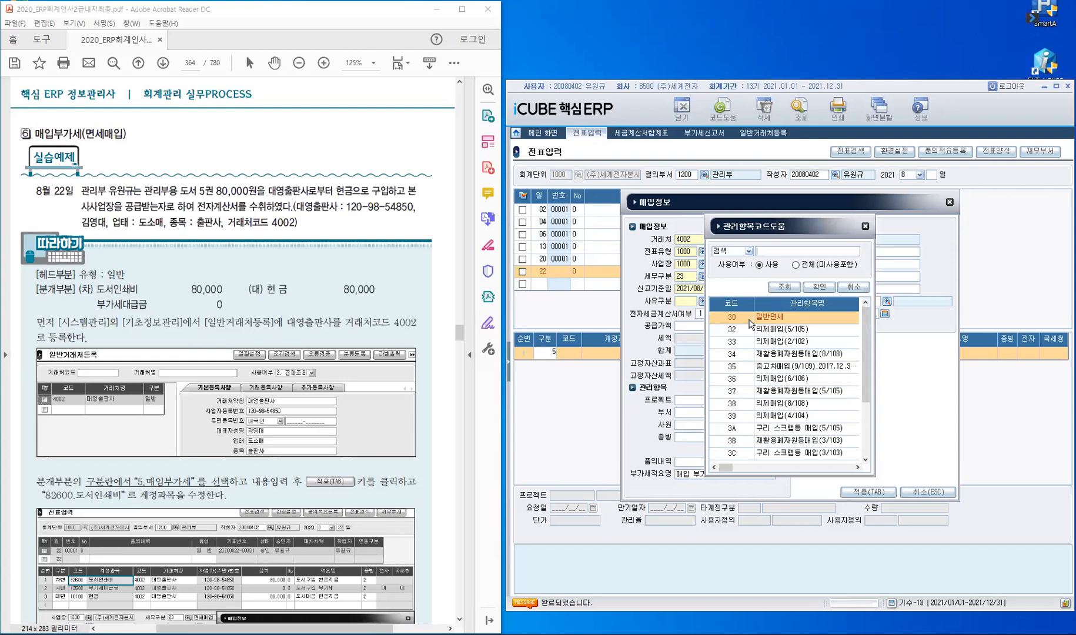
# Step: Set reason 30 일반면세, supply value 80,000, department 1200 관리부 and the responsible employee
pyautogui.click(804, 315)
pyautogui.click(817, 288)
pyautogui.press('Return')
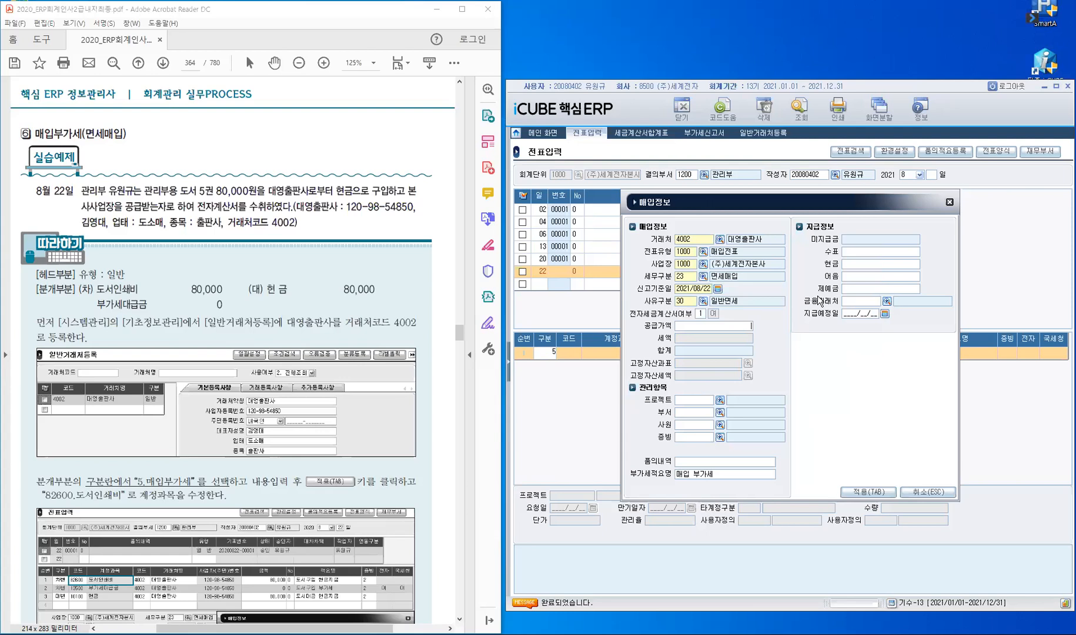
pyautogui.write('80,000')
pyautogui.press('Return')
pyautogui.press('Return')
pyautogui.write('1200')
pyautogui.press('Return')
pyautogui.press('Return')
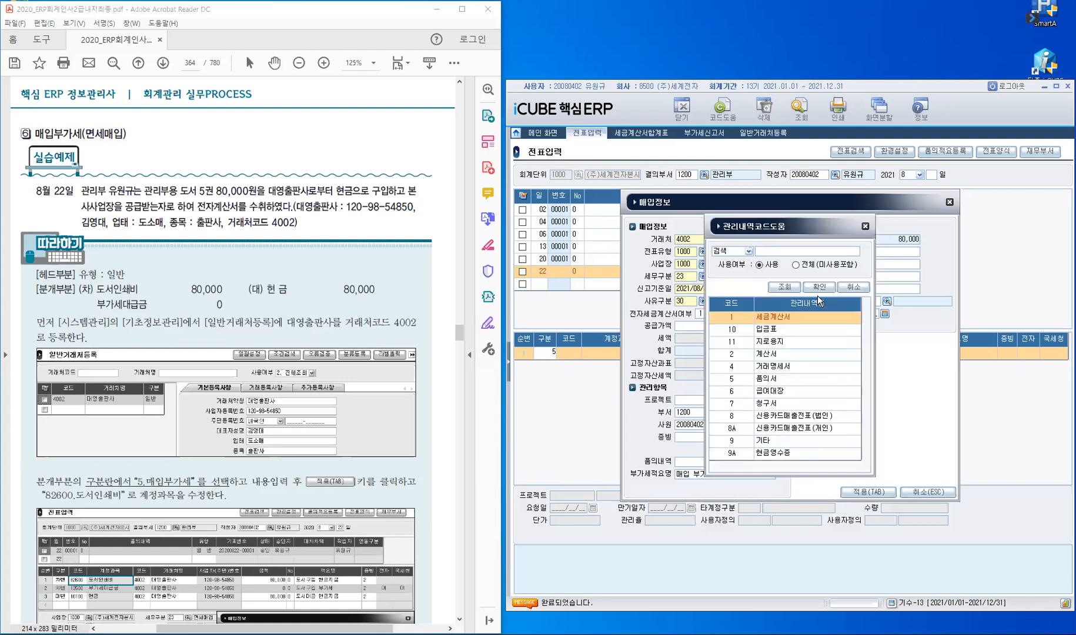
# Step: Choose evidence 2 계산서, enter 80,000 cash paid, and apply the purchase info to the voucher
pyautogui.click(746, 355)
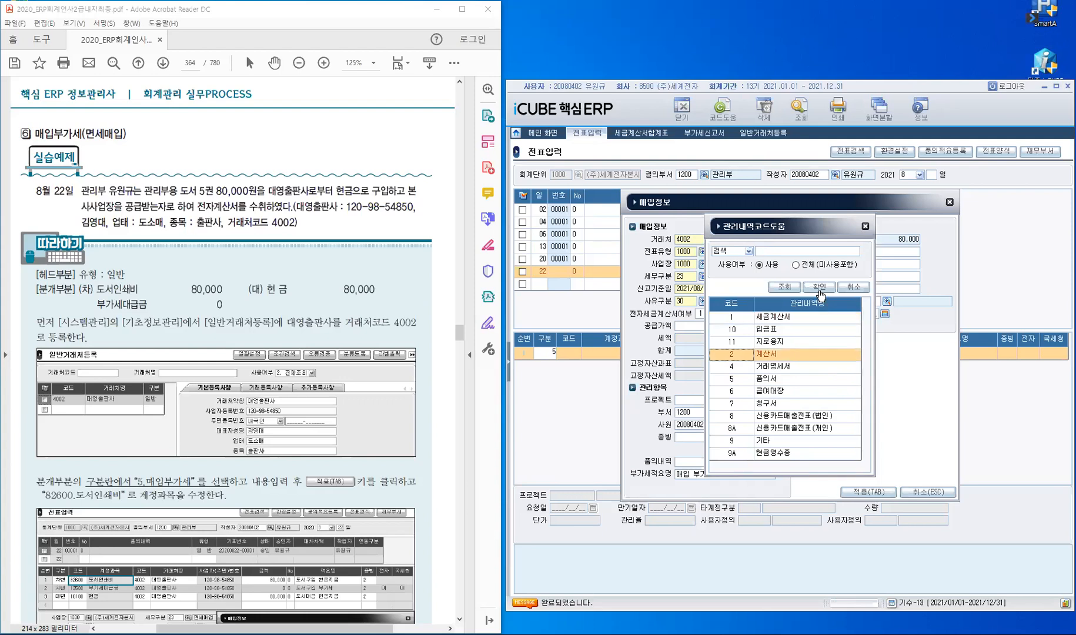
pyautogui.press('Return')
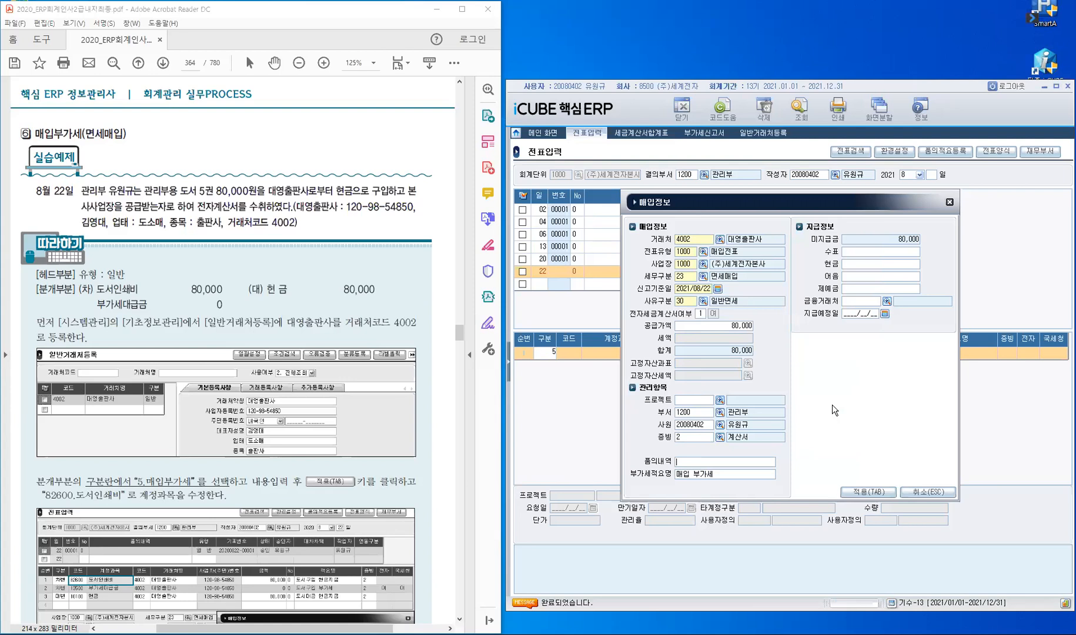
pyautogui.press('Return')
pyautogui.press('Return')
pyautogui.write('800000')
pyautogui.press('Return')
pyautogui.click(870, 494)
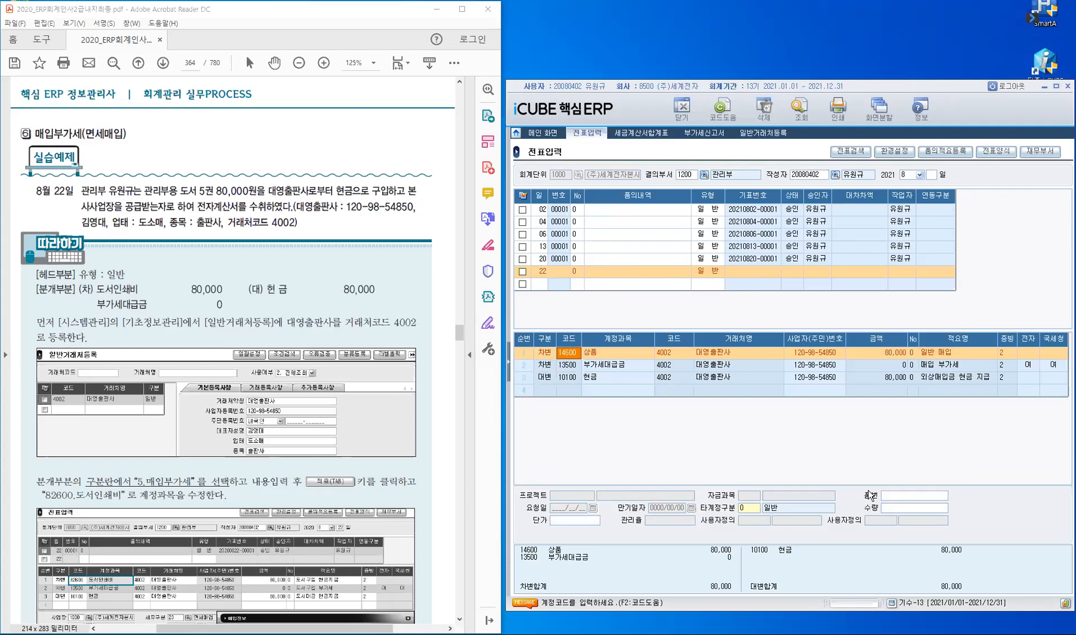
# Step: Change the debit line's account to 82600 도서인쇄비
pyautogui.write('도서인')
pyautogui.press('Return')
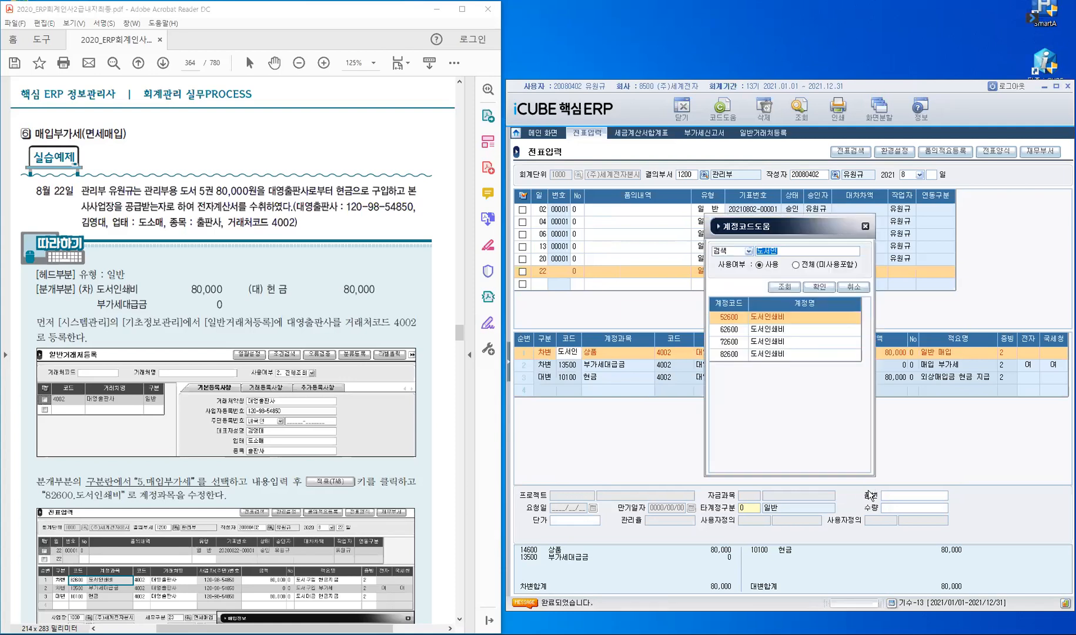
pyautogui.press('Down')
pyautogui.press('Down')
pyautogui.press('Down')
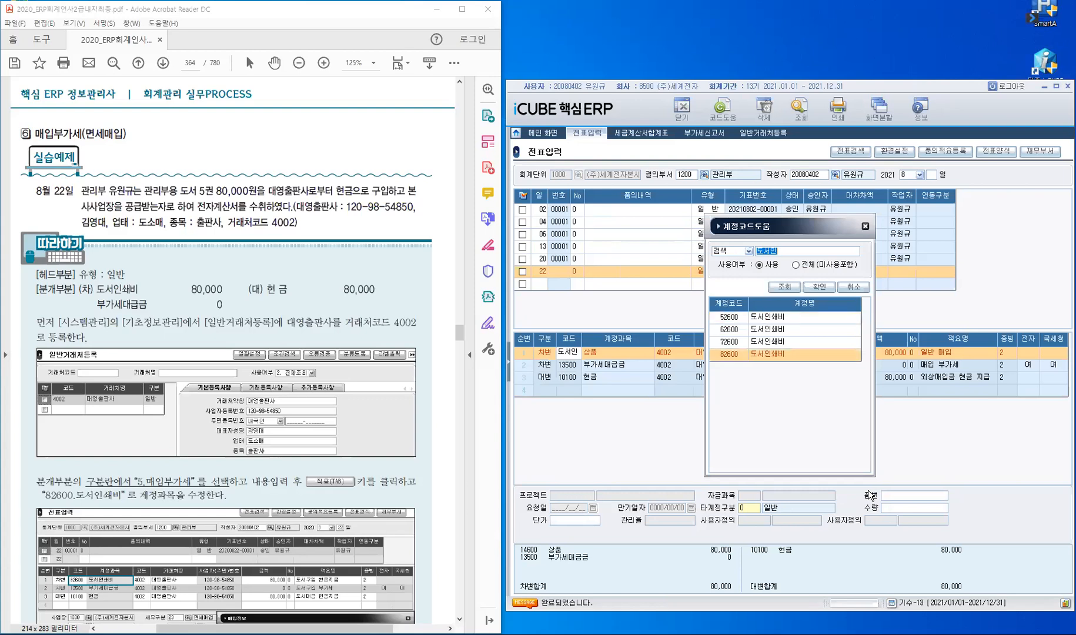
pyautogui.press('Return')
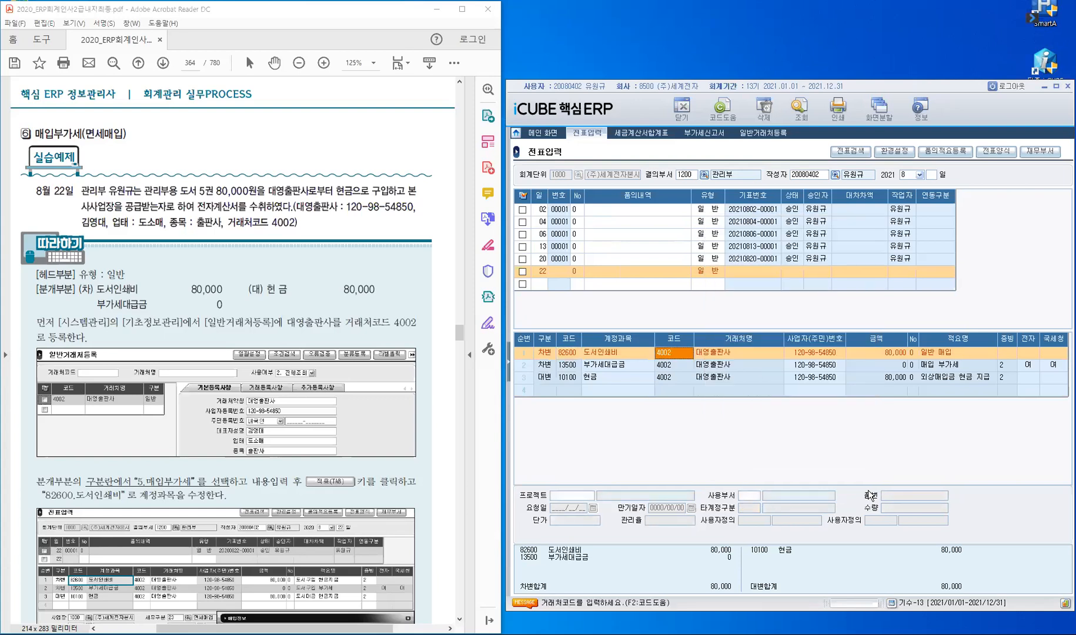
pyautogui.press('Return')
pyautogui.press('Return')
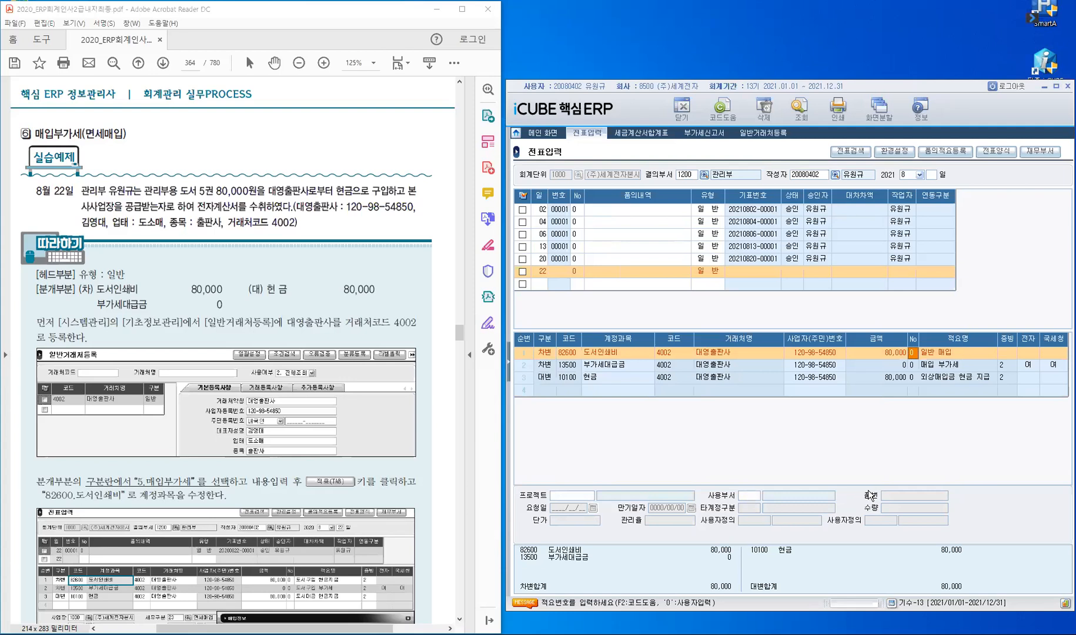
pyautogui.press('Return')
# Step: Set the debit line's evidence to 2 and department to 관리부, then save the 8/22 voucher
pyautogui.write('2')
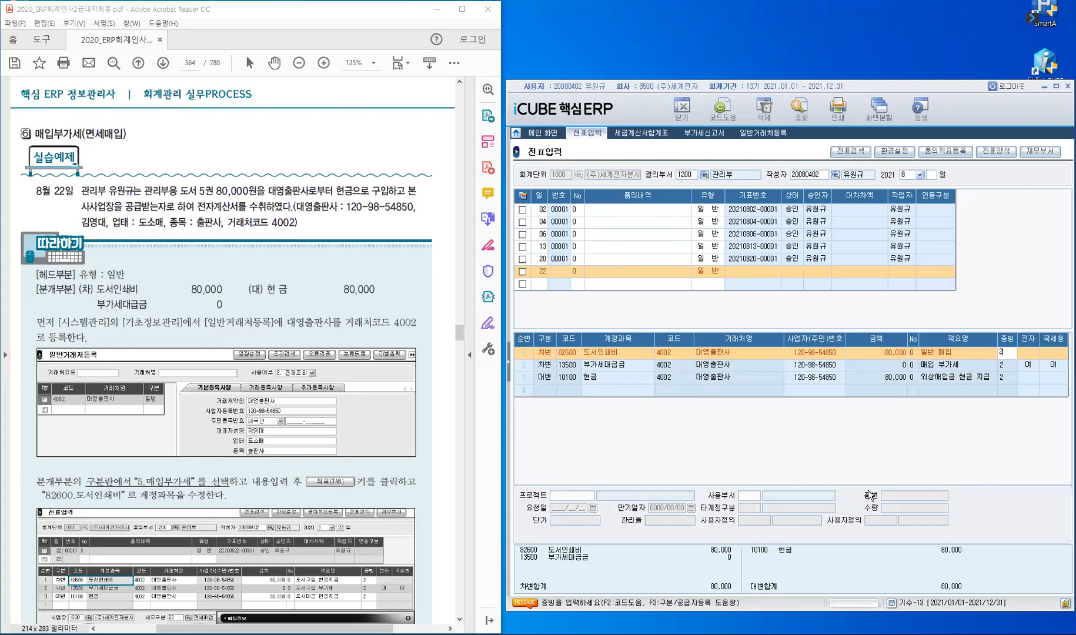
pyautogui.press('Return')
pyautogui.press('Return')
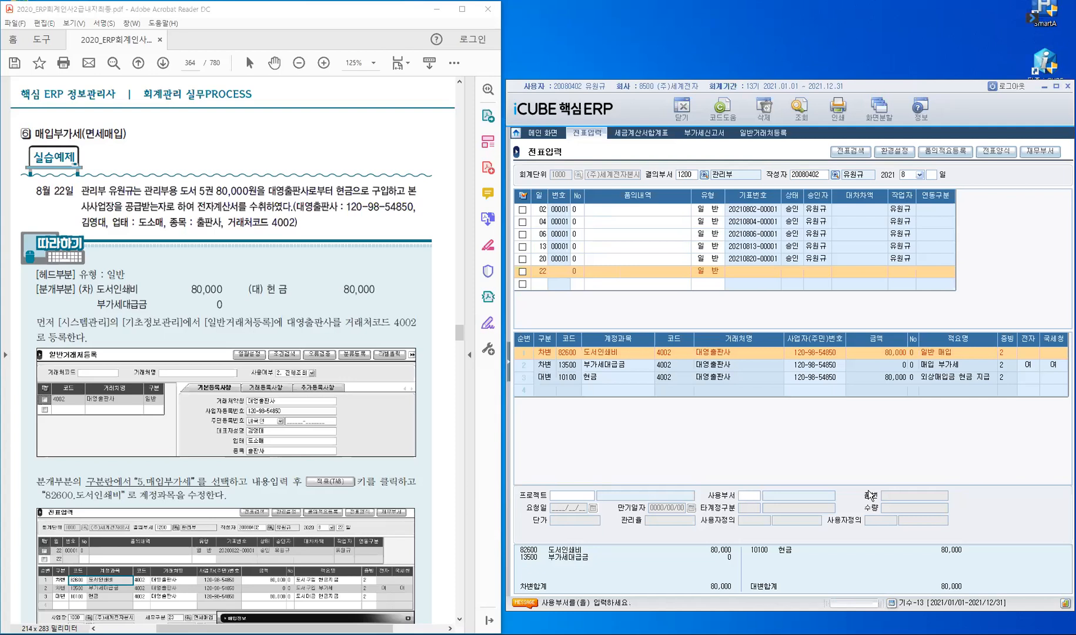
pyautogui.write('관ㄹㅣ부')
pyautogui.press('Return')
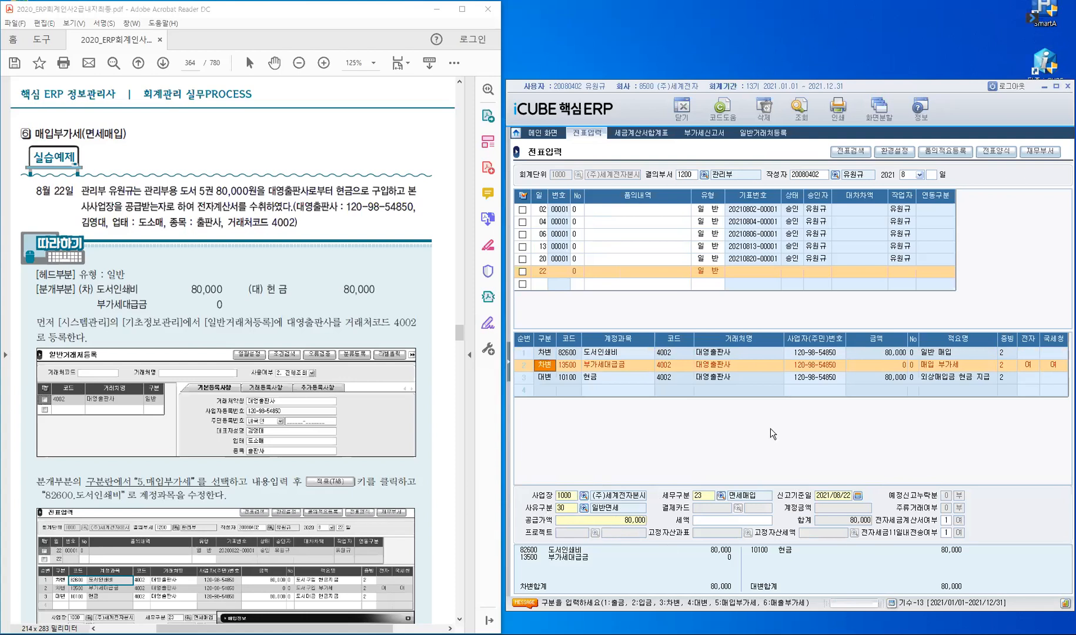
pyautogui.click(546, 377)
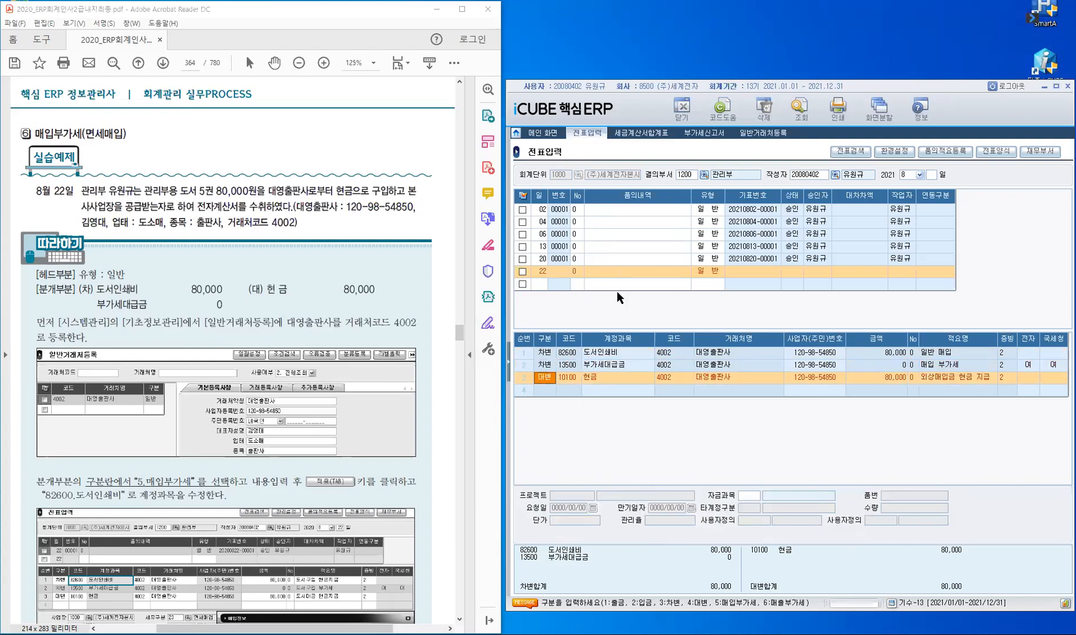
pyautogui.click(542, 284)
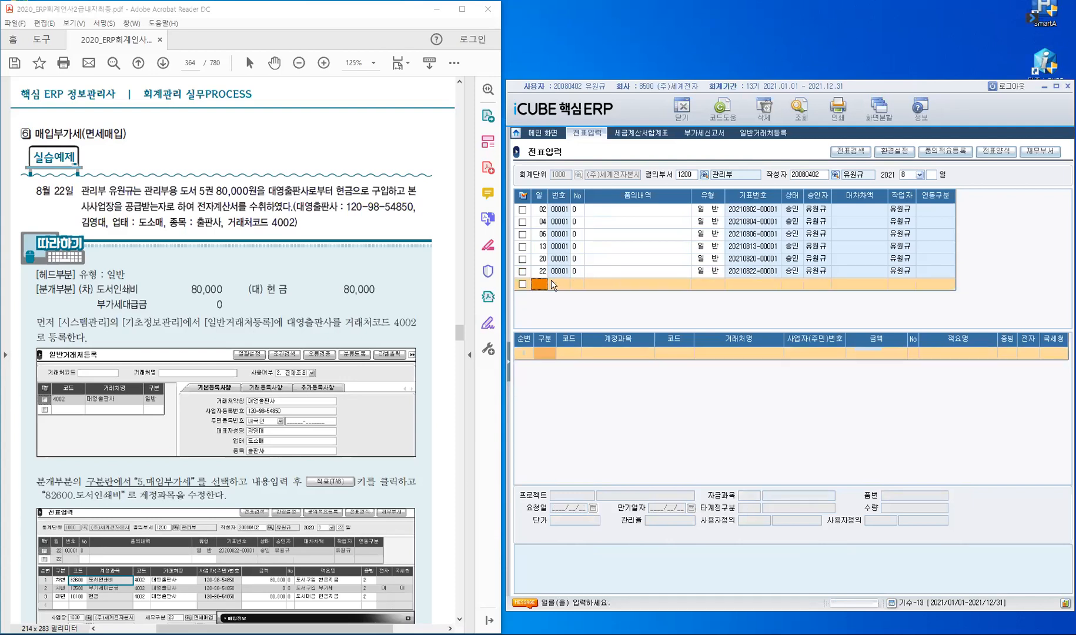
# Step: Check the saved 8/22 voucher, scroll the workbook to page 365, and bring up the ERP menu
pyautogui.click(604, 272)
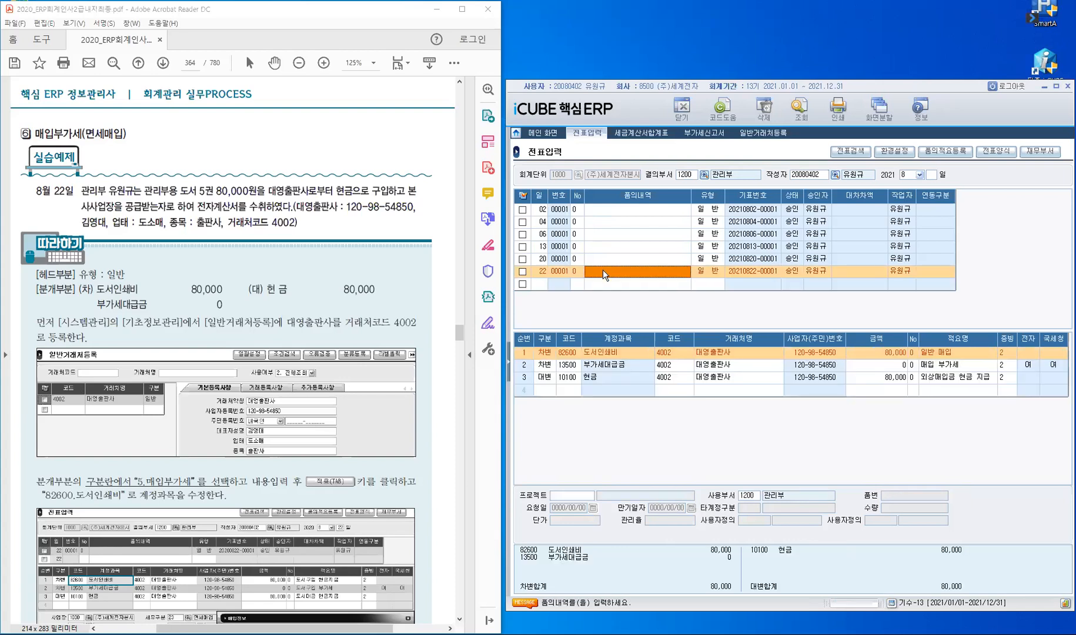
pyautogui.click(540, 285)
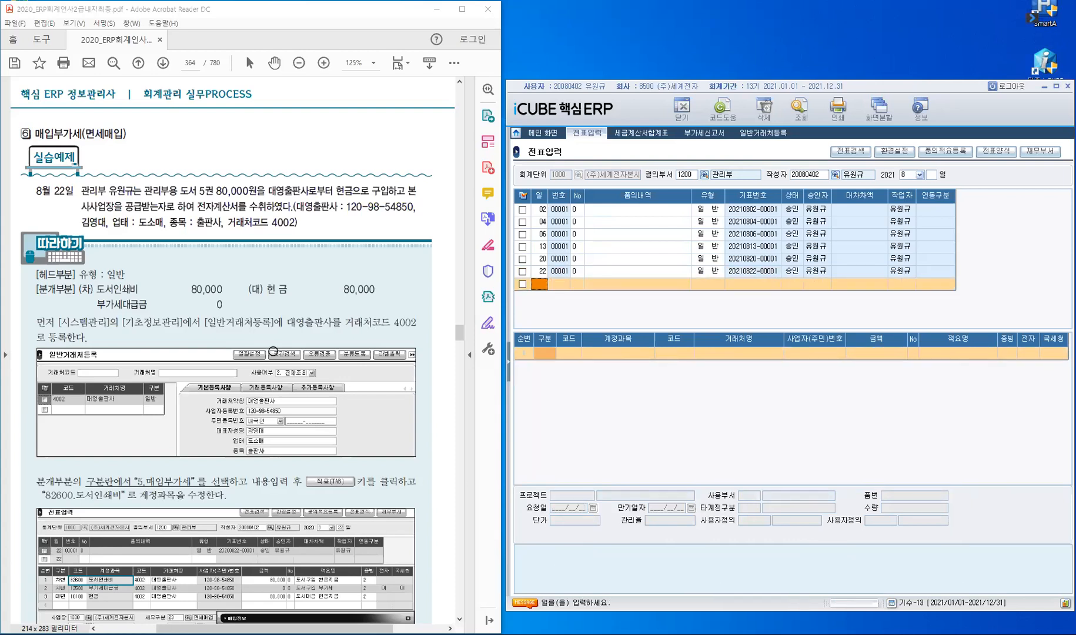
pyautogui.scroll(-5, 273, 351)
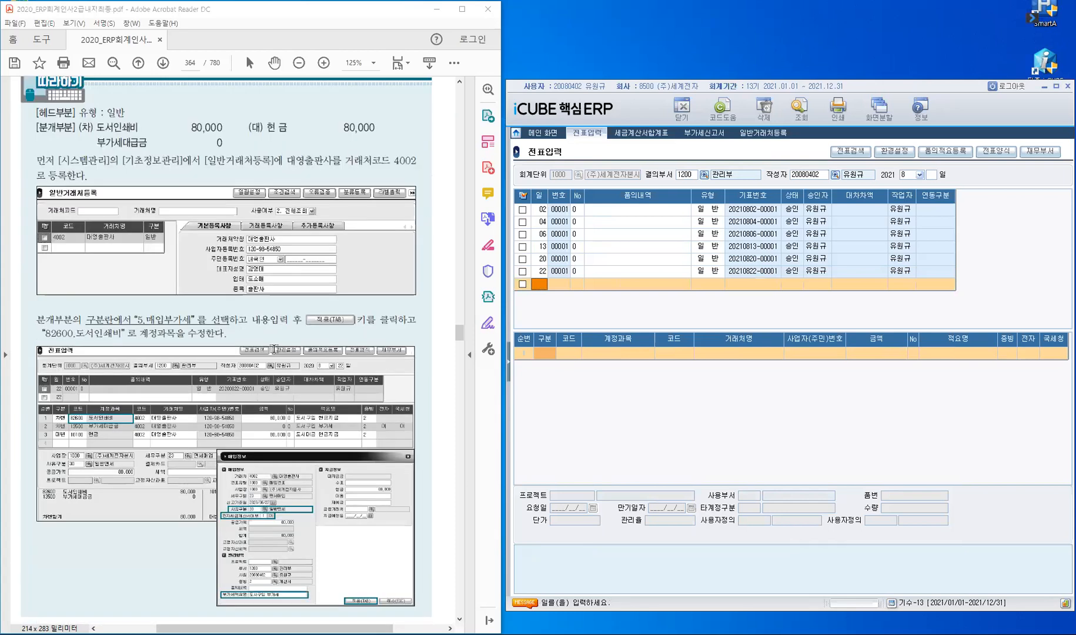
pyautogui.scroll(-5, 272, 349)
pyautogui.scroll(-6, 273, 349)
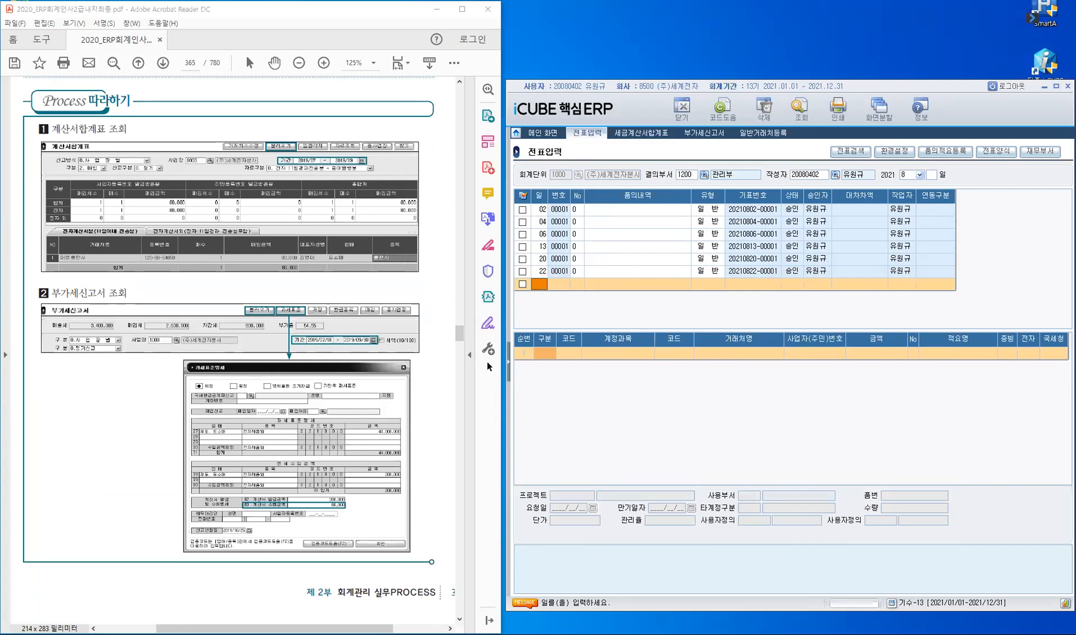
pyautogui.click(510, 366)
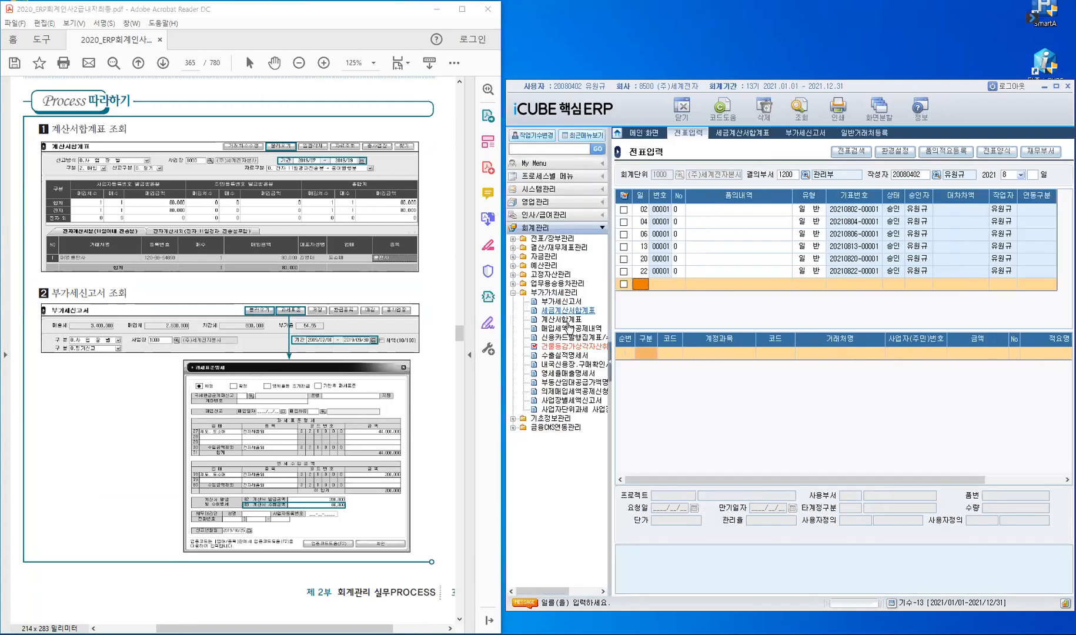
# Step: Load the 2021/07~2021/09 purchase invoice summary, confirming 대영출판사's single 80,000 electronic invoice
pyautogui.click(562, 319)
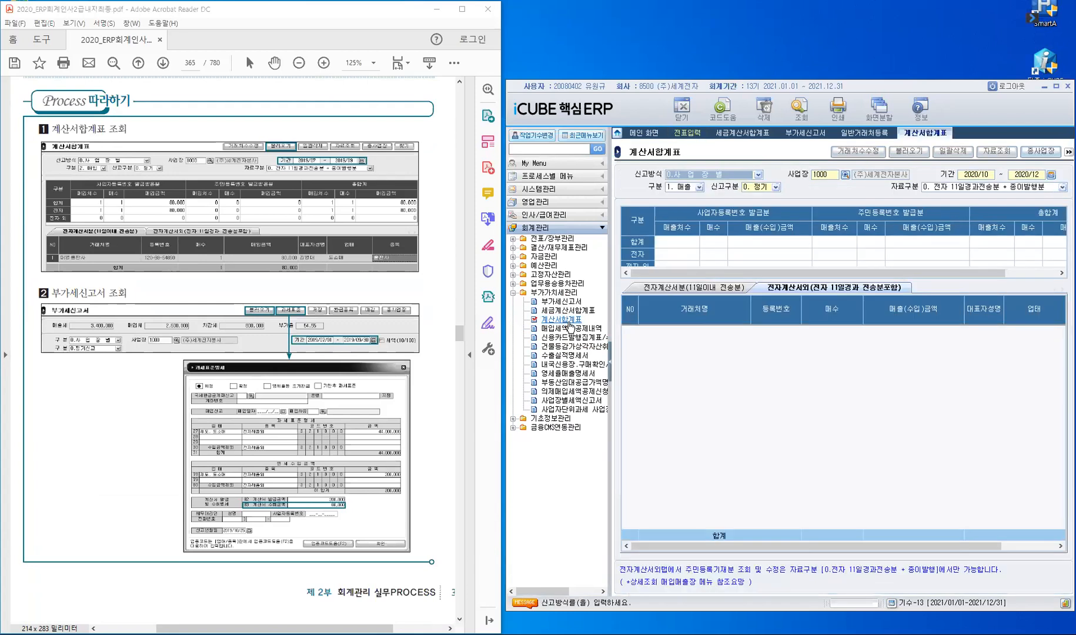
pyautogui.click(611, 365)
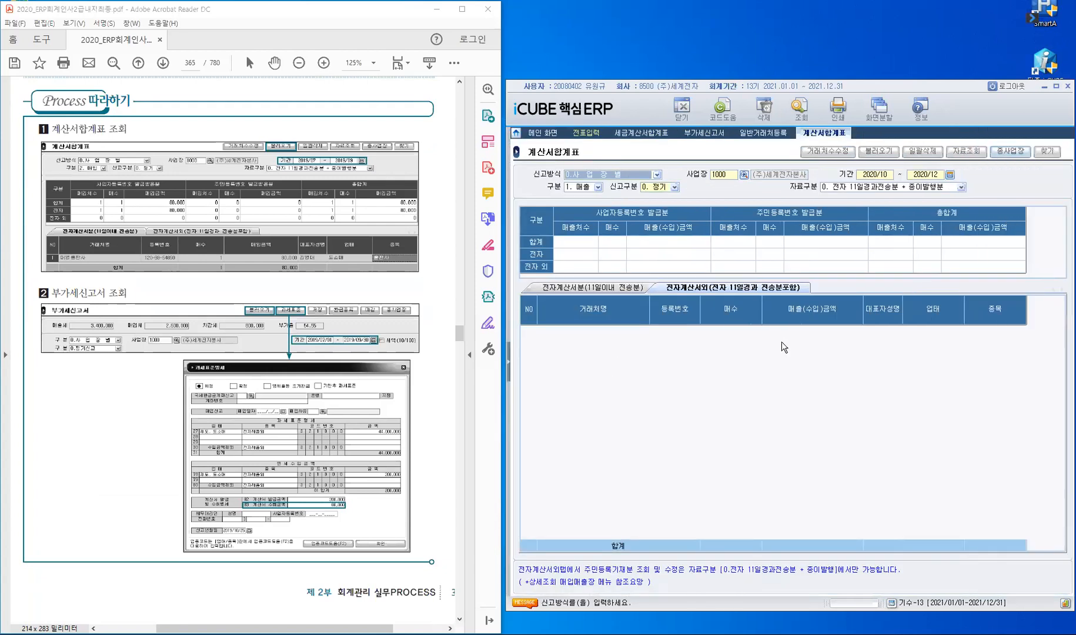
pyautogui.press('Return')
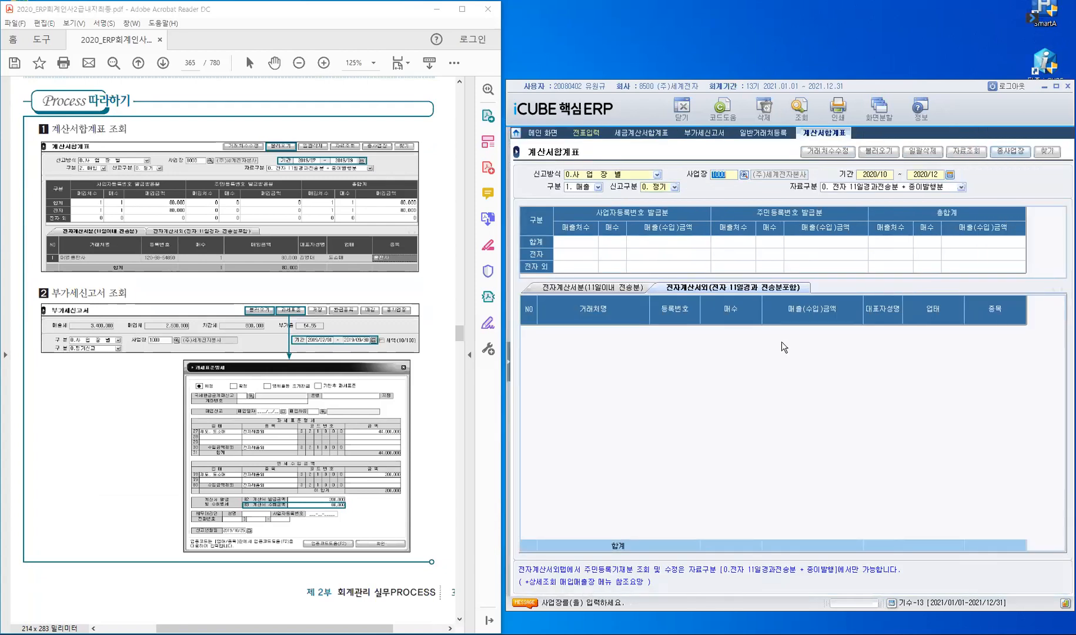
pyautogui.press('Return')
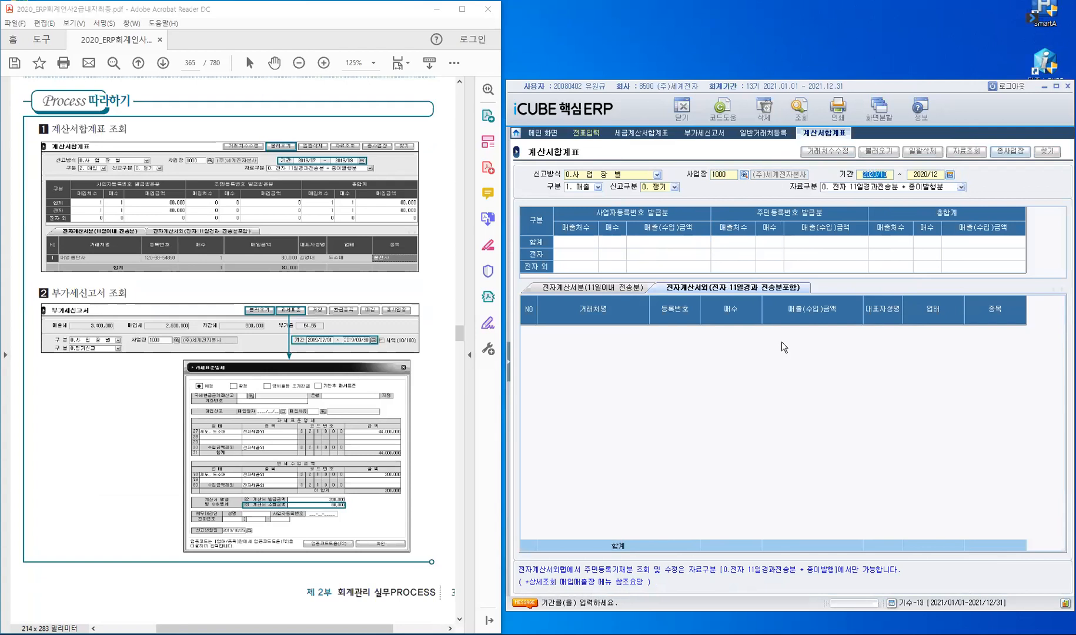
pyautogui.write('2021/')
pyautogui.write('07 ~ 2')
pyautogui.write('021/')
pyautogui.write('09')
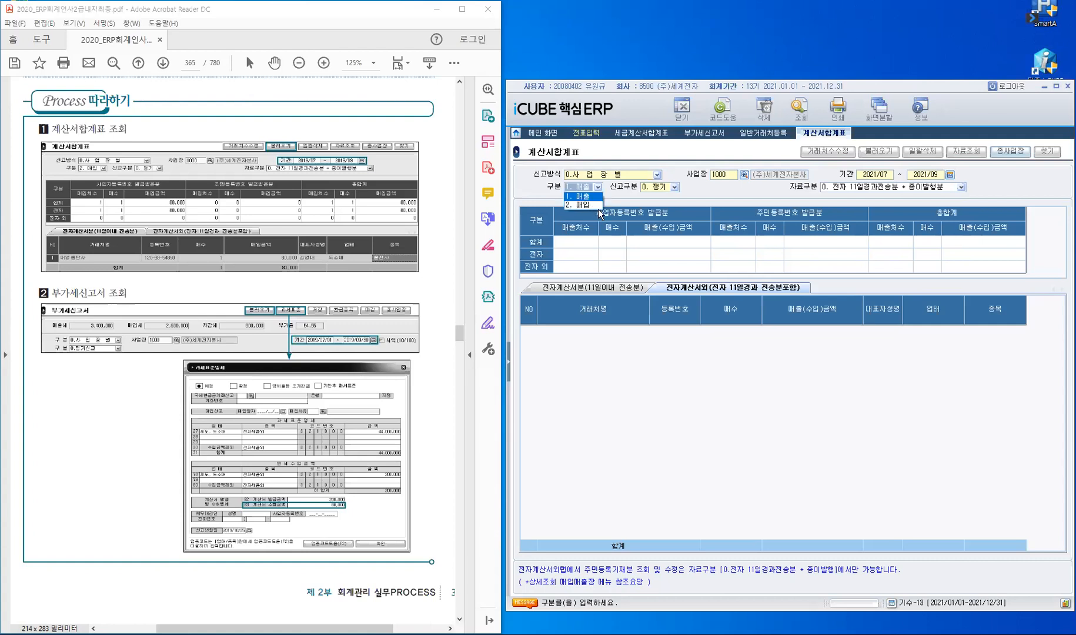
pyautogui.click(597, 207)
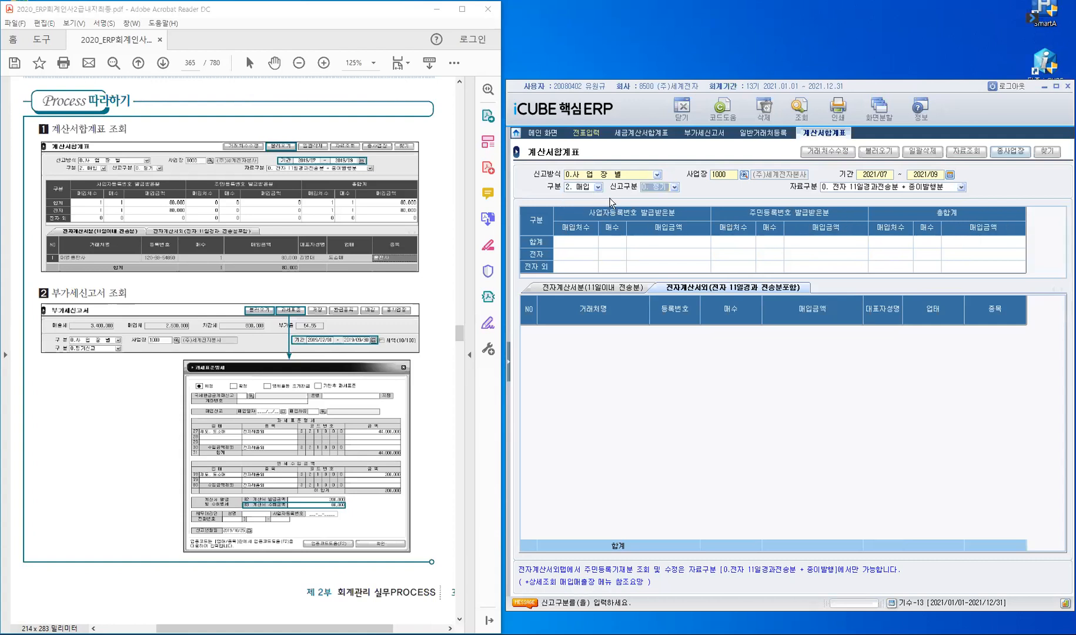
pyautogui.press('Return')
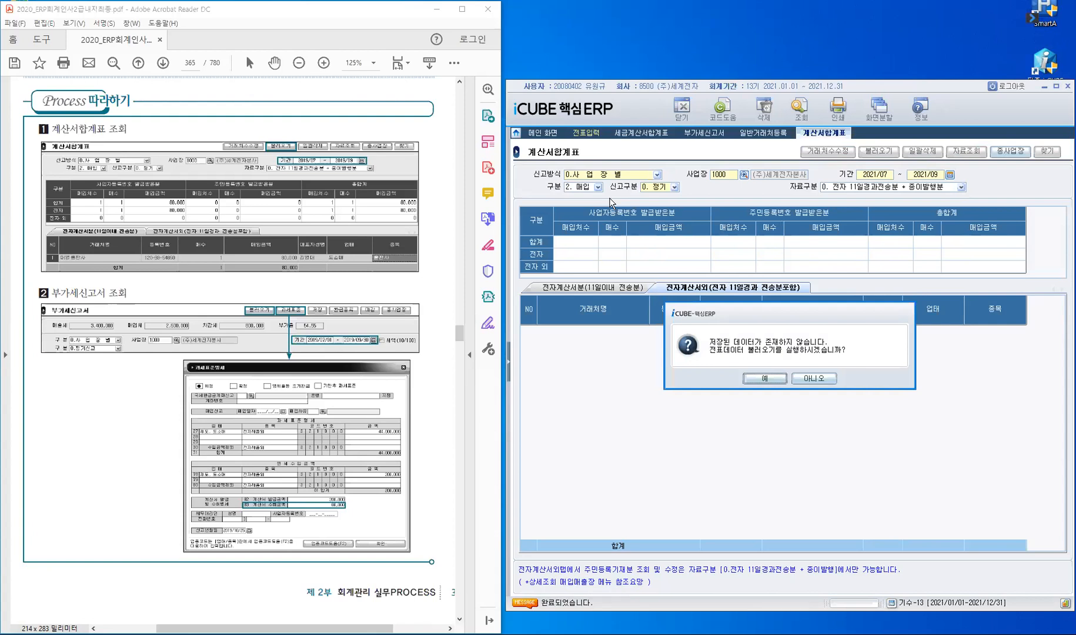
pyautogui.click(765, 380)
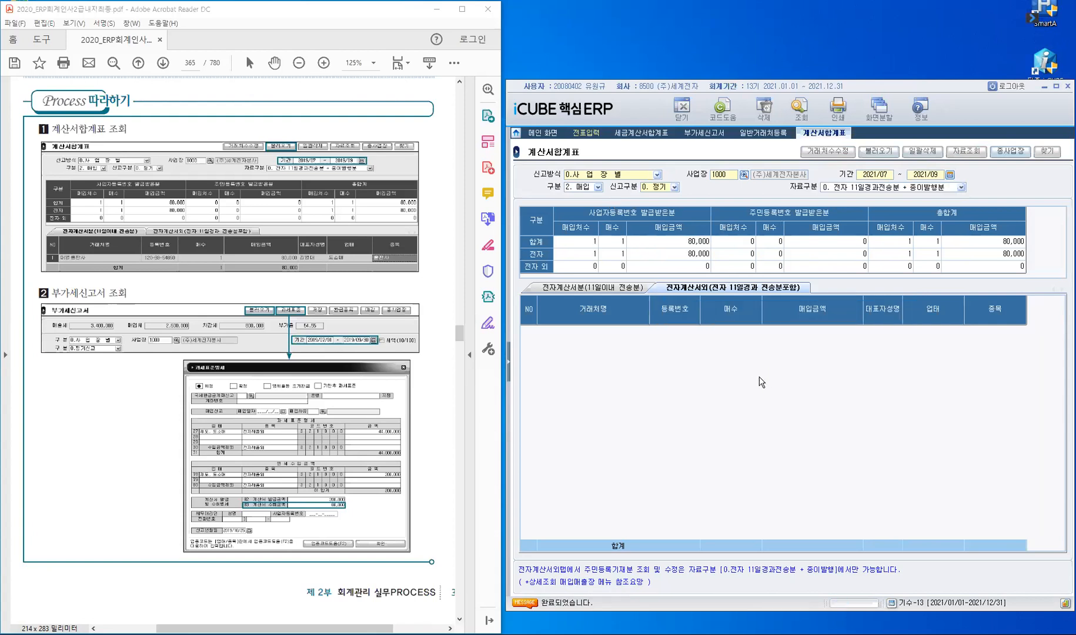
pyautogui.click(604, 290)
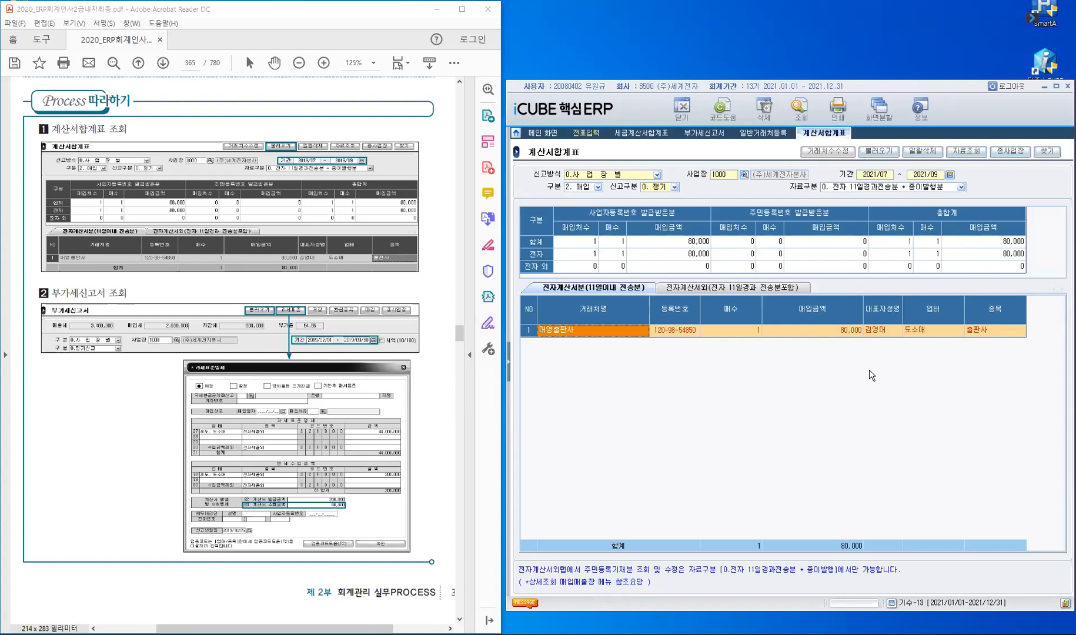
pyautogui.click(705, 132)
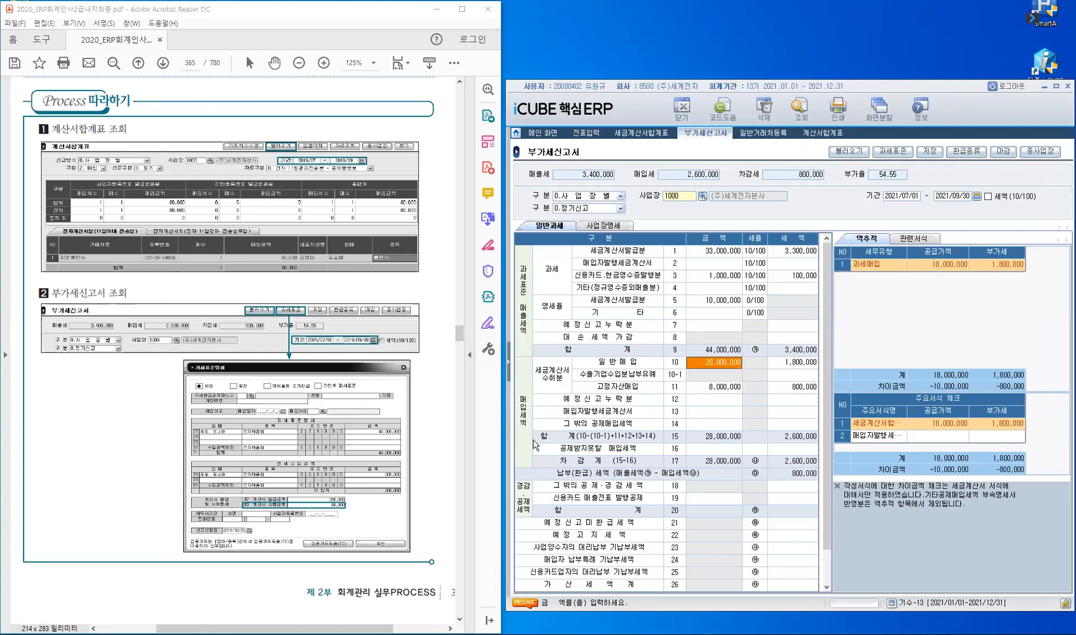
# Step: Reload the VAT return from vouchers and confirm line 85 of the tax-base details shows 80,000
pyautogui.click(901, 155)
pyautogui.click(901, 156)
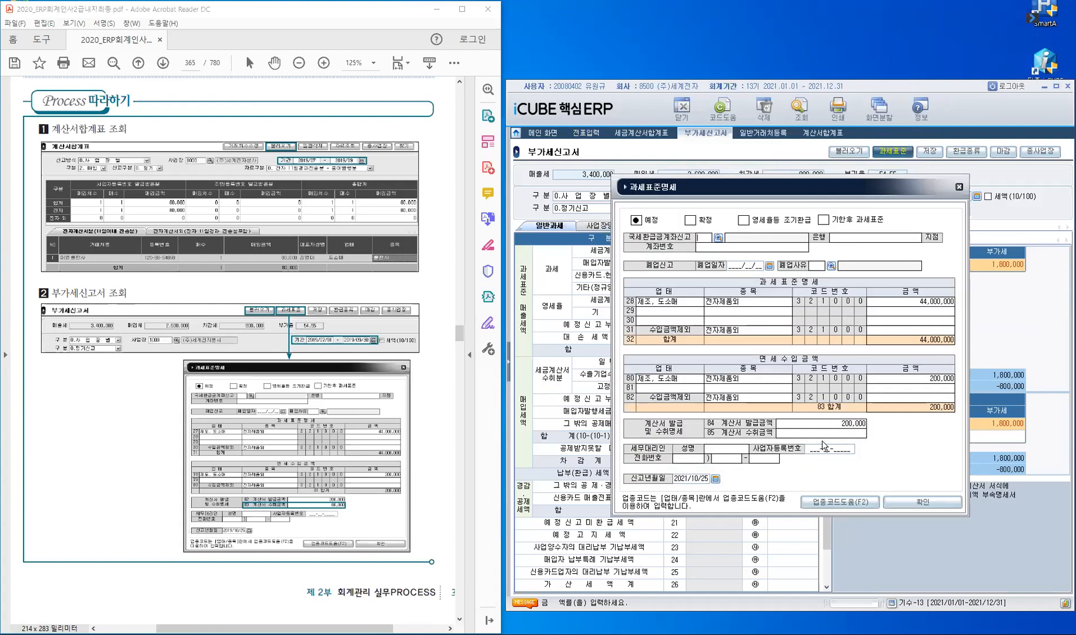
pyautogui.click(751, 436)
pyautogui.click(959, 188)
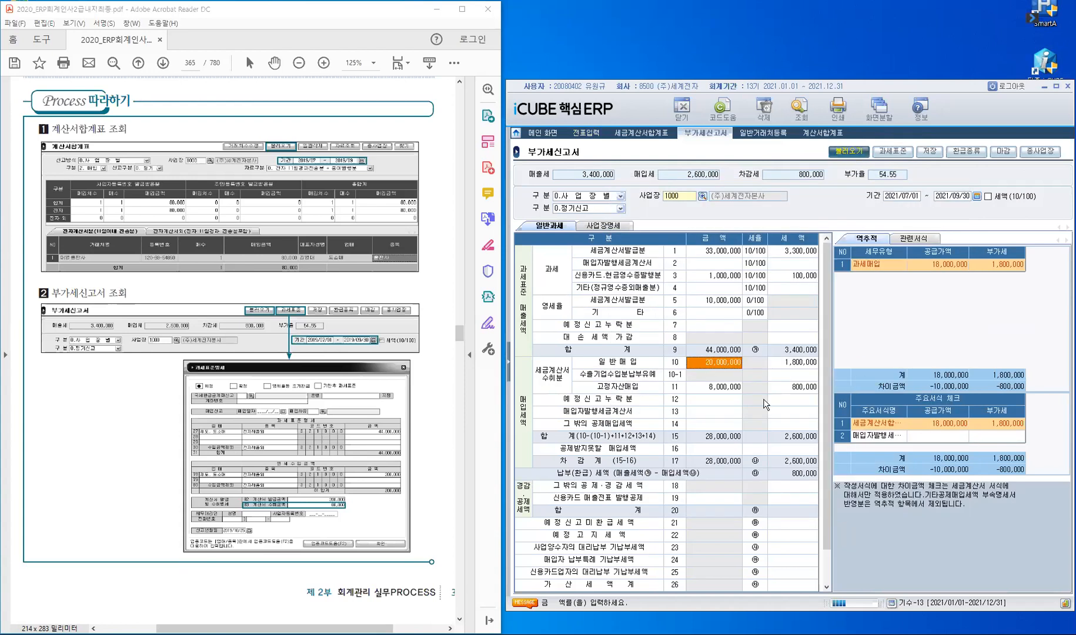
pyautogui.click(762, 382)
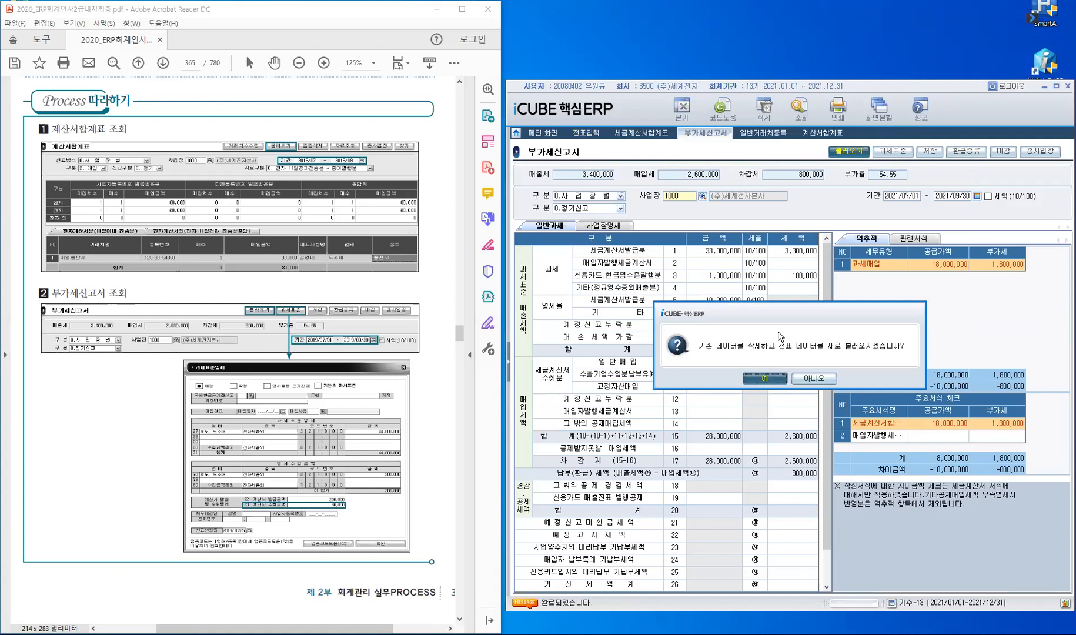
pyautogui.click(894, 152)
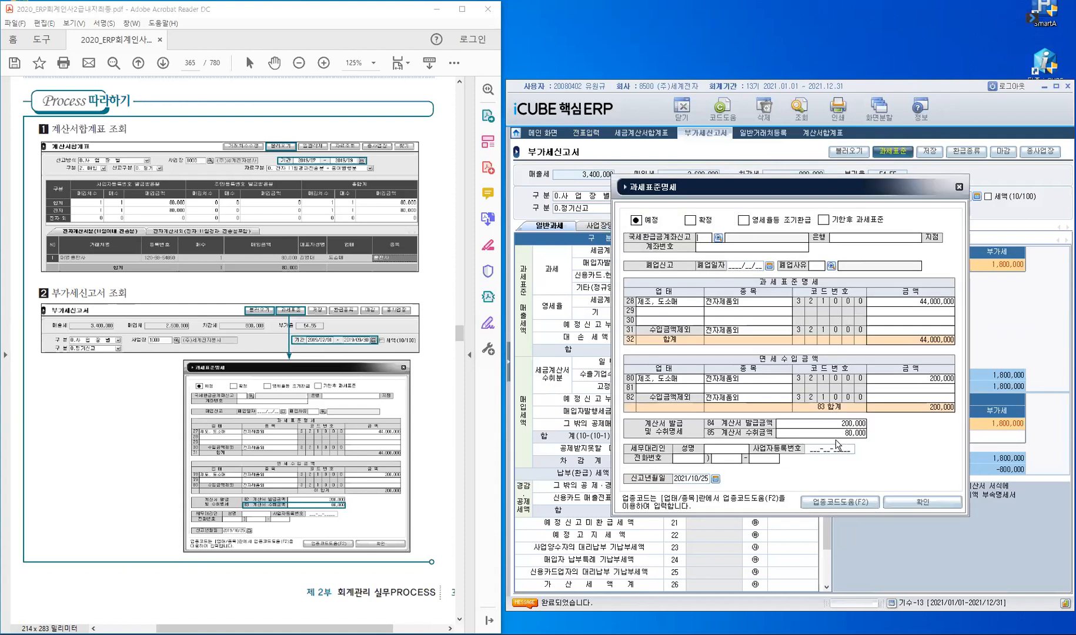
pyautogui.click(839, 436)
pyautogui.press('Escape')
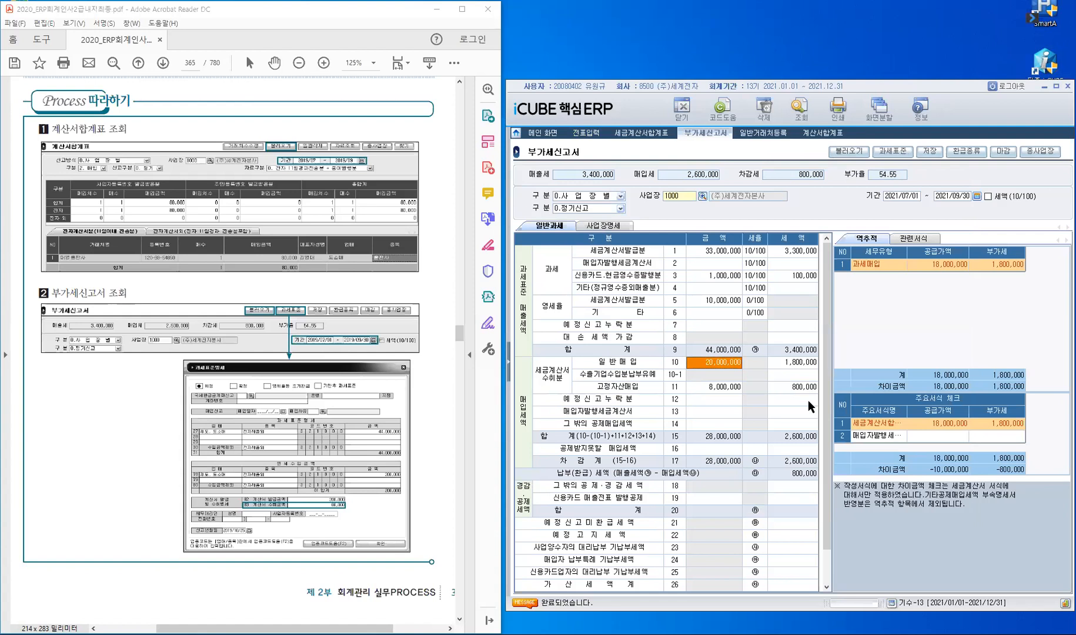
# Step: Scroll the textbook PDF to the 8/24 non-deductible purchase exercise on page 366
pyautogui.click(65, 475)
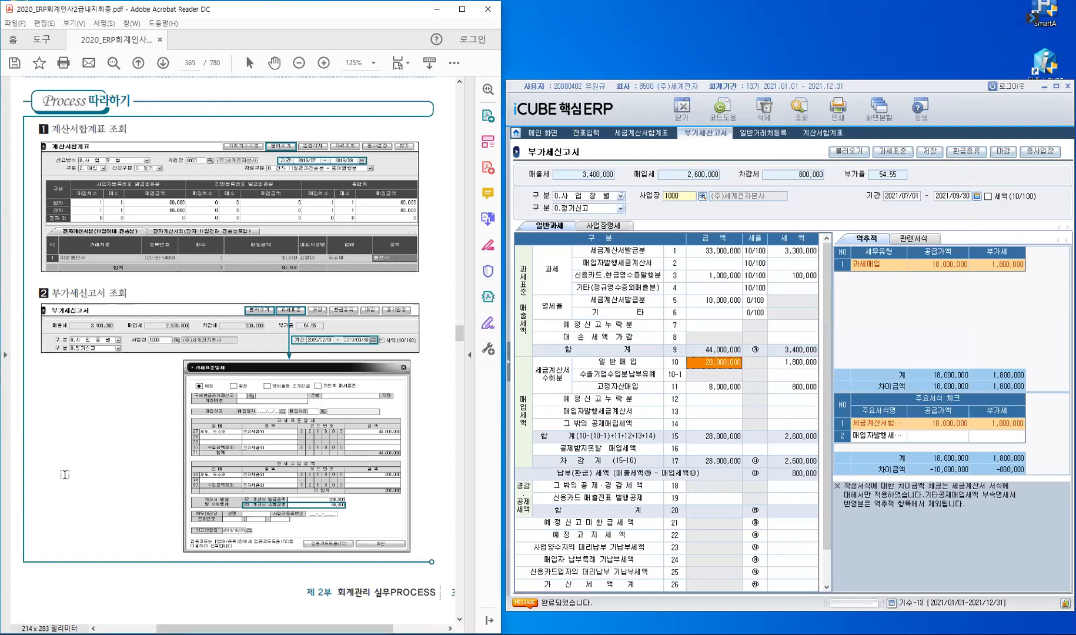
pyautogui.scroll(-5, 64, 475)
pyautogui.scroll(-3, 64, 475)
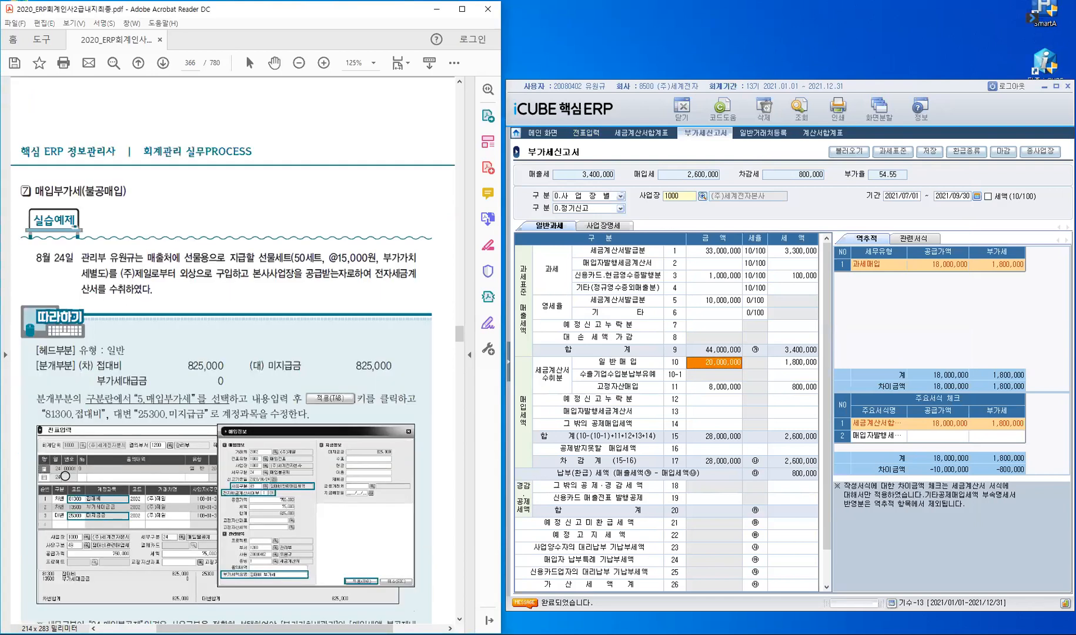
pyautogui.scroll(-1, 65, 474)
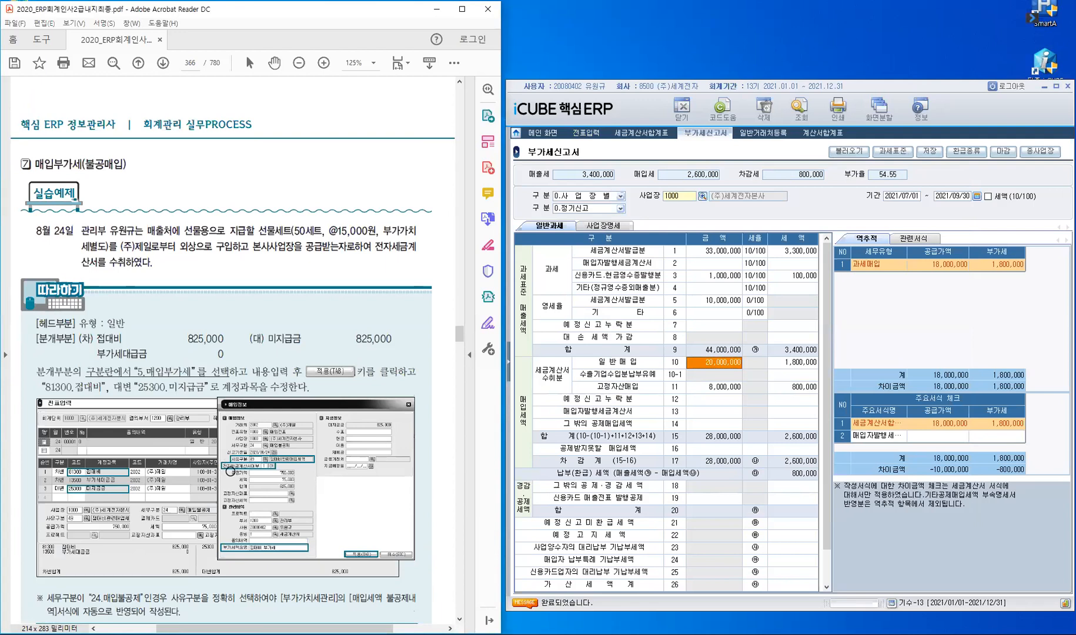
pyautogui.scroll(-1, 229, 472)
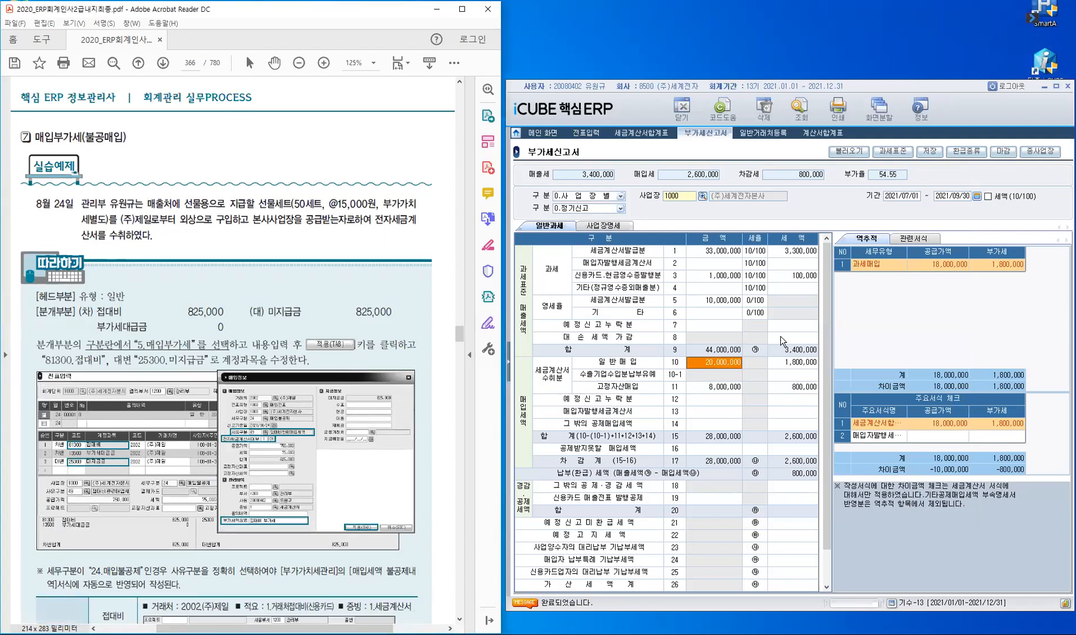
# Step: Close the 계산서합계표 screen and return to 전표입력
pyautogui.click(587, 134)
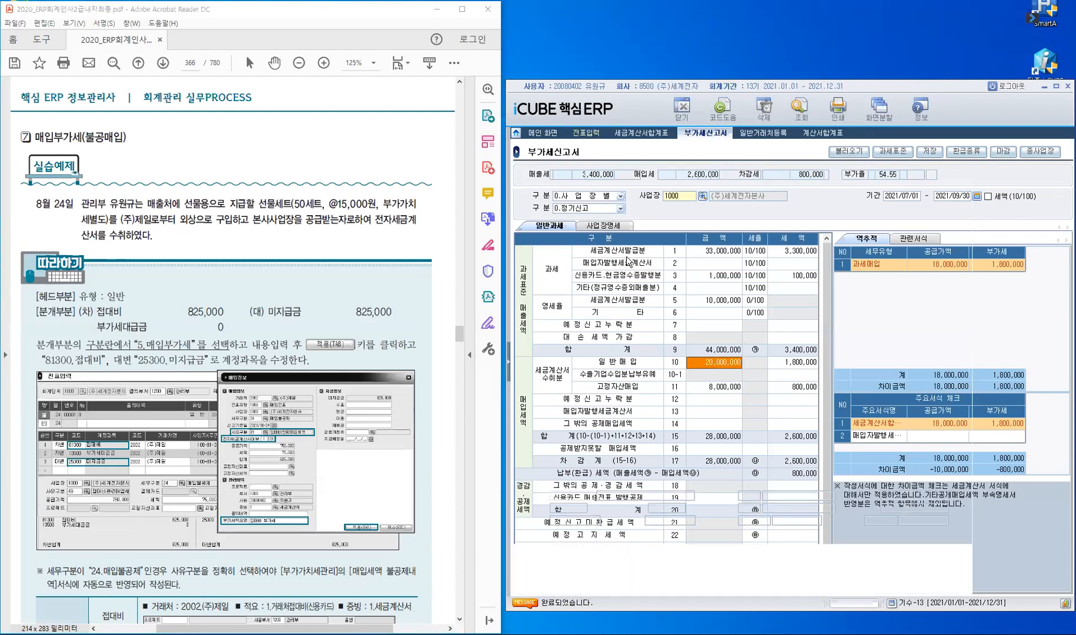
pyautogui.click(822, 135)
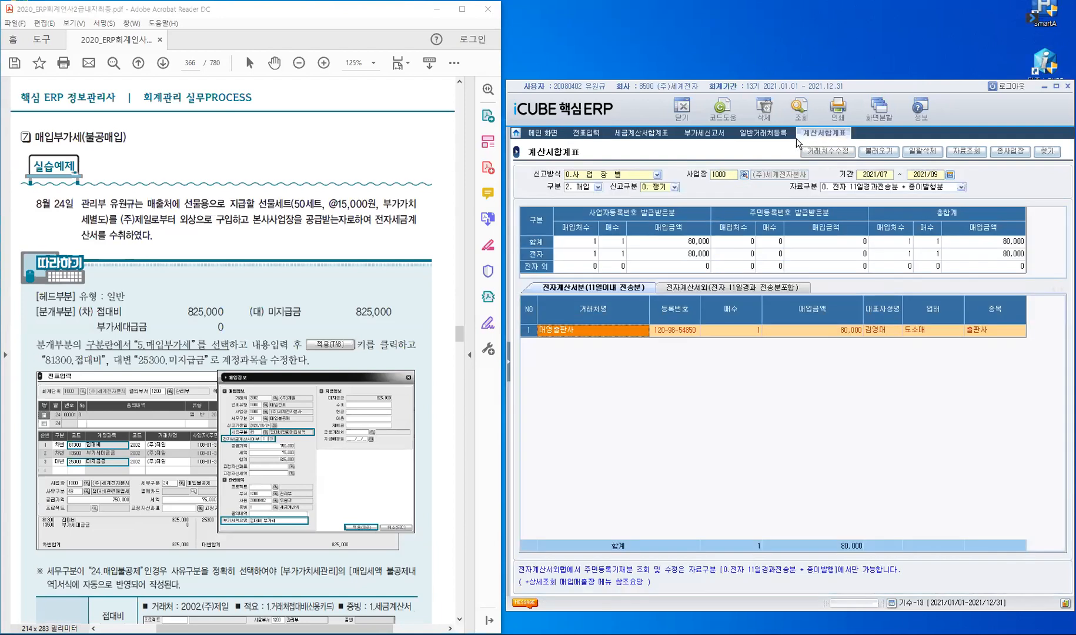
pyautogui.click(684, 108)
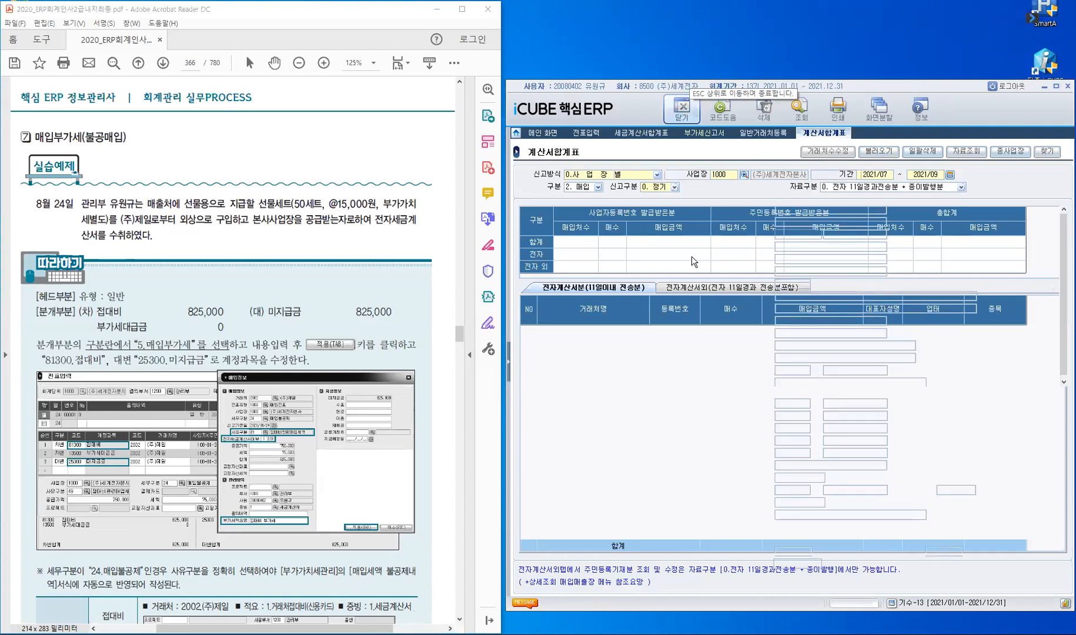
pyautogui.click(588, 133)
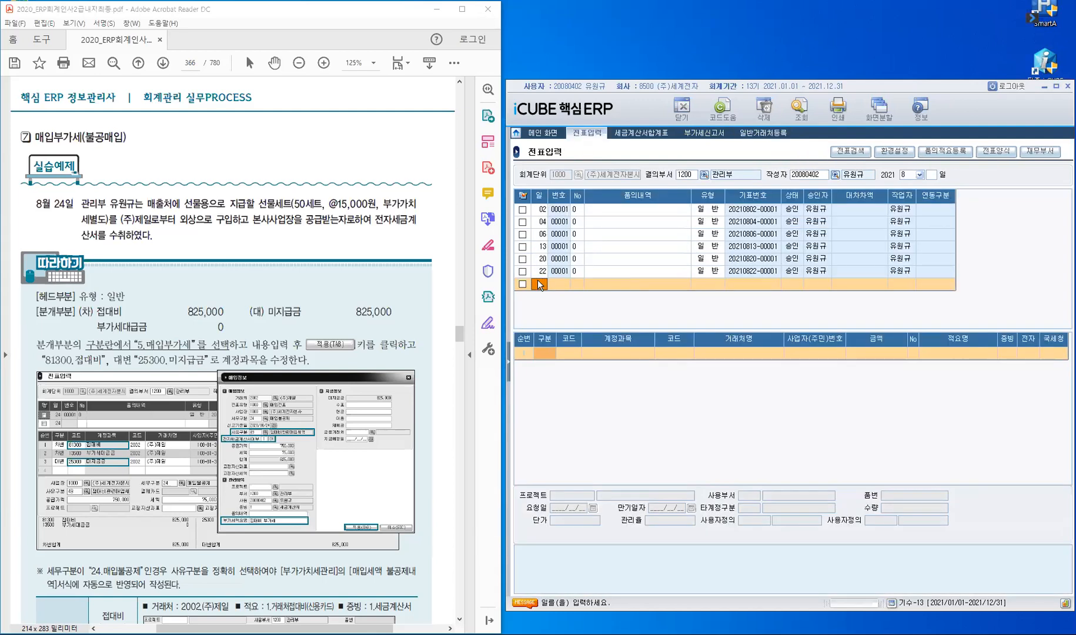
# Step: Start a day-24 voucher, keep No 0, and make the first line type 5 매입부가세
pyautogui.write('24')
pyautogui.press('Return')
pyautogui.press('Return')
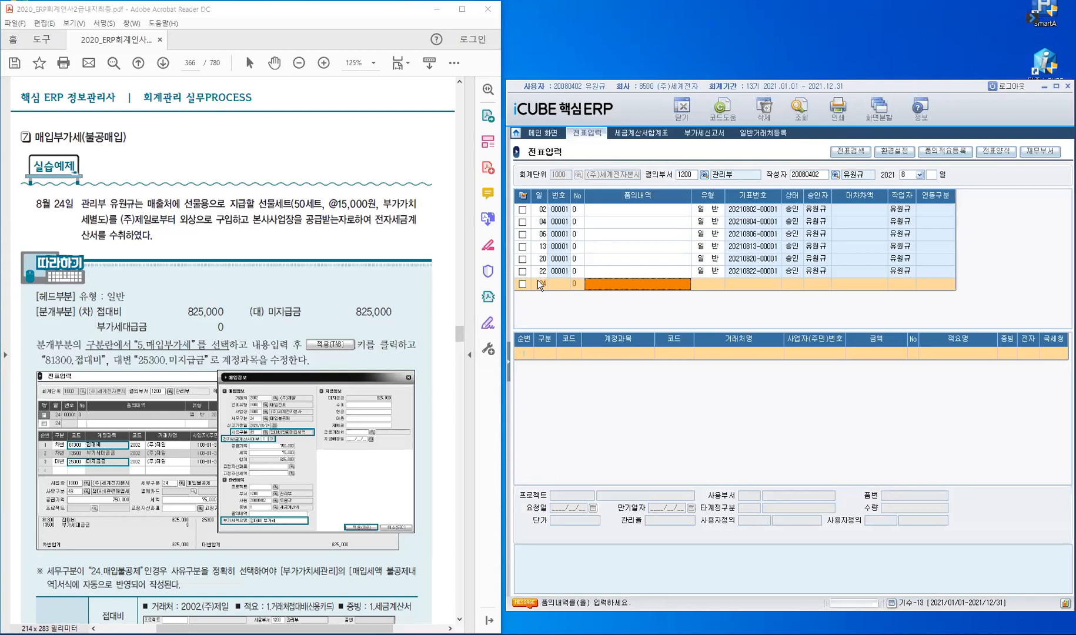
pyautogui.press('Return')
pyautogui.press('Return')
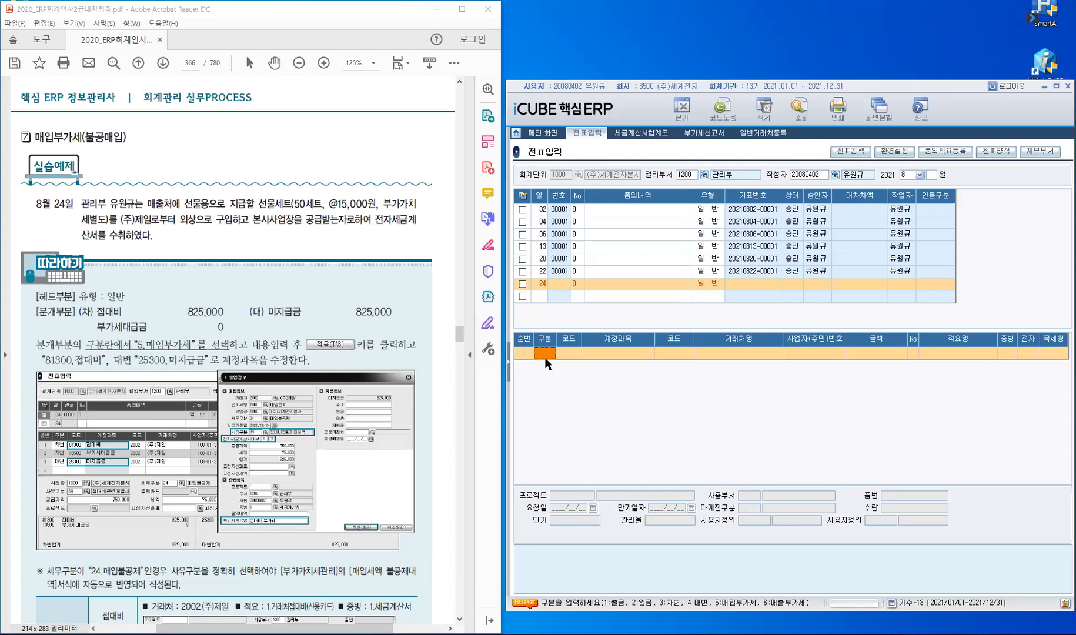
pyautogui.press('Return')
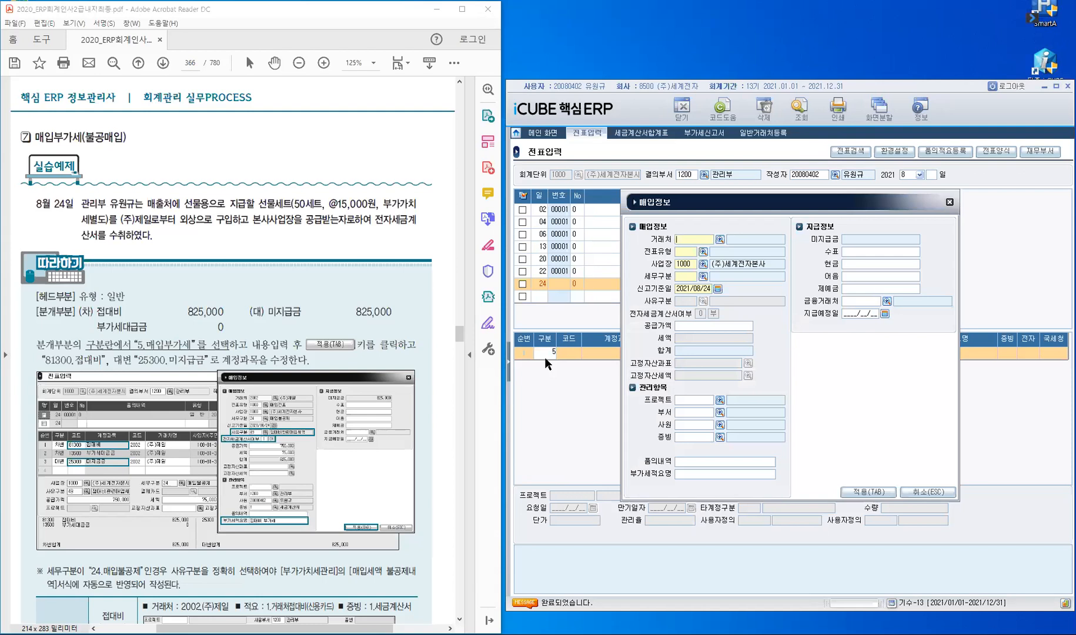
# Step: Enter client (주)제일 and business site 1000 in the purchase information
pyautogui.write('제일')
pyautogui.write('1000')
pyautogui.press('Return')
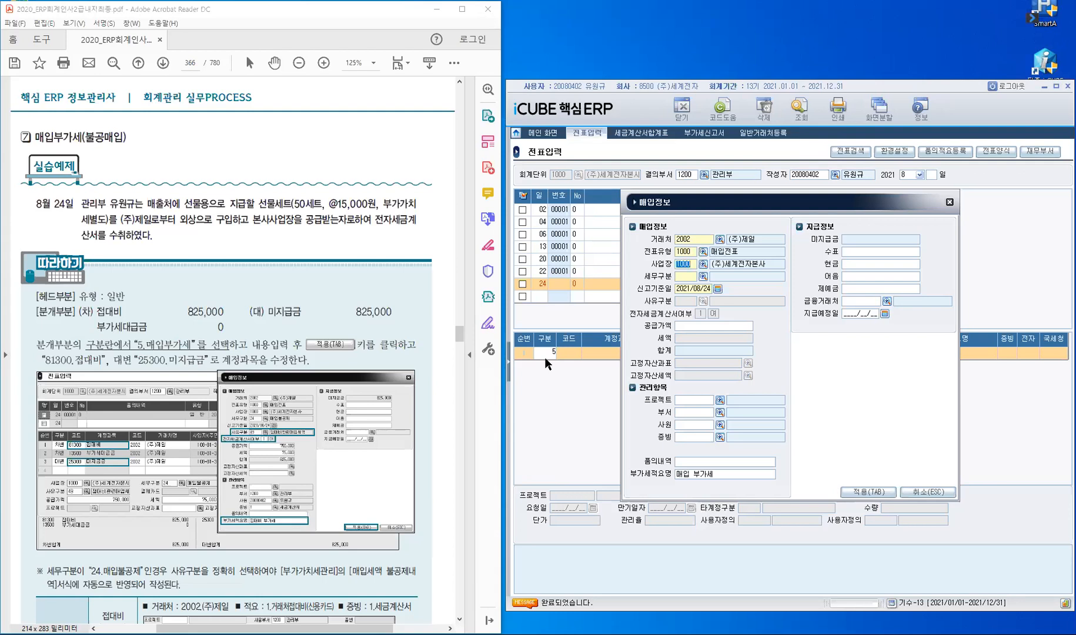
pyautogui.press('Return')
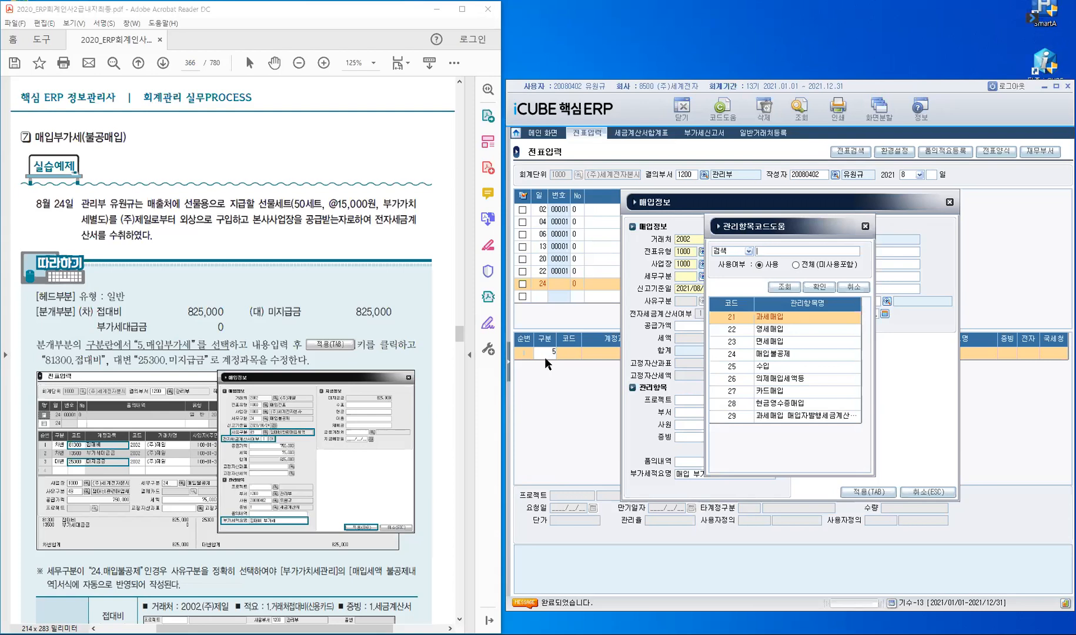
# Step: Set tax type 24 매입불공제 and call up the non-deduction reason codes
pyautogui.press('Down')
pyautogui.press('Down')
pyautogui.press('Down')
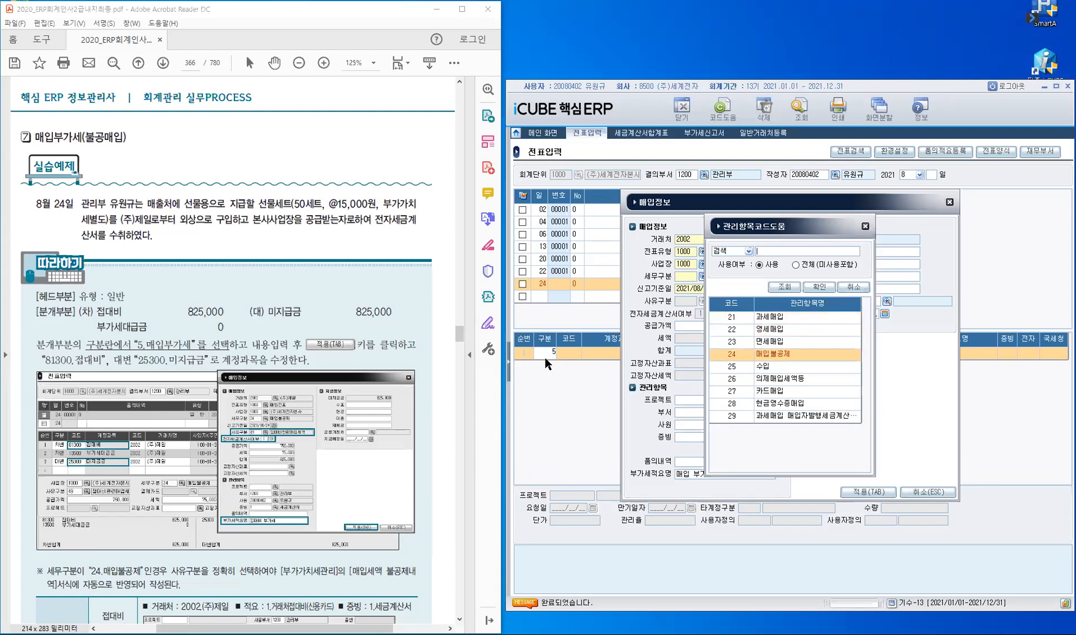
pyautogui.press('Return')
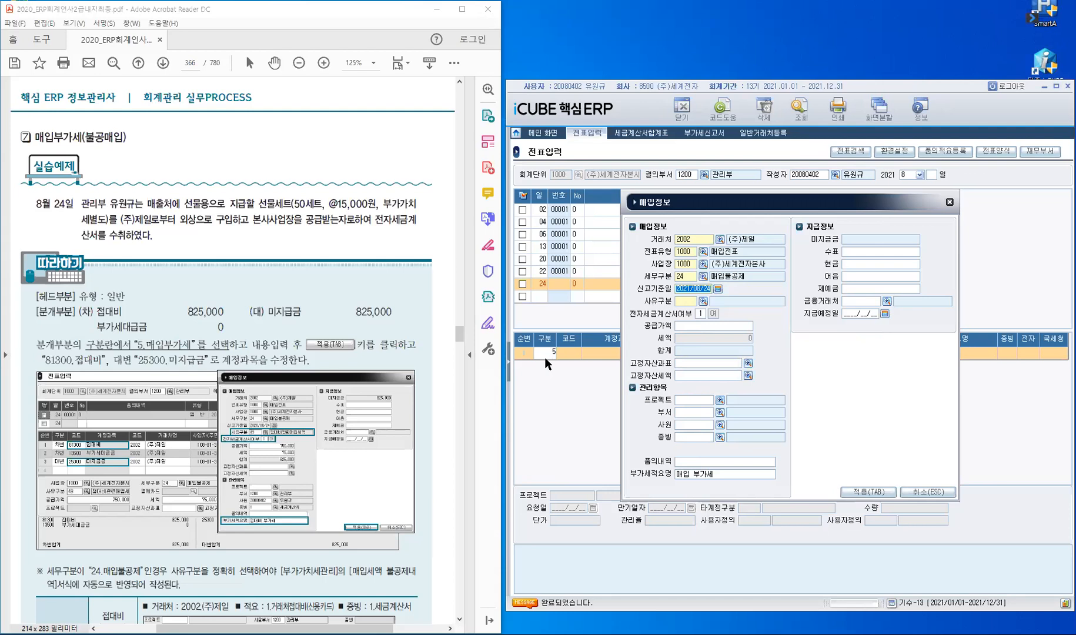
pyautogui.press('Return')
pyautogui.press('F2')
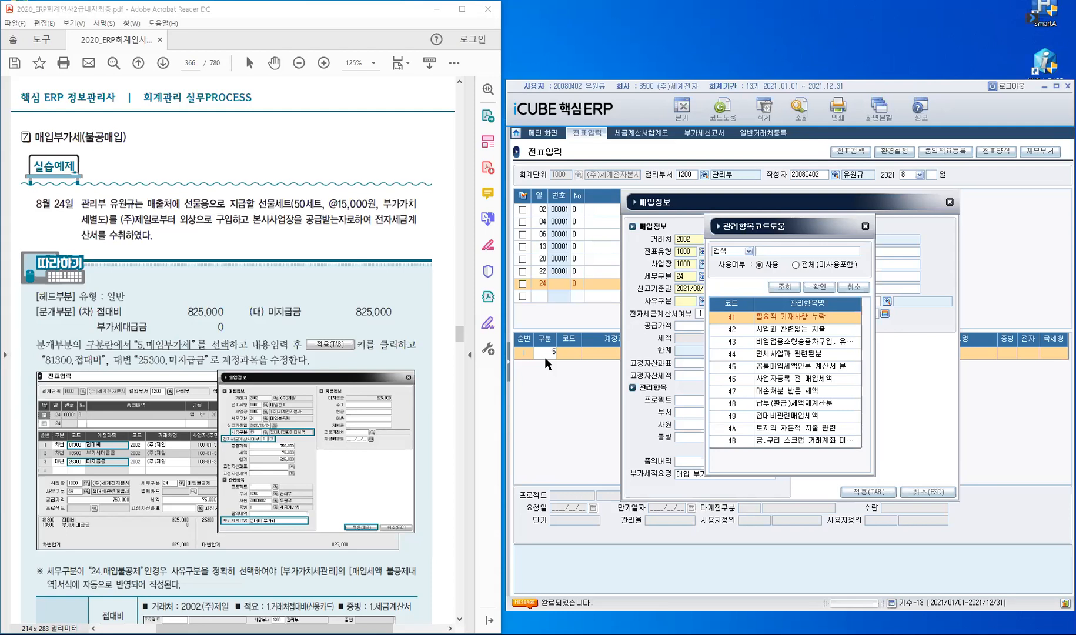
# Step: Choose reason 49 접대비관련매입세액 and enter supply amount 750,000 with 75,000 tax
pyautogui.press('Down')
pyautogui.press('Down')
pyautogui.press('Down')
pyautogui.press('Down')
pyautogui.press('Down')
pyautogui.press('Down')
pyautogui.press('Down')
pyautogui.press('Down')
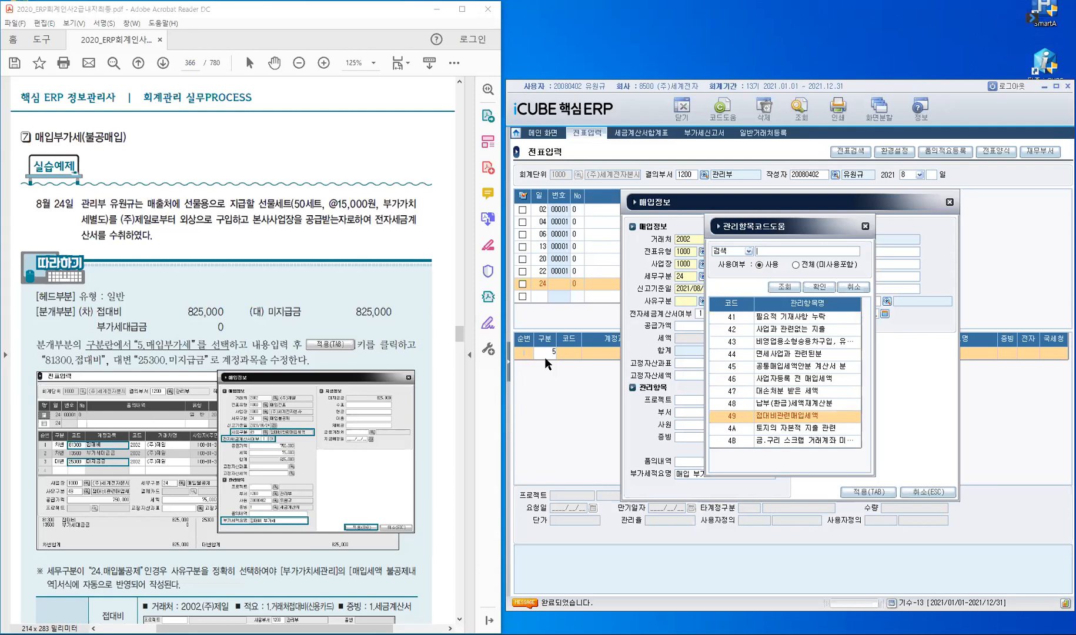
pyautogui.press('Return')
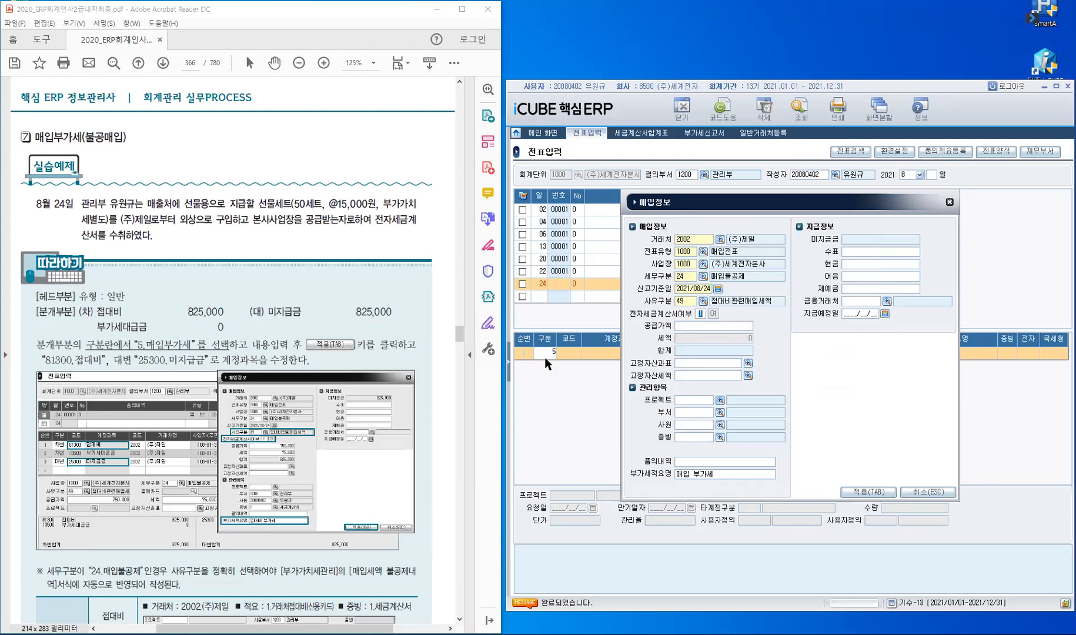
pyautogui.press('Return')
pyautogui.write('750000')
pyautogui.press('Return')
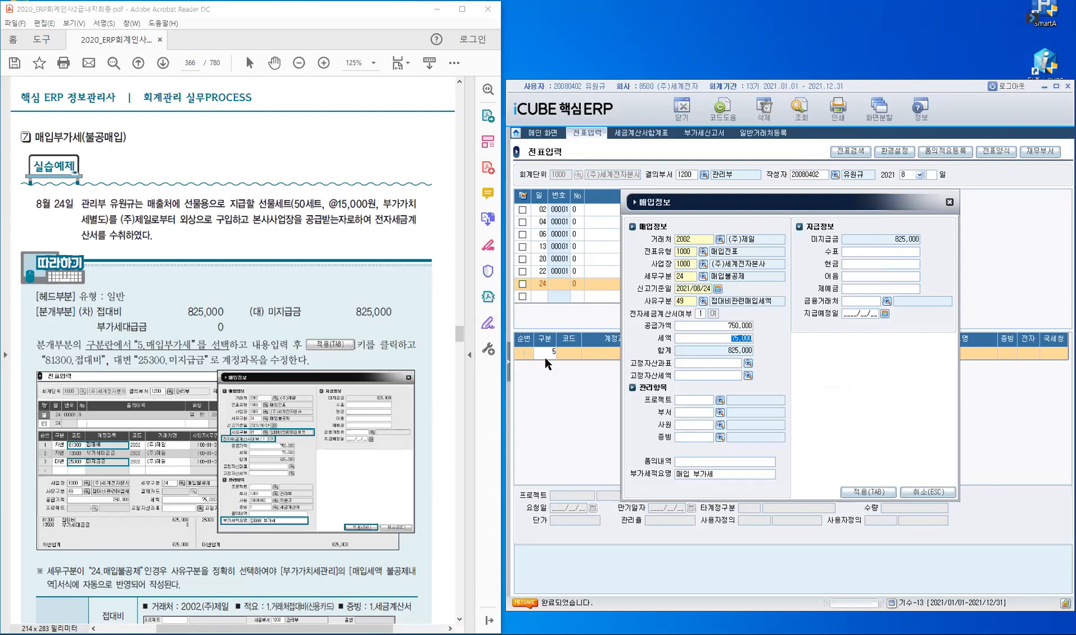
pyautogui.press('Return')
# Step: Fill department 관리부, the employee, and evidence 1 세금계산서, then apply the details to the voucher
pyautogui.press('Return')
pyautogui.write('관')
pyautogui.write('리부')
pyautogui.press('Return')
pyautogui.write('ㅇ')
pyautogui.press('Return')
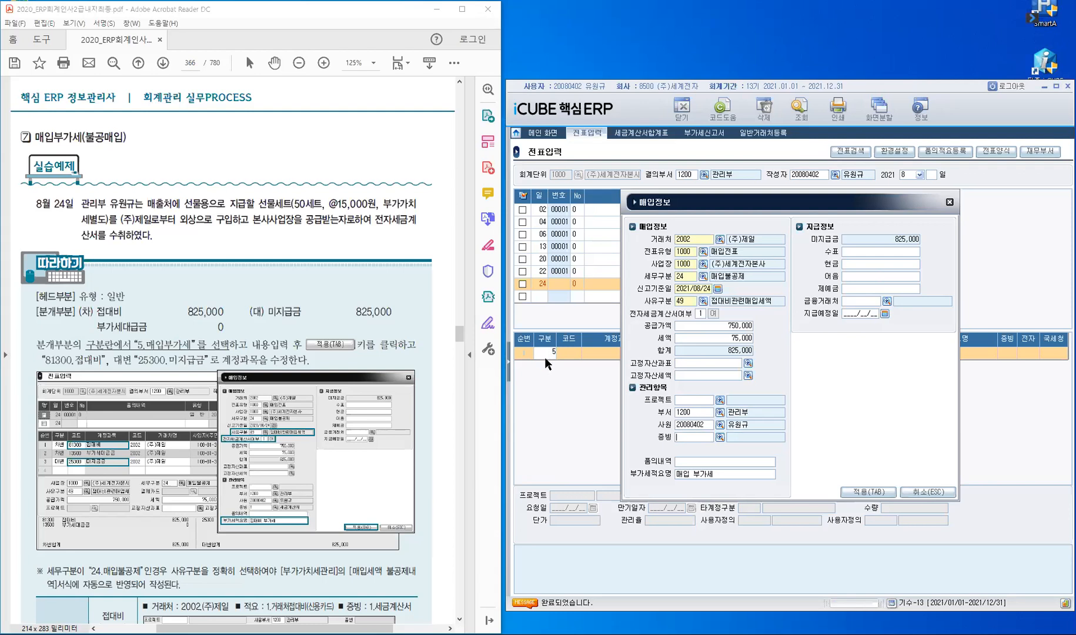
pyautogui.write('1')
pyautogui.press('Return')
pyautogui.press('Return')
pyautogui.press('Home')
pyautogui.click(880, 241)
pyautogui.click(868, 492)
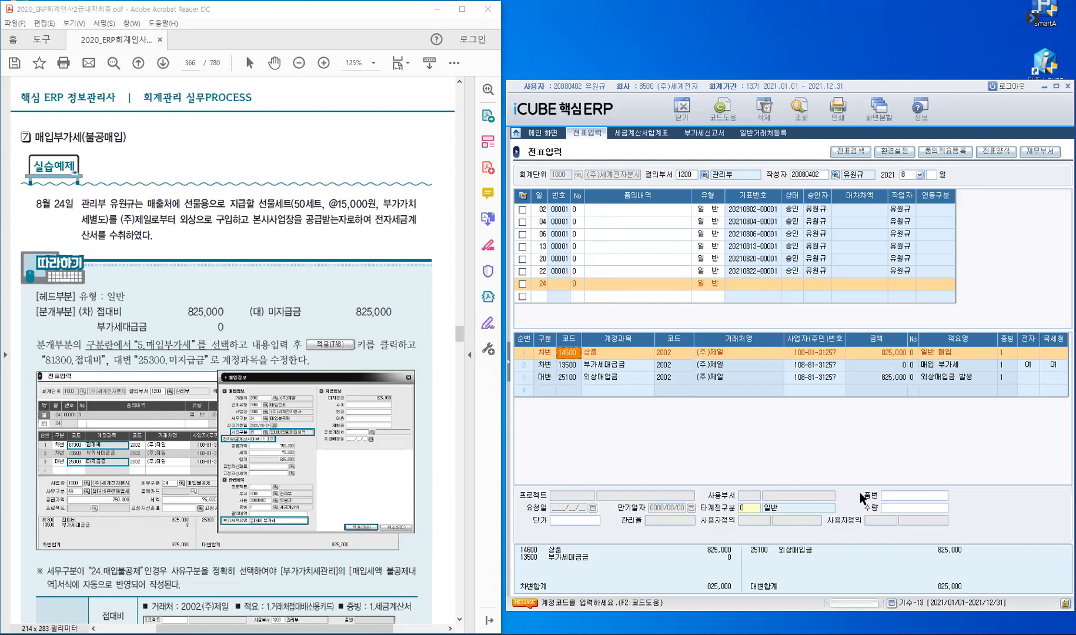
# Step: Enter 81300 접대비 as row 1's account and call up its 적요 code list
pyautogui.write('81300')
pyautogui.press('Return')
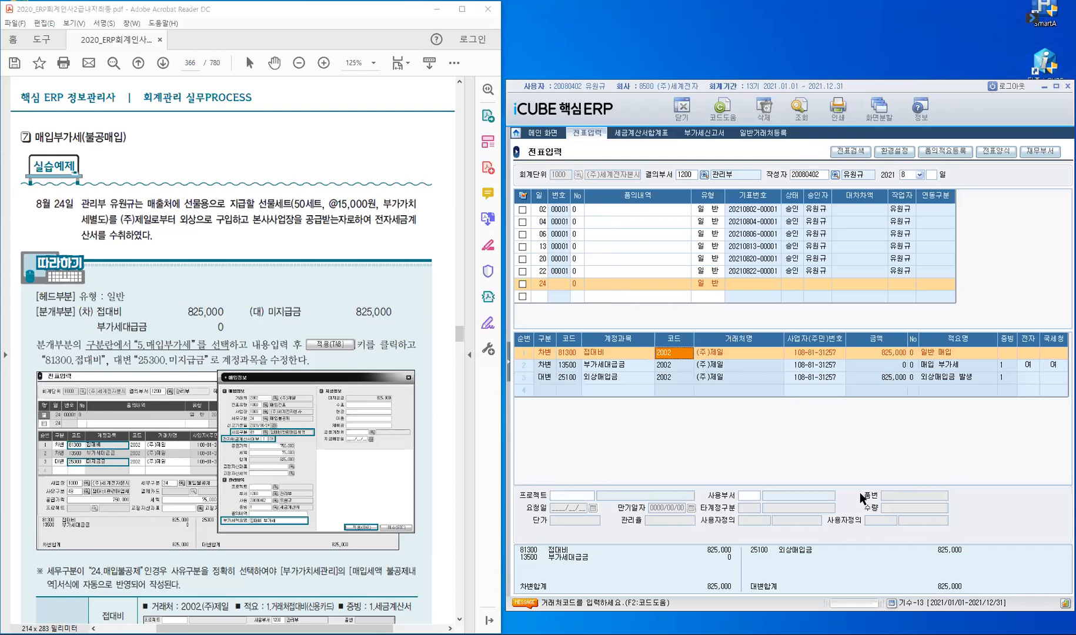
pyautogui.press('Return')
pyautogui.press('Return')
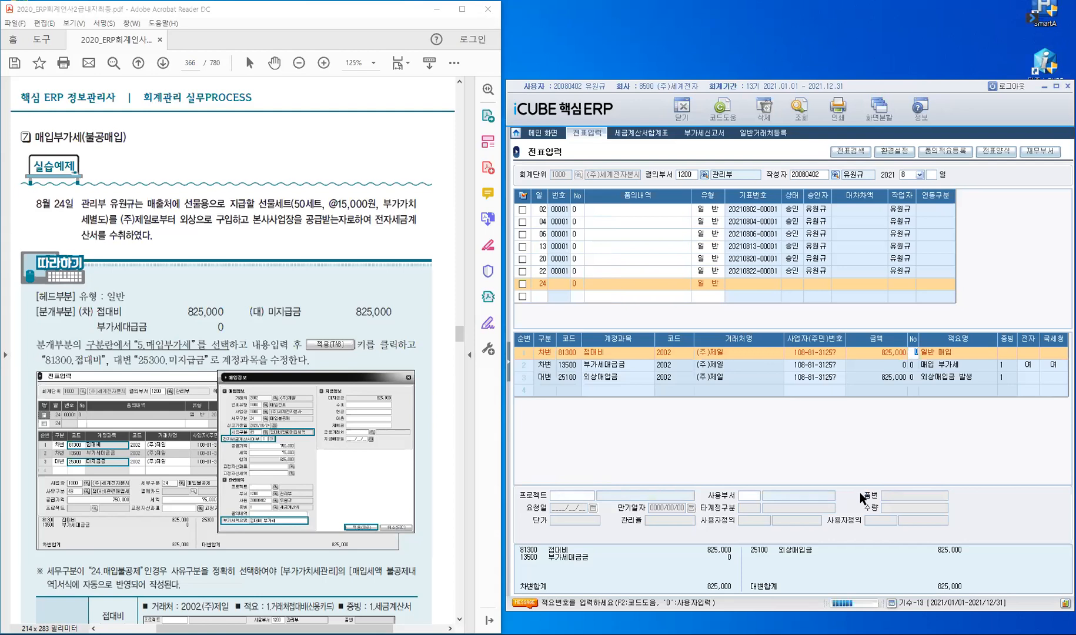
pyautogui.press('F2')
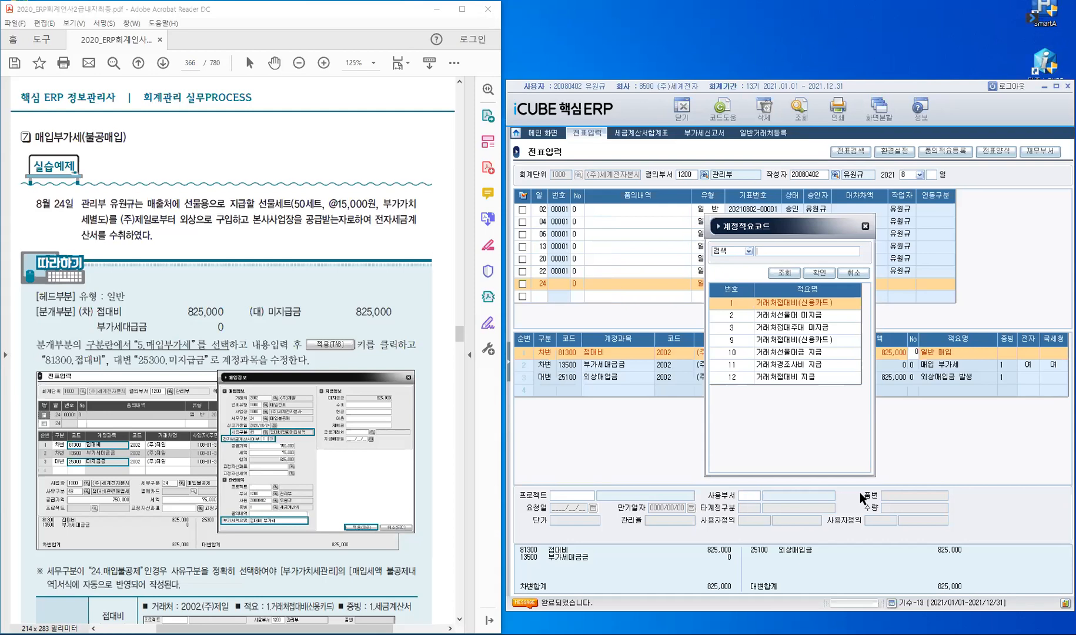
# Step: Give the 81300 line summary 1 거래처접대비(신용카드), evidence 1 and using department 관리부
pyautogui.press('Return')
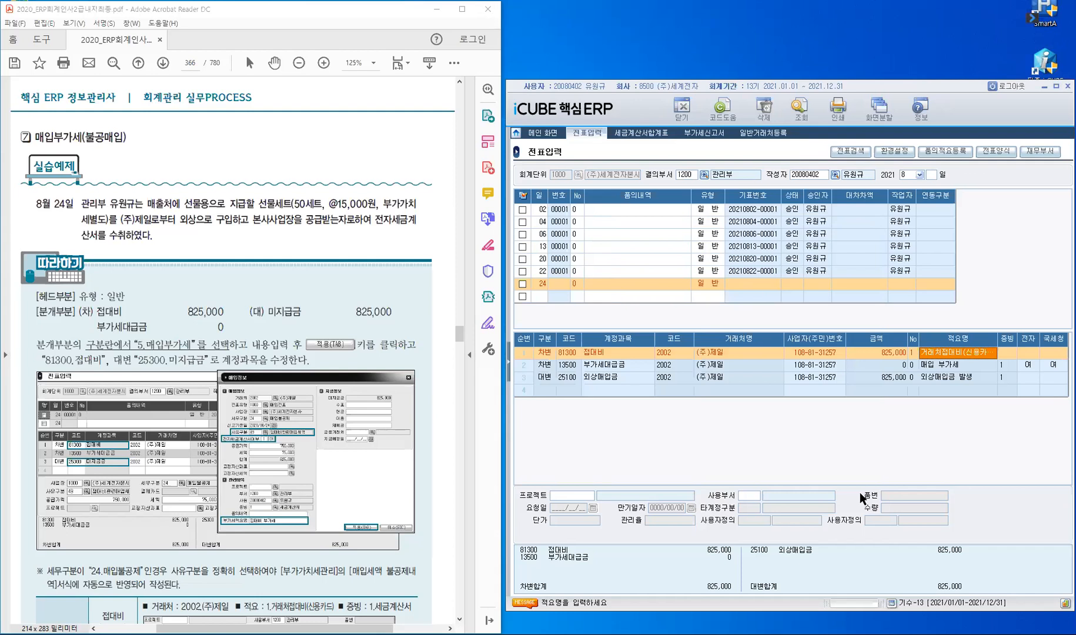
pyautogui.press('Return')
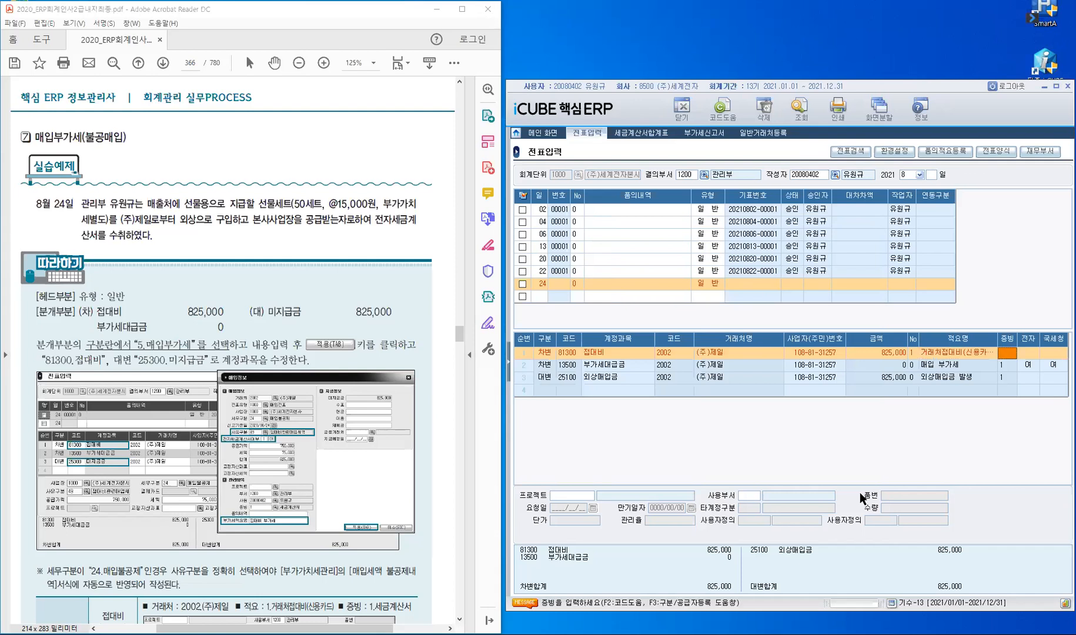
pyautogui.write('1')
pyautogui.press('Return')
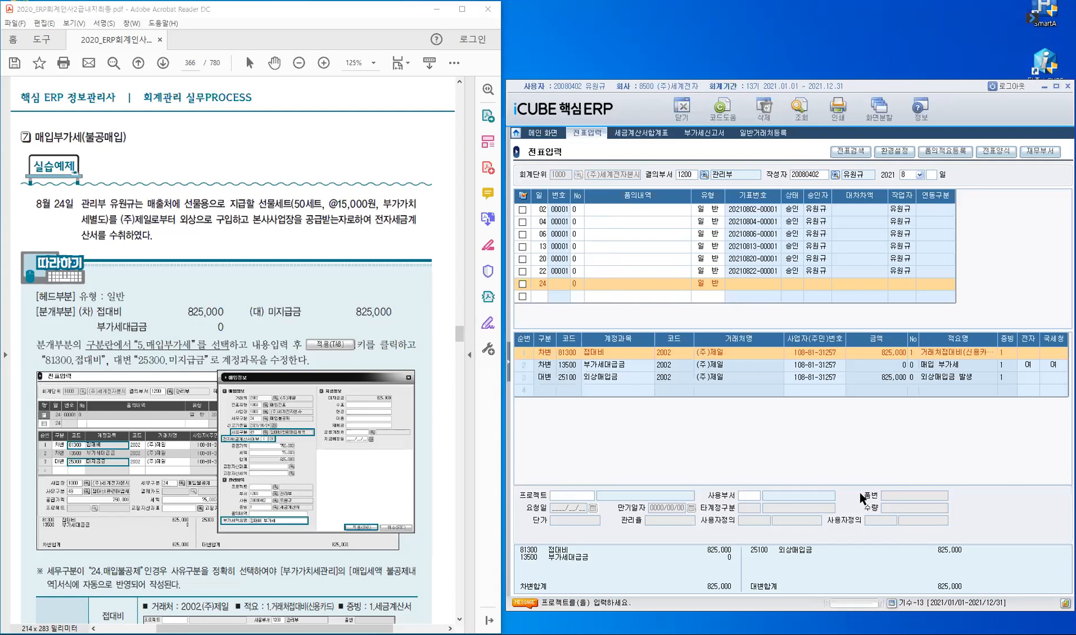
pyautogui.press('Return')
pyautogui.write('관리부')
pyautogui.press('Return')
pyautogui.press('Down')
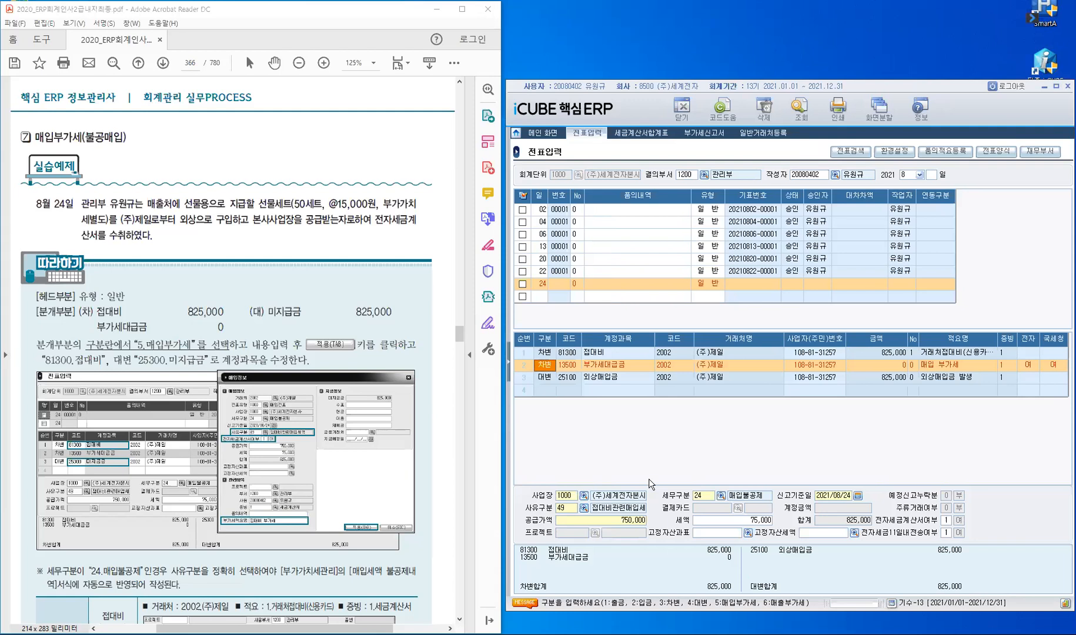
pyautogui.click(567, 512)
# Step: Switch the credit line to 25300 미지급금 with evidence 1, keeping the customer
pyautogui.press('Down')
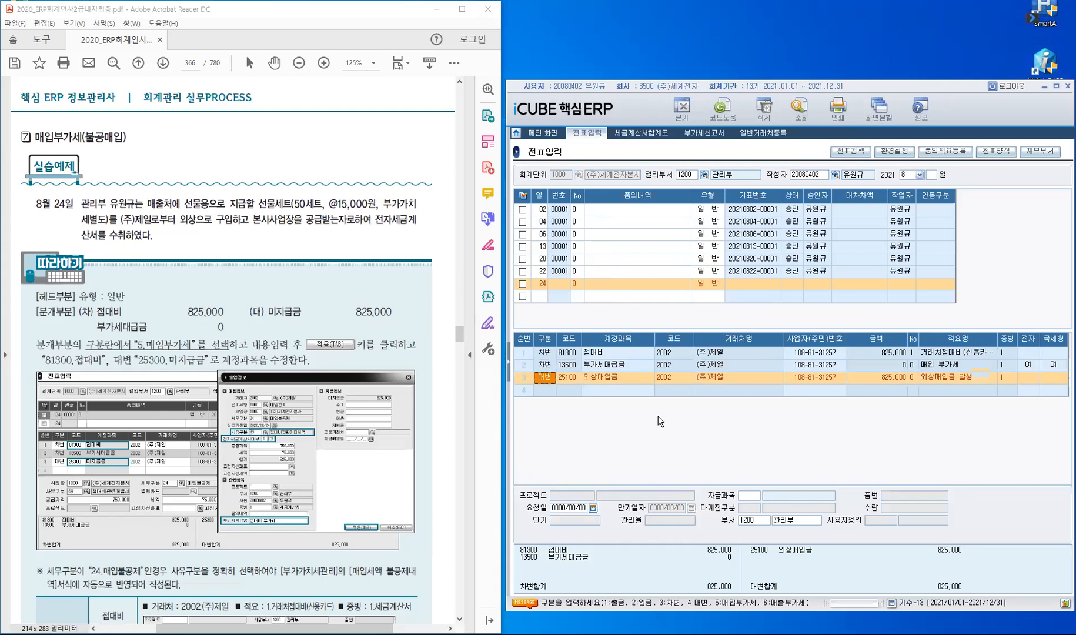
pyautogui.press('Return')
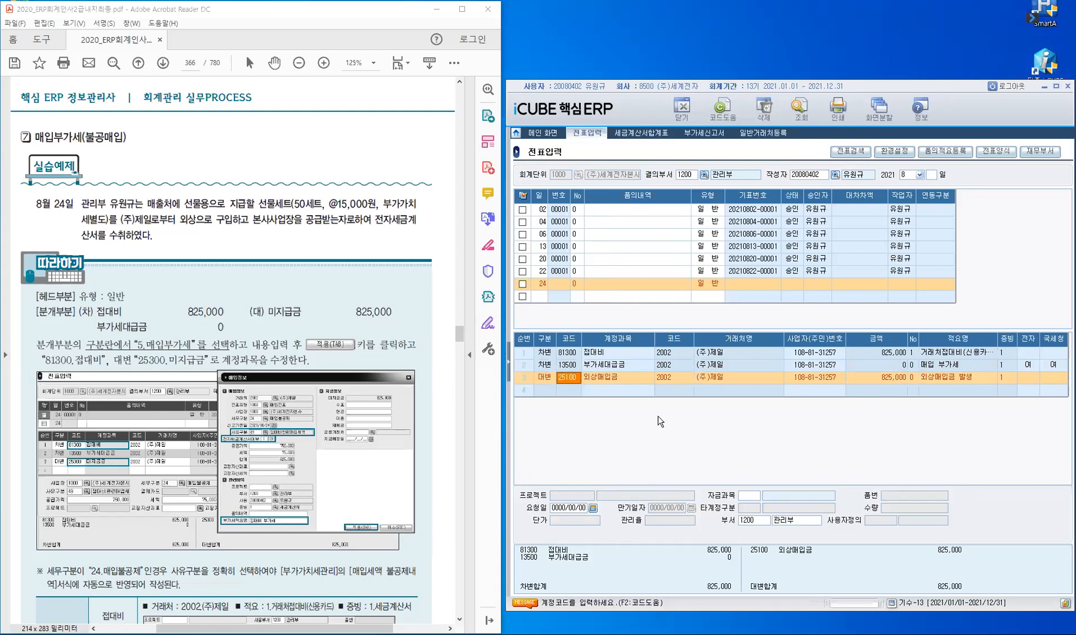
pyautogui.write('253')
pyautogui.press('Return')
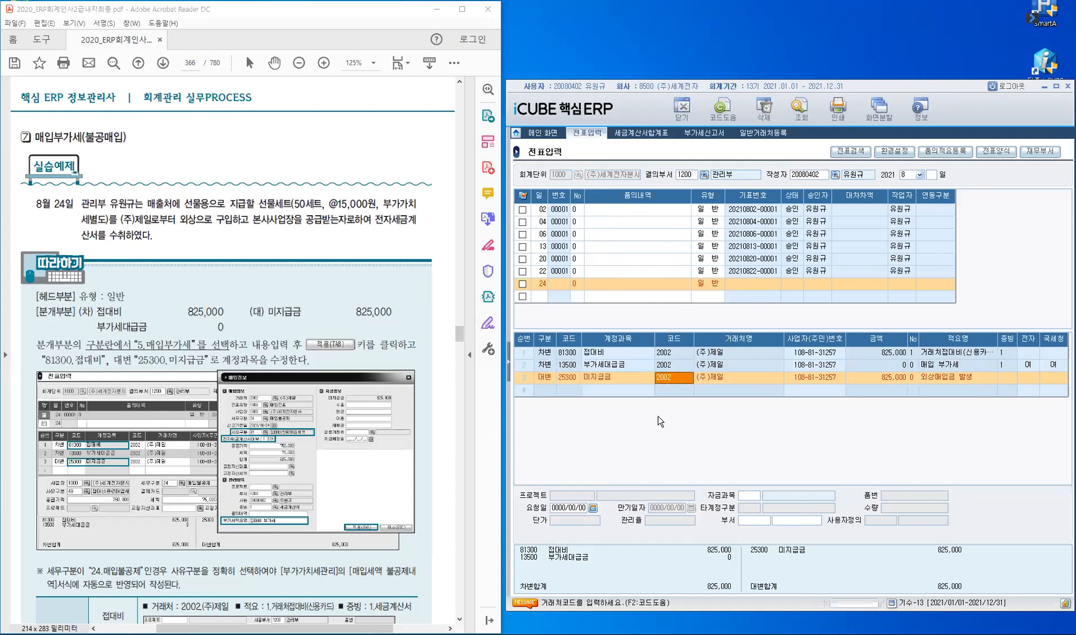
pyautogui.press('Return')
pyautogui.press('Return')
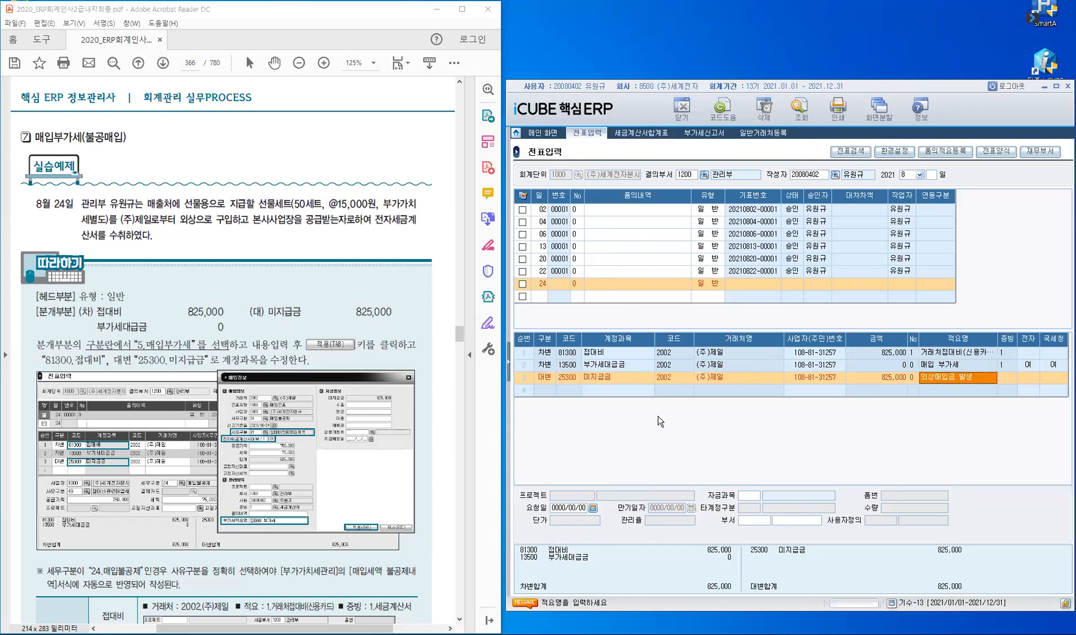
pyautogui.press('Return')
pyautogui.write('1')
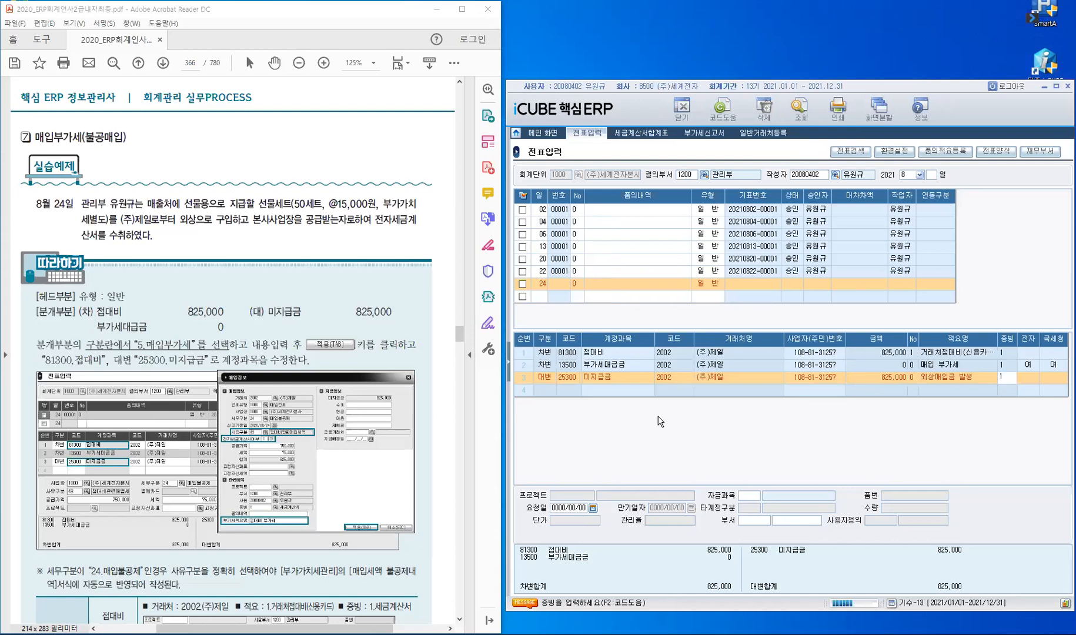
pyautogui.press('Return')
pyautogui.press('Return')
pyautogui.press('Return')
pyautogui.write('관')
pyautogui.press('Return')
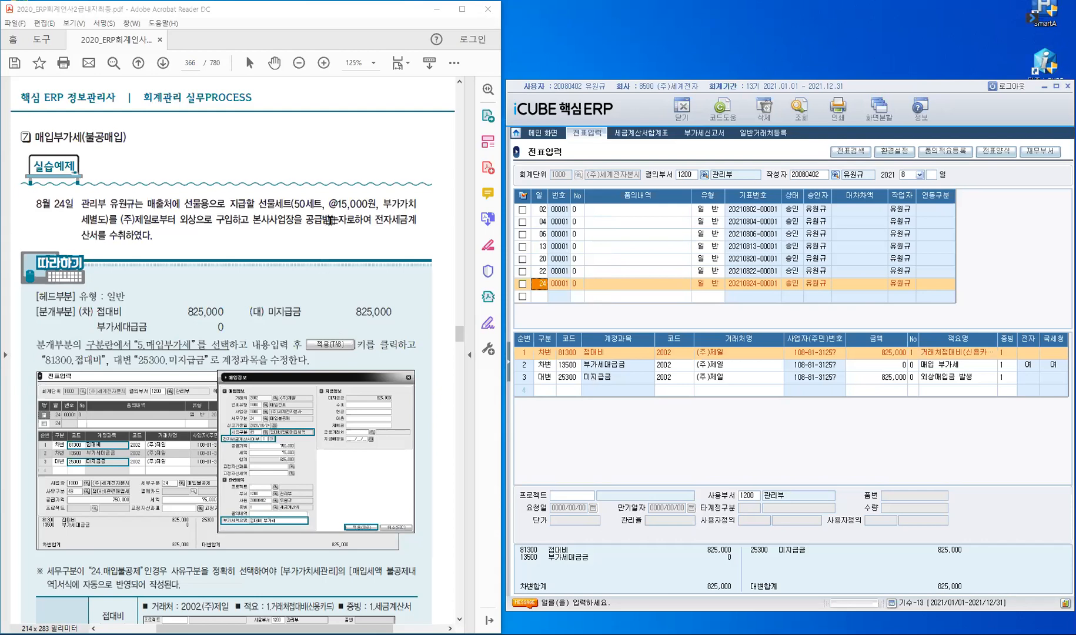
# Step: Scroll the textbook PDF to page 367's Process 따라하기 section
pyautogui.scroll(-3, 326, 239)
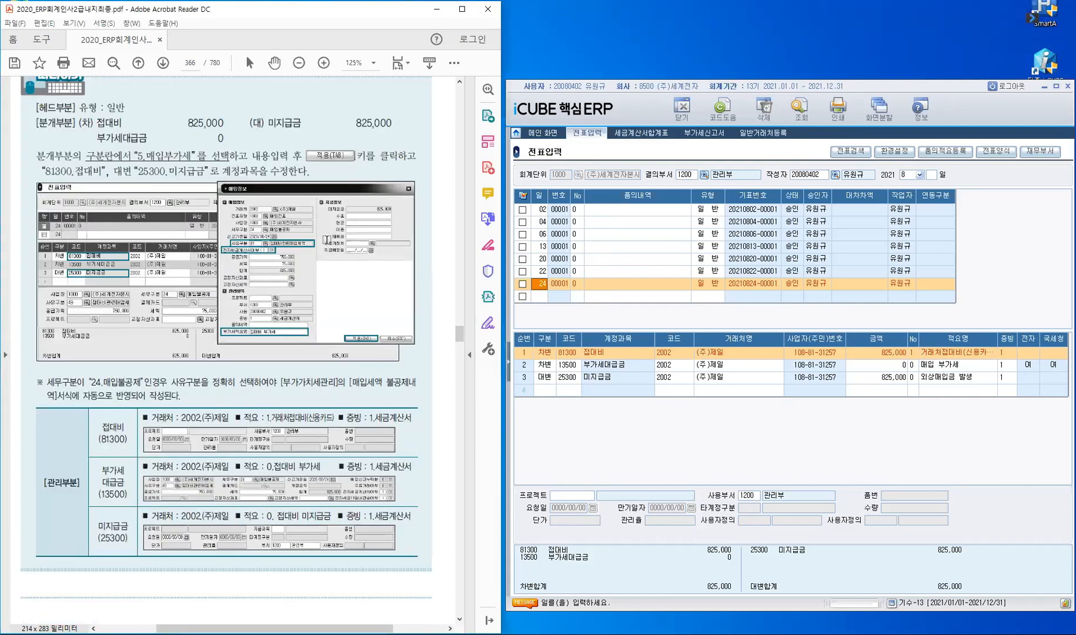
pyautogui.scroll(-7, 327, 241)
pyautogui.scroll(-5, 328, 240)
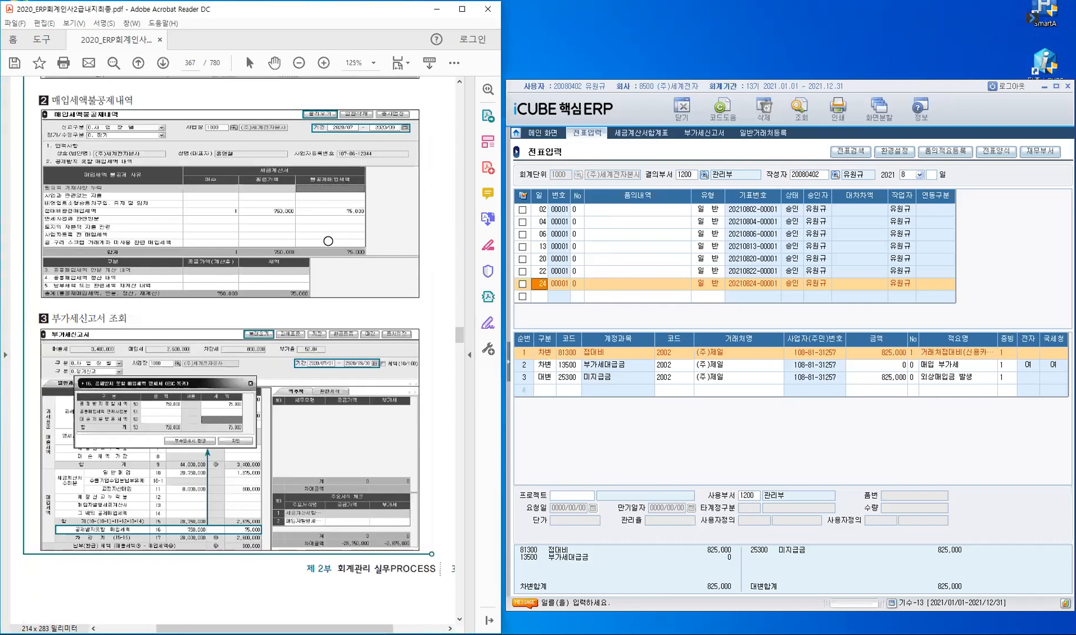
pyautogui.scroll(-2, 328, 241)
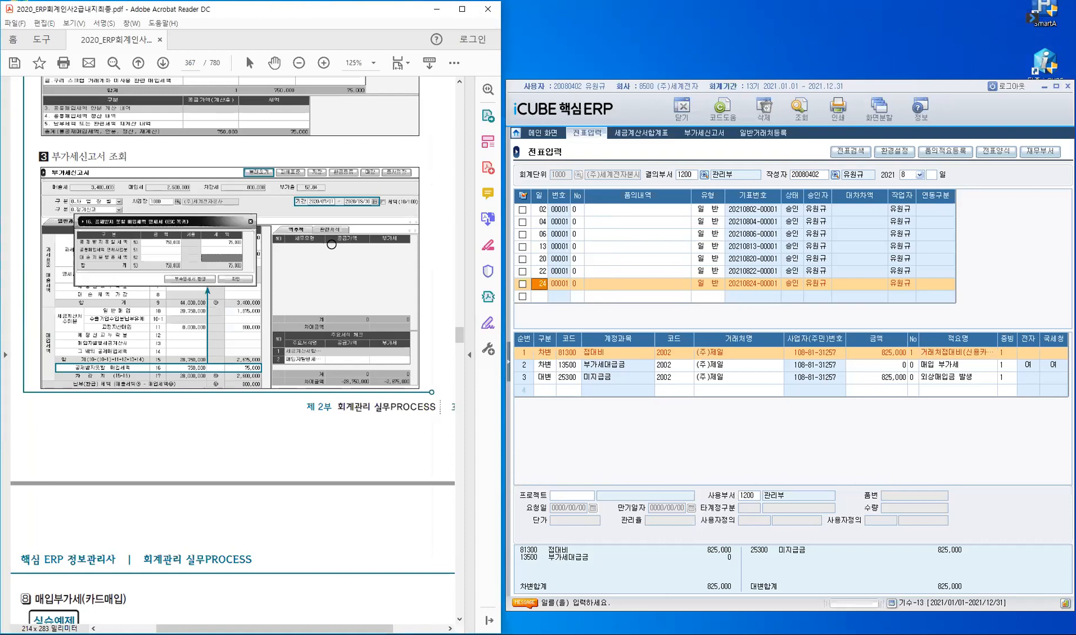
pyautogui.scroll(4, 331, 242)
pyautogui.scroll(2, 332, 244)
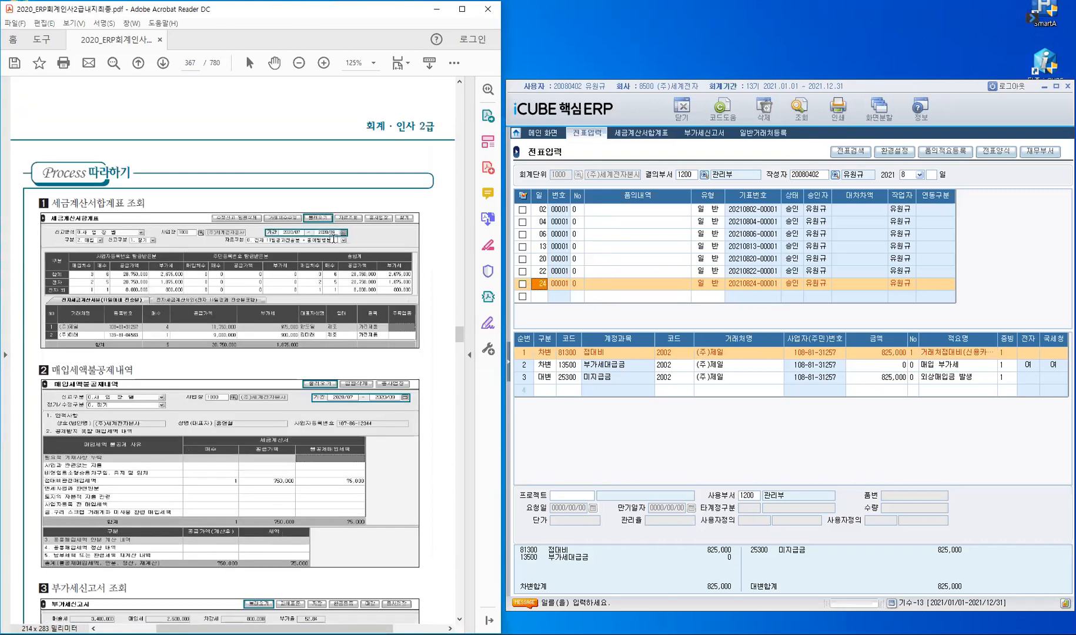
pyautogui.scroll(6, 333, 241)
pyautogui.scroll(-1, 334, 239)
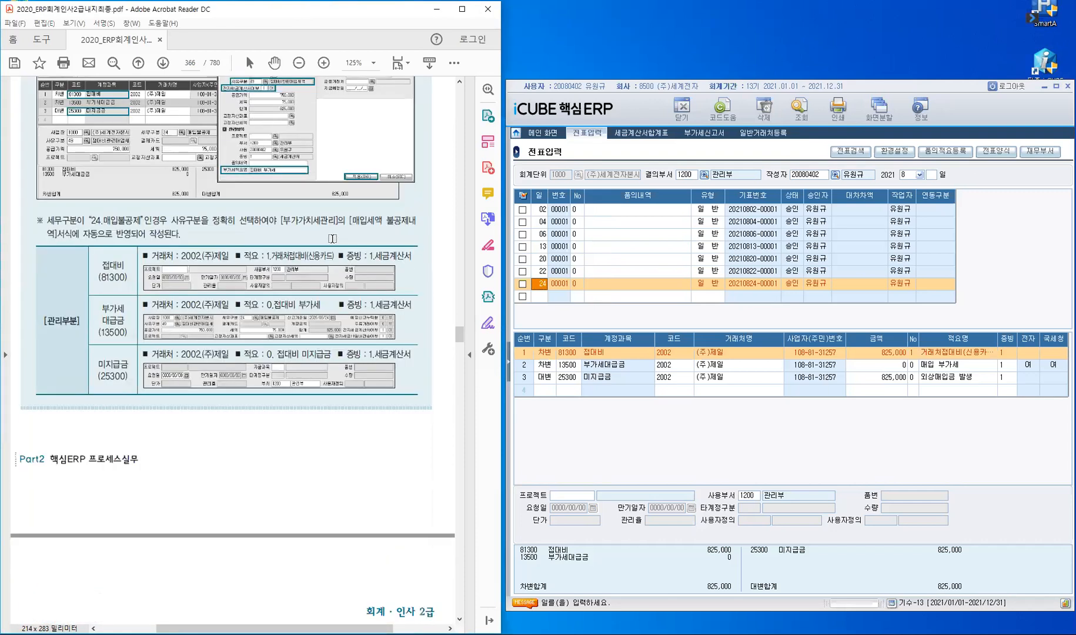
pyautogui.scroll(-5, 332, 239)
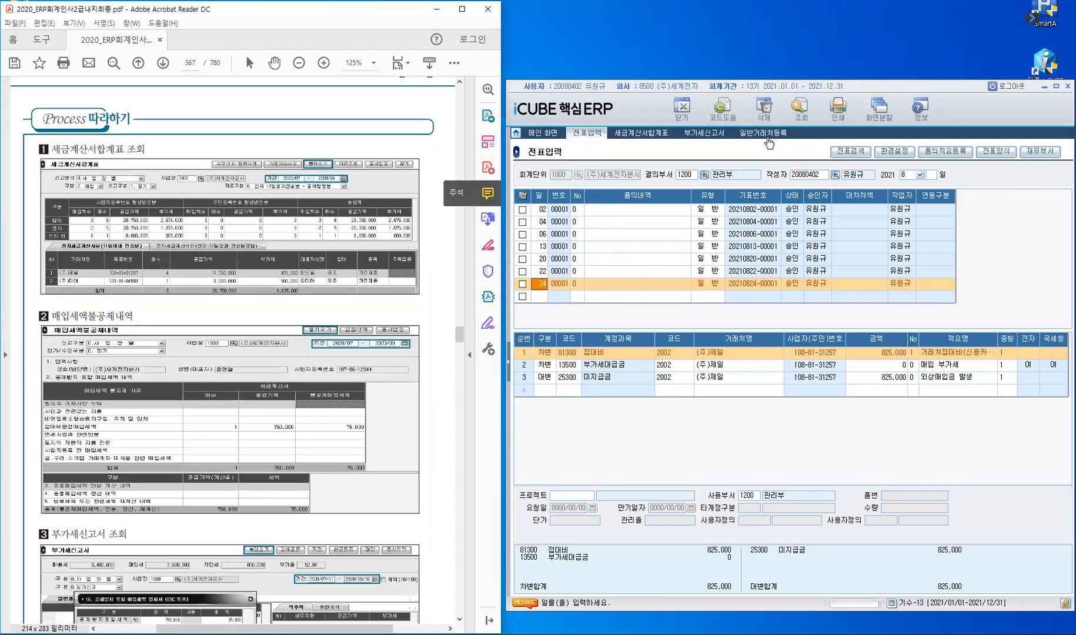
# Step: Reload the 세금계산서합계표 from vouchers so (주)제일 shows 4 invoices with 975,000 tax
pyautogui.click(642, 135)
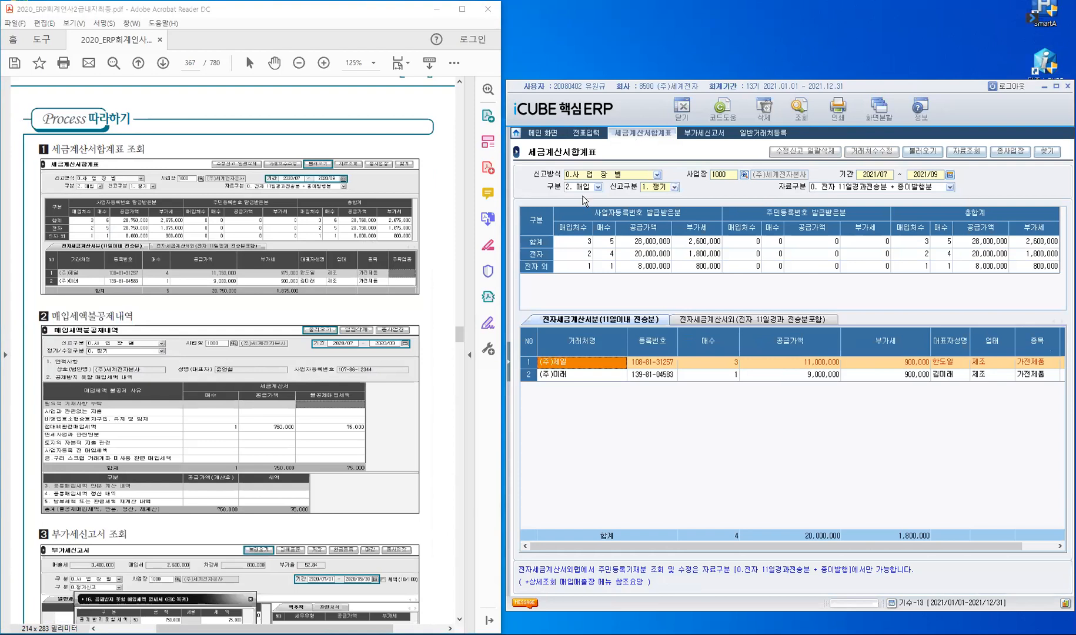
pyautogui.click(924, 153)
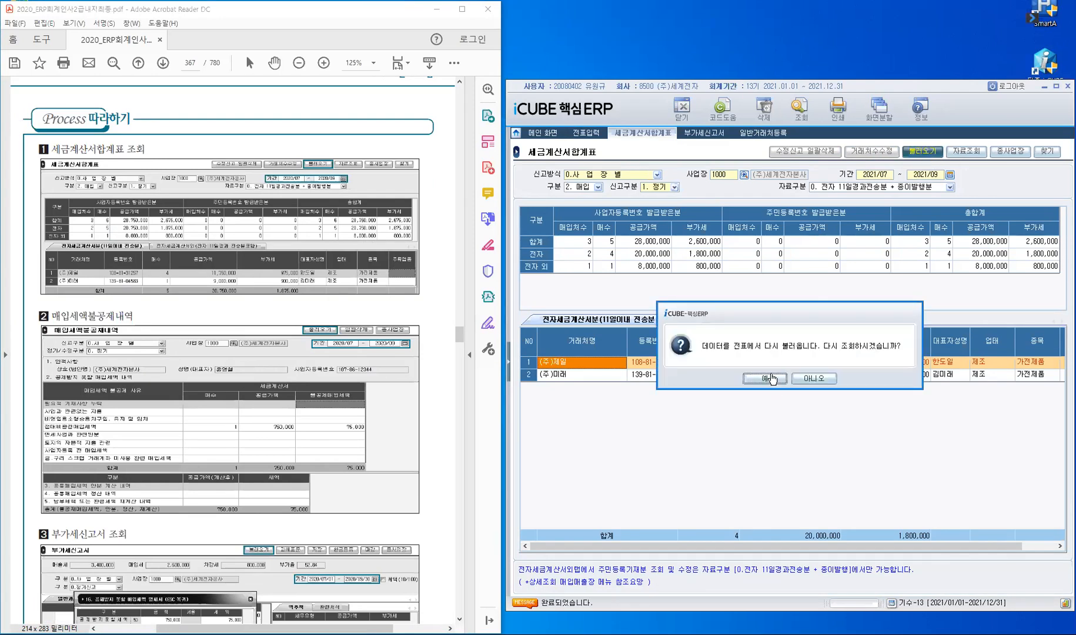
pyautogui.click(771, 378)
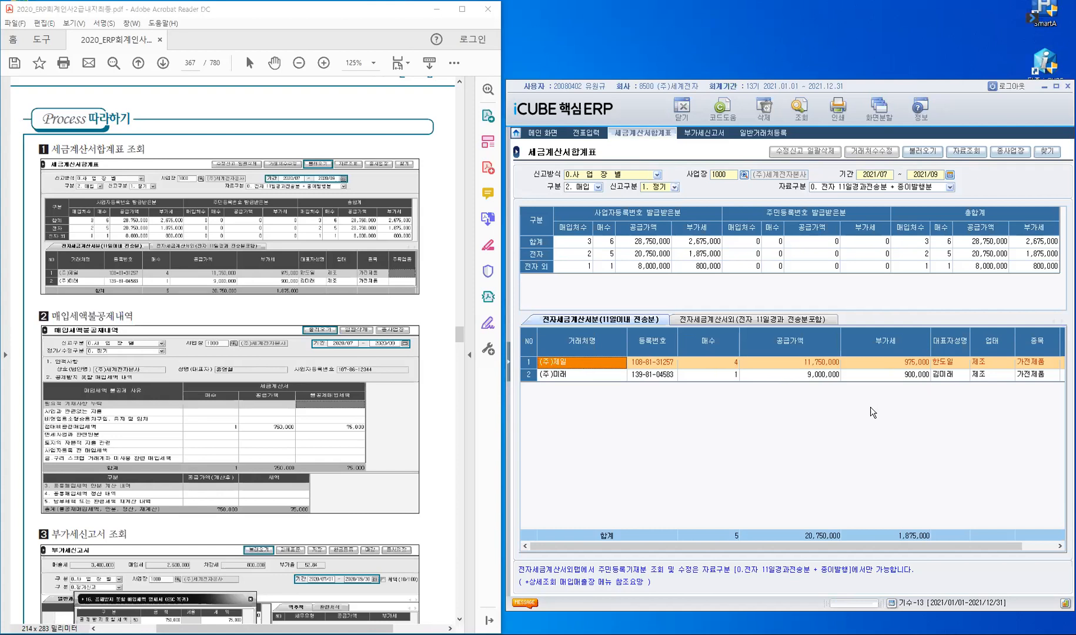
pyautogui.click(511, 365)
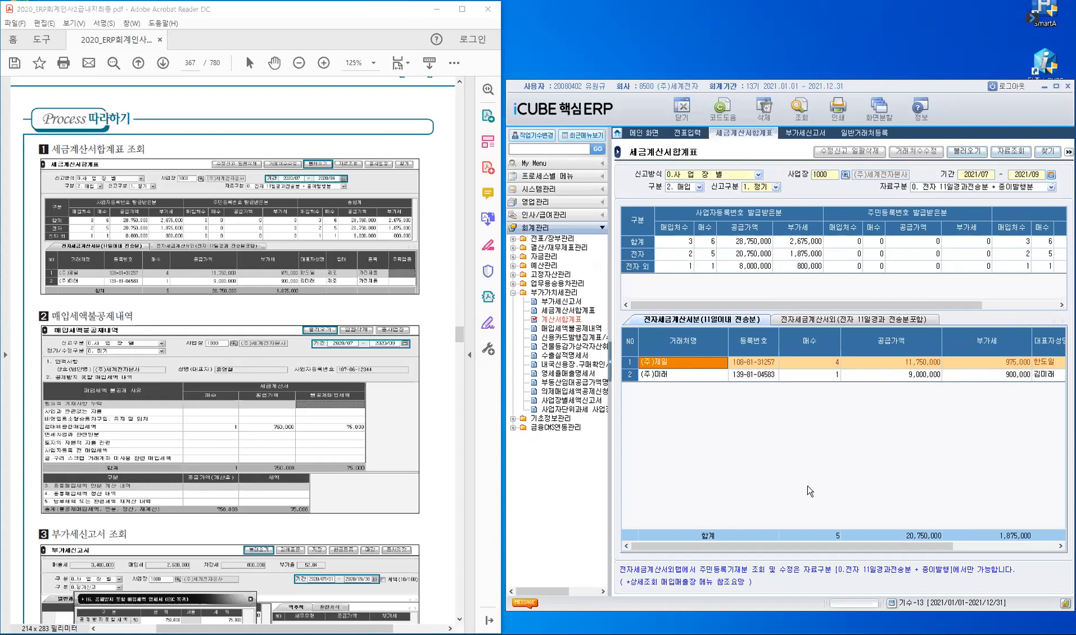
# Step: Open 매입세액불공제내역 as 0.사업장별 for the period 2021/07 ~ 2021/09
pyautogui.click(568, 333)
pyautogui.click(569, 333)
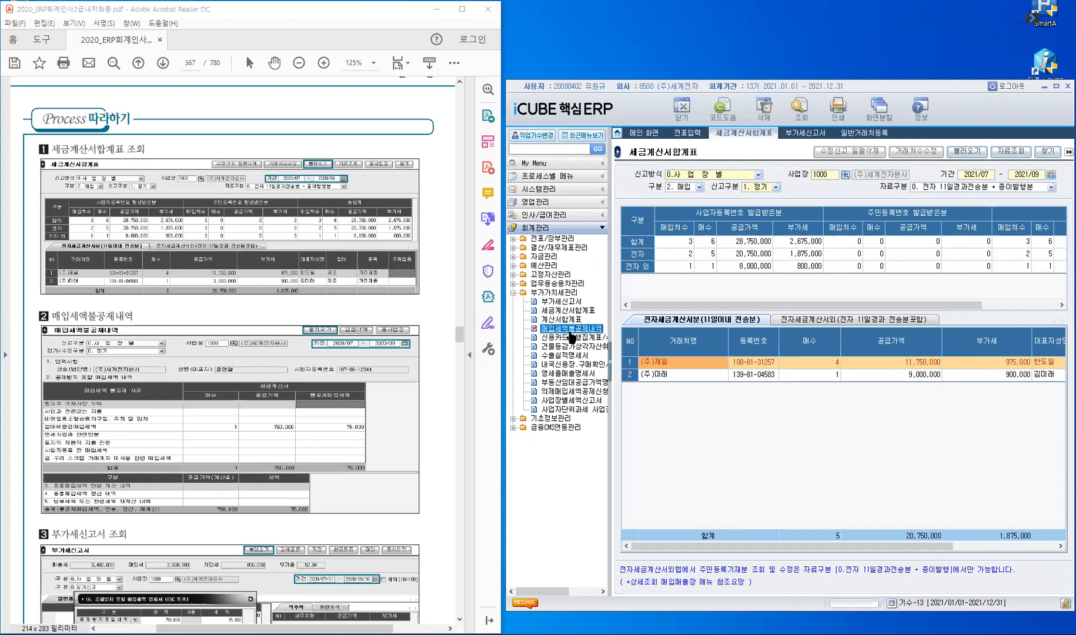
pyautogui.doubleClick(569, 332)
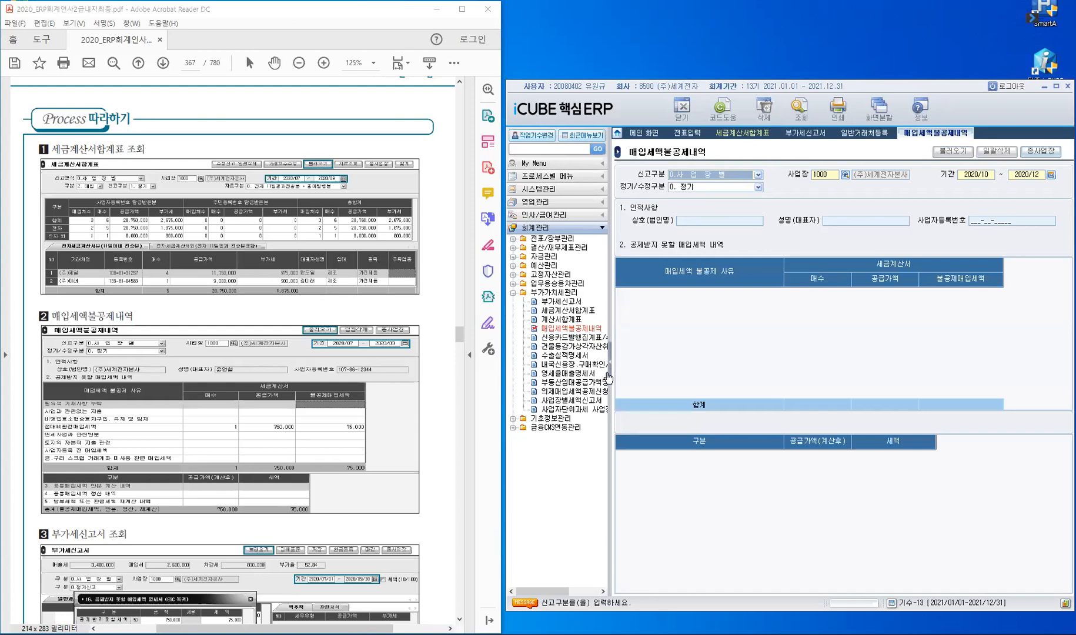
pyautogui.click(612, 369)
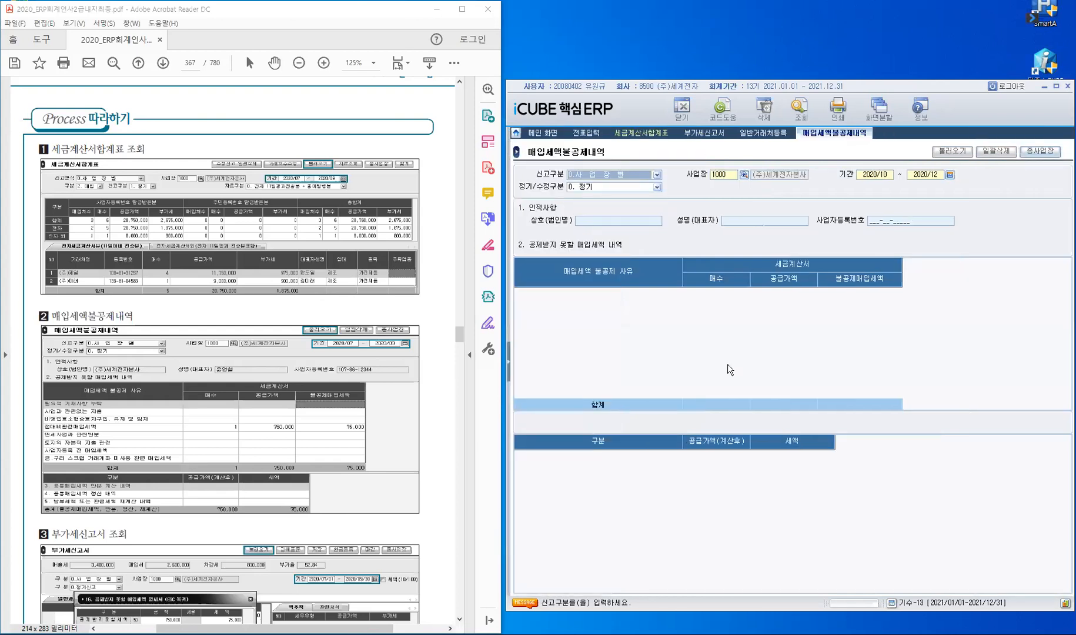
pyautogui.press('Return')
pyautogui.press('Return')
pyautogui.write('2')
pyautogui.write('021/')
pyautogui.write('07 ~ 20')
pyautogui.write('21/')
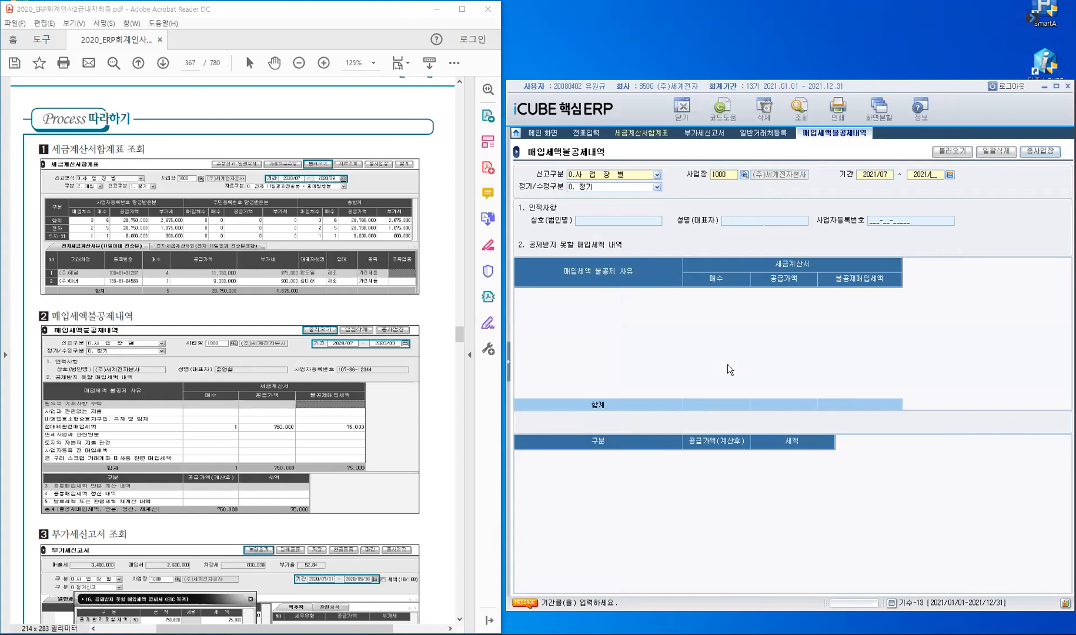
pyautogui.write('09')
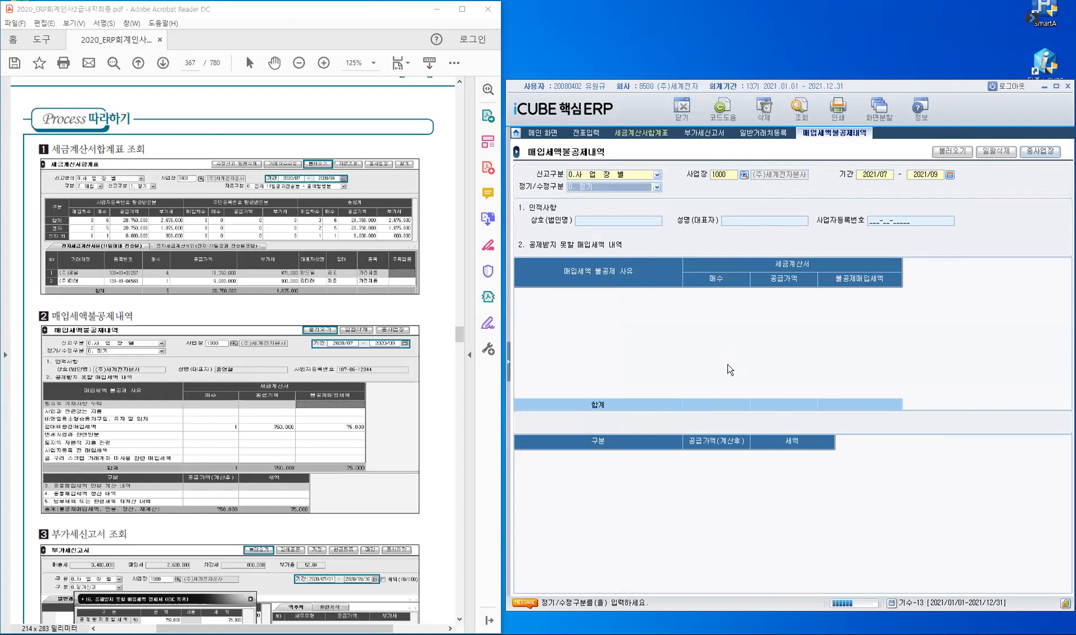
pyautogui.click(606, 275)
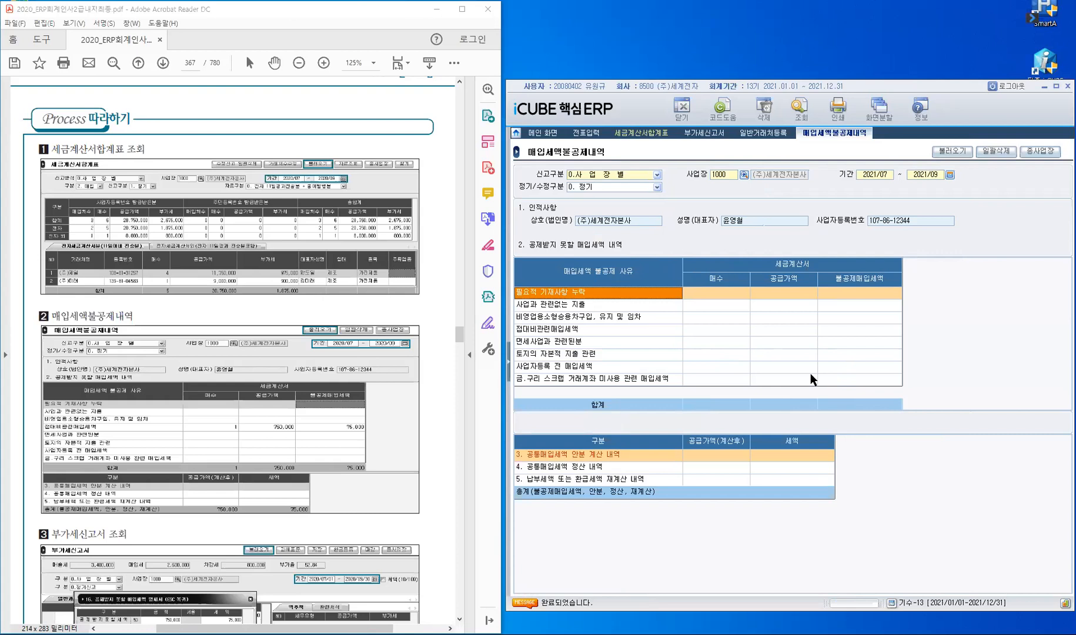
# Step: Load the quarter's data so 접대비관련매입세액 shows 1 invoice, 750,000 supply value and 75,000 tax
pyautogui.click(945, 154)
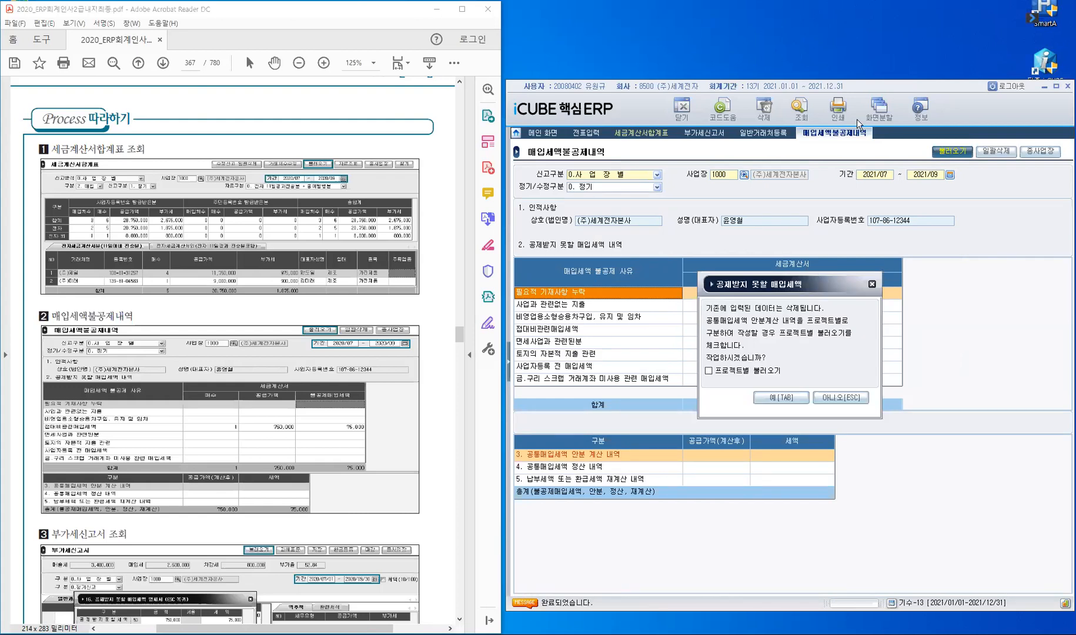
pyautogui.moveTo(822, 286); pyautogui.dragTo(856, 119)
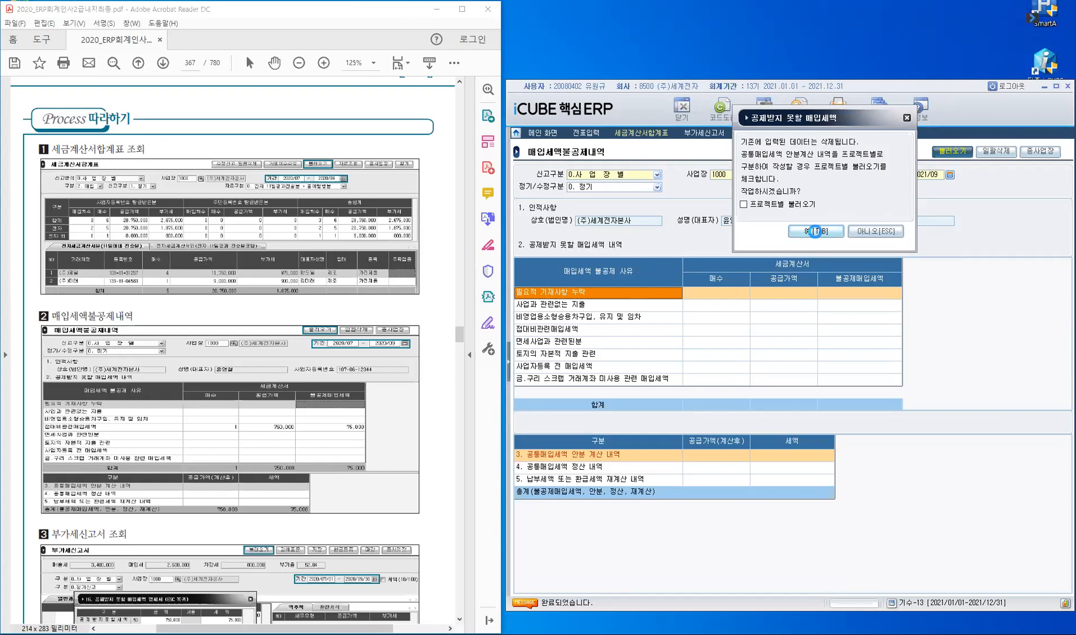
pyautogui.click(817, 233)
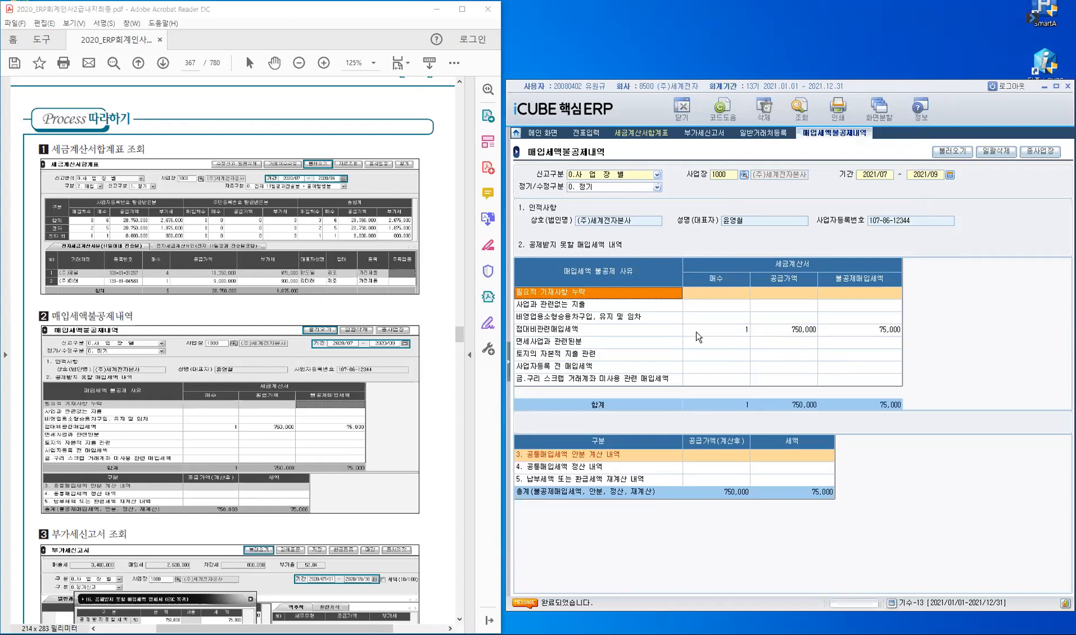
pyautogui.click(711, 330)
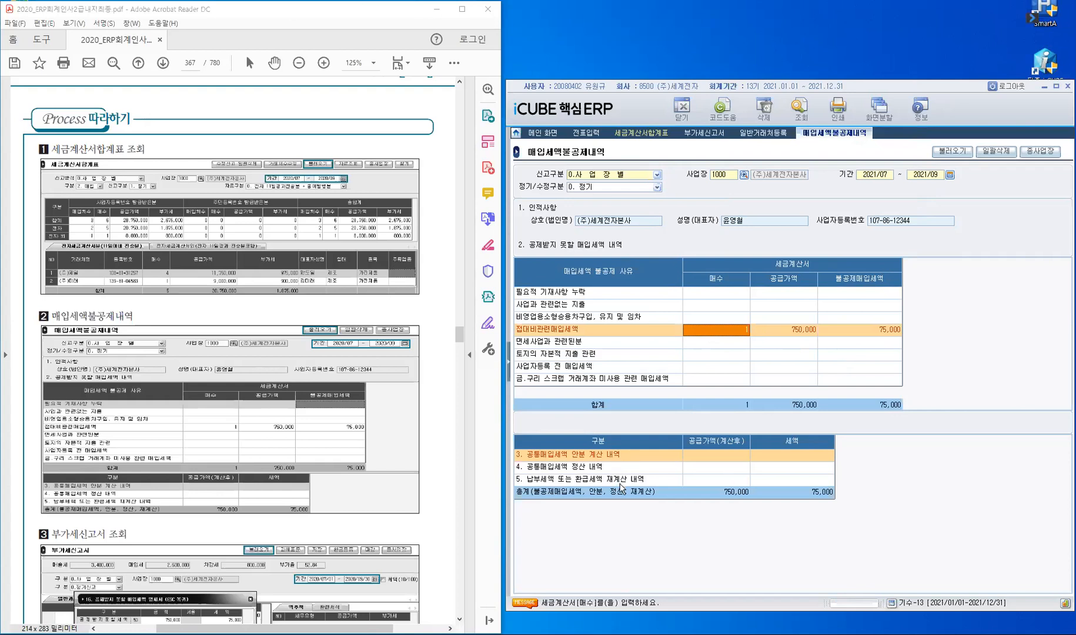
# Step: Check the 공통매입세액 안분계산 details and close them without changes
pyautogui.click(706, 454)
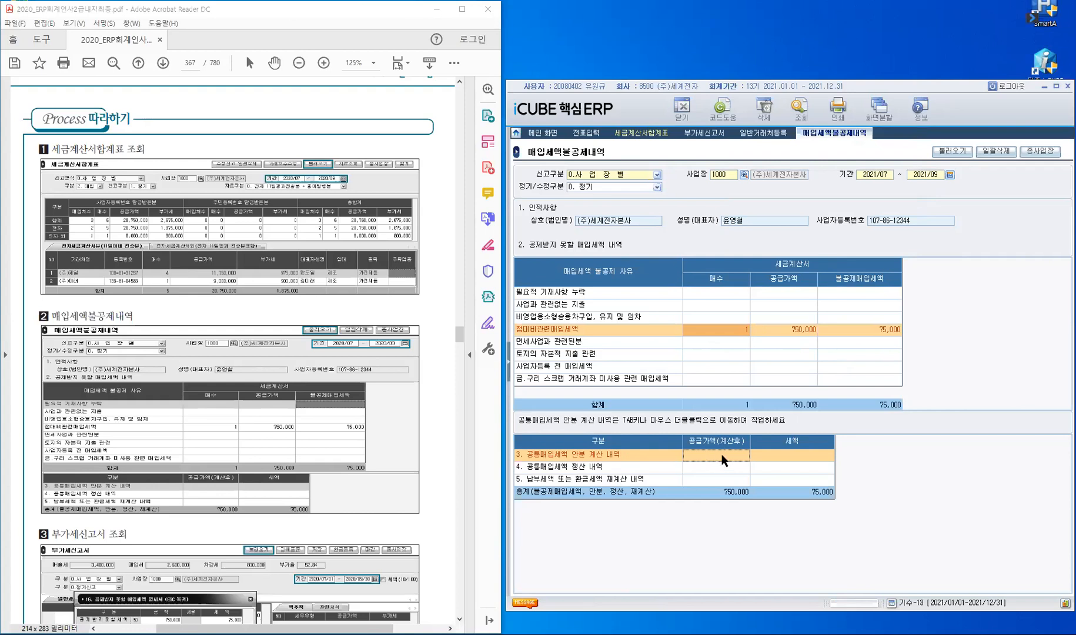
pyautogui.doubleClick(722, 454)
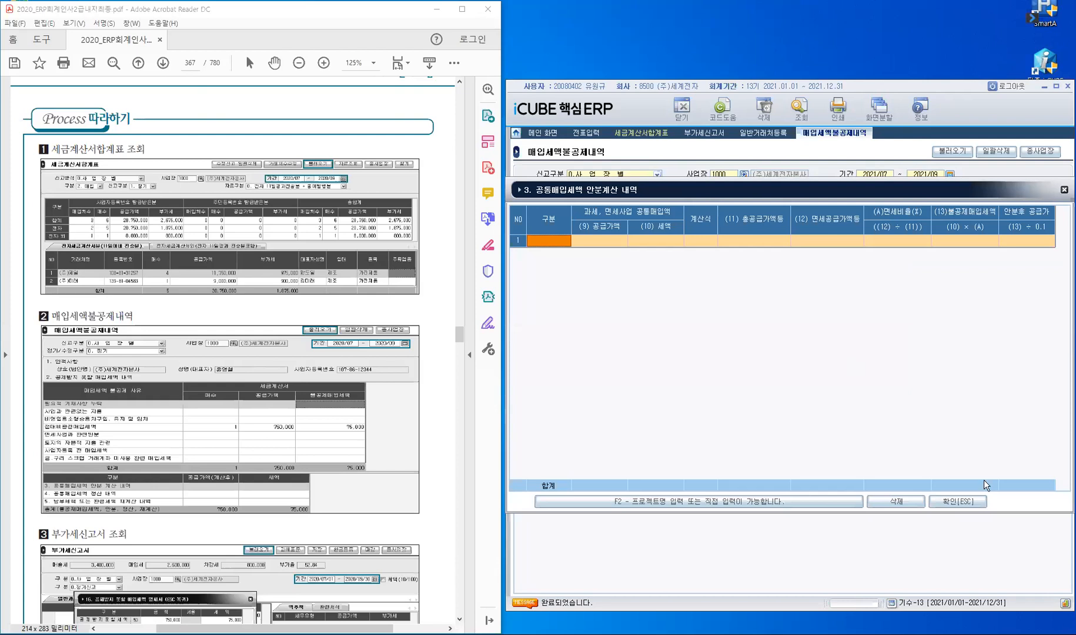
pyautogui.click(958, 502)
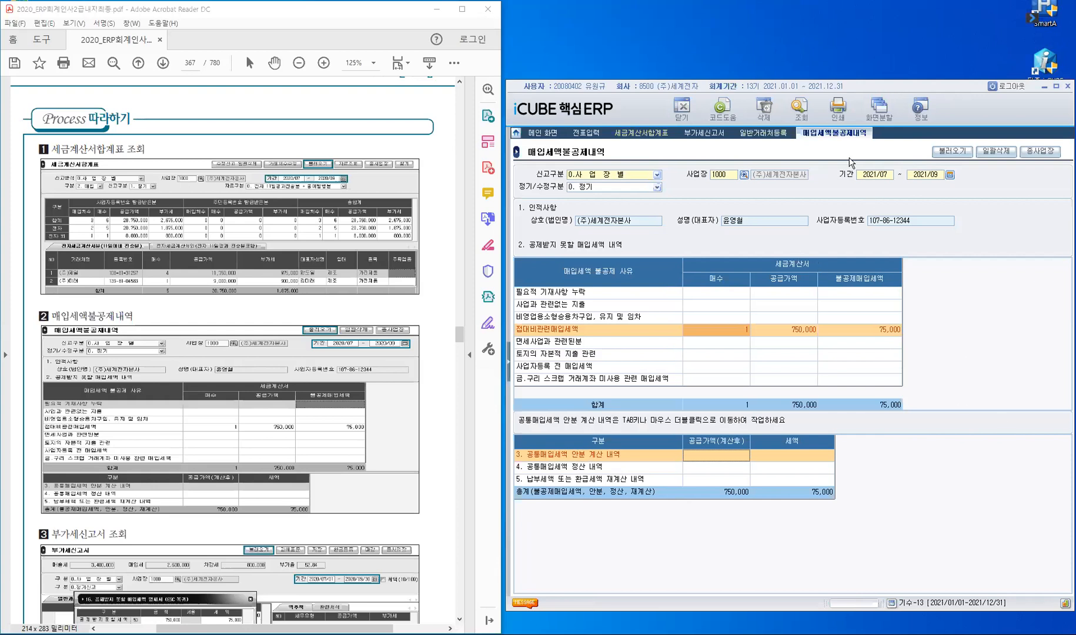
# Step: Close the non-deductible statement and reload the 부가세신고서 from voucher data
pyautogui.click(682, 108)
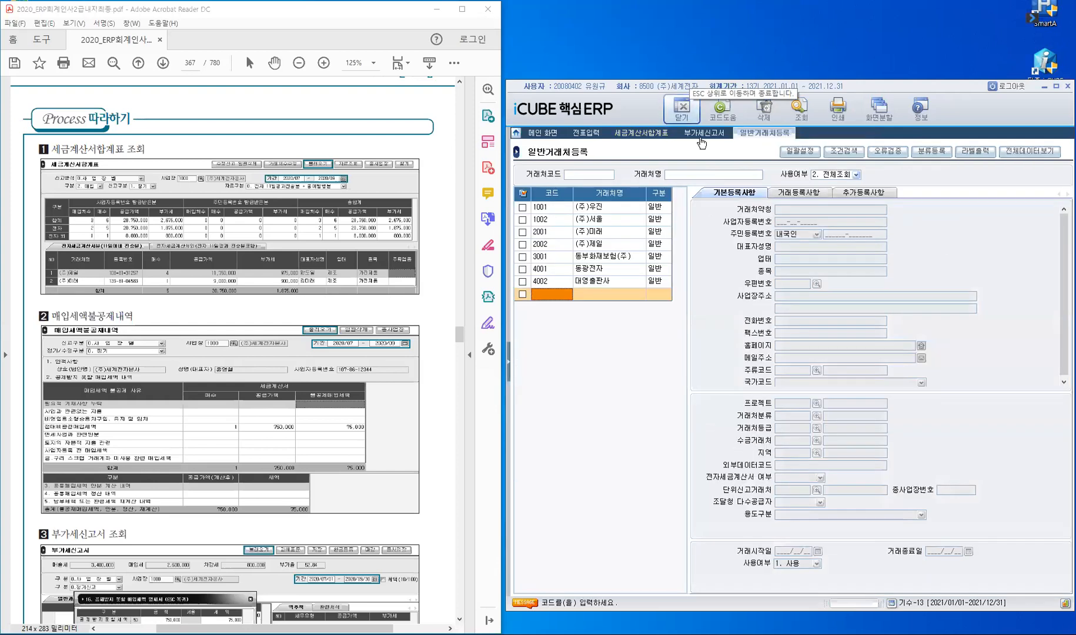
pyautogui.click(702, 135)
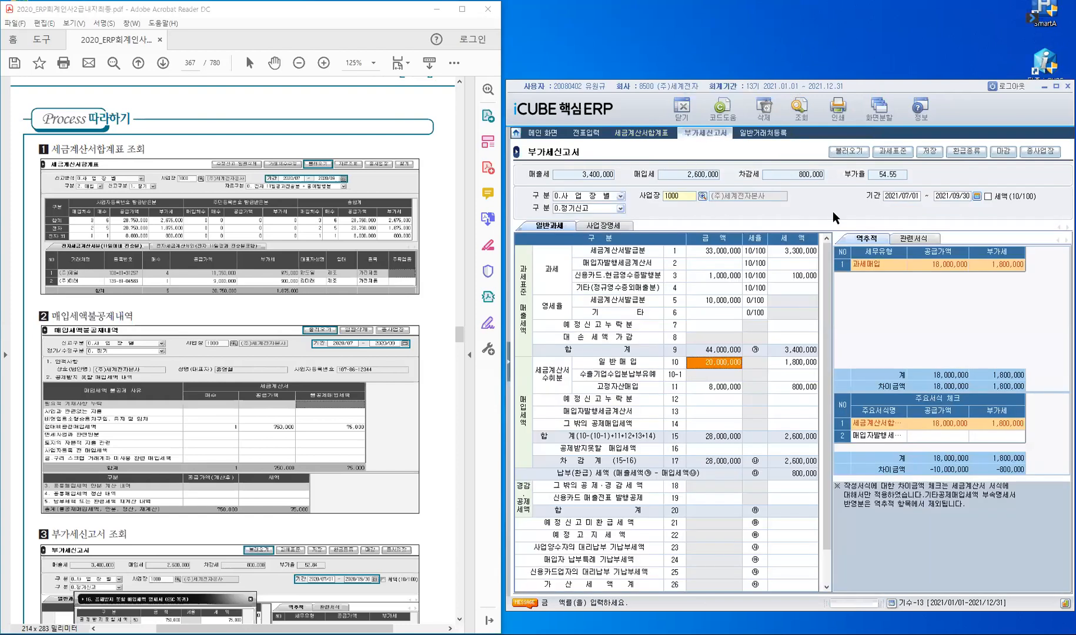
pyautogui.click(855, 154)
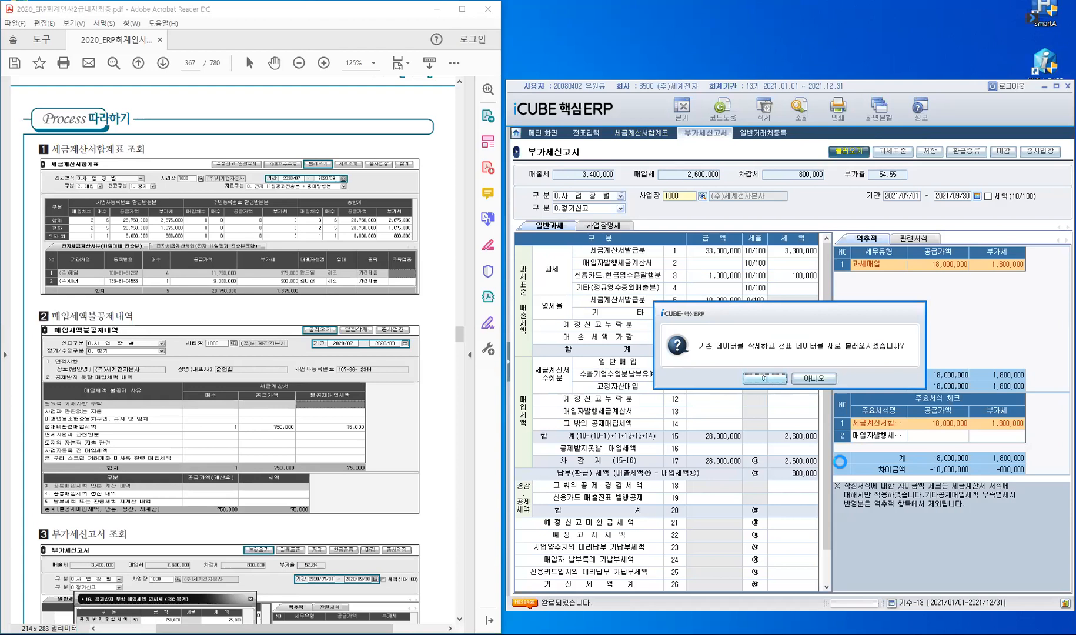
pyautogui.press('Return')
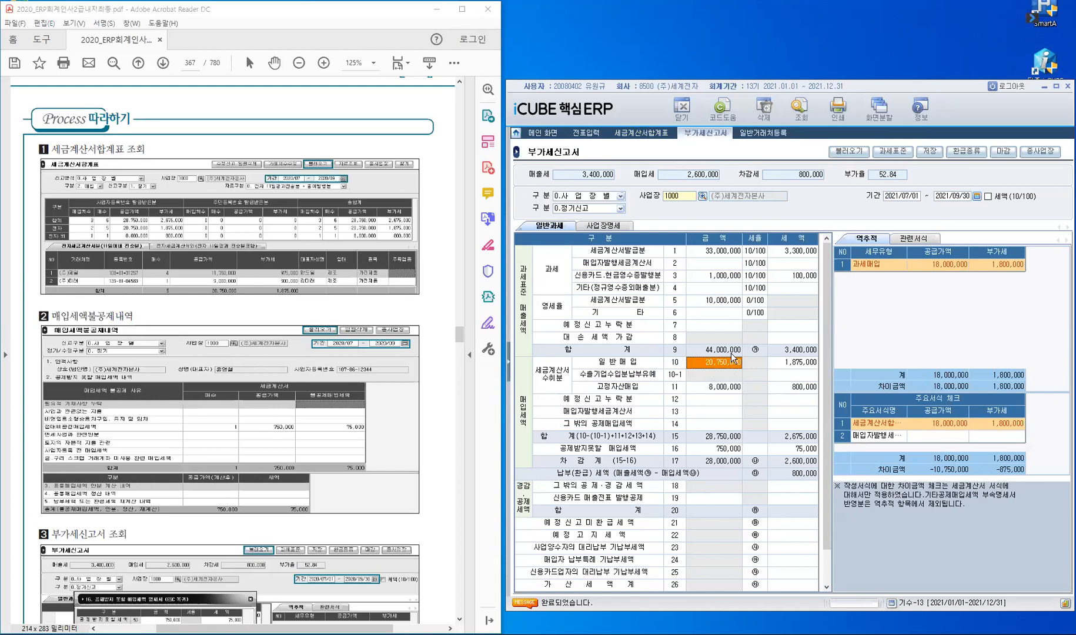
# Step: Verify line 16's breakdown shows 750,000 non-deductible purchases with 75,000 tax
pyautogui.click(727, 453)
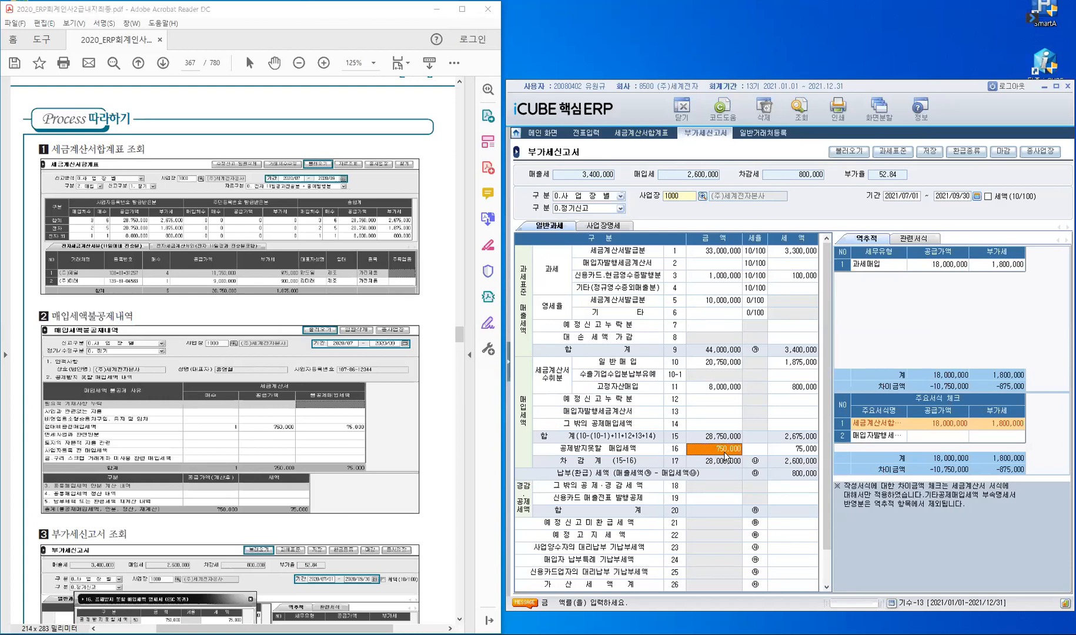
pyautogui.doubleClick(726, 454)
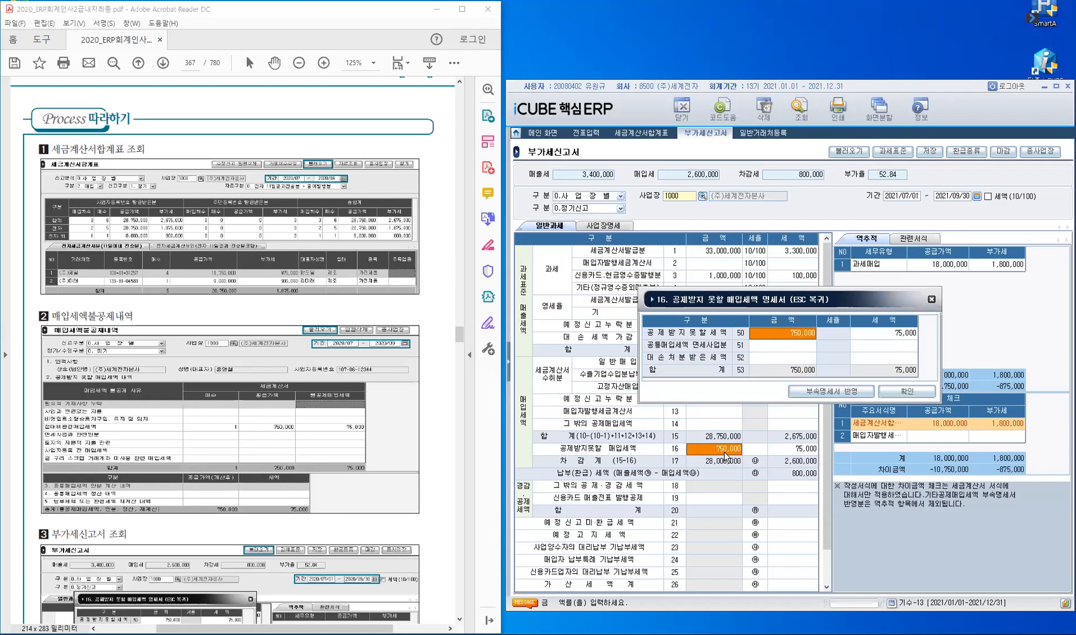
pyautogui.click(931, 300)
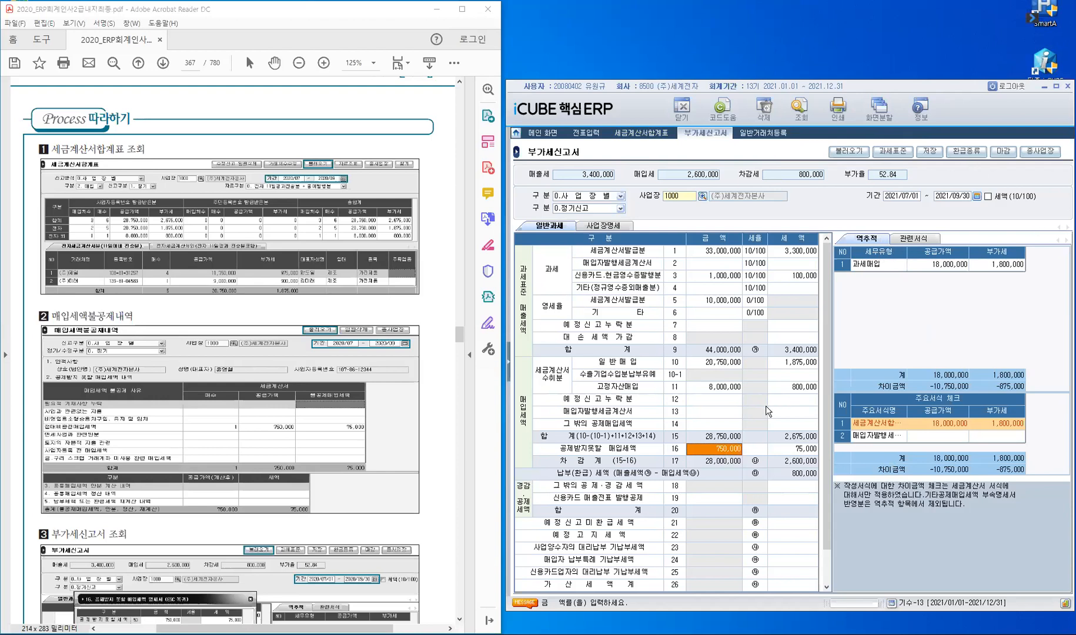
pyautogui.doubleClick(717, 451)
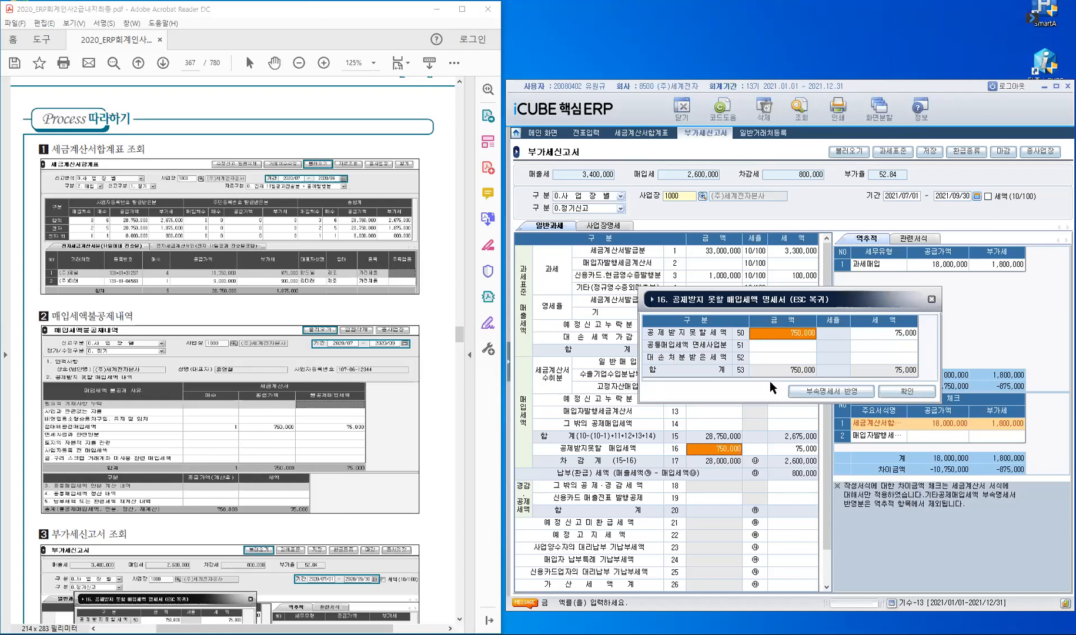
pyautogui.press('Escape')
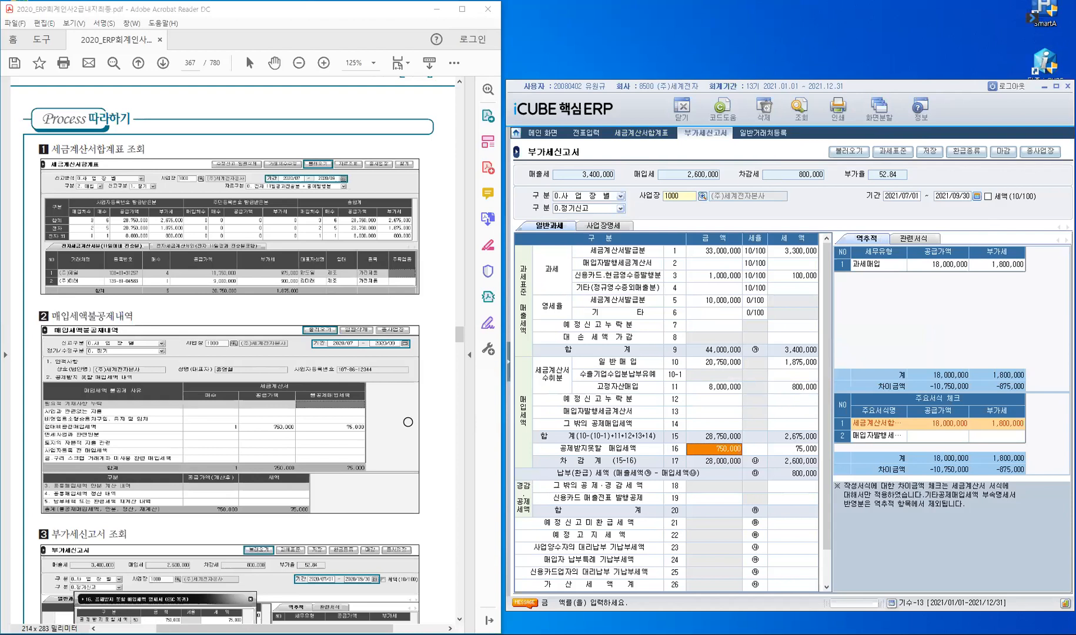
# Step: Return to 전표입력 and find the 매입부가세(카드매입) exercise in the tutorial PDF
pyautogui.click(587, 136)
pyautogui.click(364, 394)
pyautogui.scroll(-8, 364, 394)
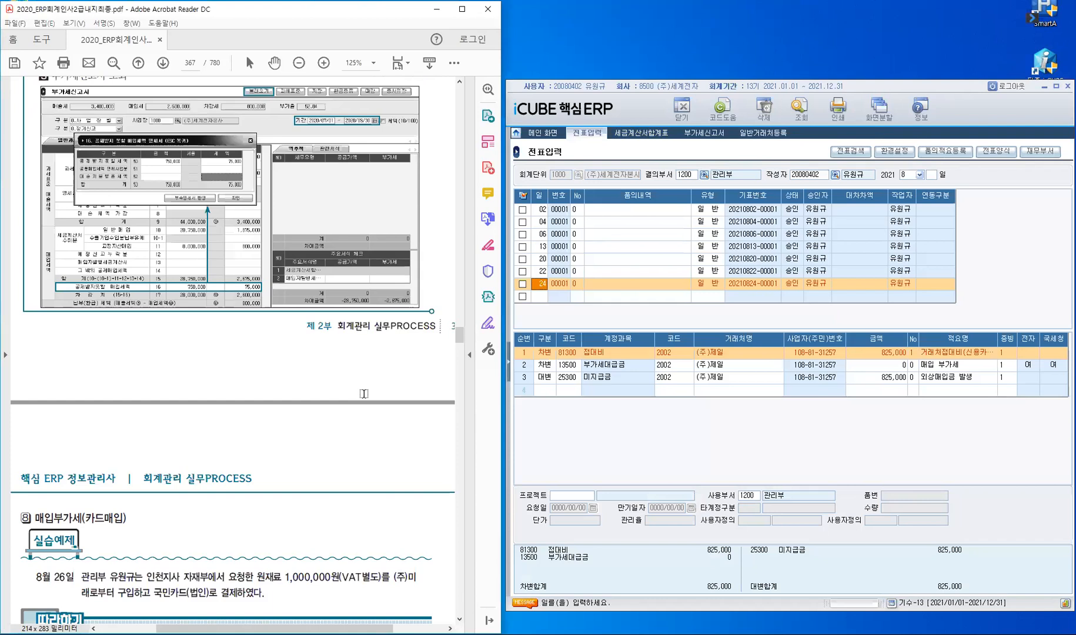
pyautogui.scroll(-7, 364, 394)
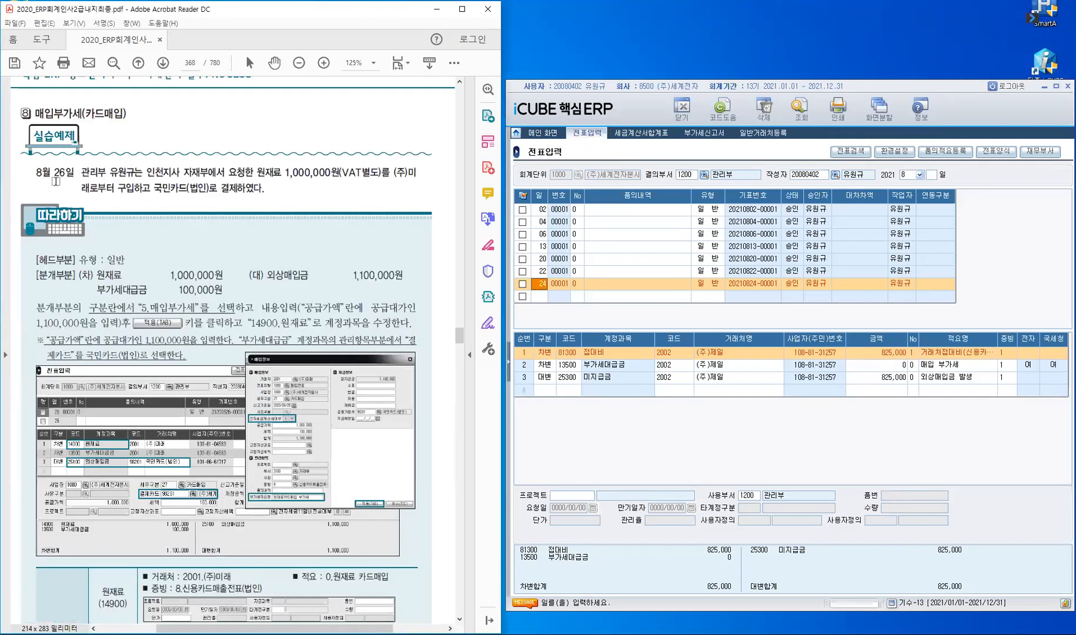
pyautogui.scroll(1, 56, 181)
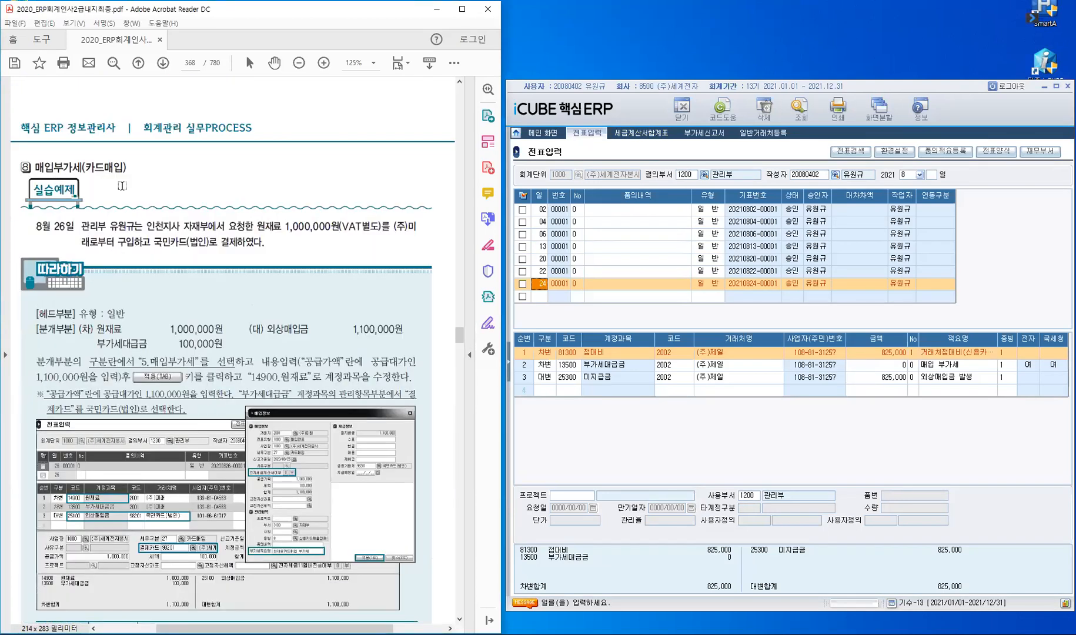
# Step: Start a new voucher dated the 26th with type 1.일반
pyautogui.click(541, 296)
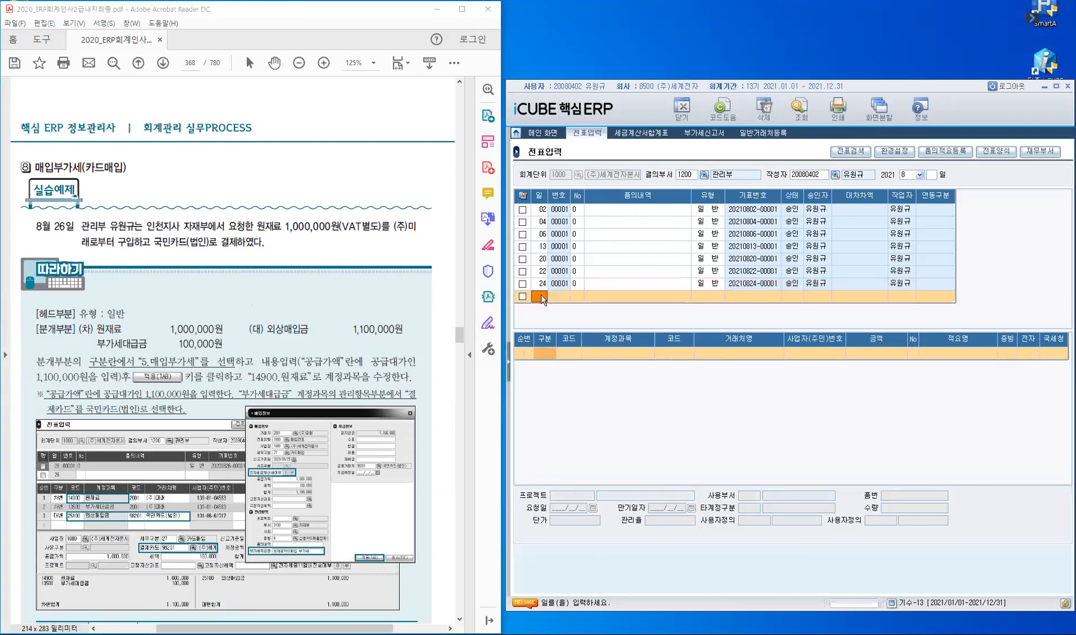
pyautogui.write('26')
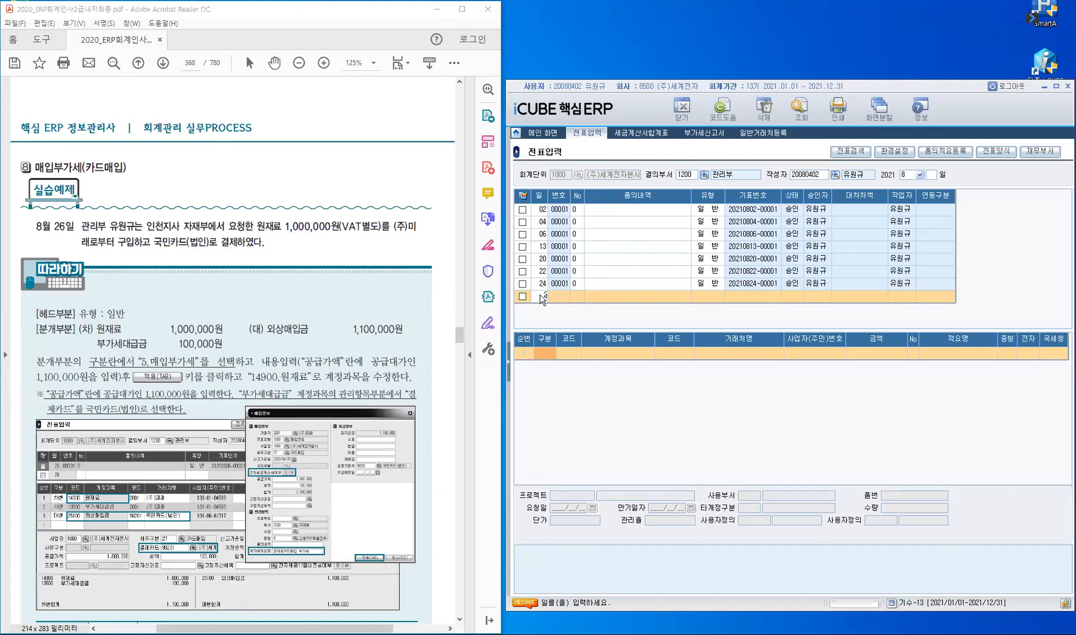
pyautogui.press('Return')
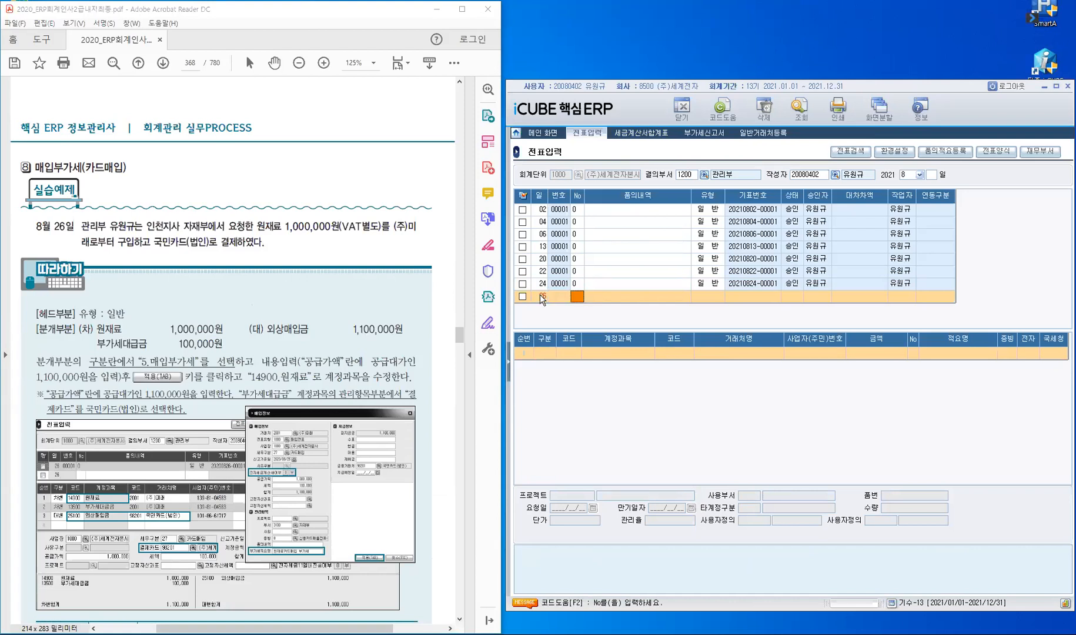
pyautogui.press('Return')
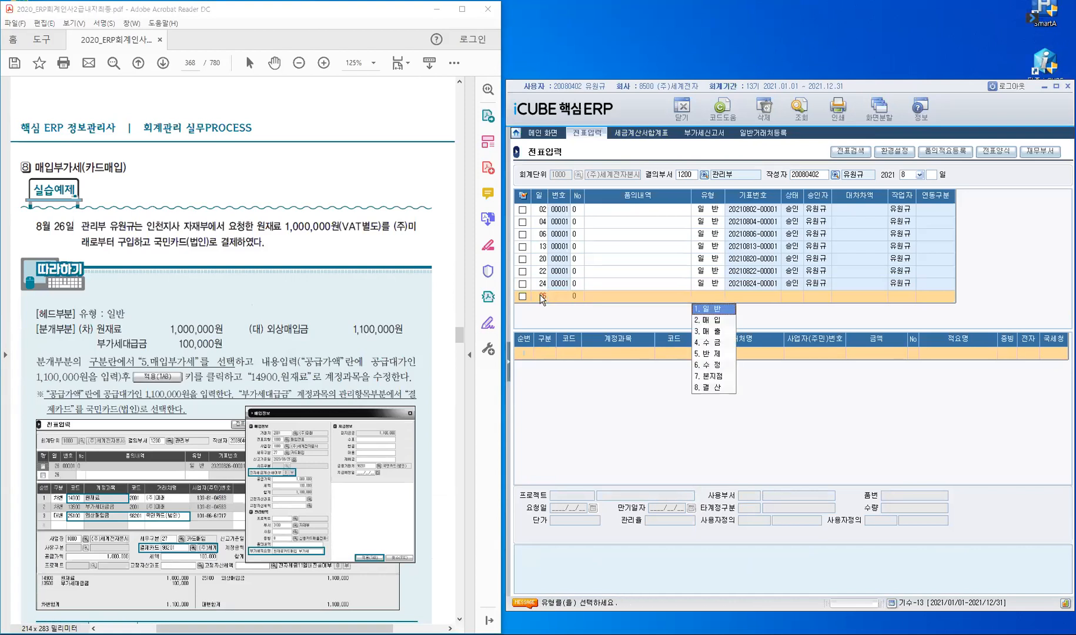
pyautogui.press('Return')
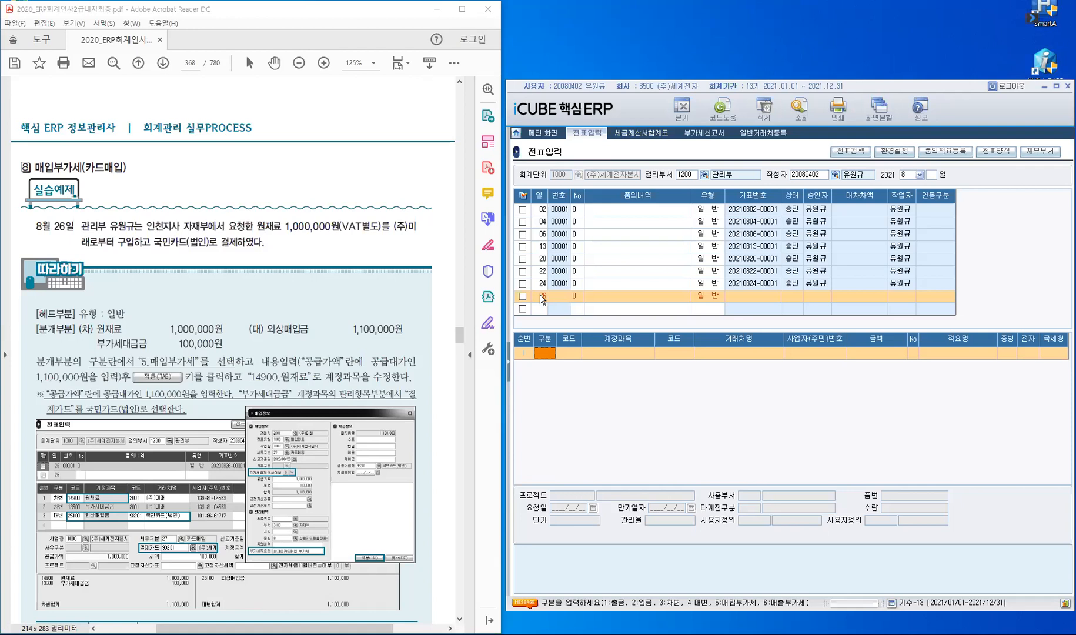
# Step: Set the first line of the day-26 voucher to type 5, purchase VAT (매입부가세)
pyautogui.write('5')
pyautogui.press('Return')
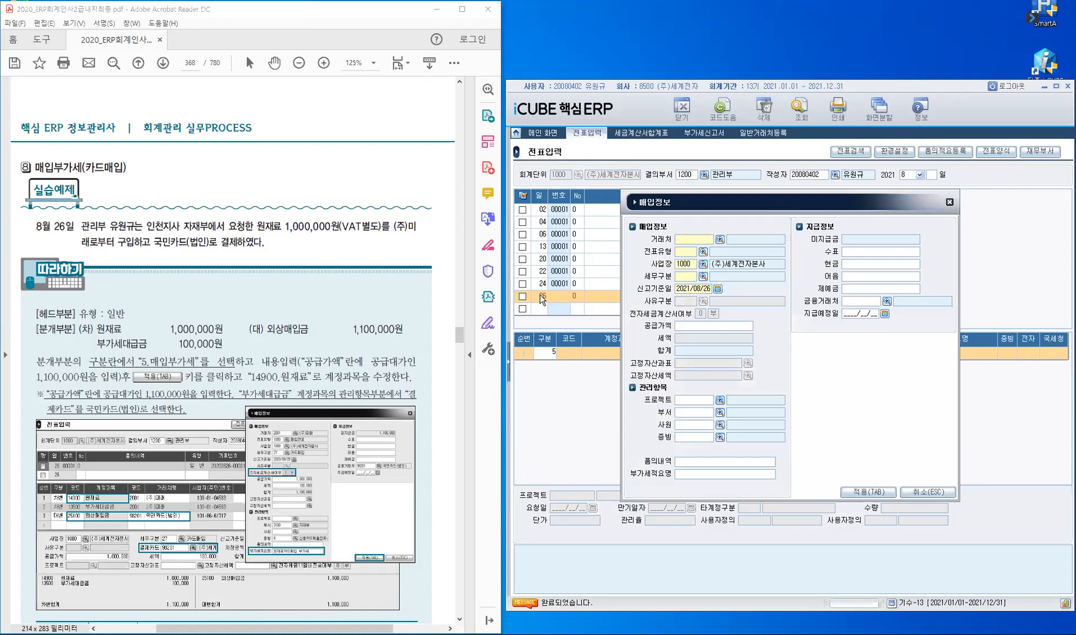
# Step: Enter supplier (주)미래 with tax category 카드매입 in the purchase information form
pyautogui.write('미래')
pyautogui.write('1000')
pyautogui.press('Return')
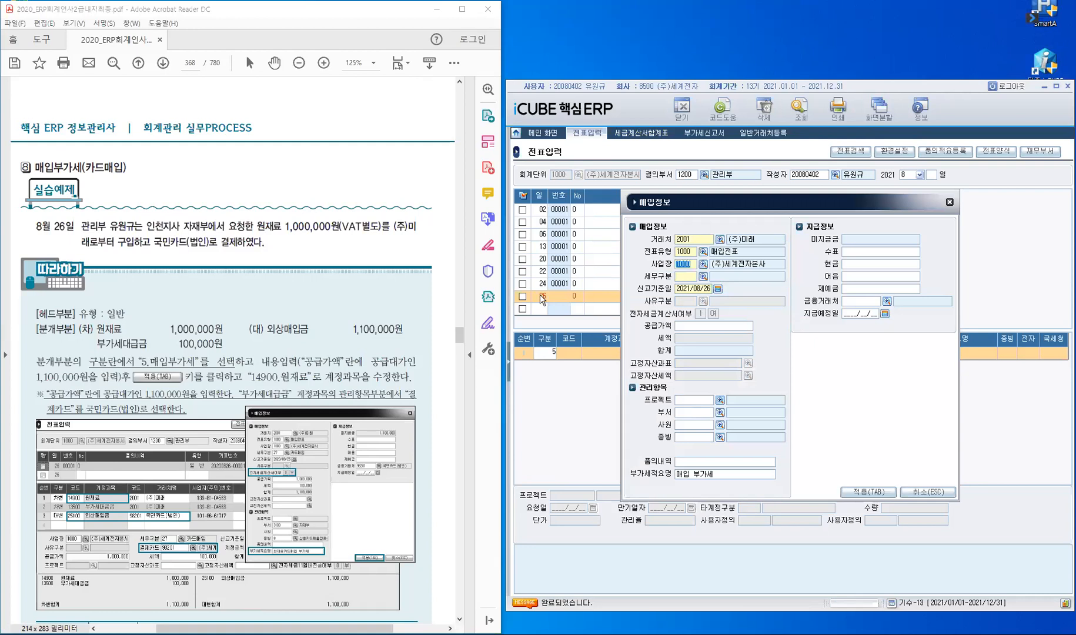
pyautogui.press('Return')
pyautogui.press('F2')
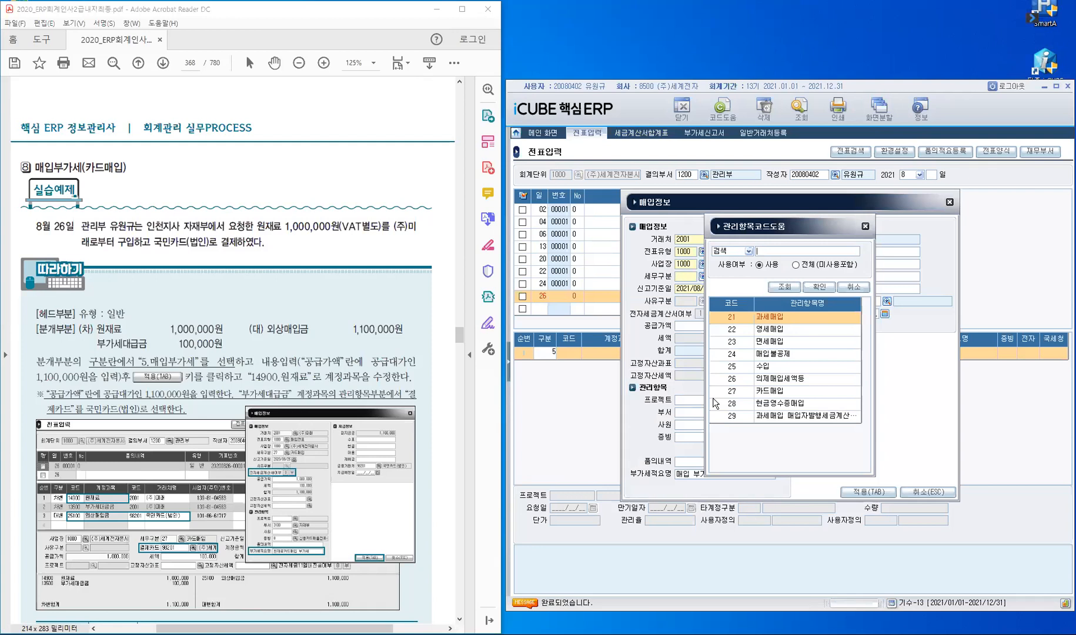
pyautogui.click(741, 399)
pyautogui.click(746, 391)
pyautogui.click(819, 287)
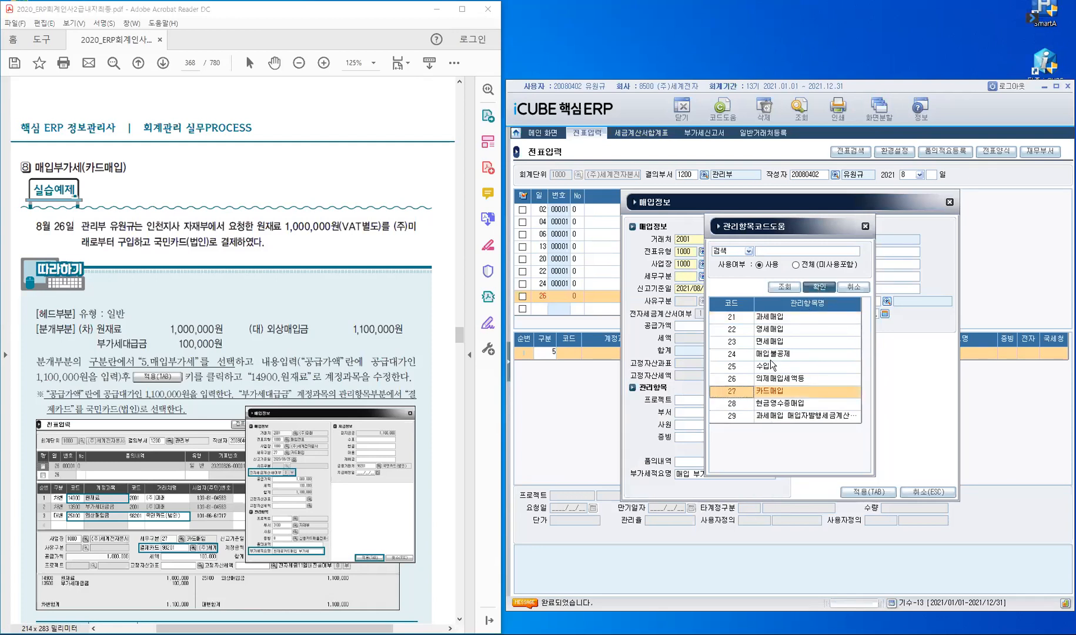
pyautogui.press('Return')
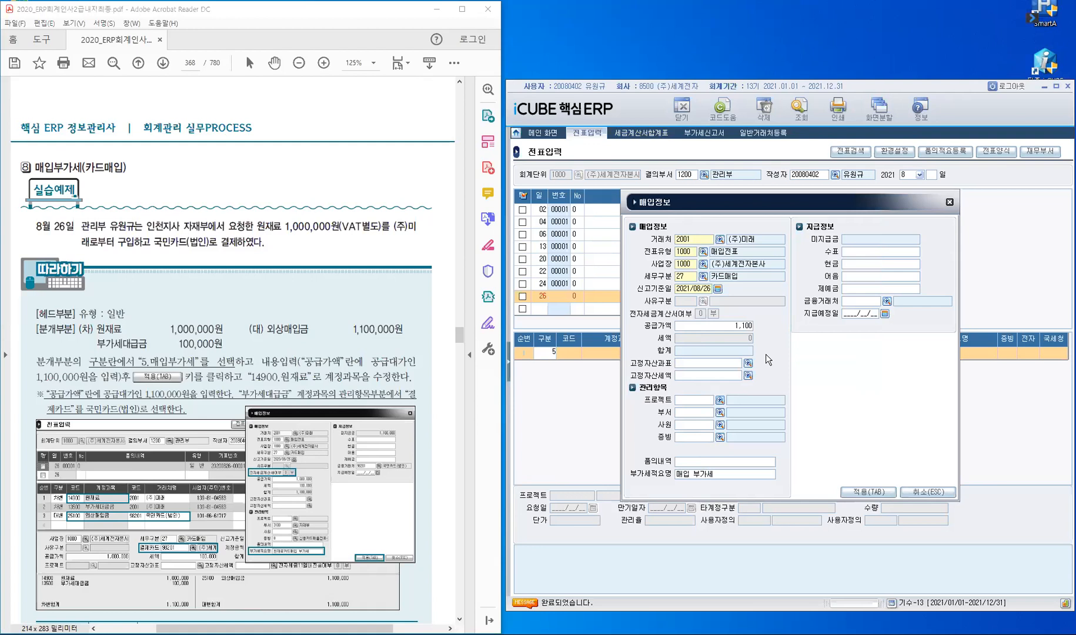
# Step: Enter supply 1,000,000, department 자재부, evidence 신용카드매출전표(법인) and card 국민카드(법인), then apply
pyautogui.write('000')
pyautogui.press('Return')
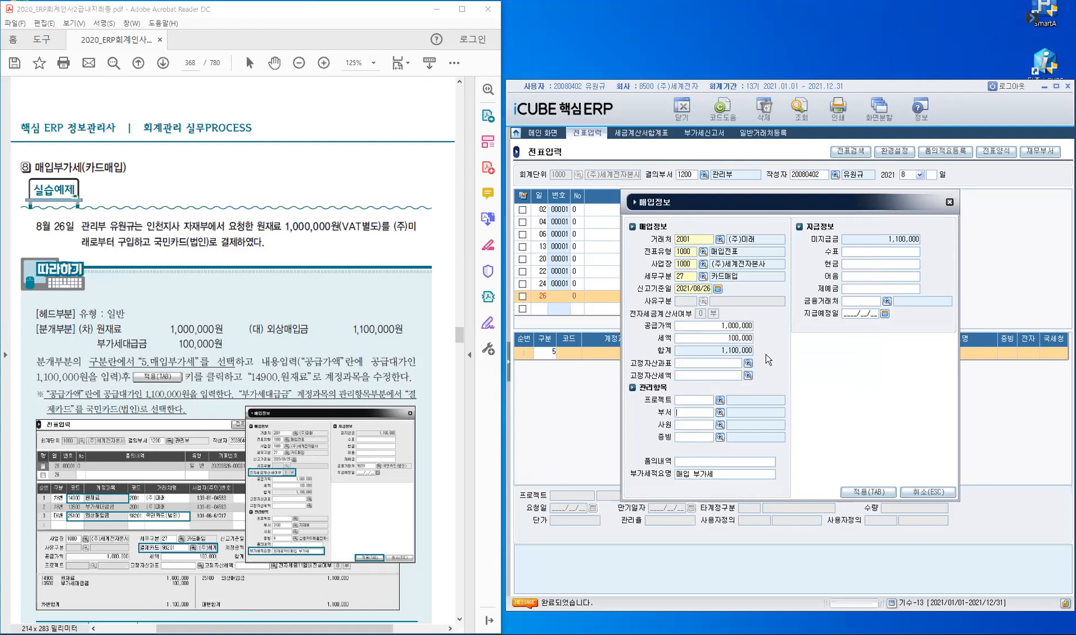
pyautogui.write('자재부')
pyautogui.press('Return')
pyautogui.press('F2')
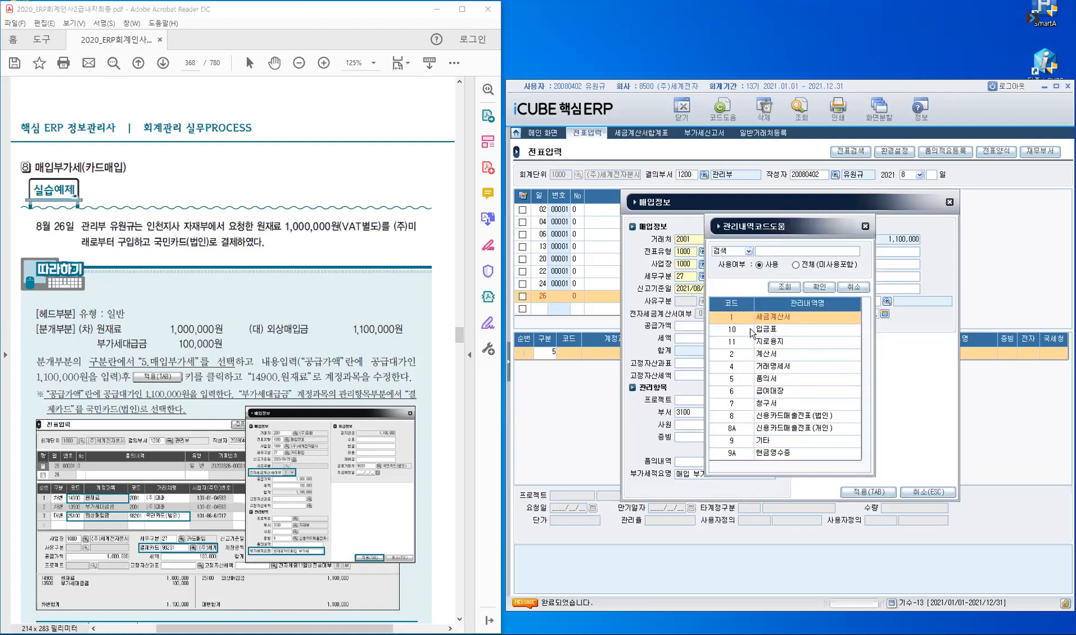
pyautogui.click(745, 419)
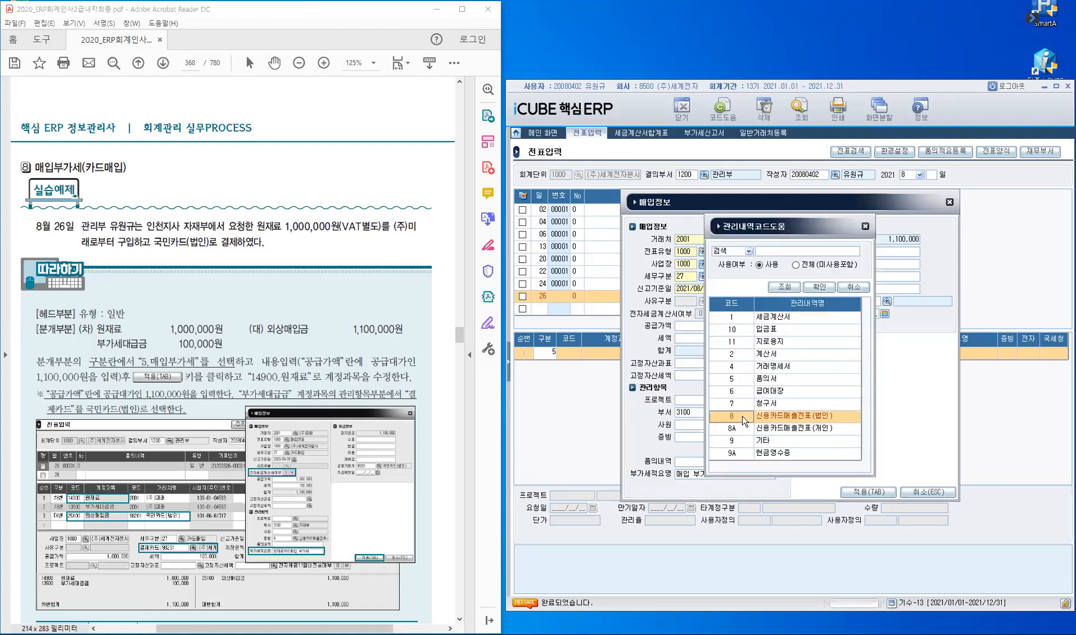
pyautogui.click(822, 289)
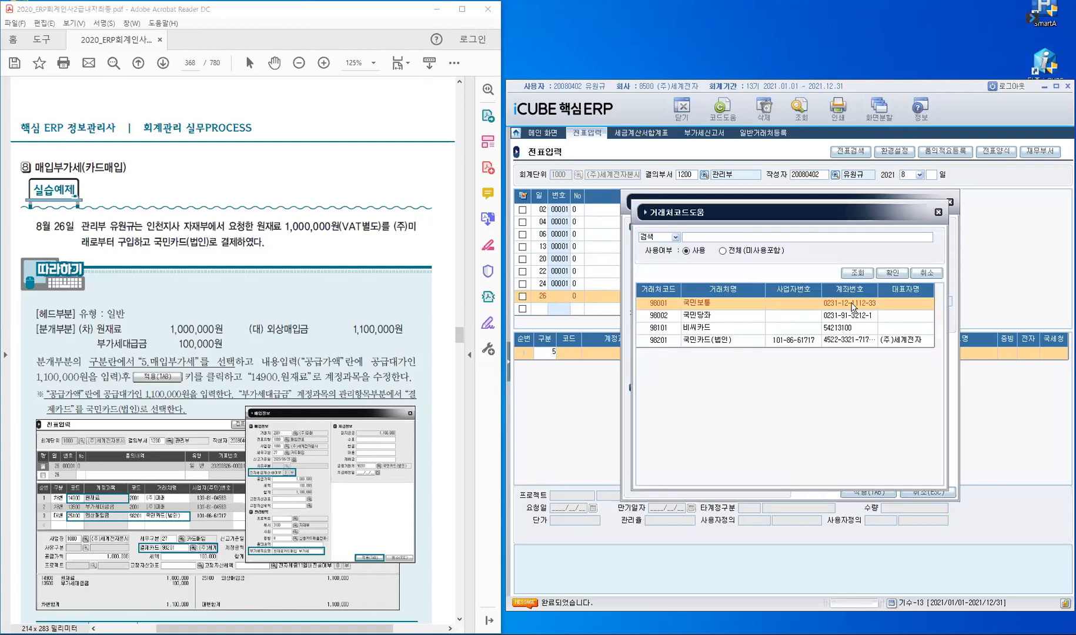
pyautogui.click(754, 340)
pyautogui.click(892, 273)
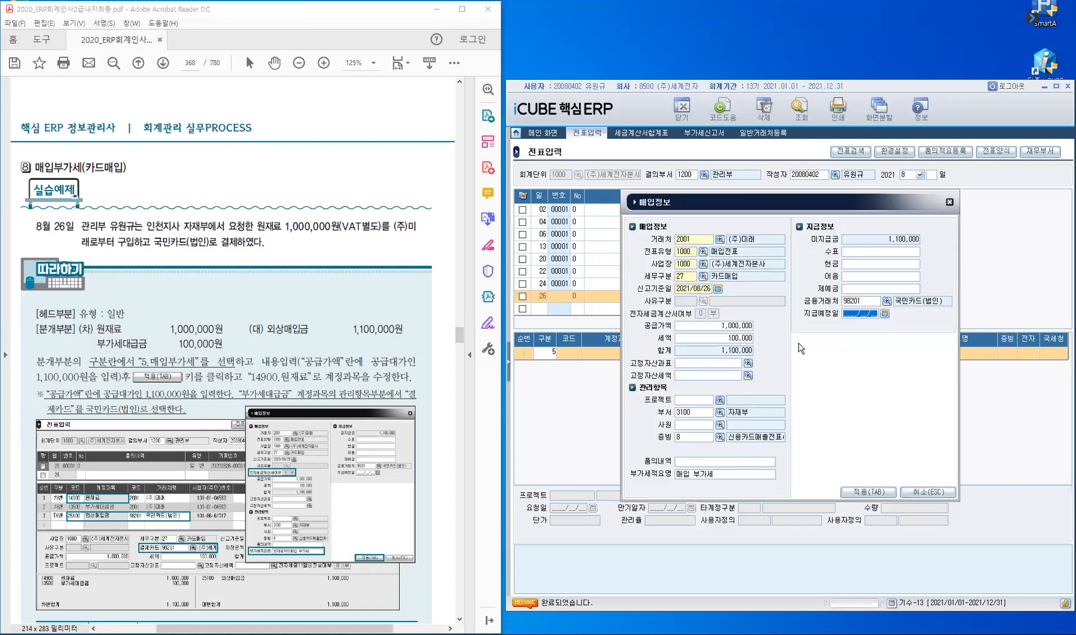
pyautogui.click(869, 491)
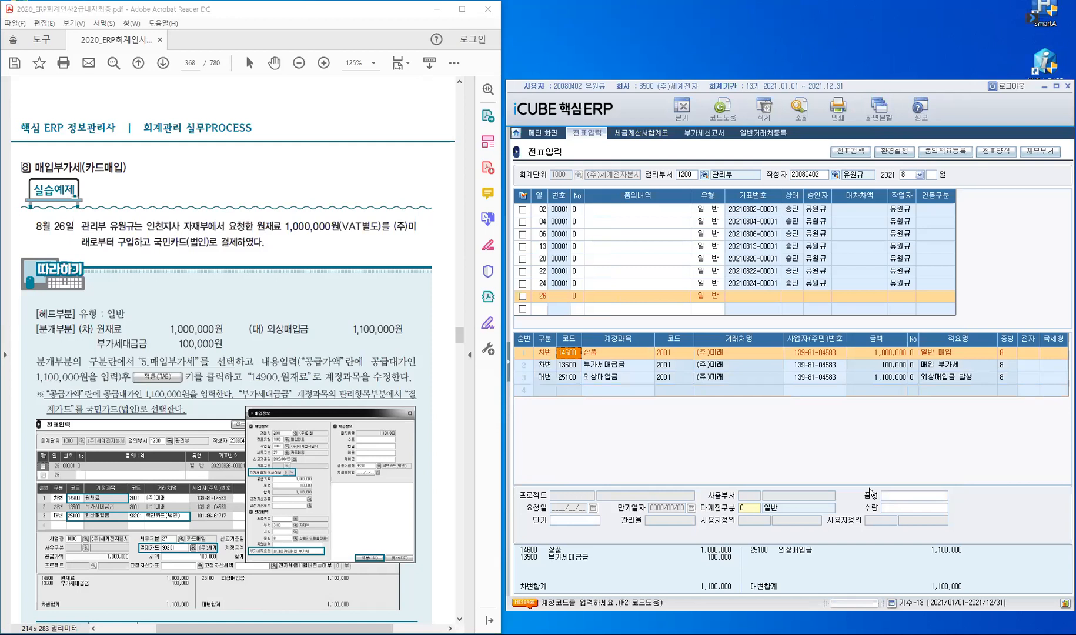
# Step: Change row 1's account to 14900 원재료 with evidence type 8
pyautogui.write('14900')
pyautogui.press('Return')
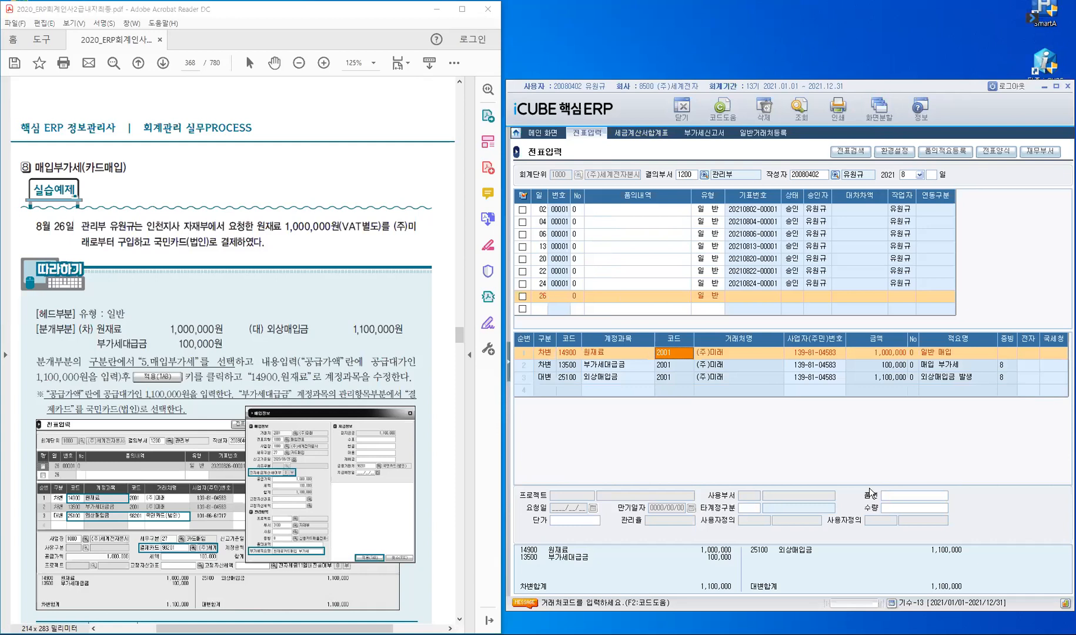
pyautogui.press('Return')
pyautogui.press('Return')
pyautogui.write('8')
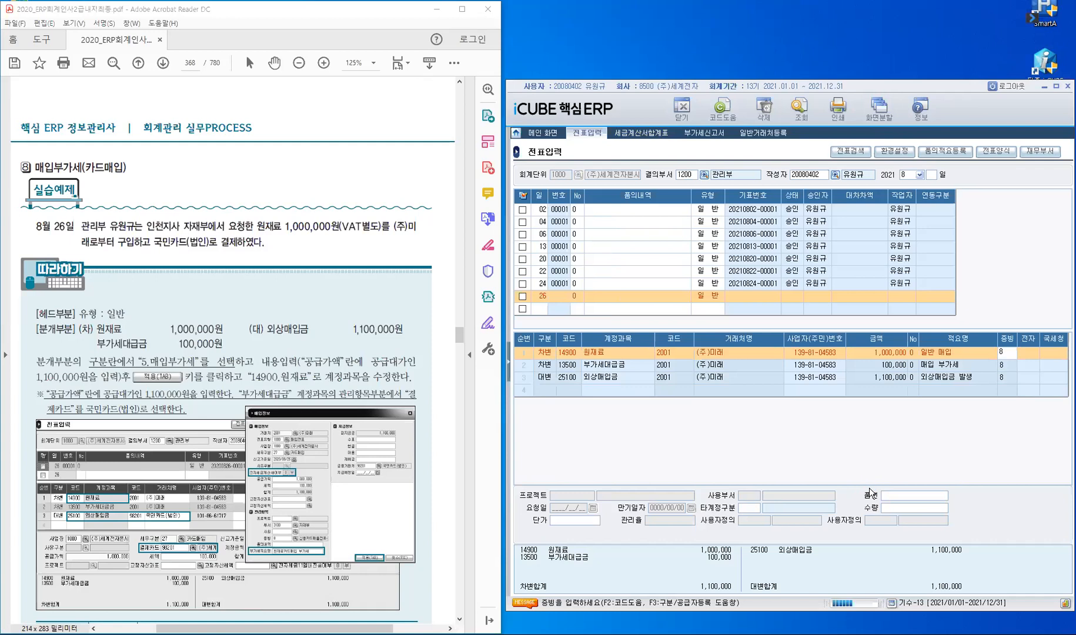
pyautogui.press('Return')
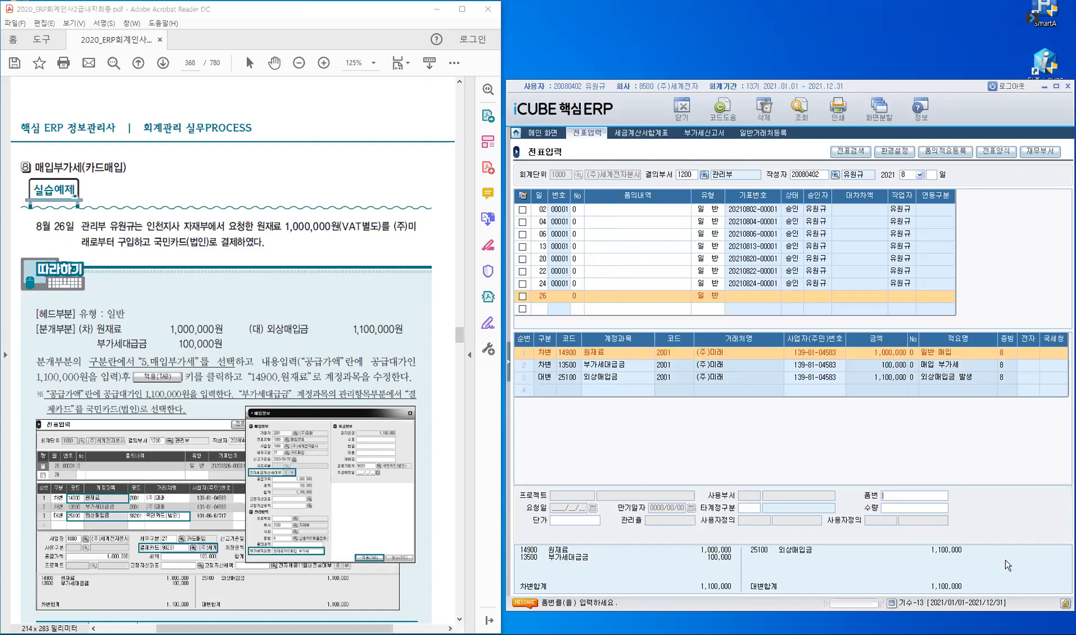
pyautogui.press('Return')
pyautogui.press('Return')
pyautogui.press('Down')
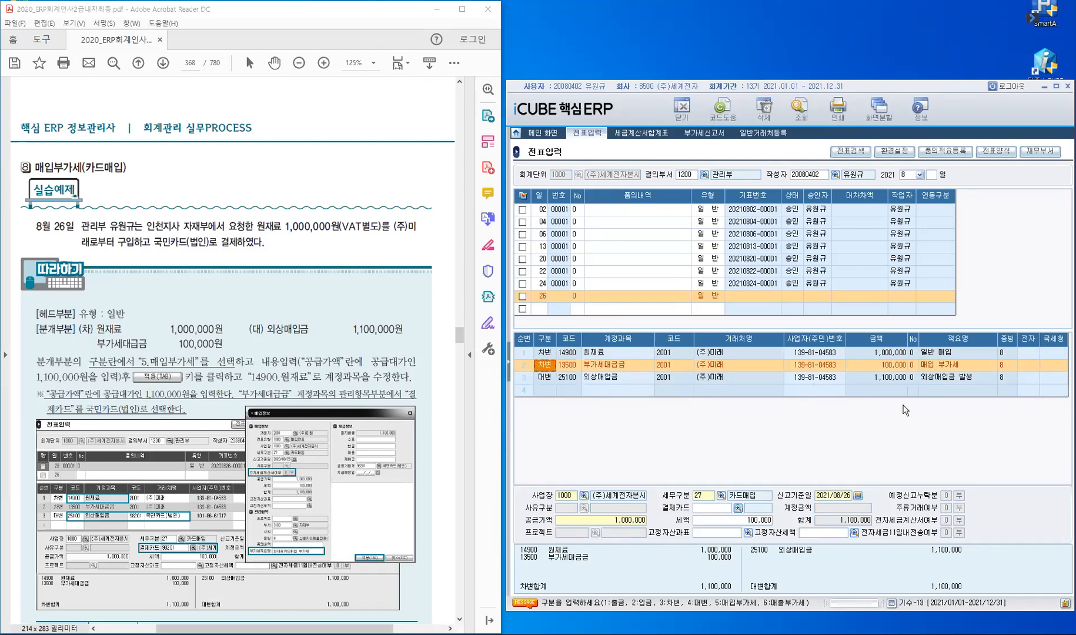
# Step: Set the 부가세대급금 line's payment card to 98201 국민카드(법인)
pyautogui.press('Return')
pyautogui.press('Return')
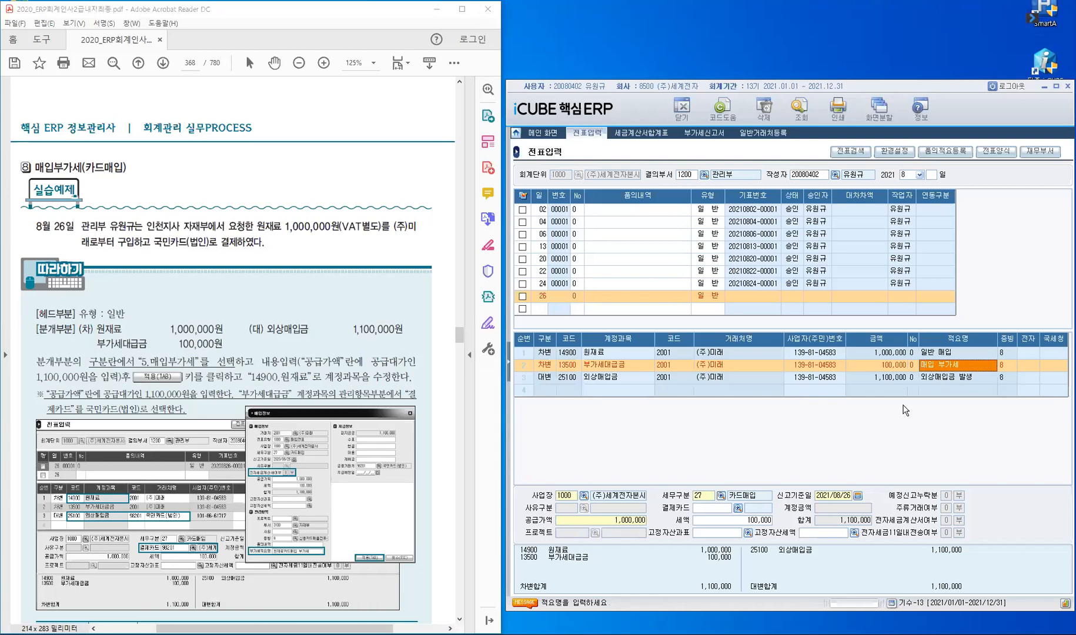
pyautogui.press('Return')
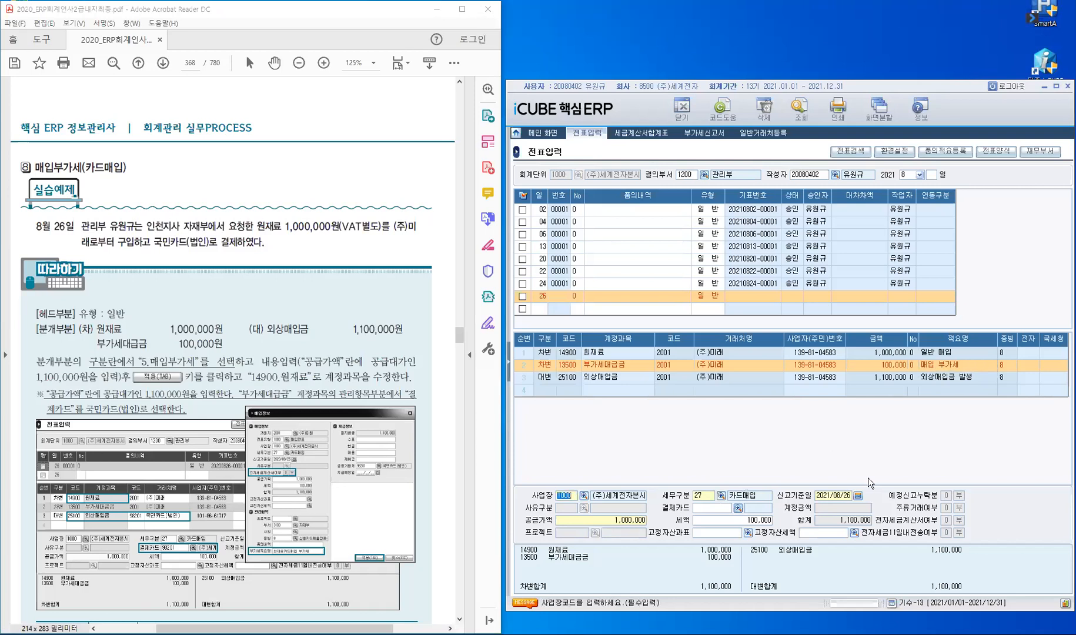
pyautogui.press('Return')
pyautogui.press('Return')
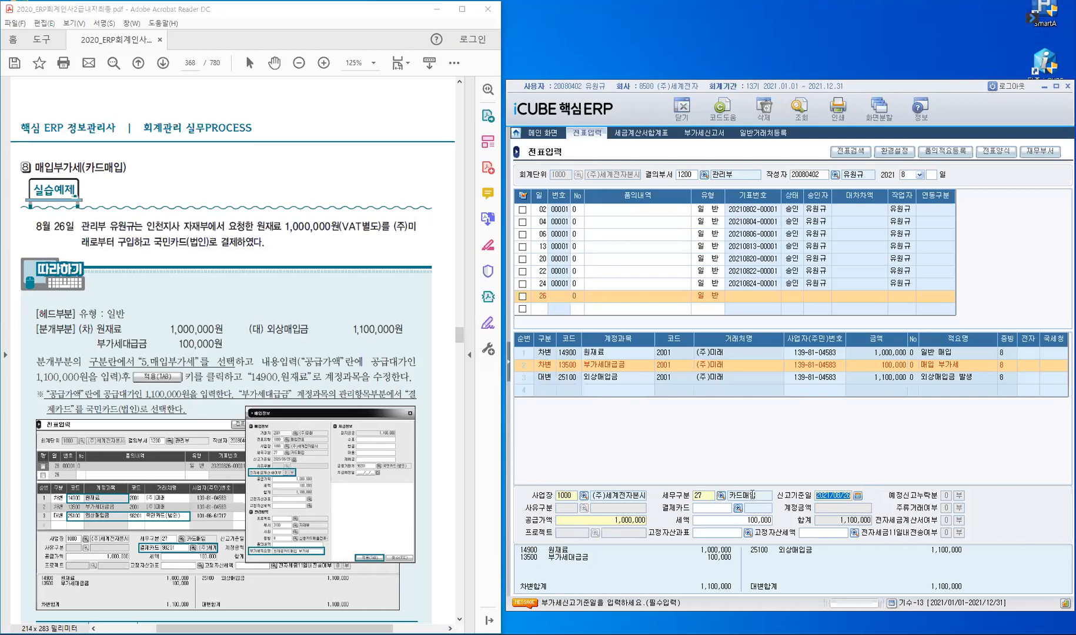
pyautogui.press('Return')
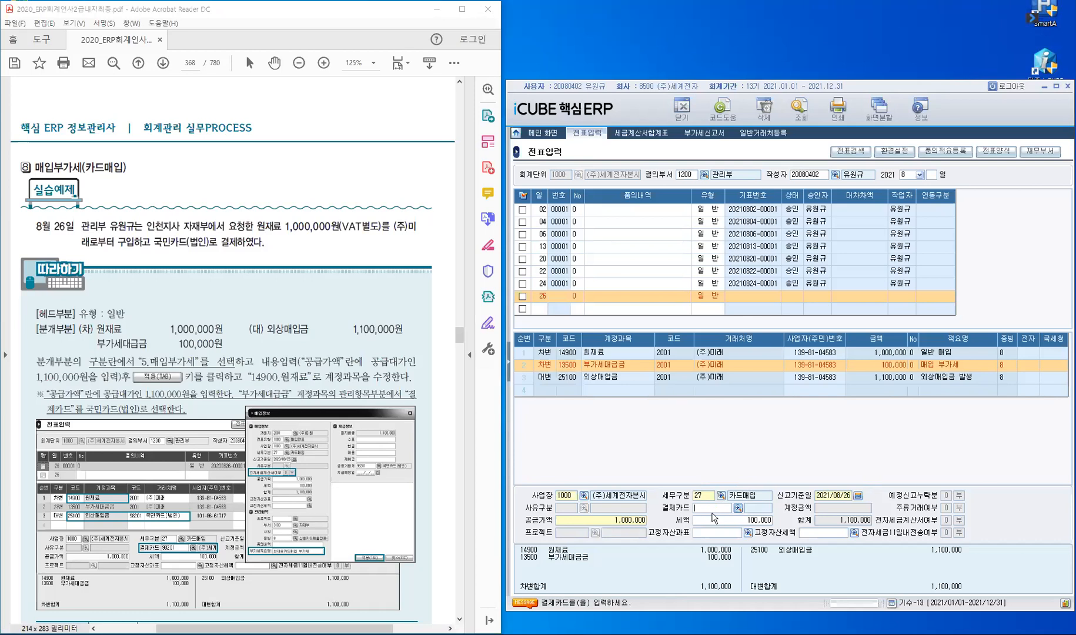
pyautogui.press('F2')
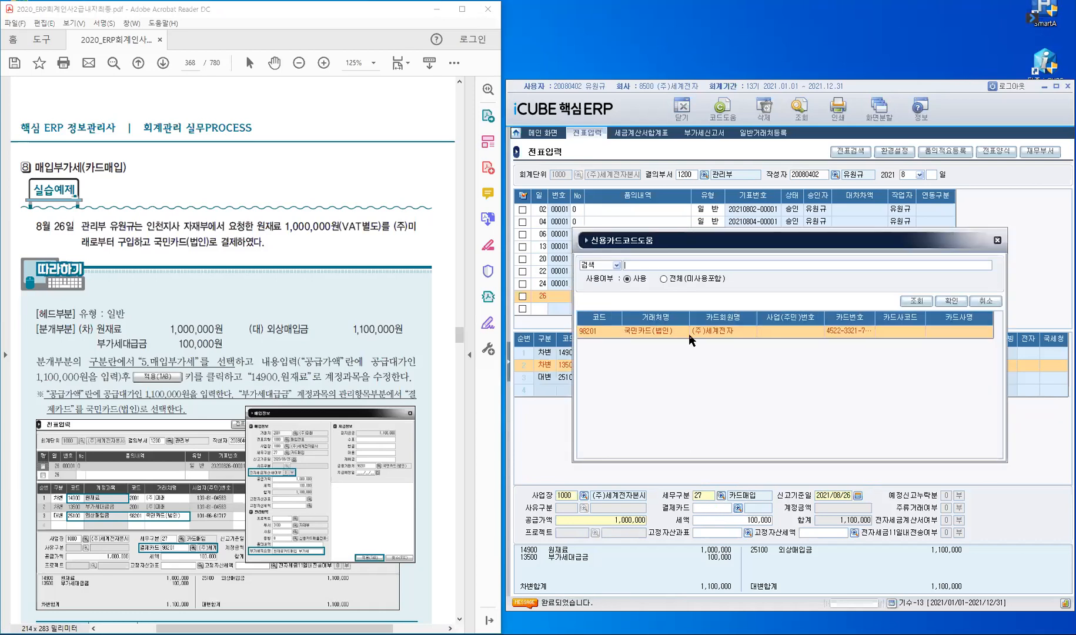
pyautogui.click(611, 337)
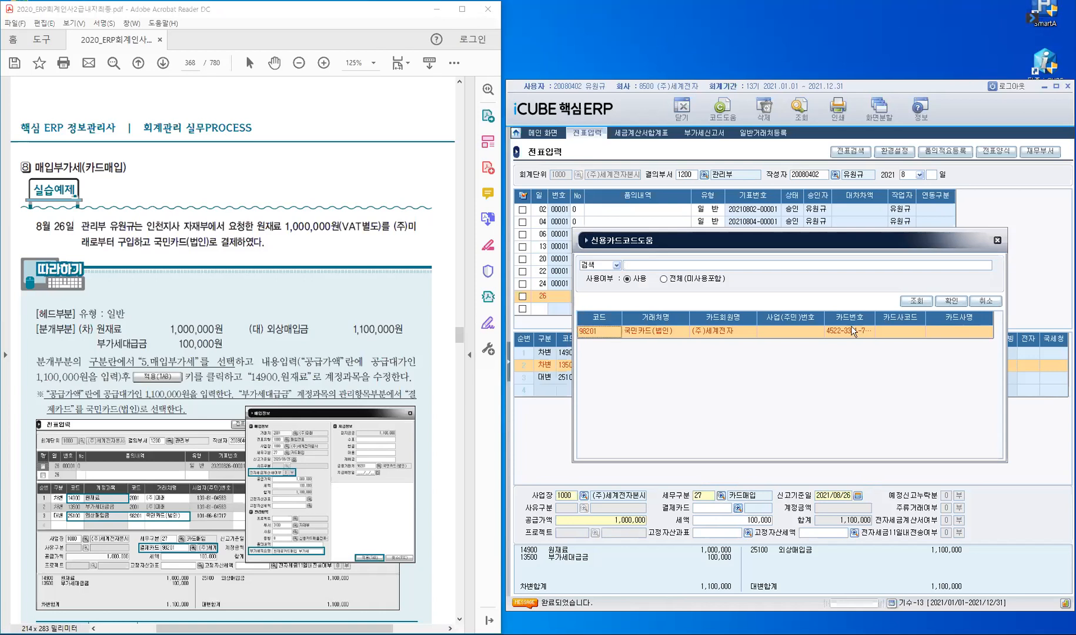
pyautogui.click(951, 303)
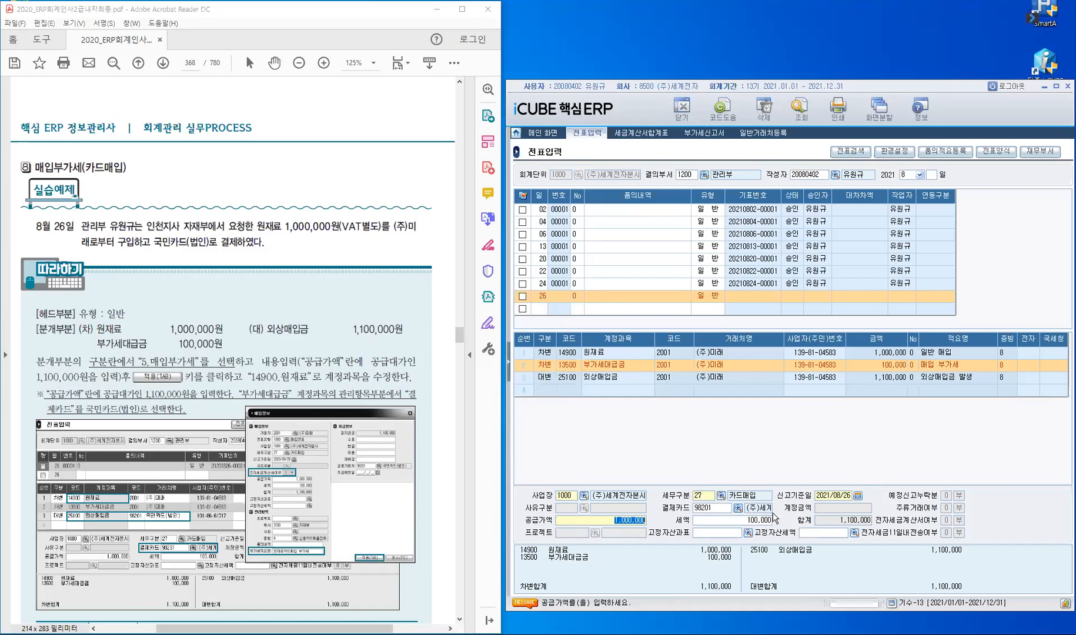
pyautogui.press('Return')
pyautogui.press('Return')
pyautogui.press('Return')
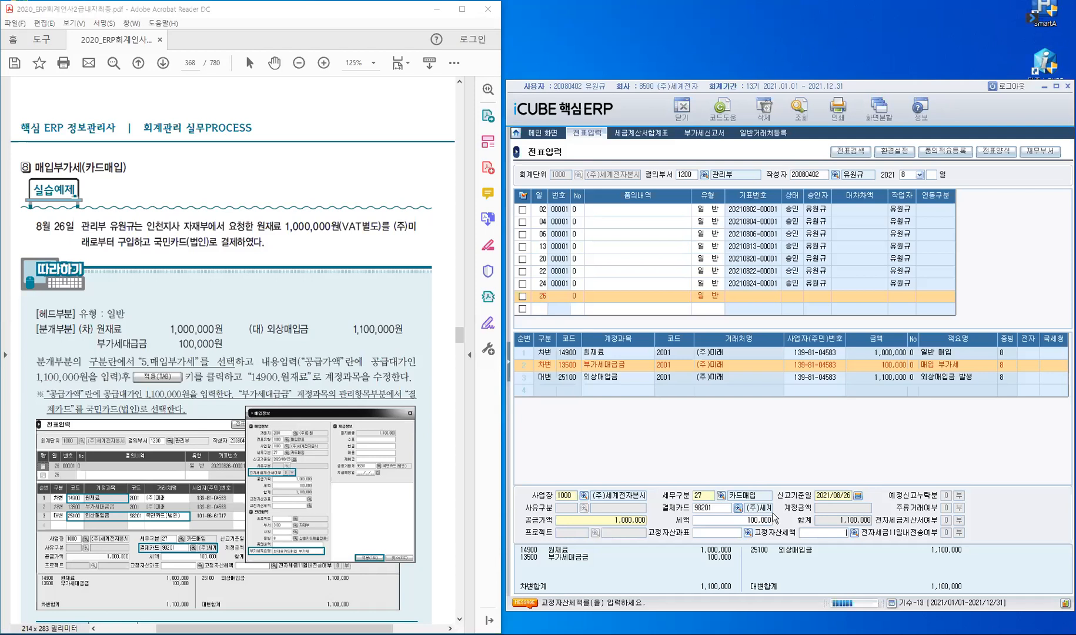
pyautogui.press('Return')
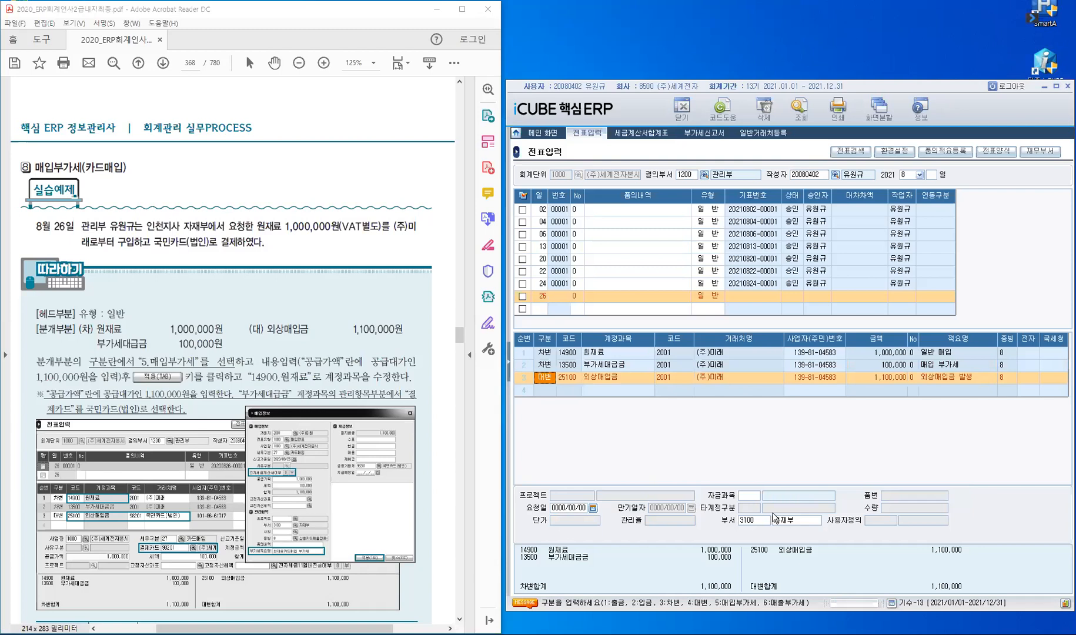
# Step: Set the 외상매입금 line's trading partner to 국민카드(법인)
pyautogui.press('Return')
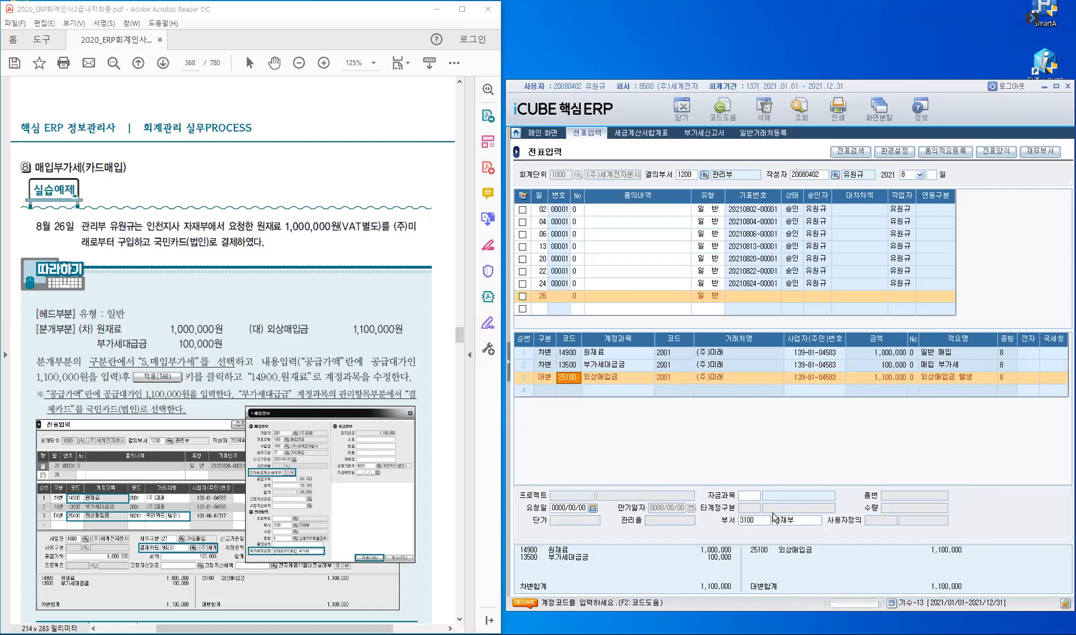
pyautogui.press('Return')
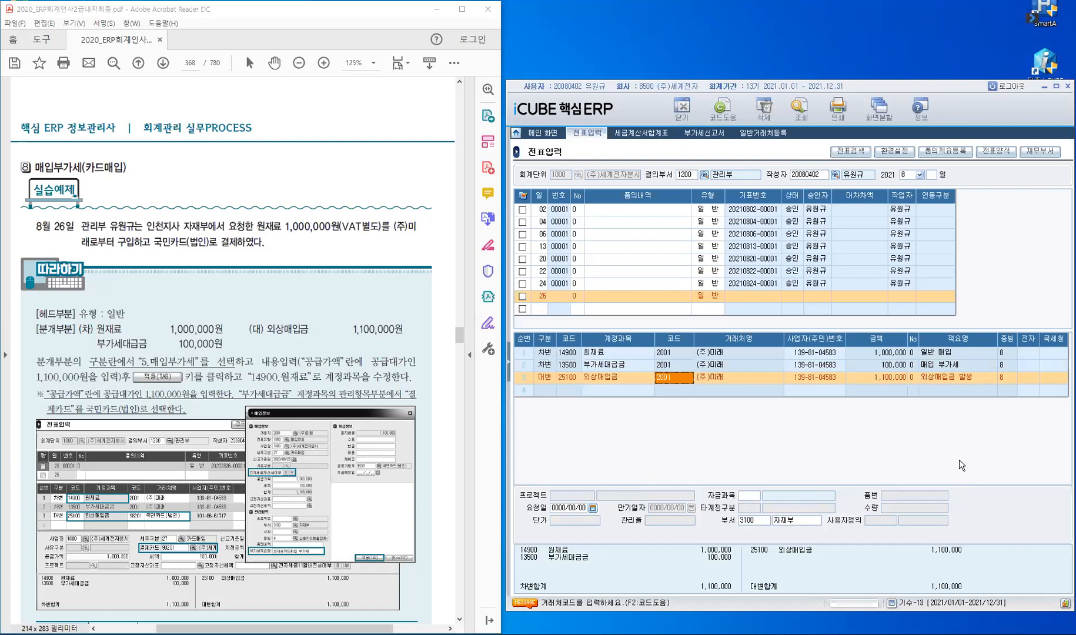
pyautogui.write('구')
pyautogui.write('민')
pyautogui.press('Return')
pyautogui.press('Down')
pyautogui.press('Down')
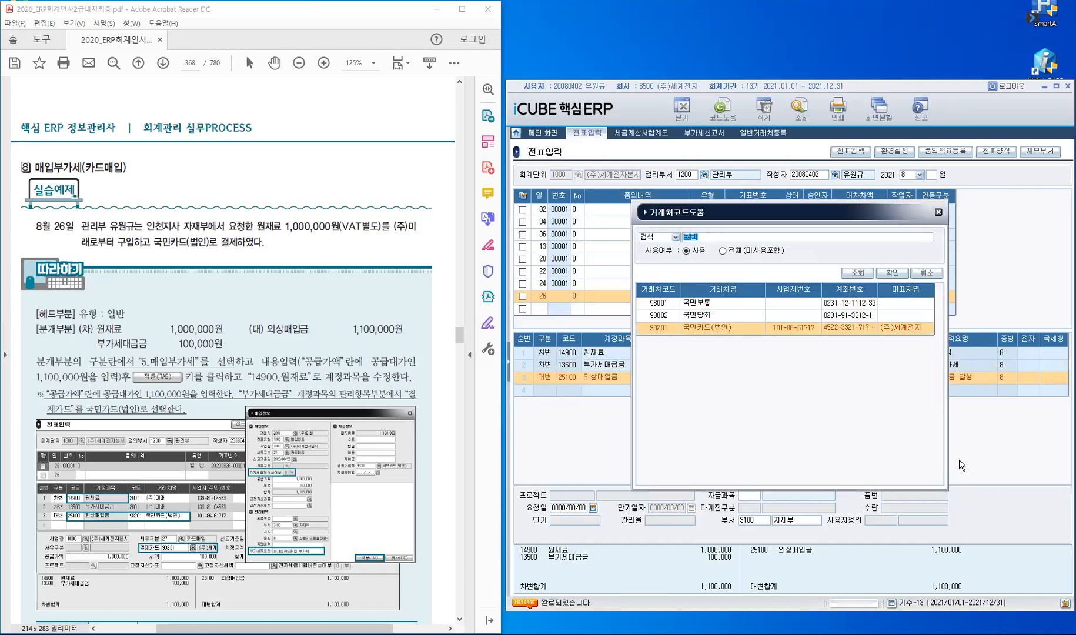
pyautogui.press('Return')
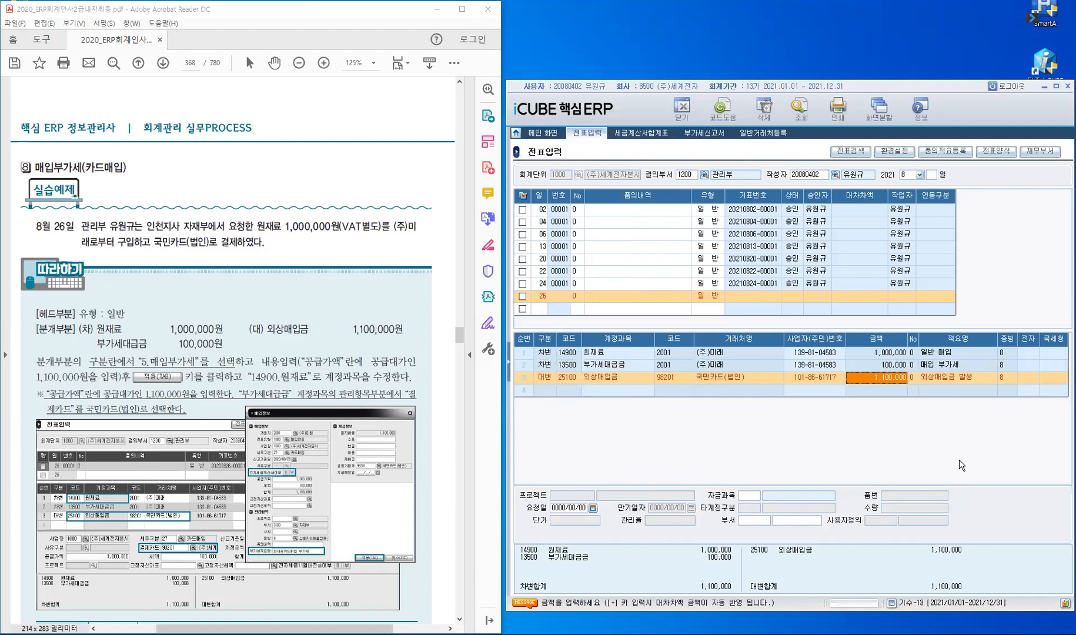
# Step: Assign department 자재부 to the credit line and save the day-26 voucher
pyautogui.press('Return')
pyautogui.press('Return')
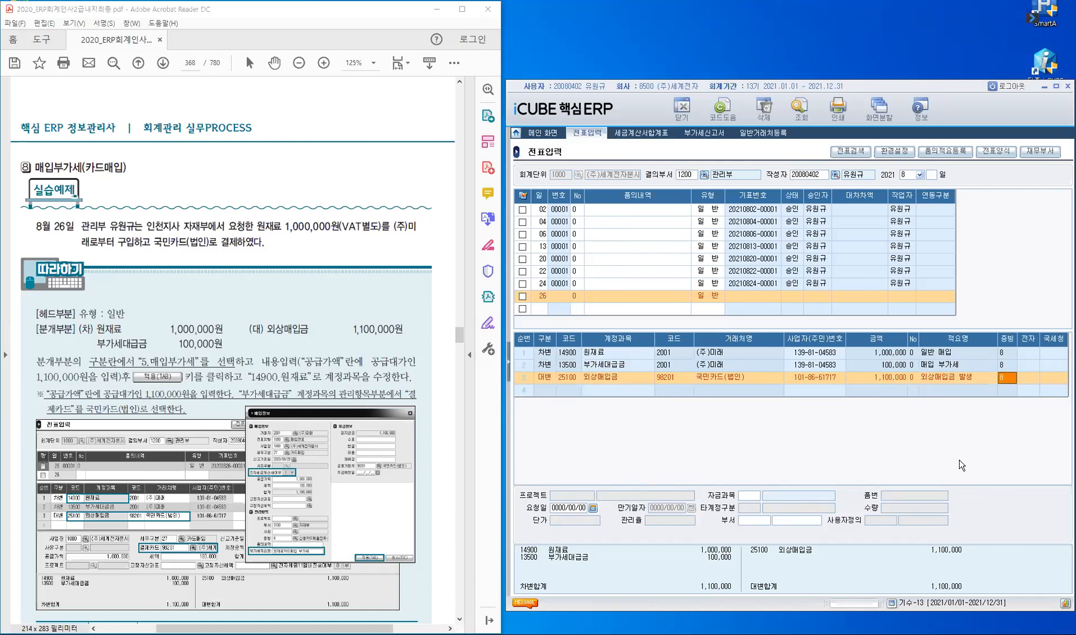
pyautogui.press('Return')
pyautogui.press('Return')
pyautogui.write('자재')
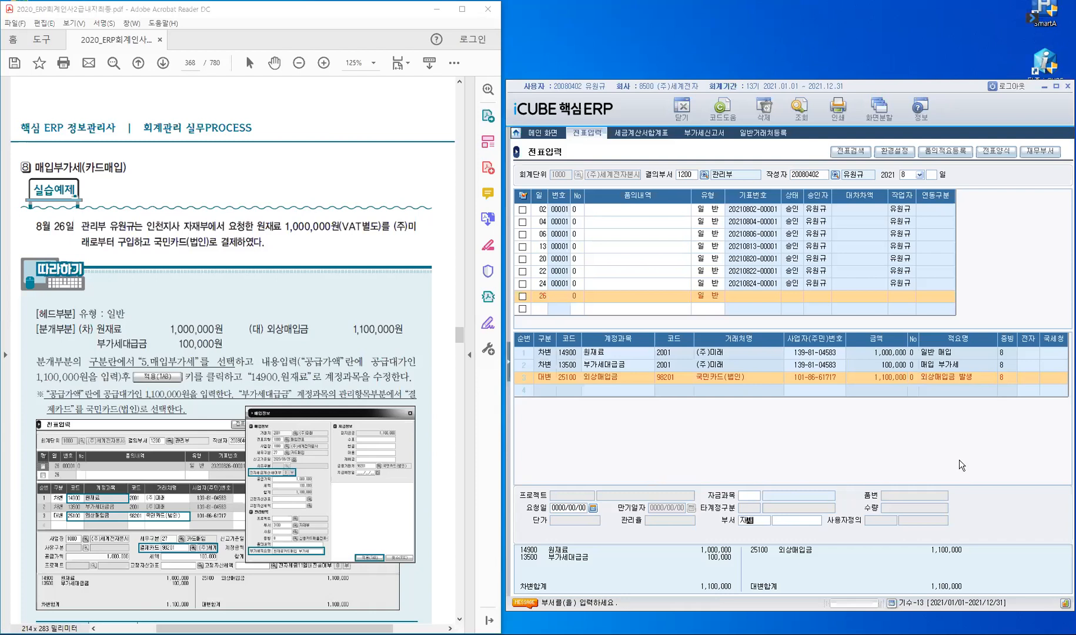
pyautogui.press('Return')
pyautogui.press('Return')
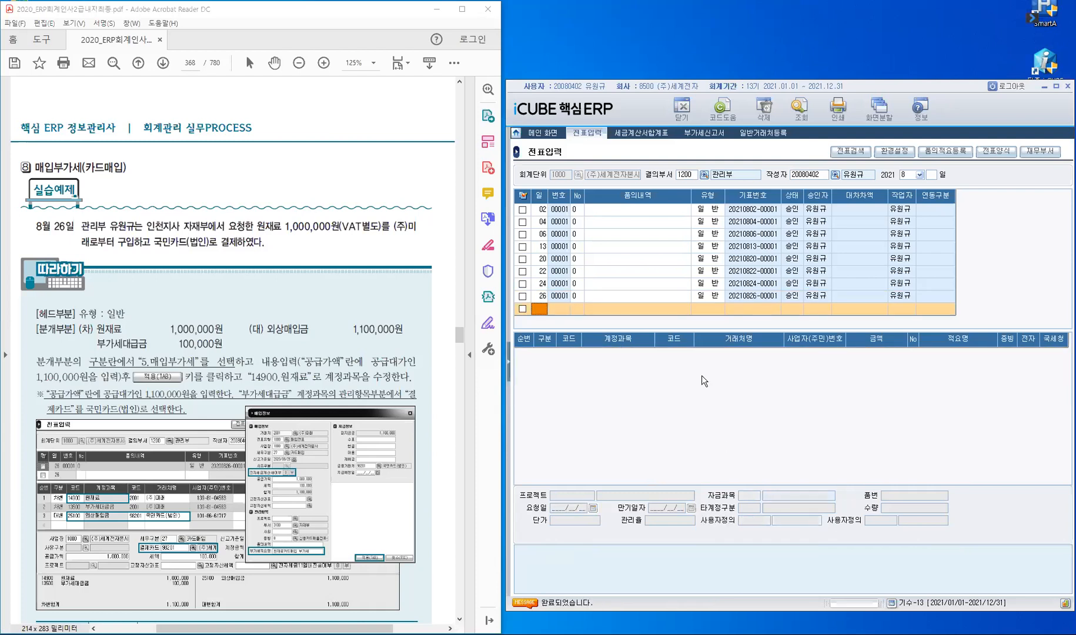
pyautogui.press('Up')
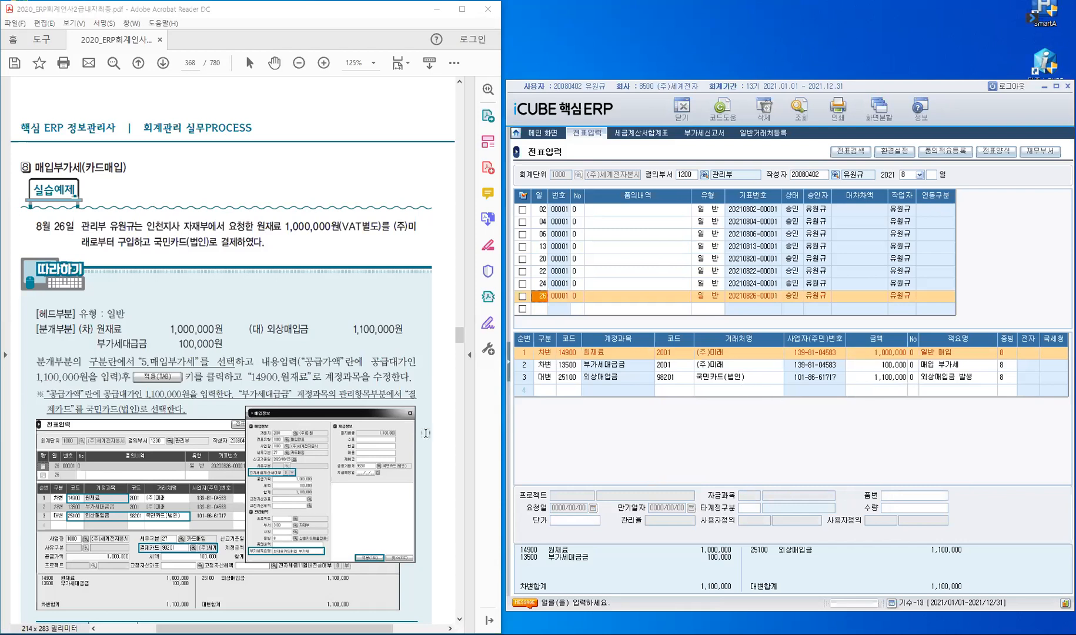
pyautogui.click(510, 368)
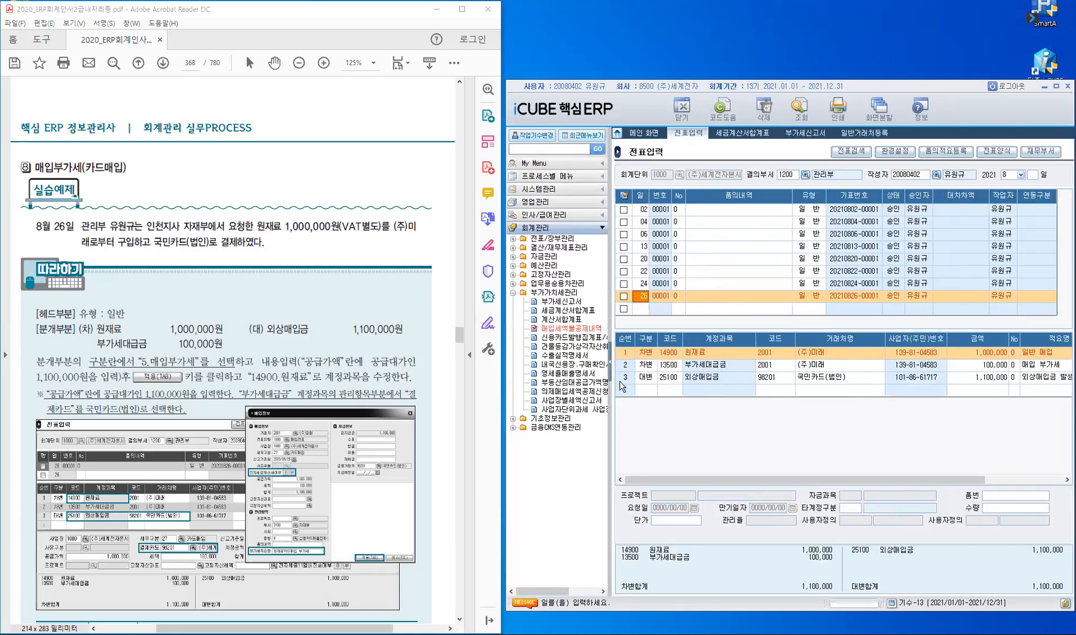
# Step: Open 신용카드발행집계표/수취명세서 for 2021/07–2021/09, regular filing by business site
pyautogui.click(587, 339)
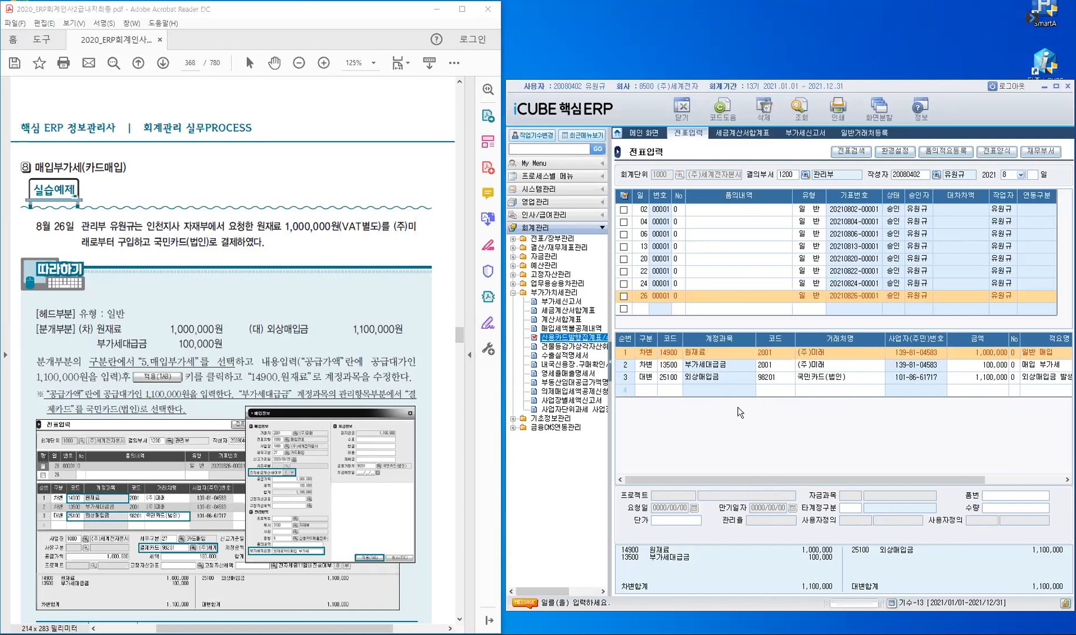
pyautogui.click(611, 360)
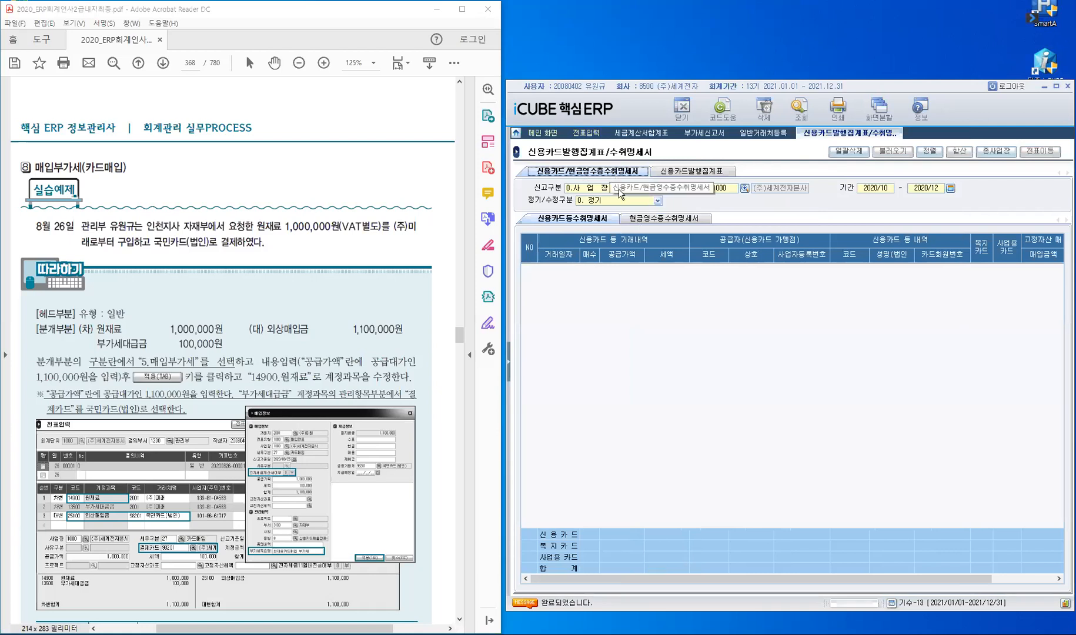
pyautogui.click(634, 186)
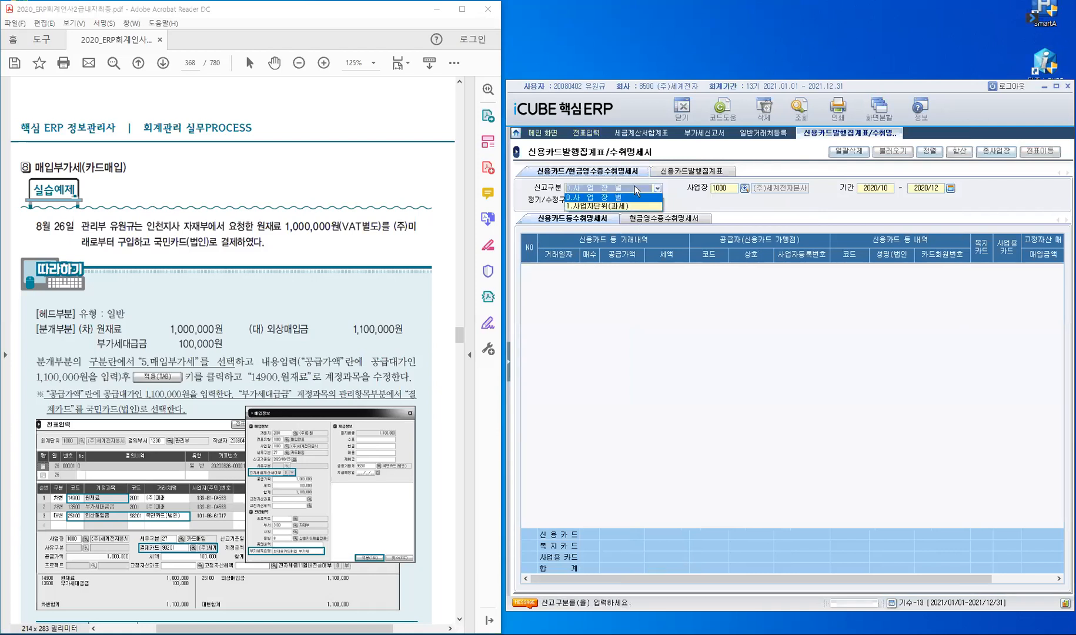
pyautogui.click(634, 186)
pyautogui.press('Return')
pyautogui.press('Return')
pyautogui.write('202107')
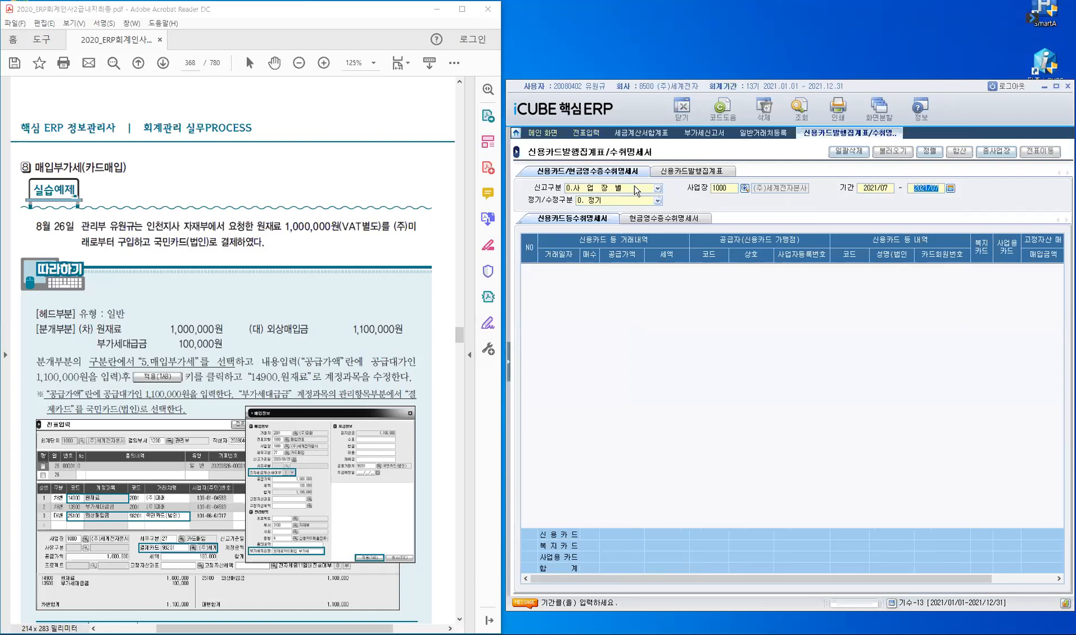
pyautogui.write('202109')
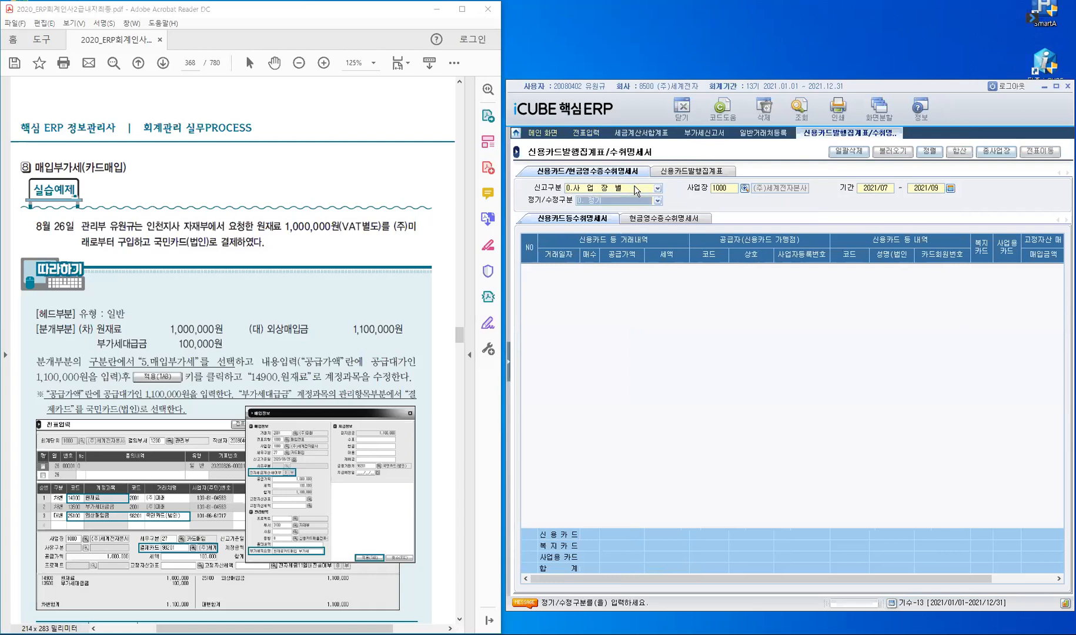
pyautogui.press('Return')
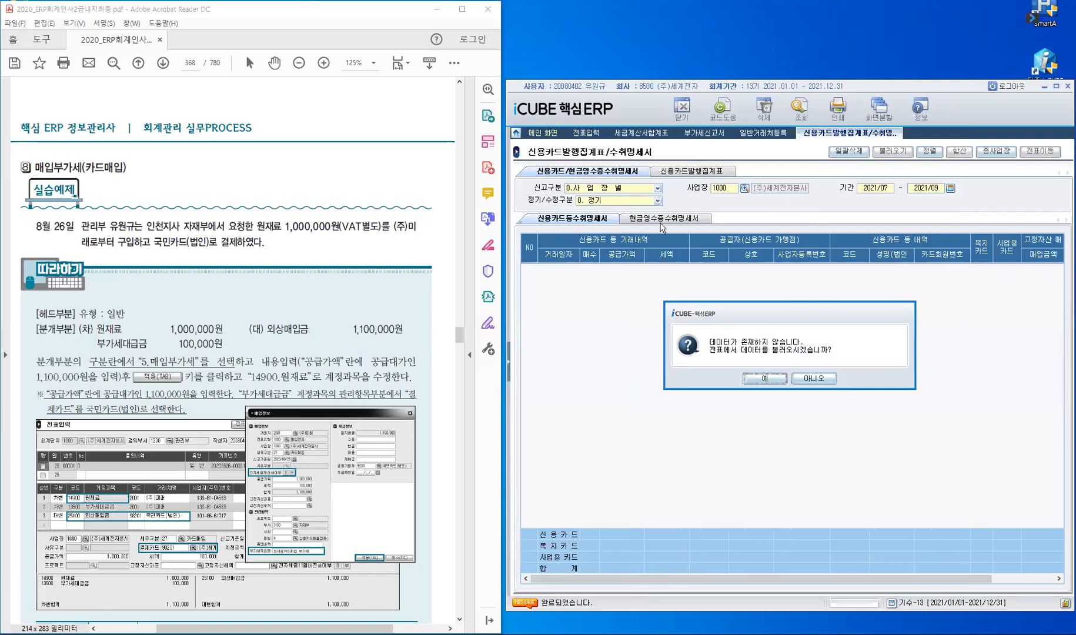
# Step: Load voucher data so the 8/26 card purchase shows 1,000,000 supply and 100,000 tax
pyautogui.click(579, 222)
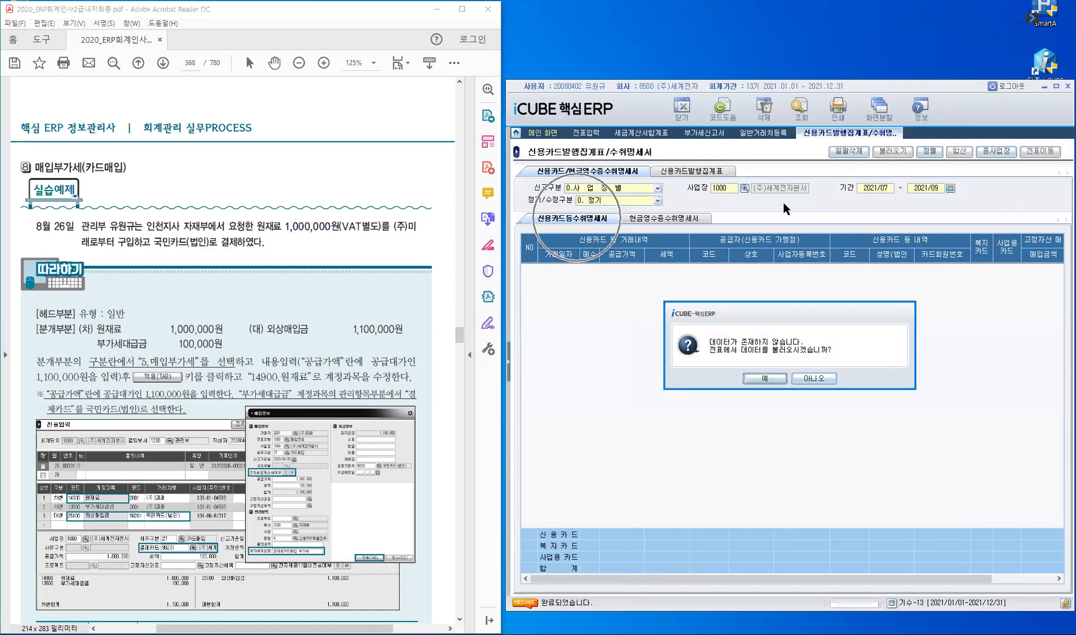
pyautogui.click(765, 380)
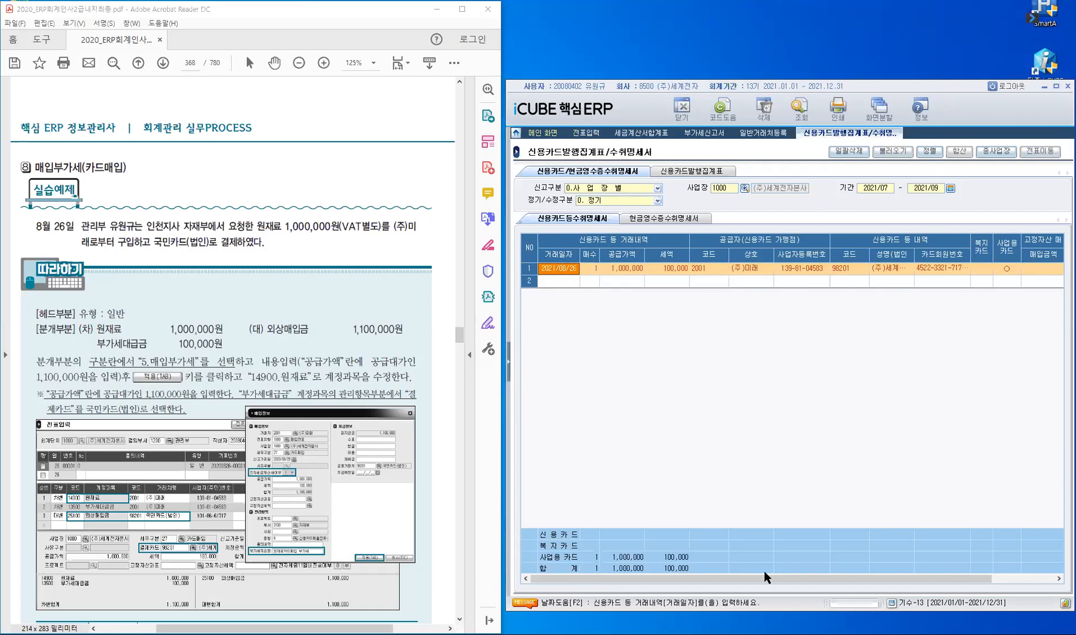
pyautogui.moveTo(767, 578); pyautogui.dragTo(934, 274)
pyautogui.press('ctrl')
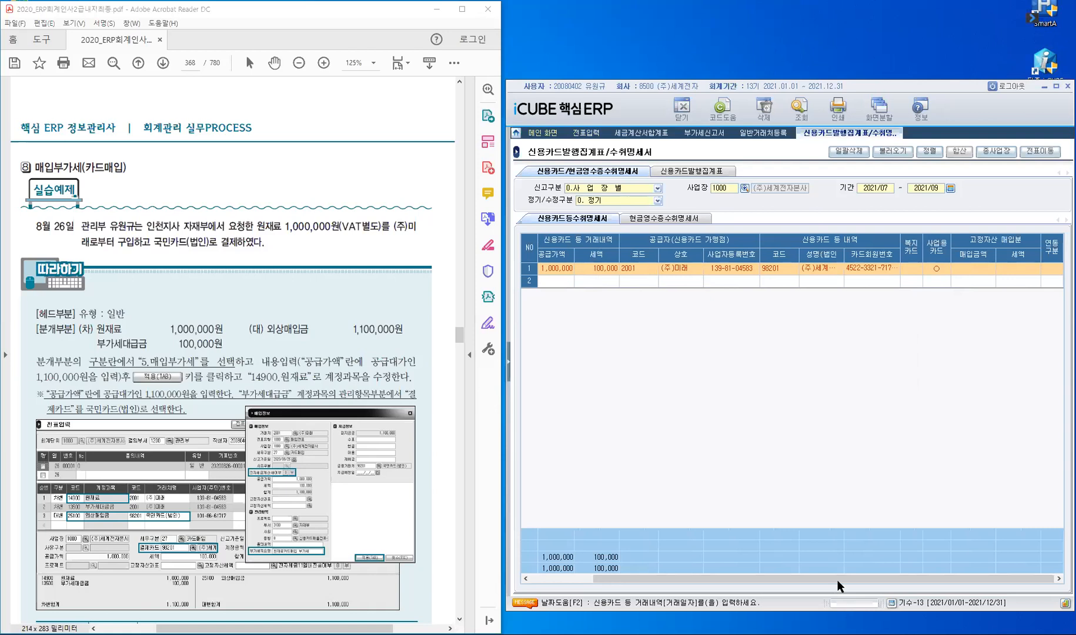
pyautogui.click(738, 576)
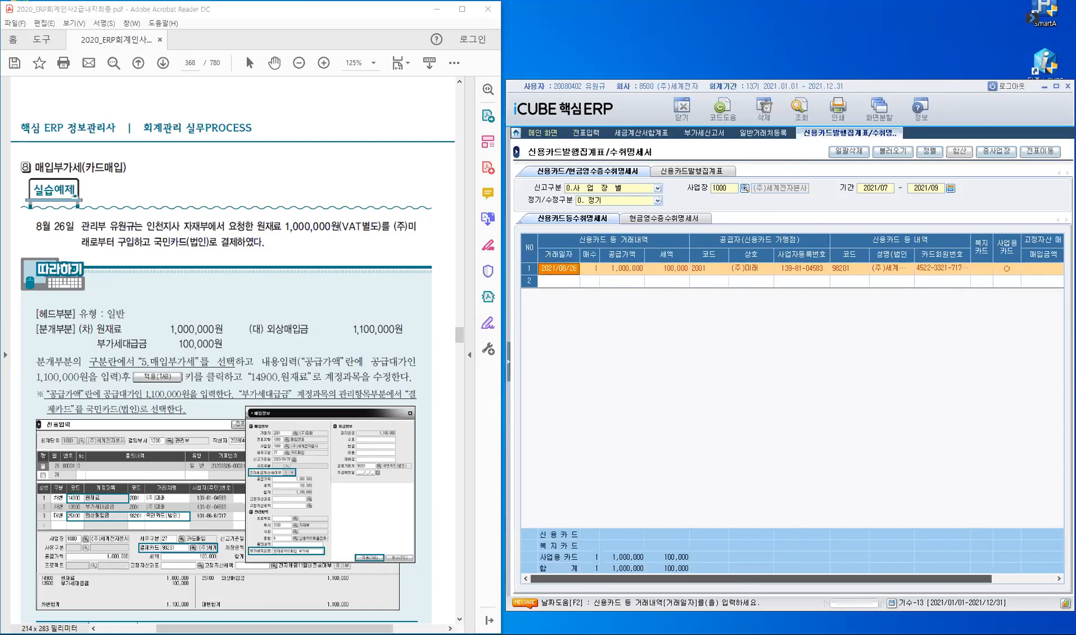
# Step: Reload the 부가세신고서 from vouchers and check line 14 shows 1,000,000 and 100,000
pyautogui.click(700, 134)
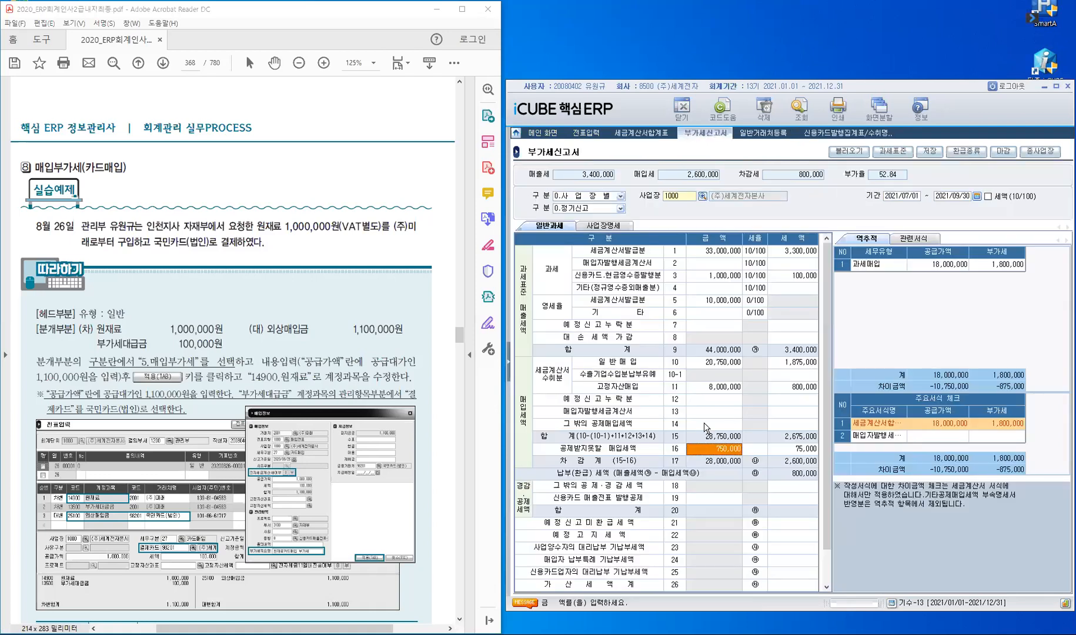
pyautogui.click(705, 424)
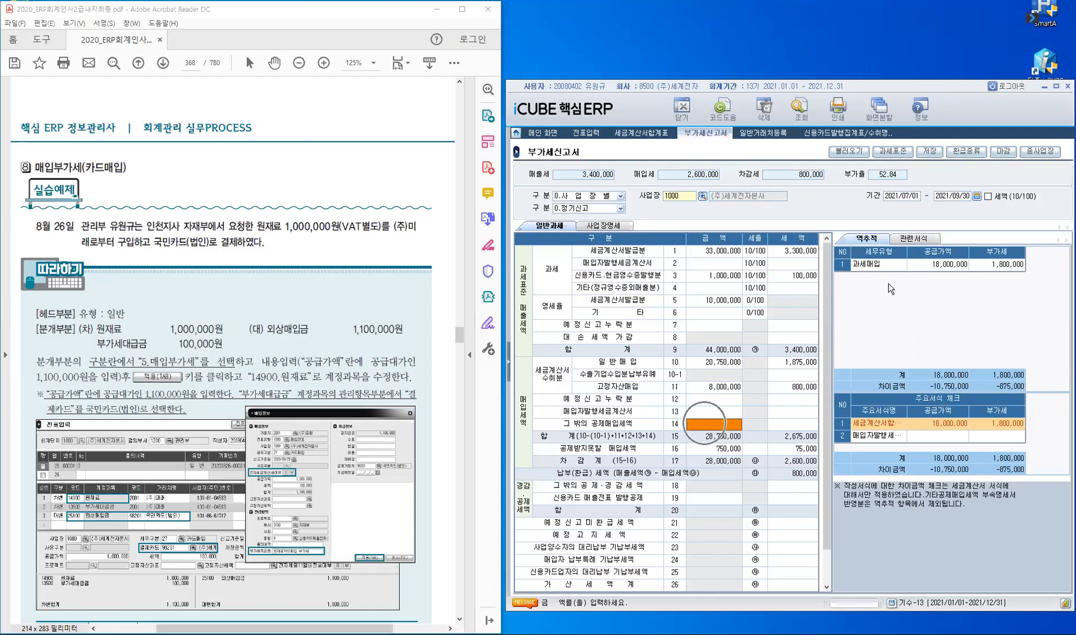
pyautogui.click(852, 154)
pyautogui.click(760, 379)
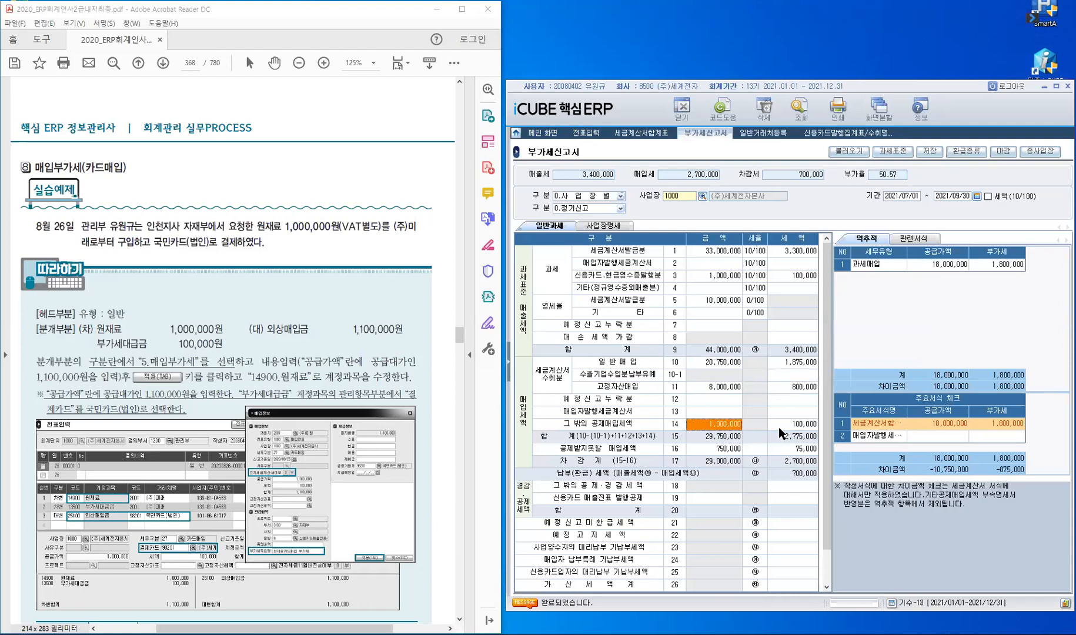
pyautogui.doubleClick(730, 425)
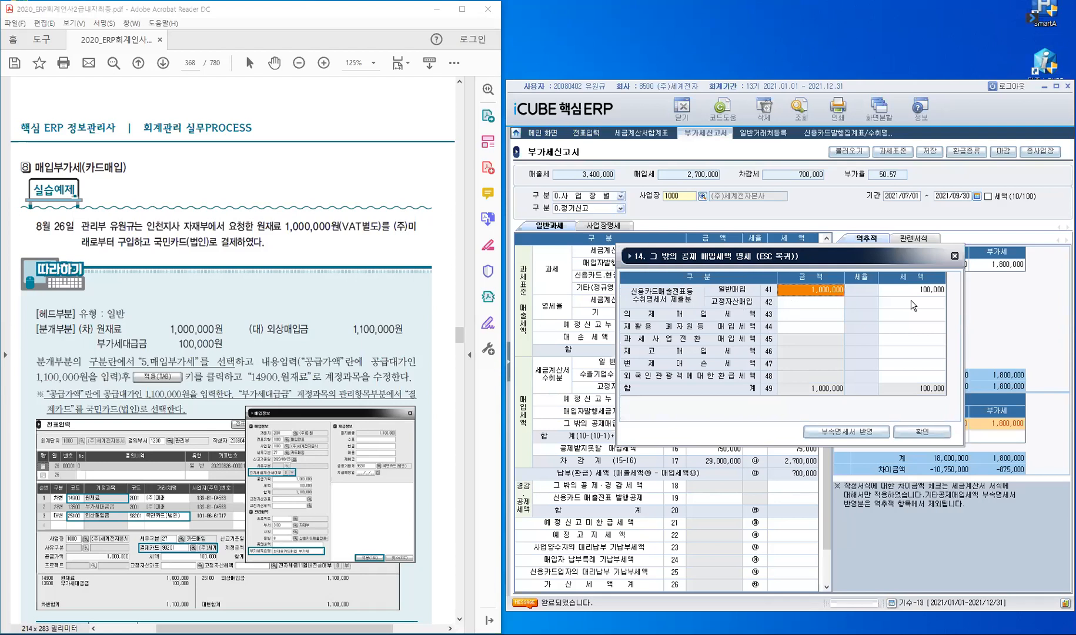
pyautogui.click(924, 436)
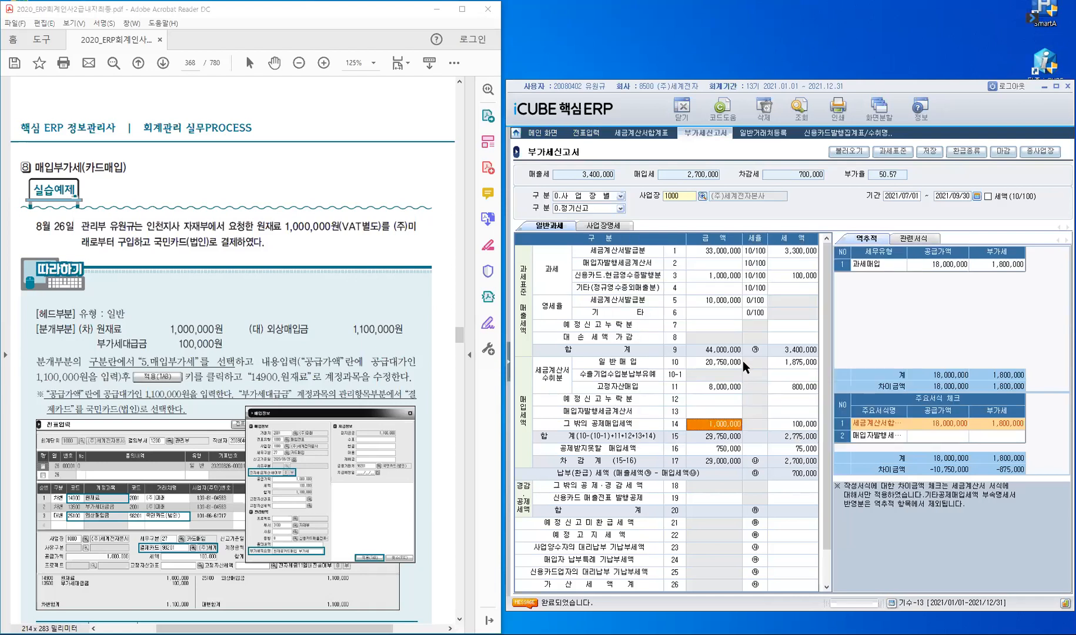